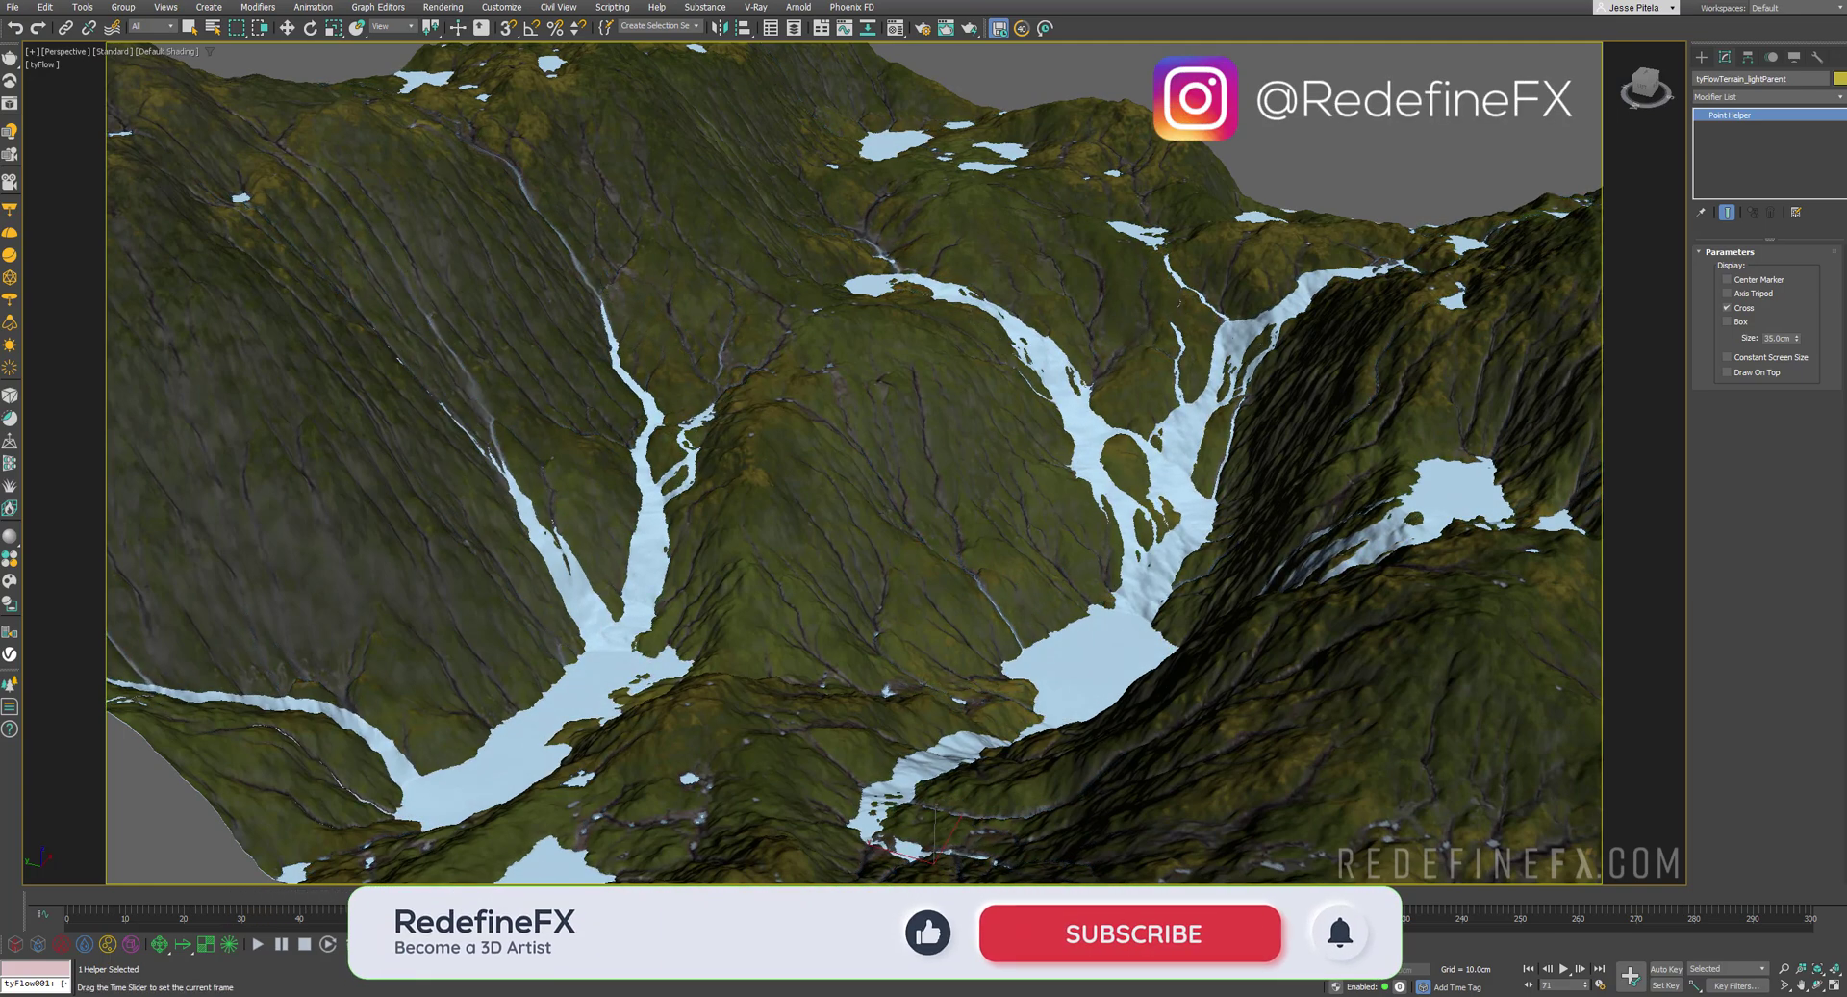
Examine the finished terrain examples with water, snow, tiling and coloured erosion from several angles and distances
scroll(1018, 410, "down", 4)
mouse_move(1072, 385)
middle_mouse_down("alt")
mouse_move(1056, 475)
mouse_move(1059, 387)
middle_mouse_up("alt")
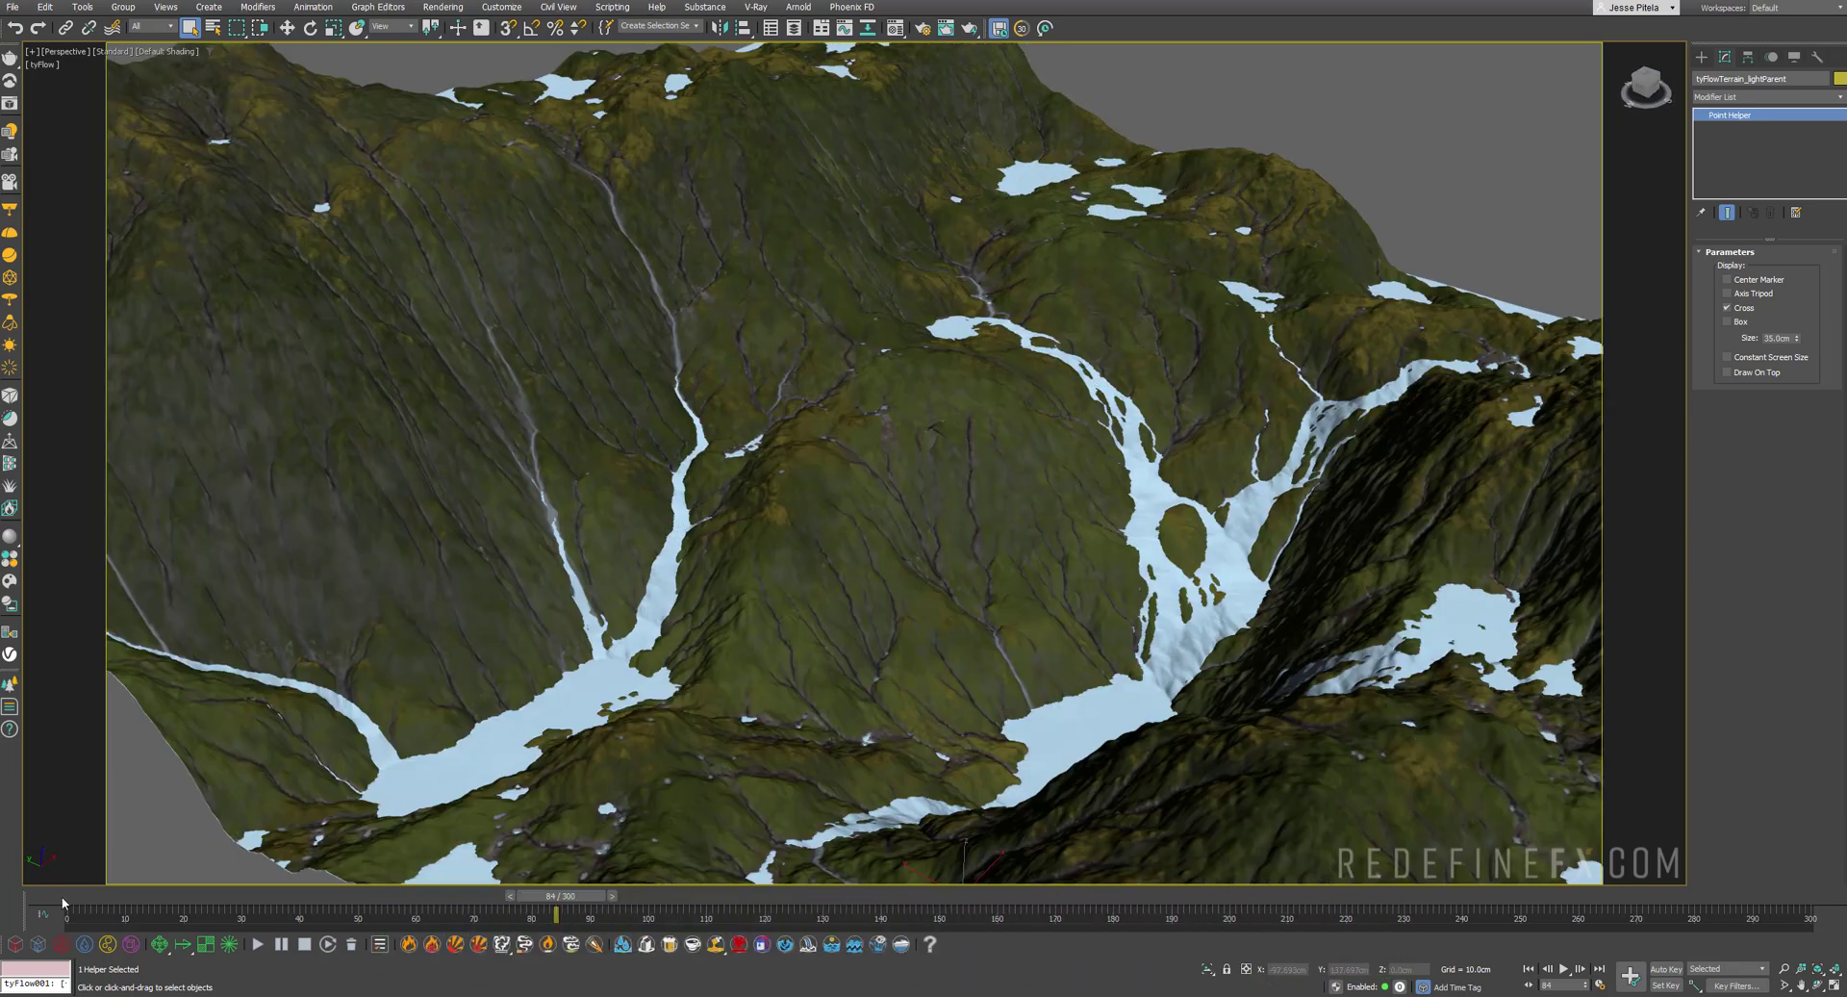
left_click_drag(63, 902, 255, 908)
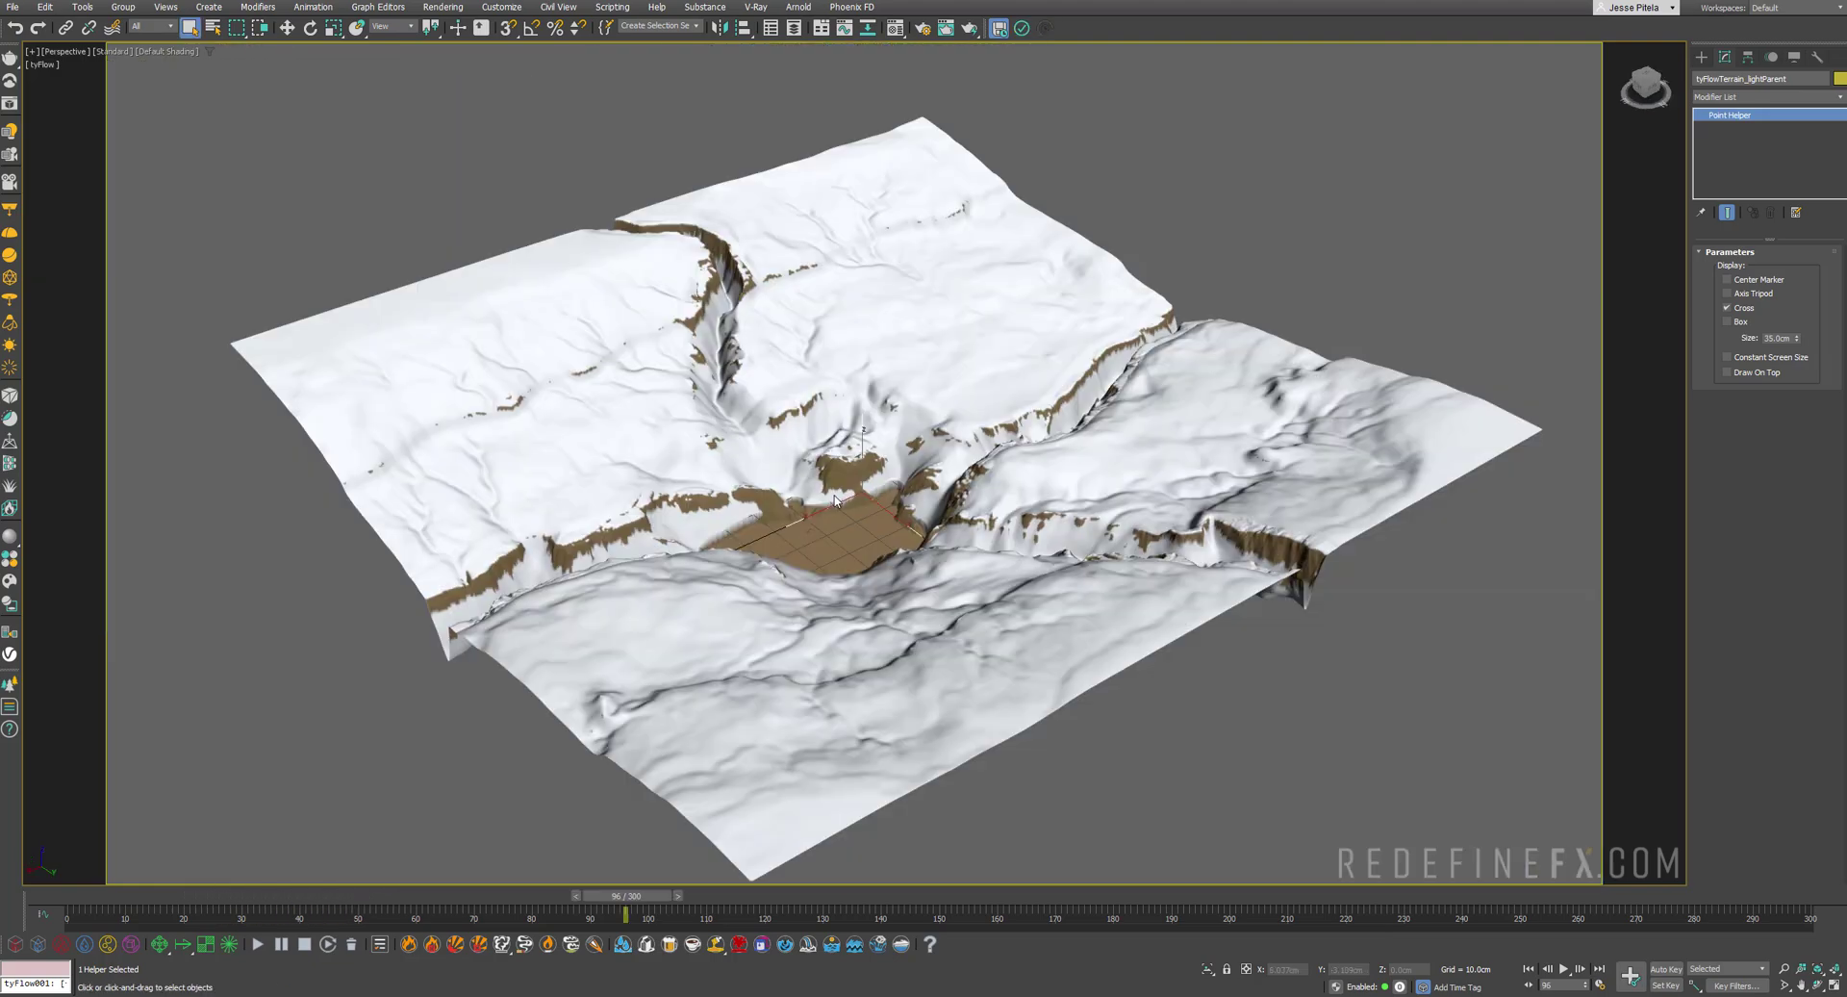
middle_click_drag(847, 538, 889, 534, "alt")
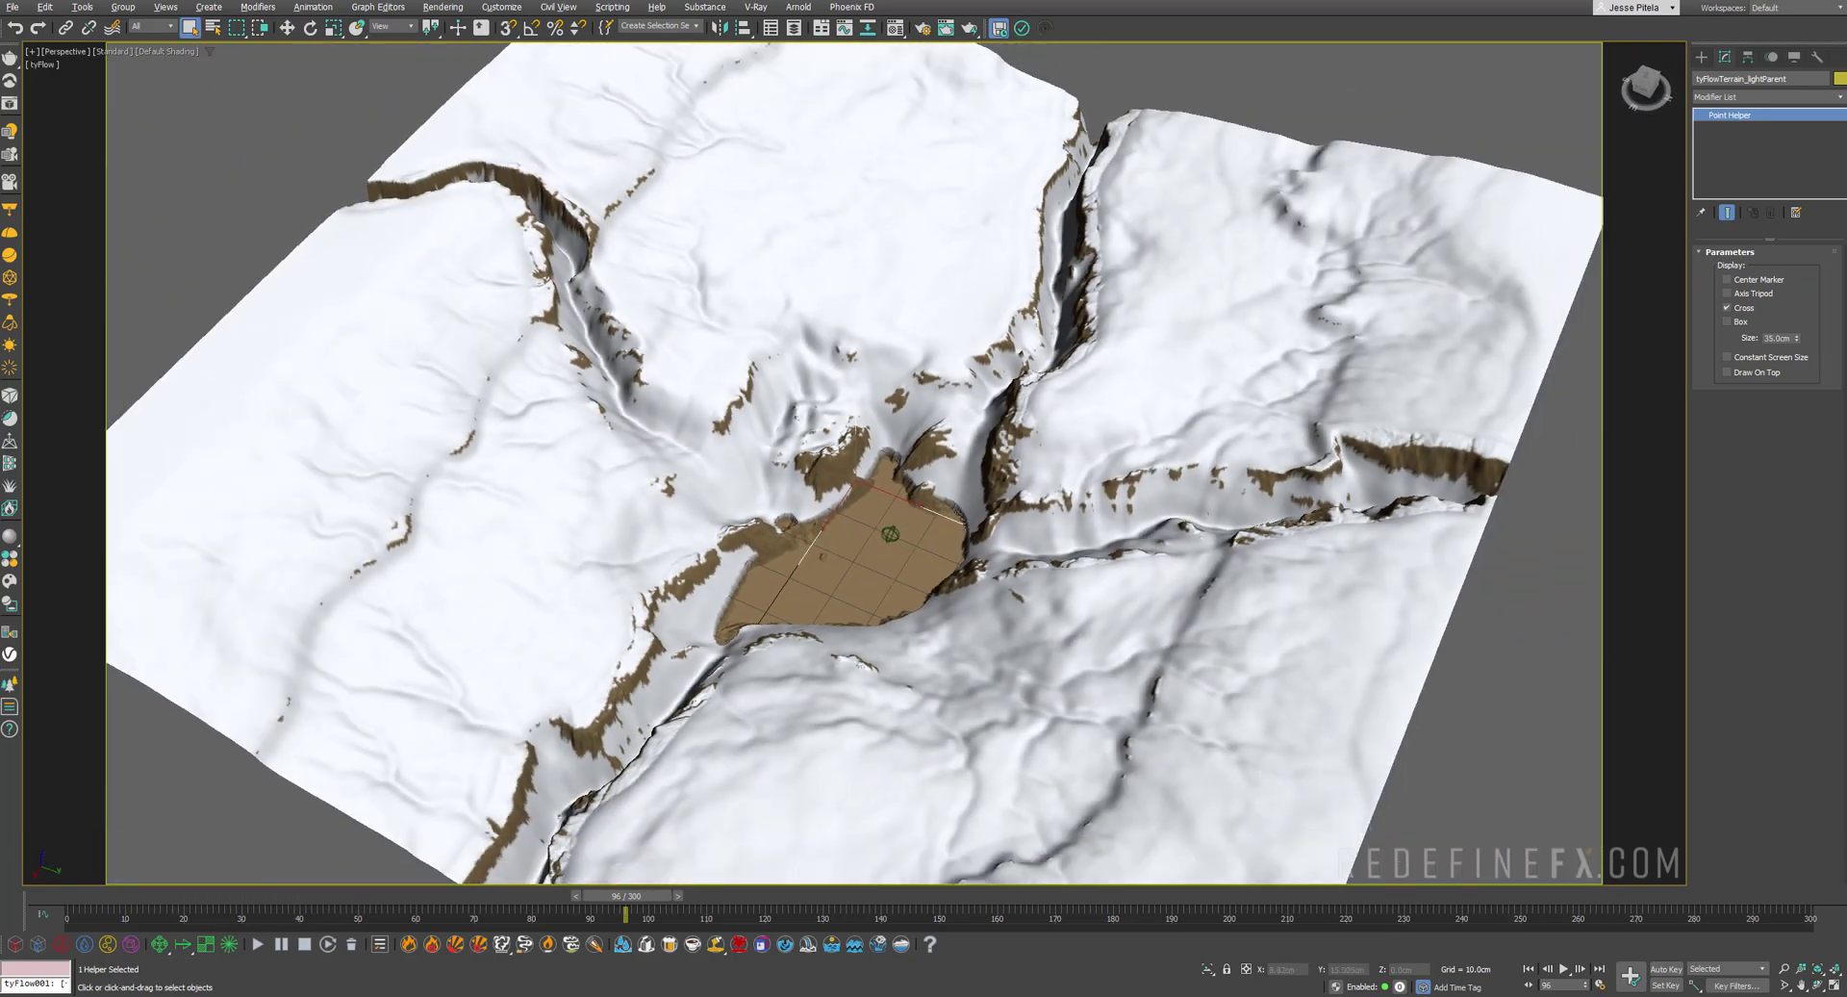
scroll(890, 534, "down", 3)
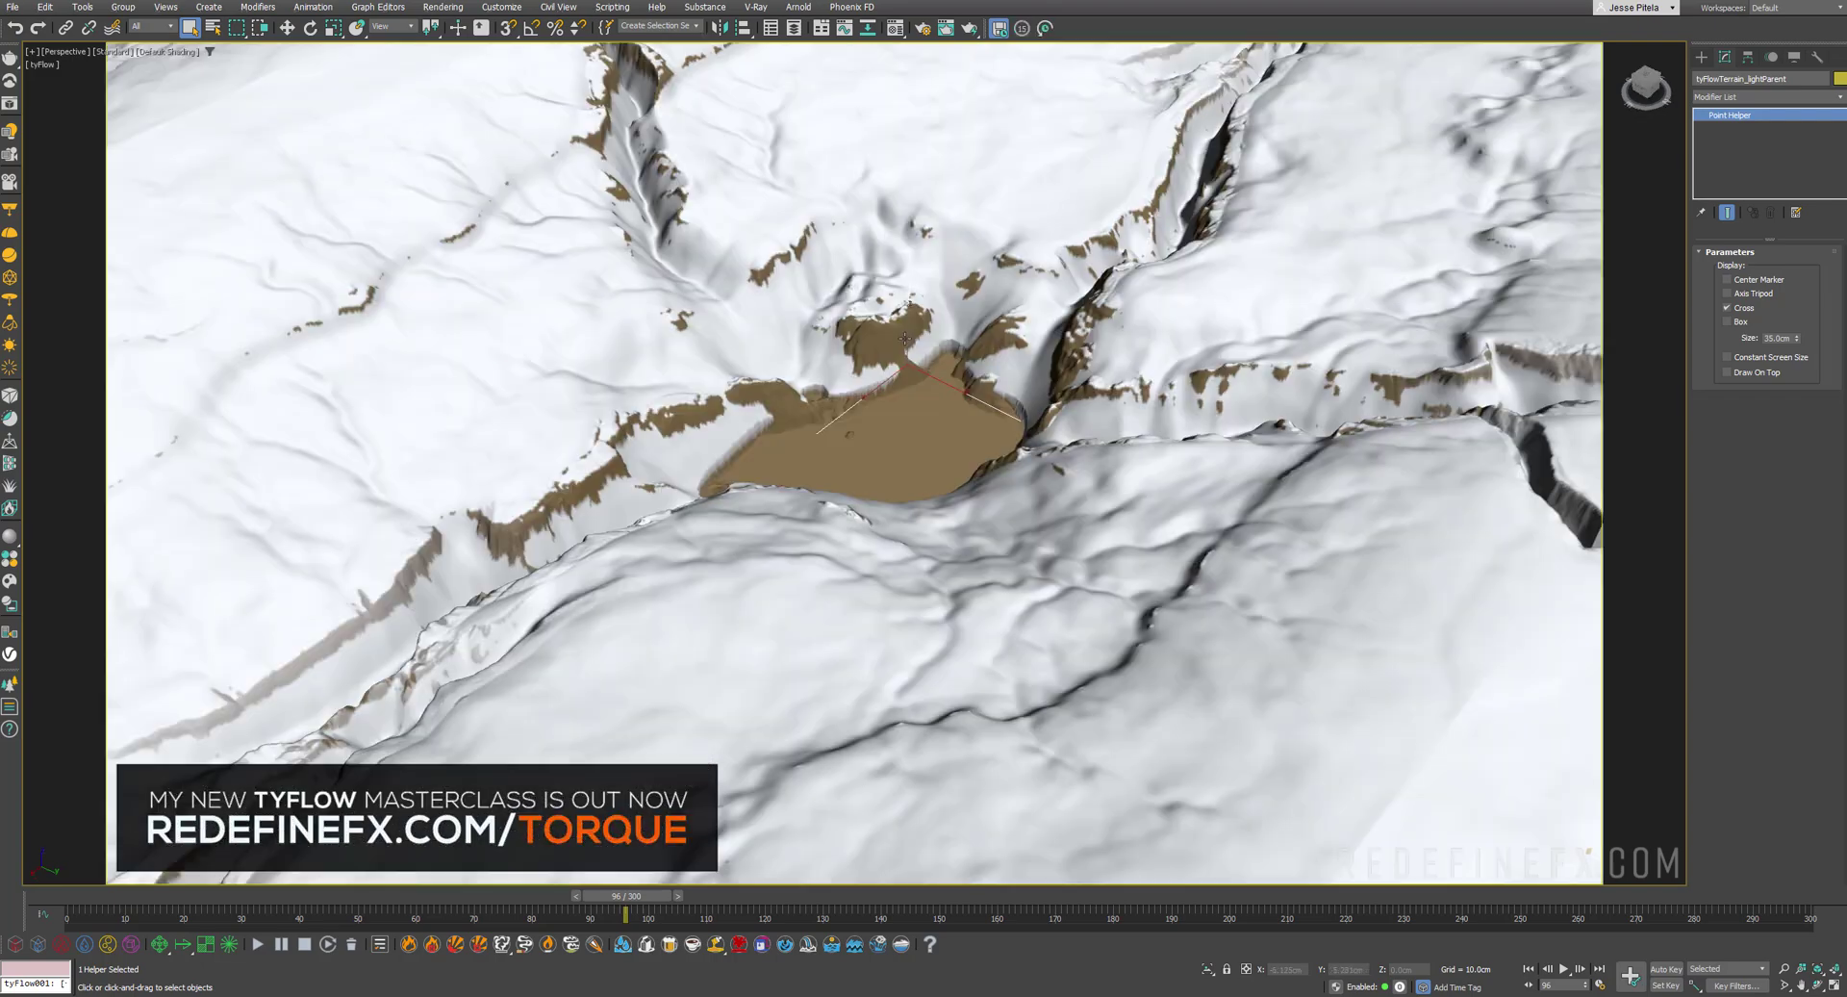
scroll(905, 348, "down", 8)
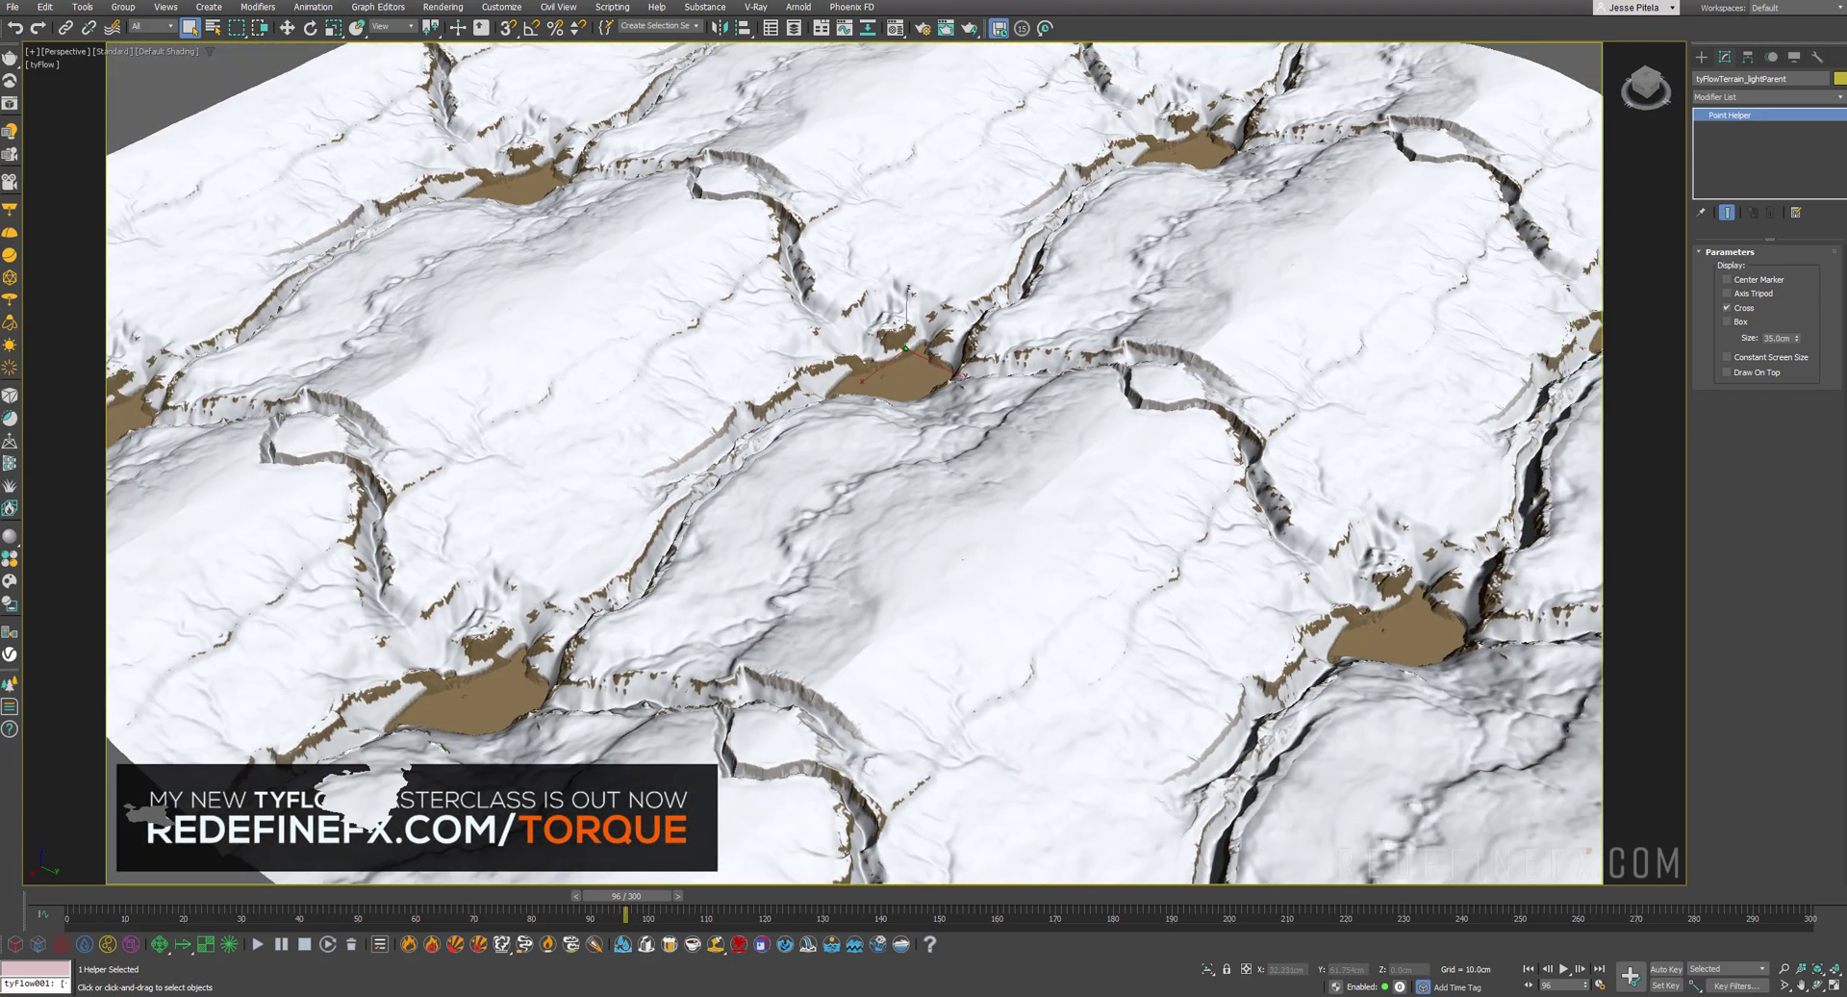
scroll(905, 348, "down", 6)
middle_click_drag(1045, 445, 1010, 419, "alt")
scroll(862, 264, "up", 7)
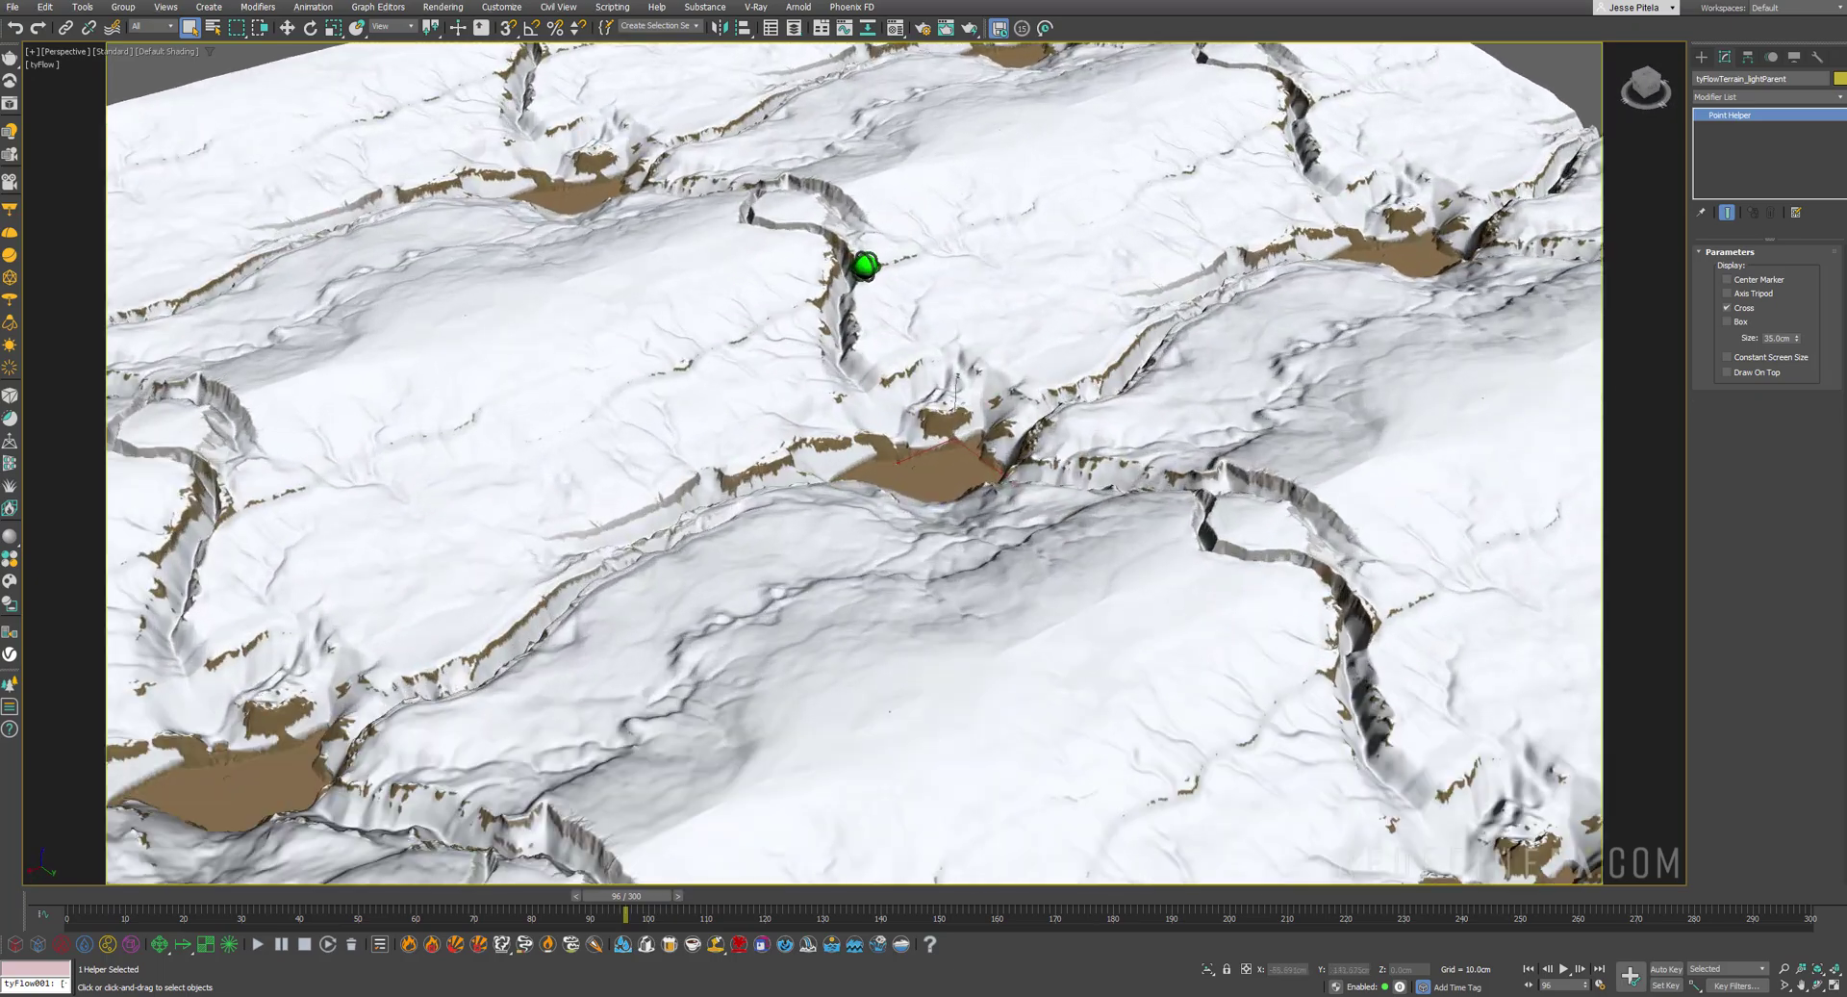
middle_click_drag(862, 264, 984, 219, "alt")
scroll(946, 227, "down", 5)
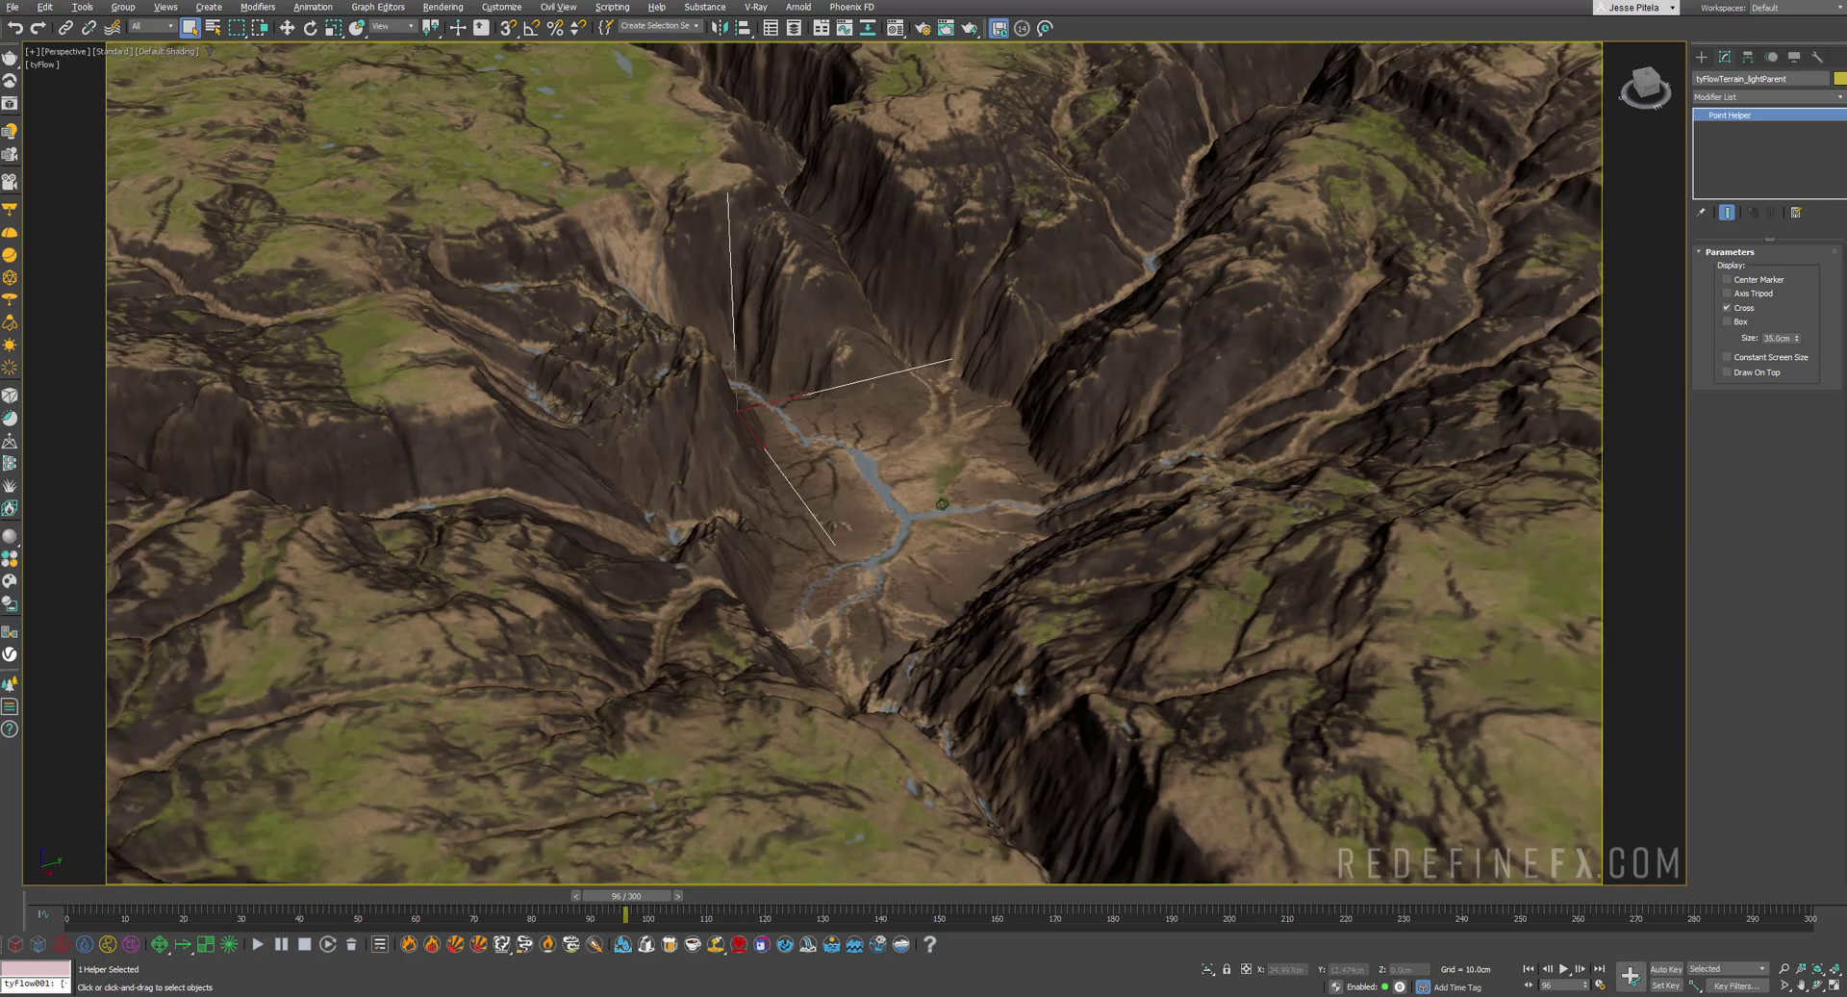
scroll(962, 481, "down", 6)
mouse_move(991, 520)
middle_mouse_down("alt")
mouse_move(1031, 581)
mouse_move(961, 511)
middle_mouse_up("alt")
scroll(961, 511, "up", 5)
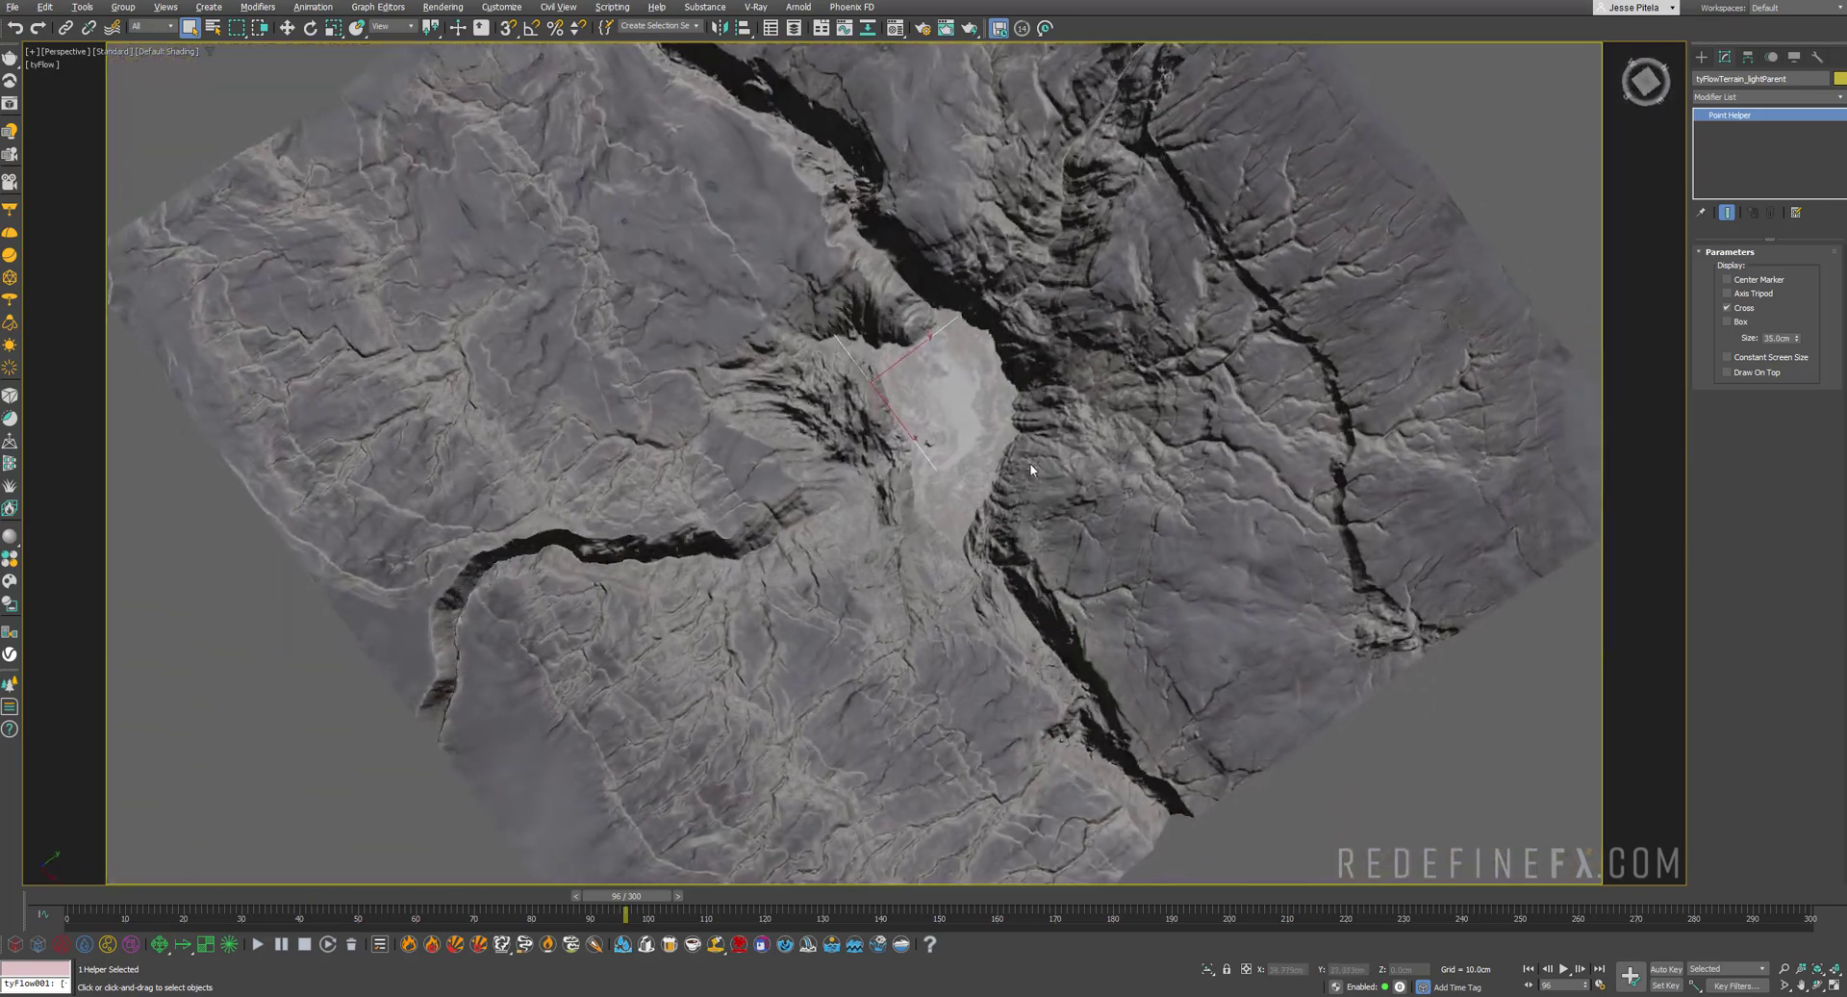
middle_click_drag(1029, 464, 984, 397, "alt")
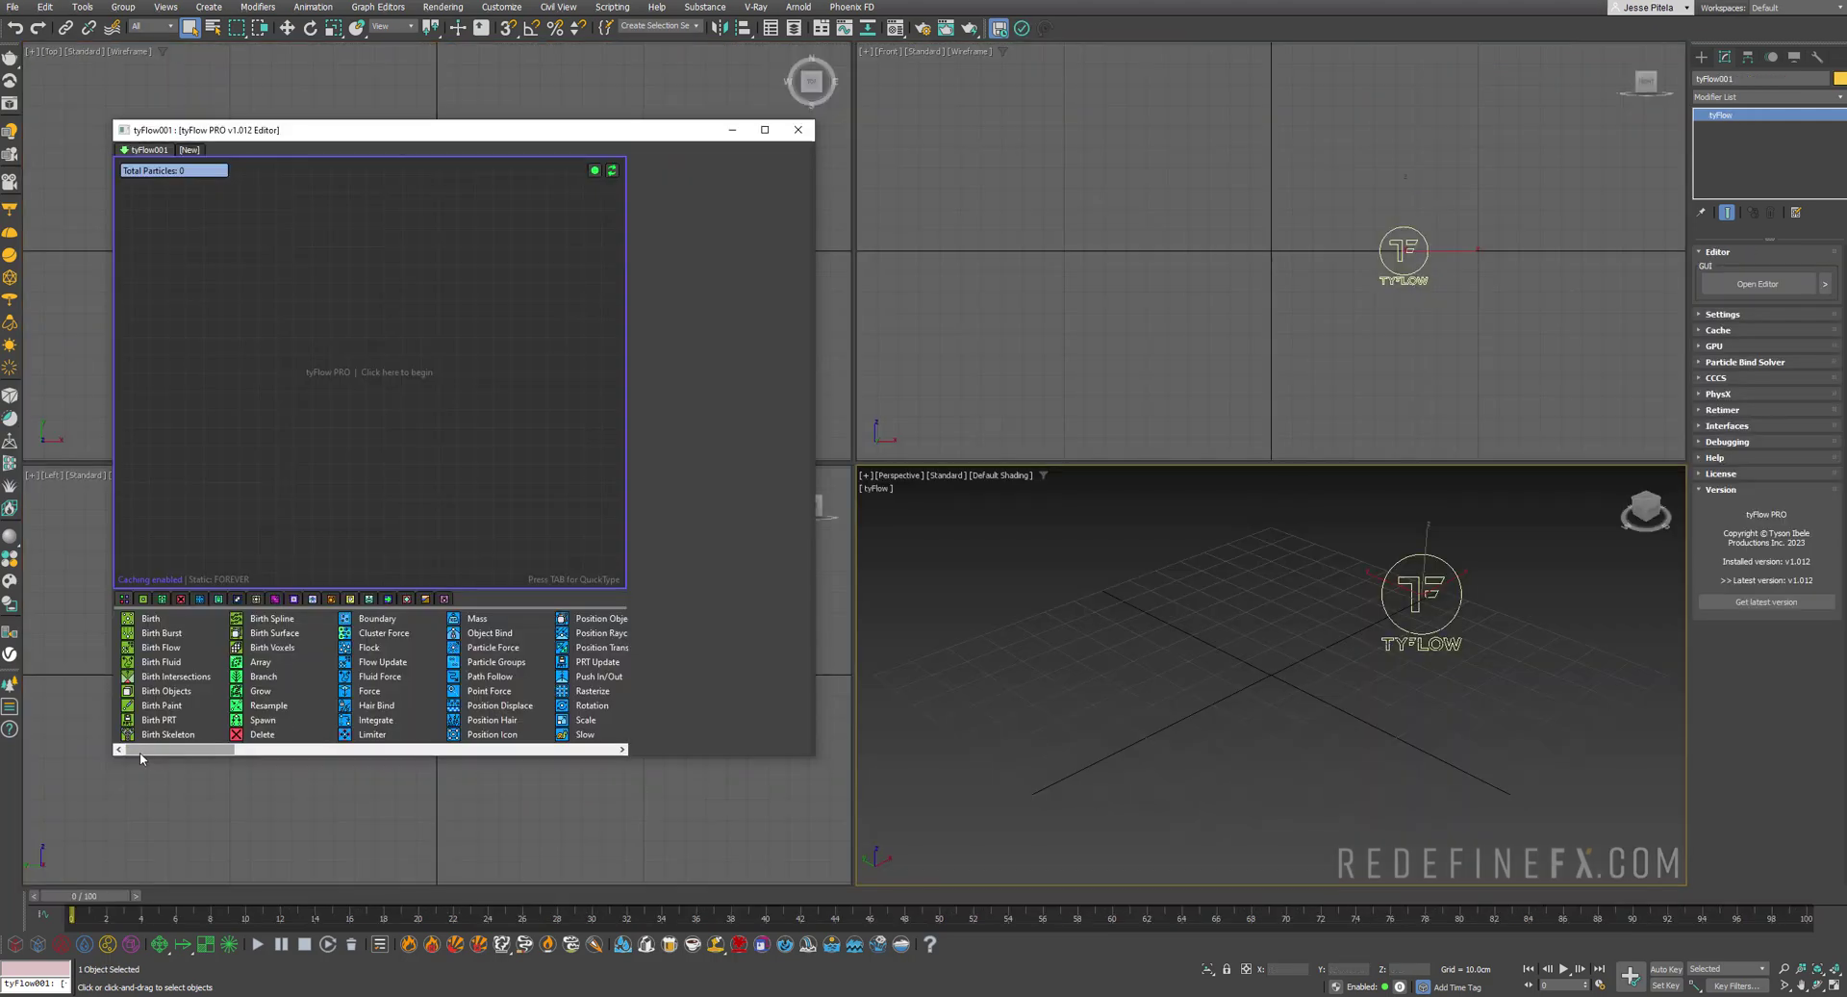
Create an event with a Birth Terrain operator and insert a Terrain Noise operator between it and Terrain Display
scroll(551, 683, "right", 3)
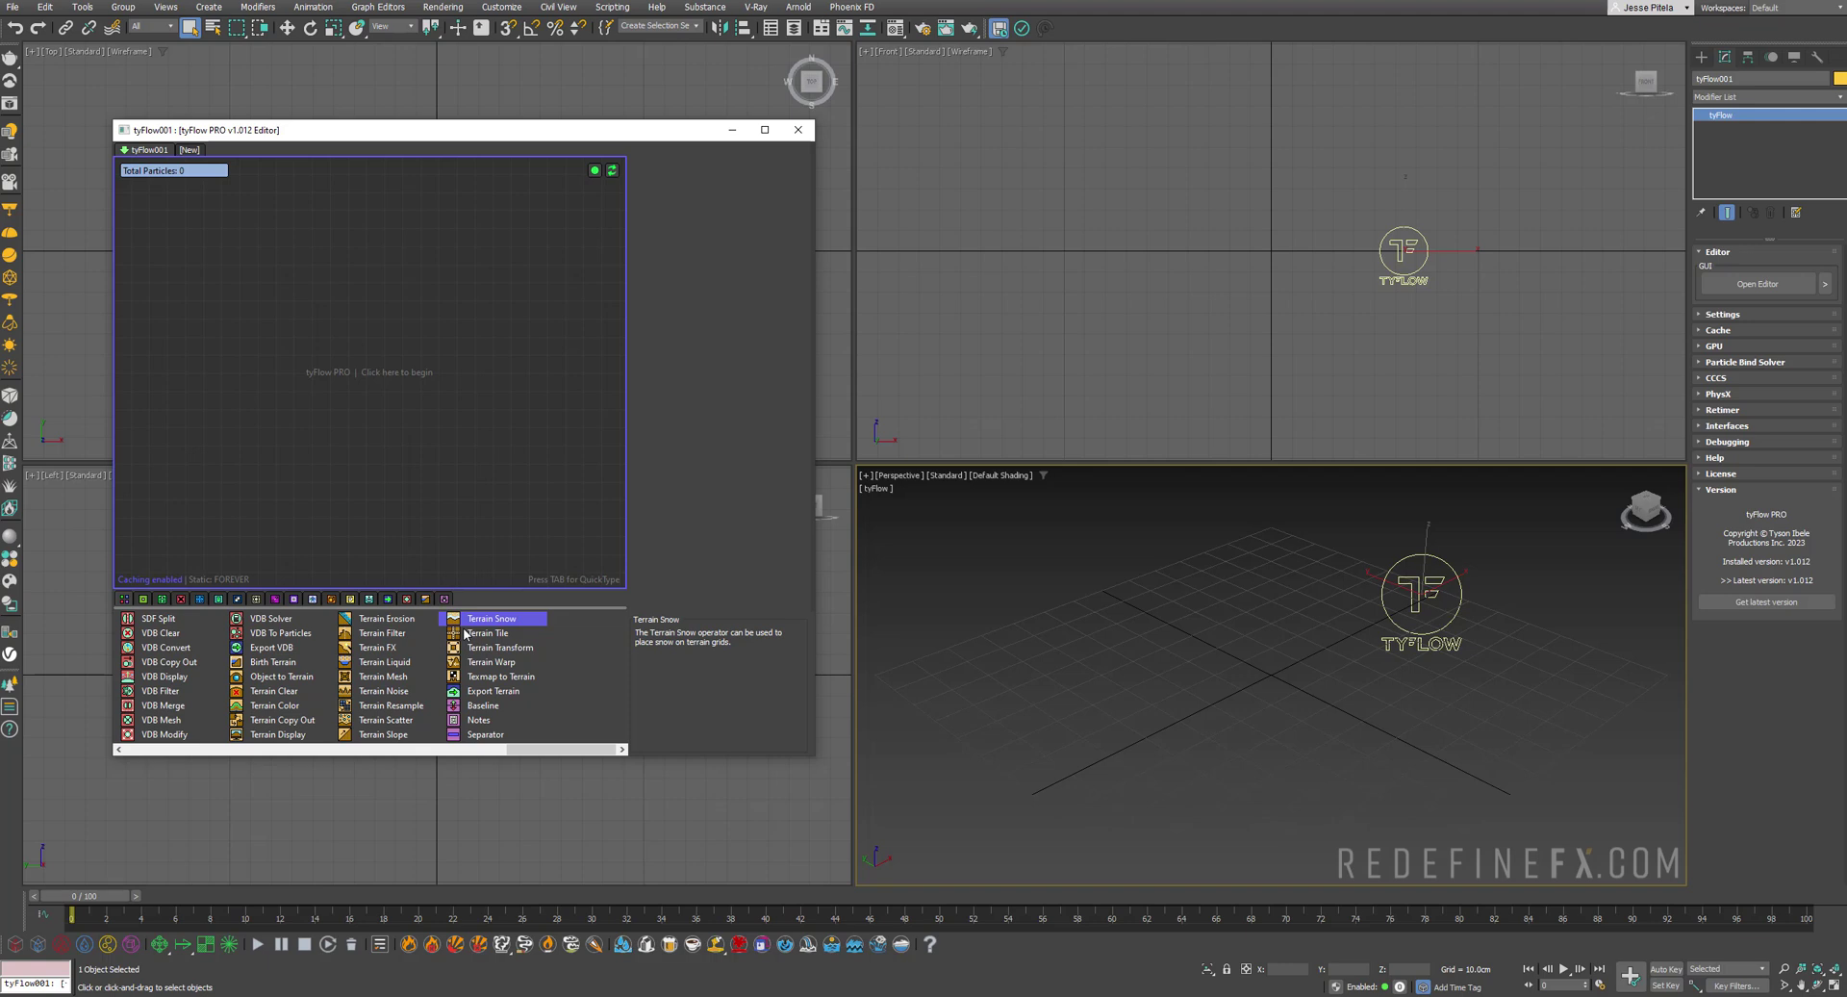
left_click_drag(377, 646, 366, 432)
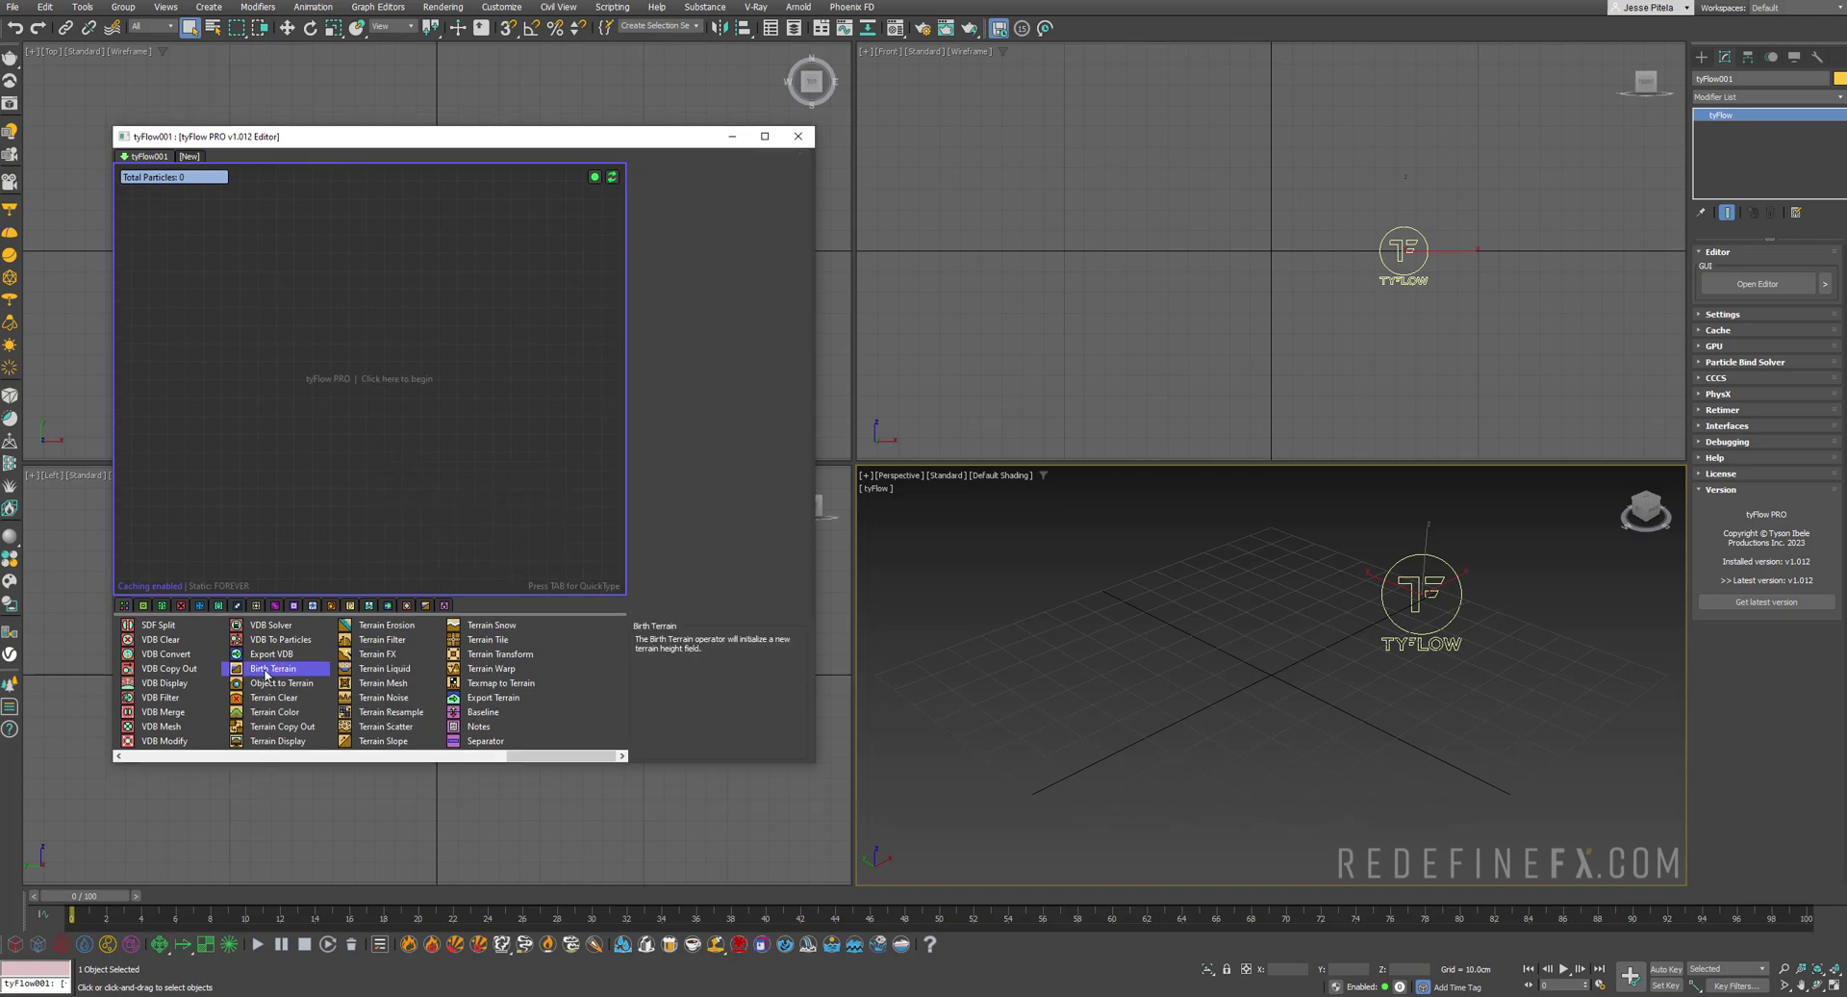
left_click_drag(389, 306, 390, 310)
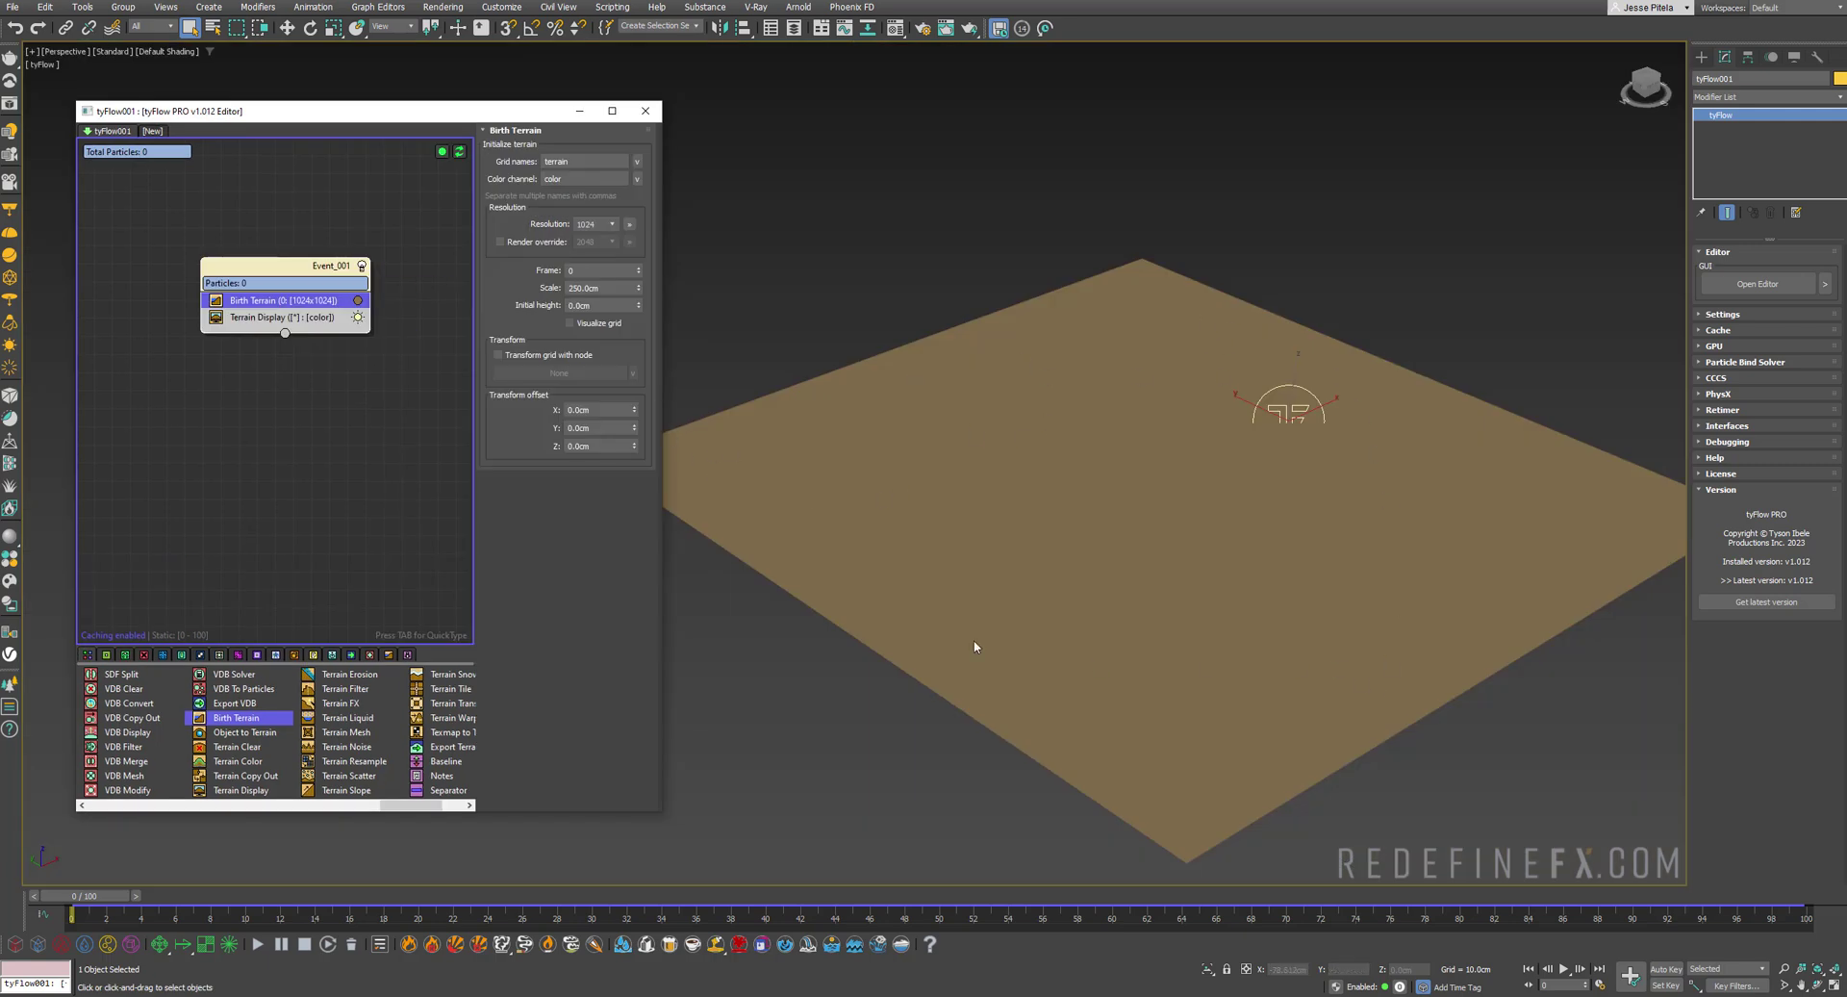
left_click_drag(670, 632, 740, 635)
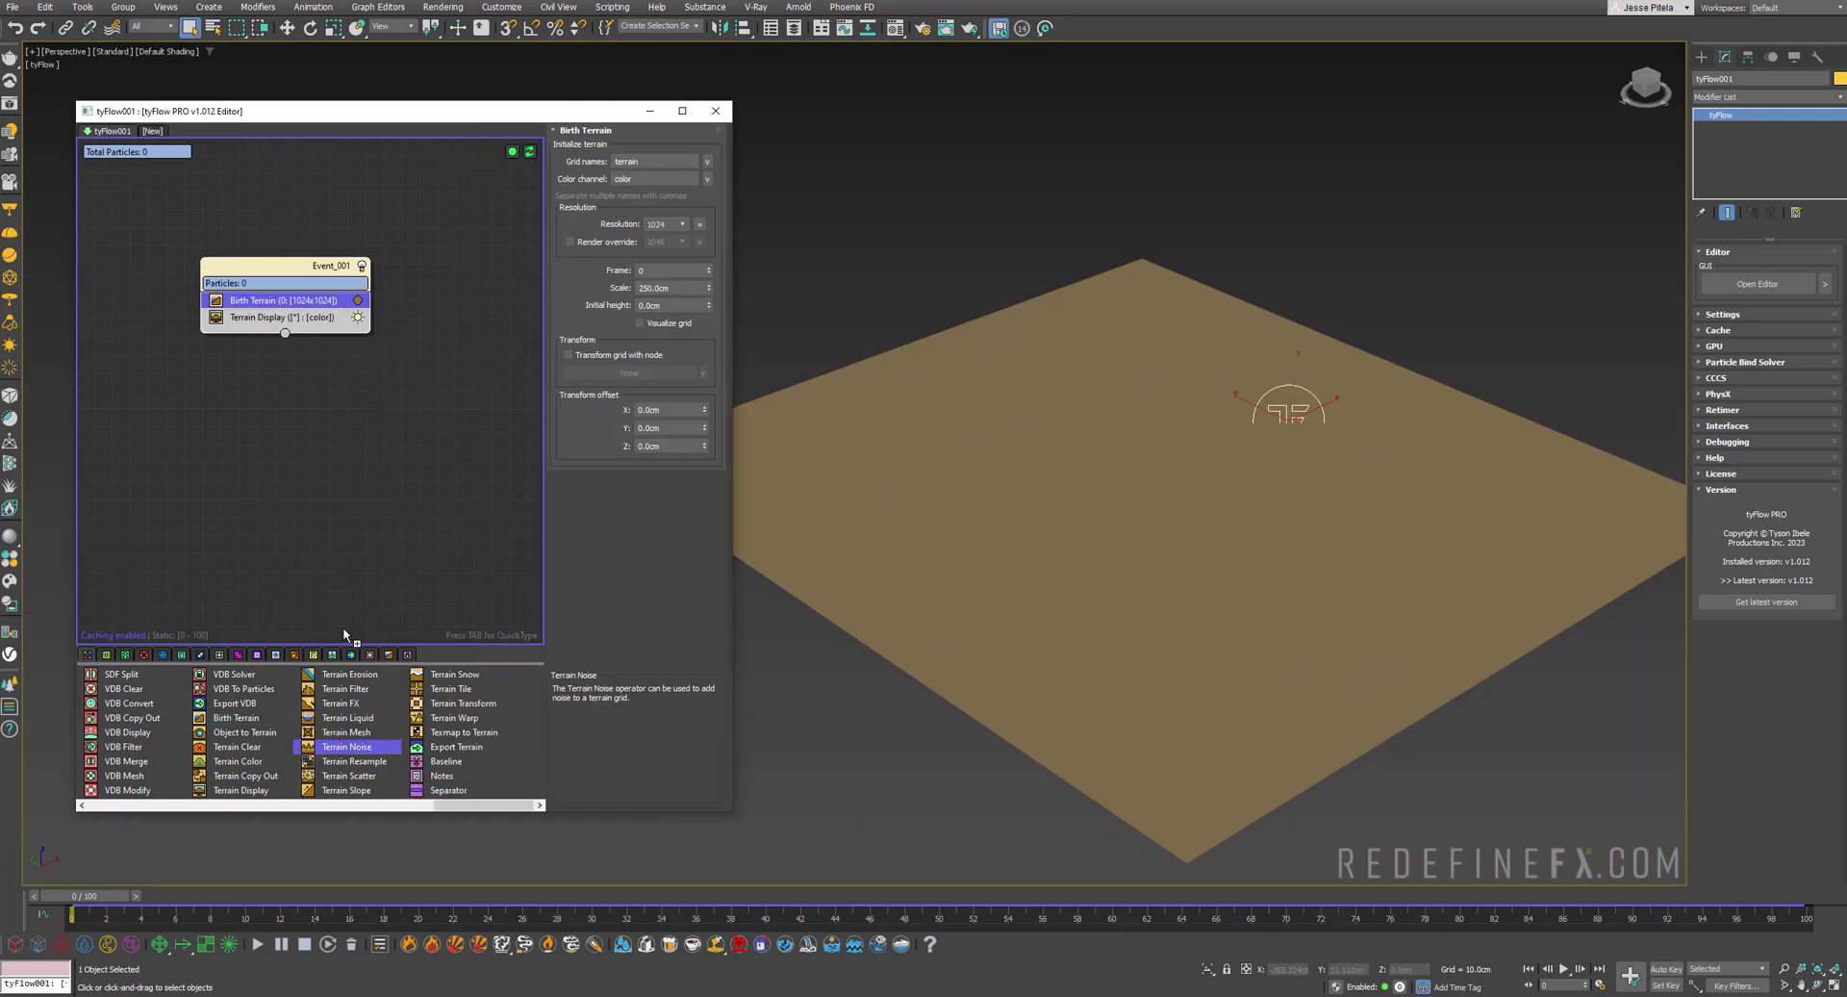
left_click_drag(258, 317, 258, 317)
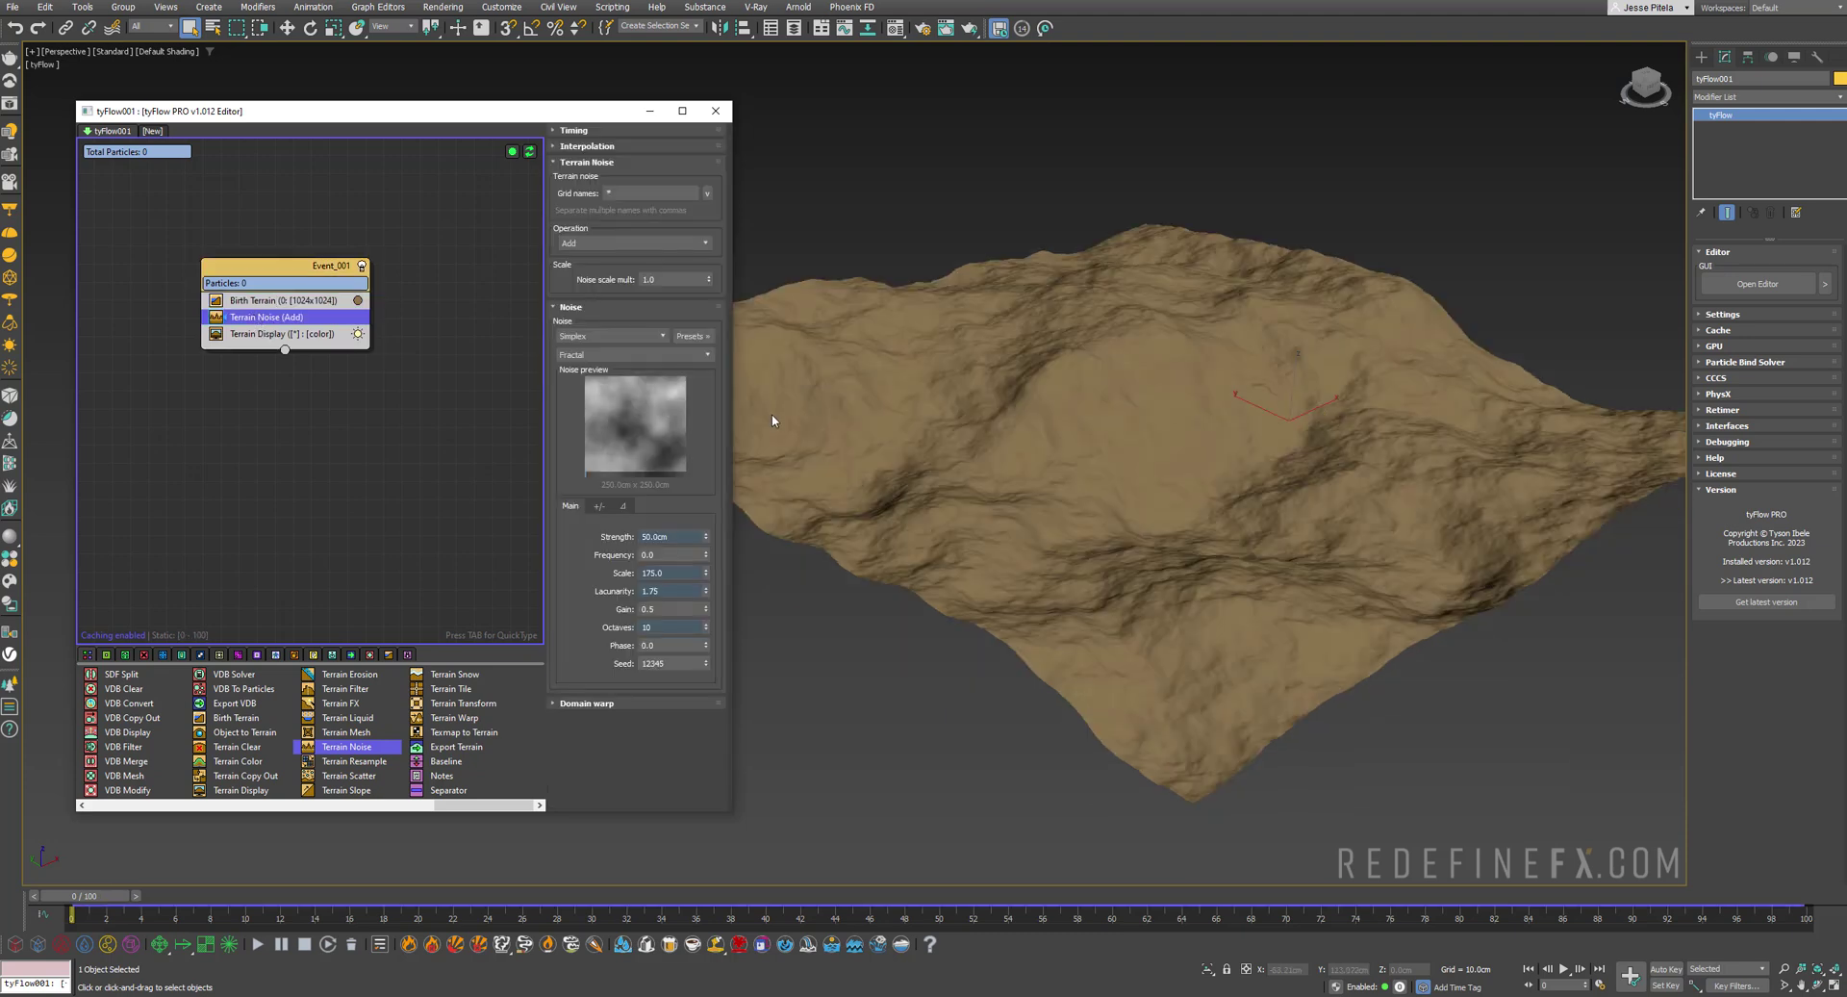
Try the Curl (perlin) noise type on the Terrain Noise operator and return it to Simplex
left_click(606, 336)
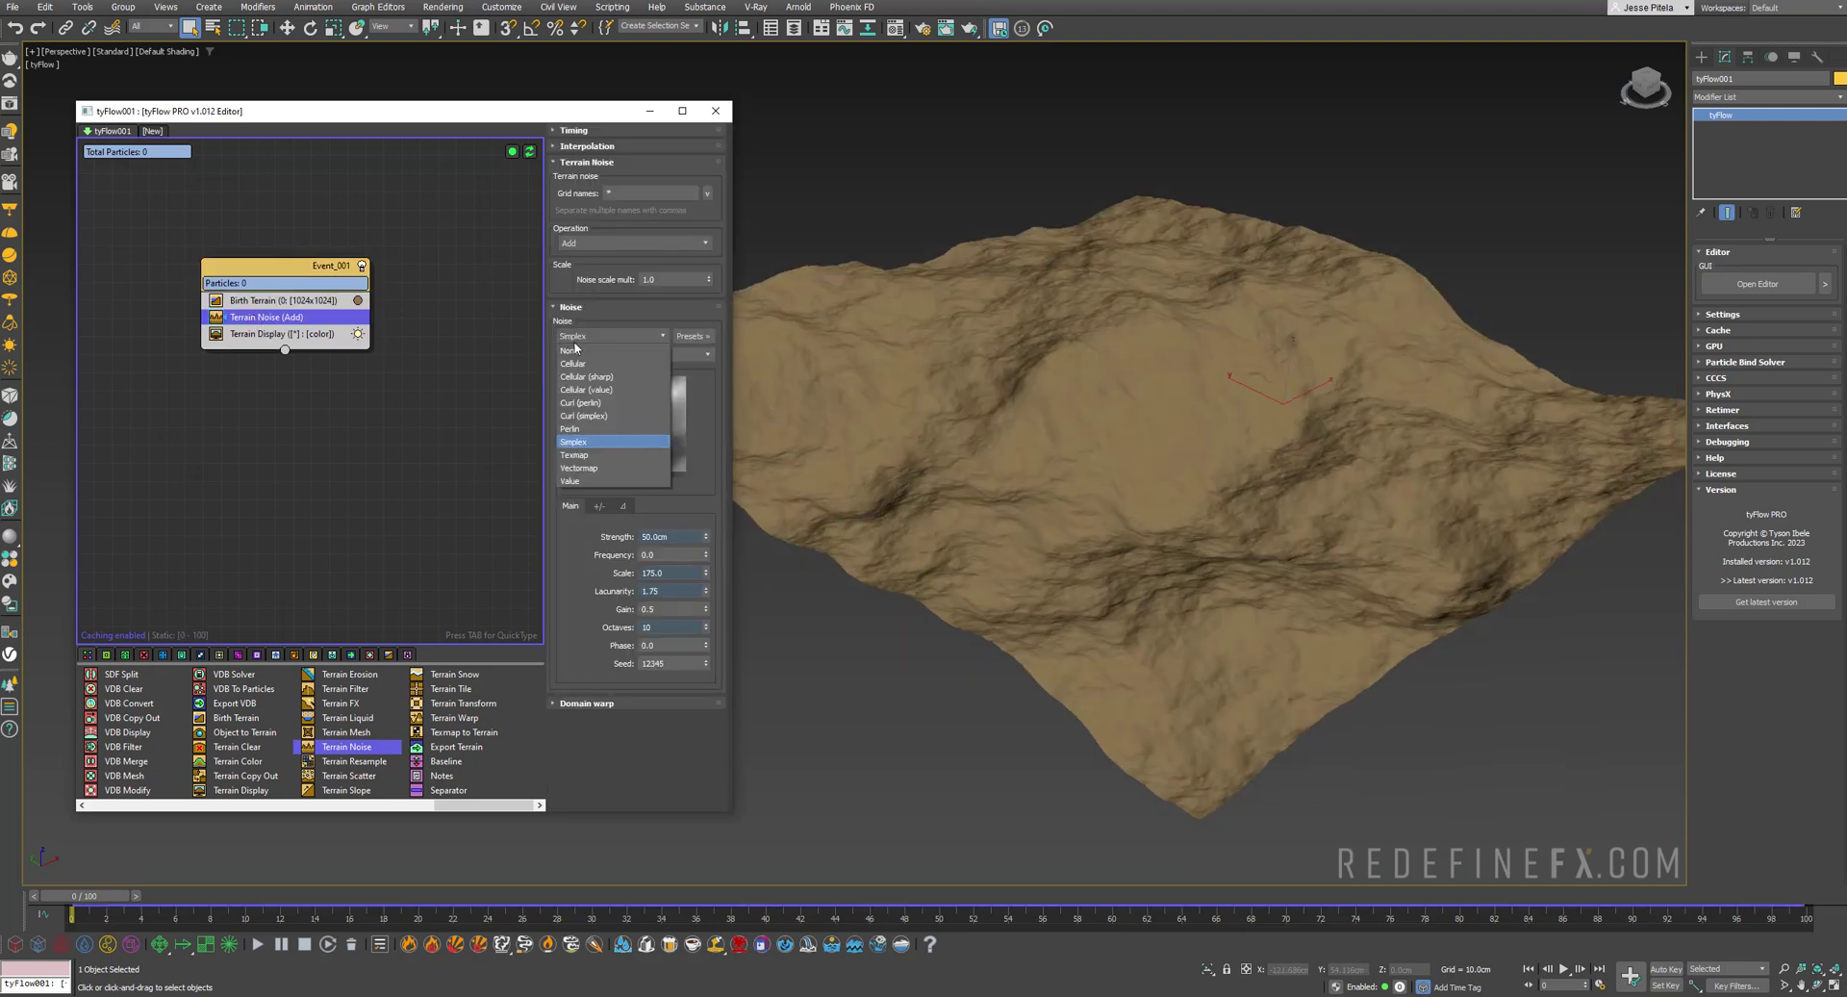
left_click(587, 404)
left_click(590, 337)
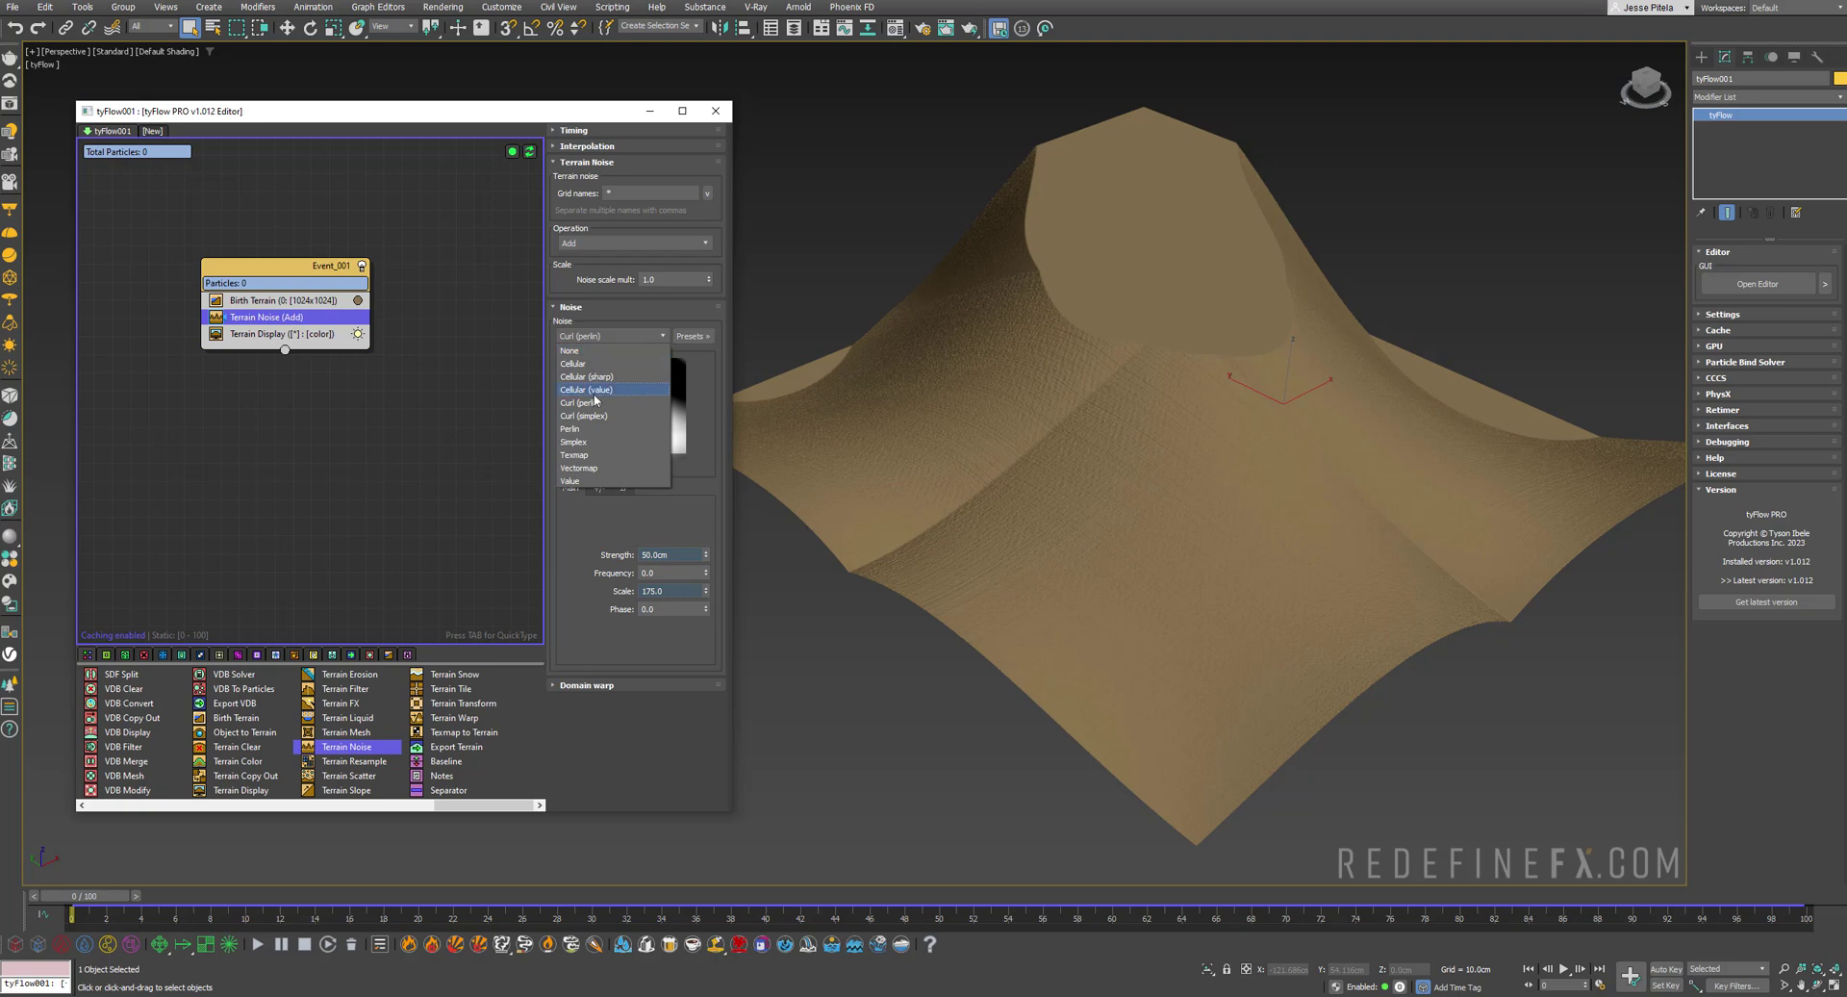
Try a main noise strength of 100 cm for Terrain Noise and restore it to 50 cm
left_click_drag(677, 537, 605, 535)
type("10")
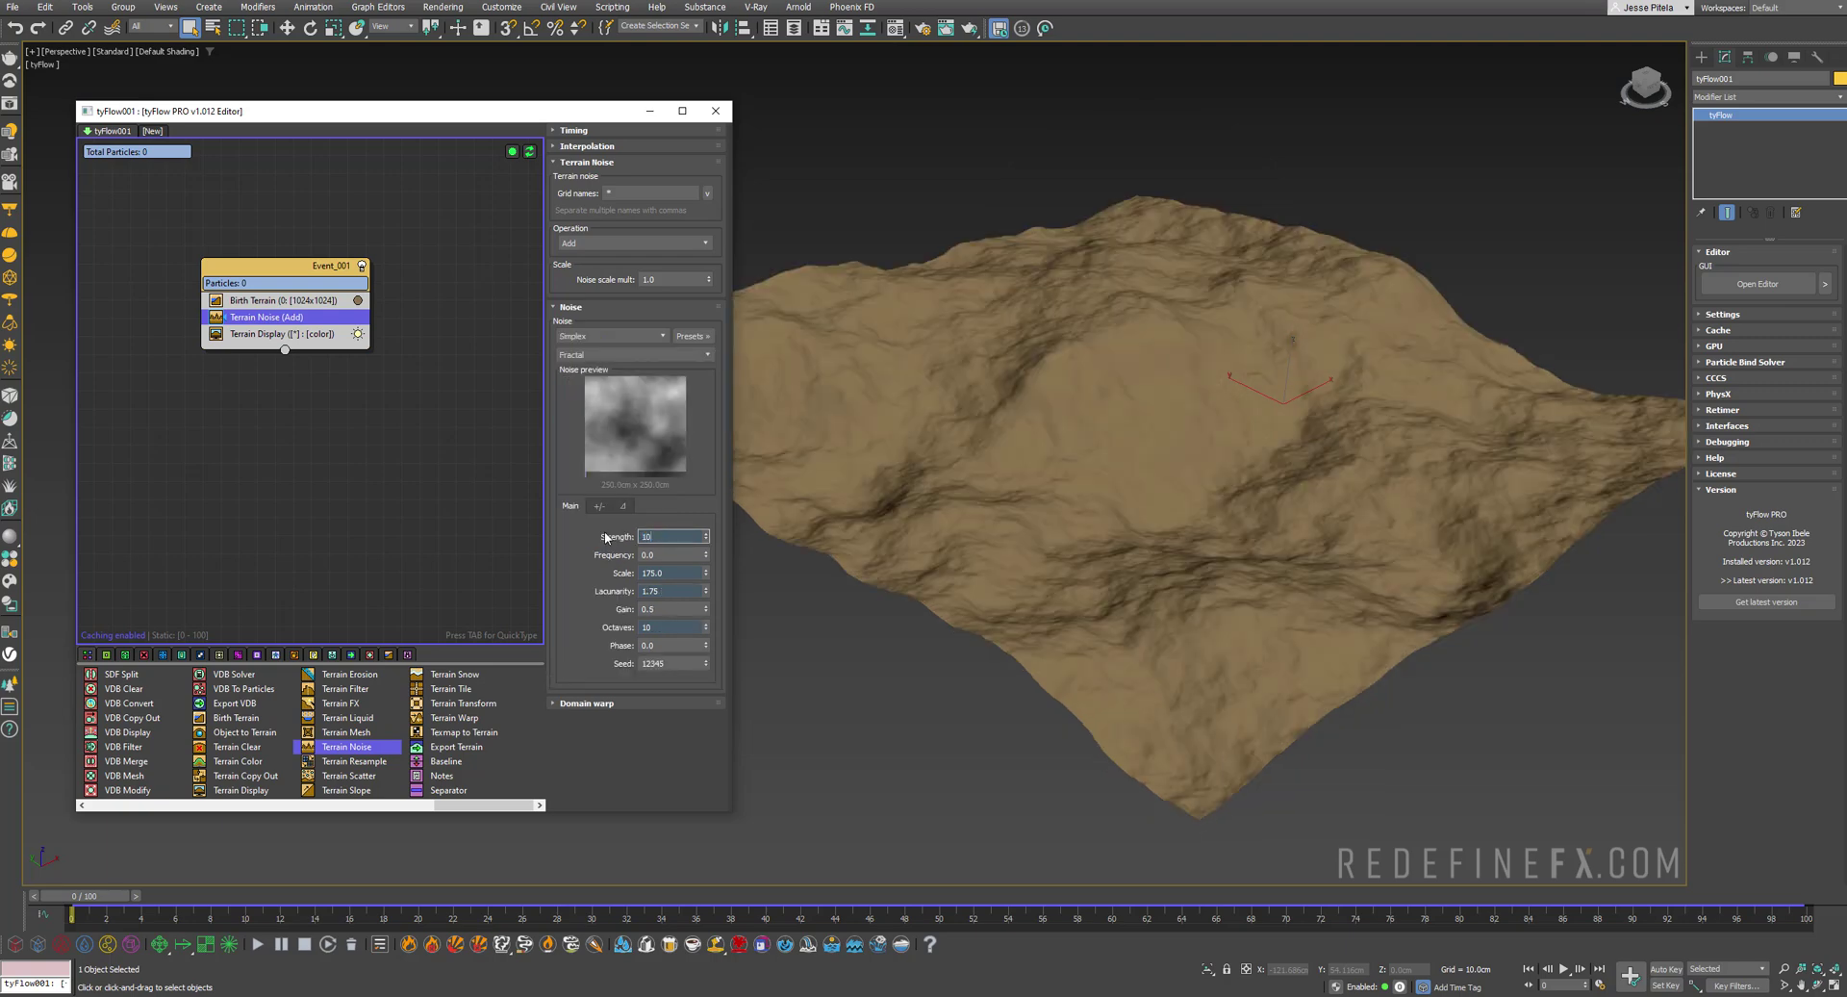
type("0")
key("Return")
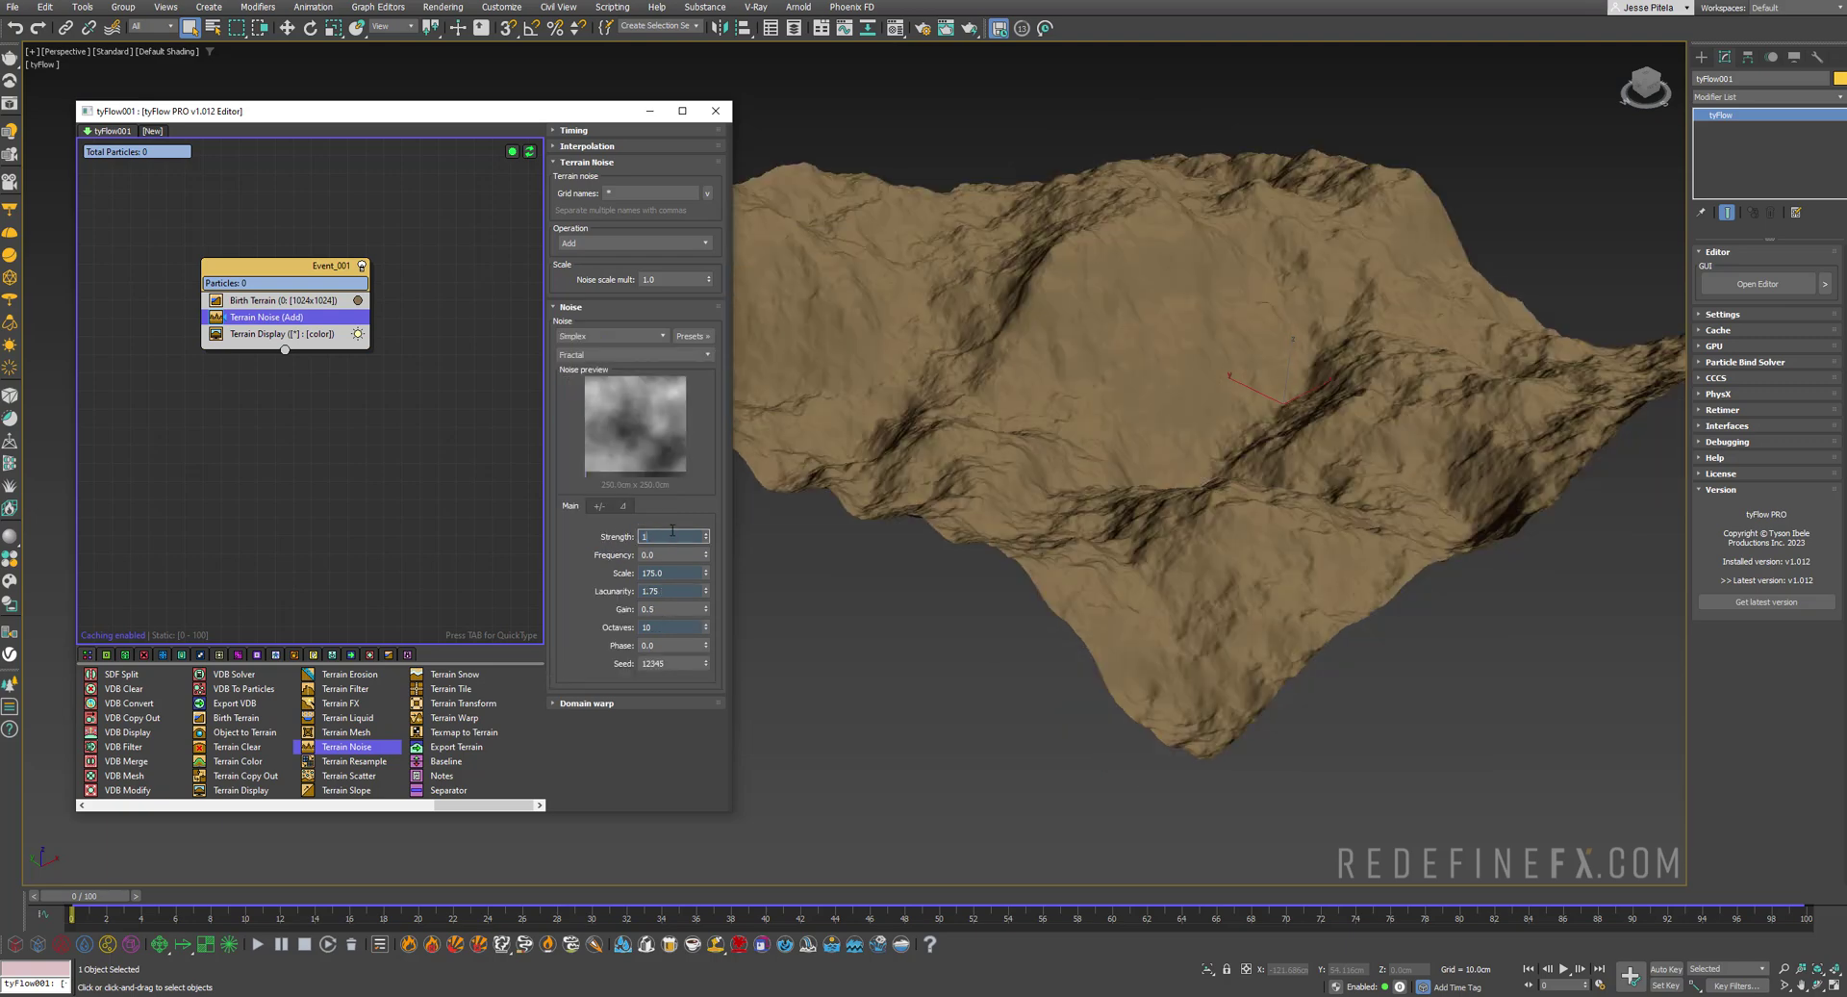
key("Return")
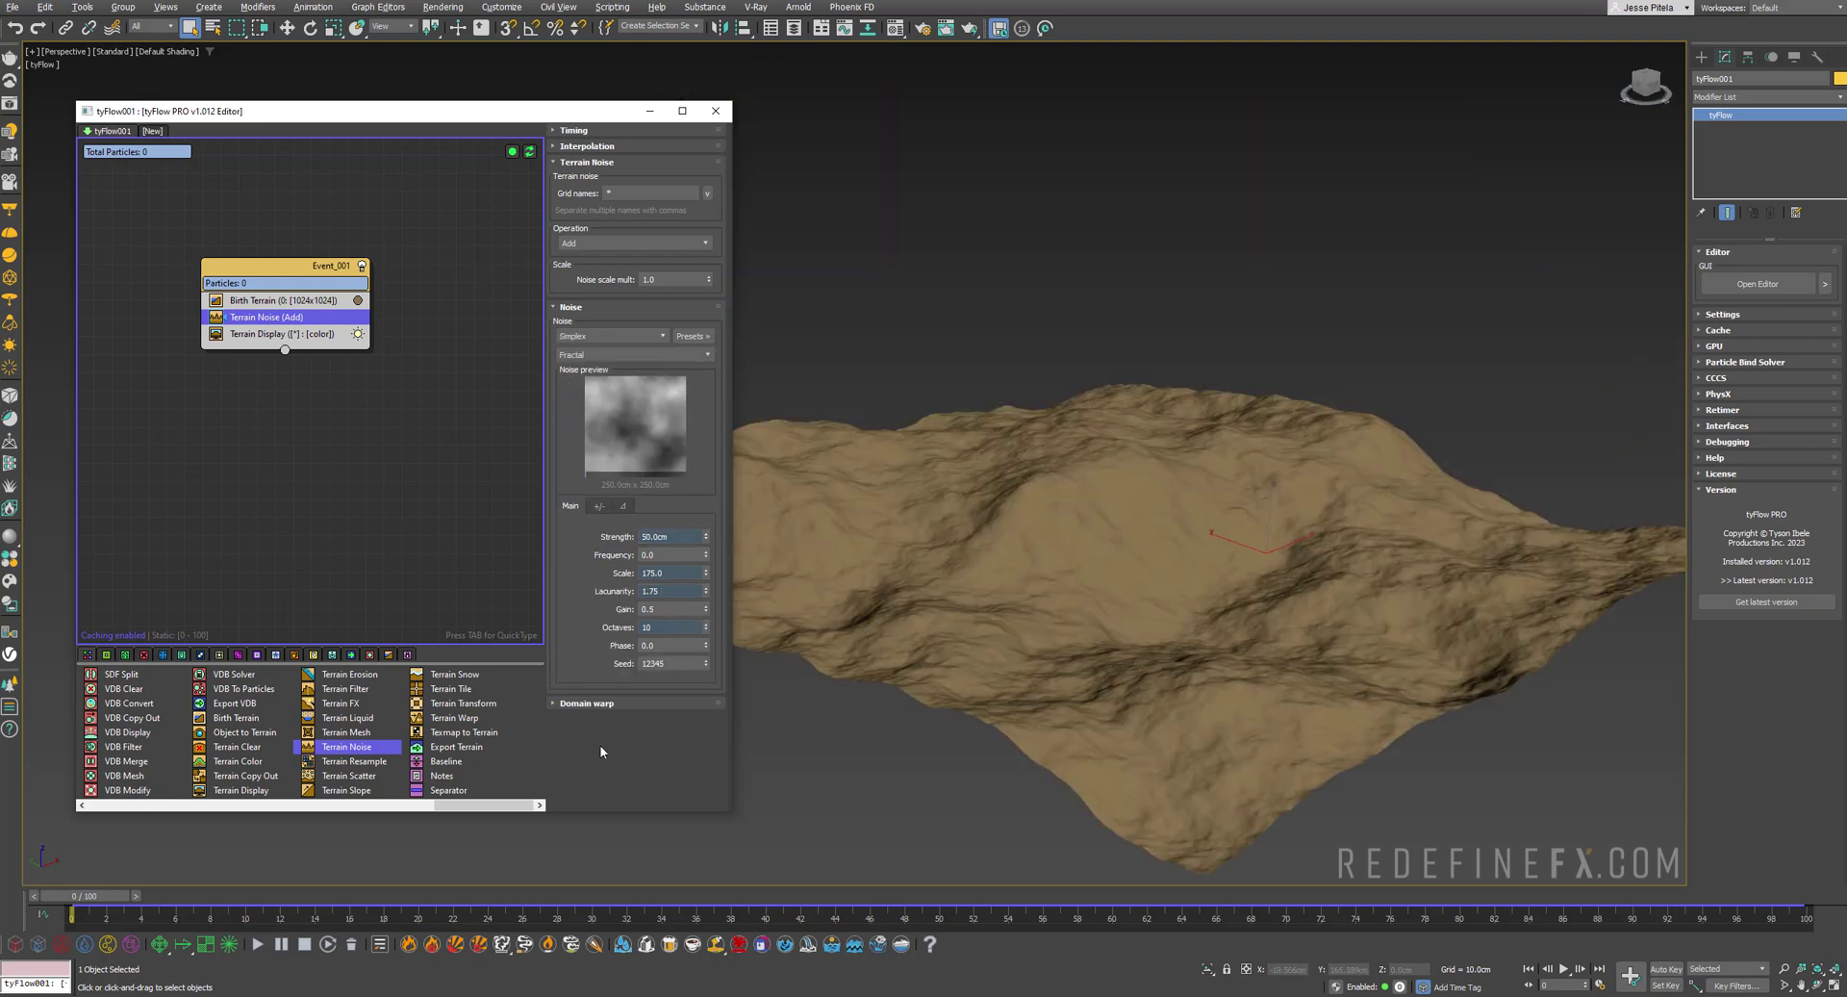
Expand the Terrain Noise domain warp settings and set the warp strength to 50 cm
left_click(587, 703)
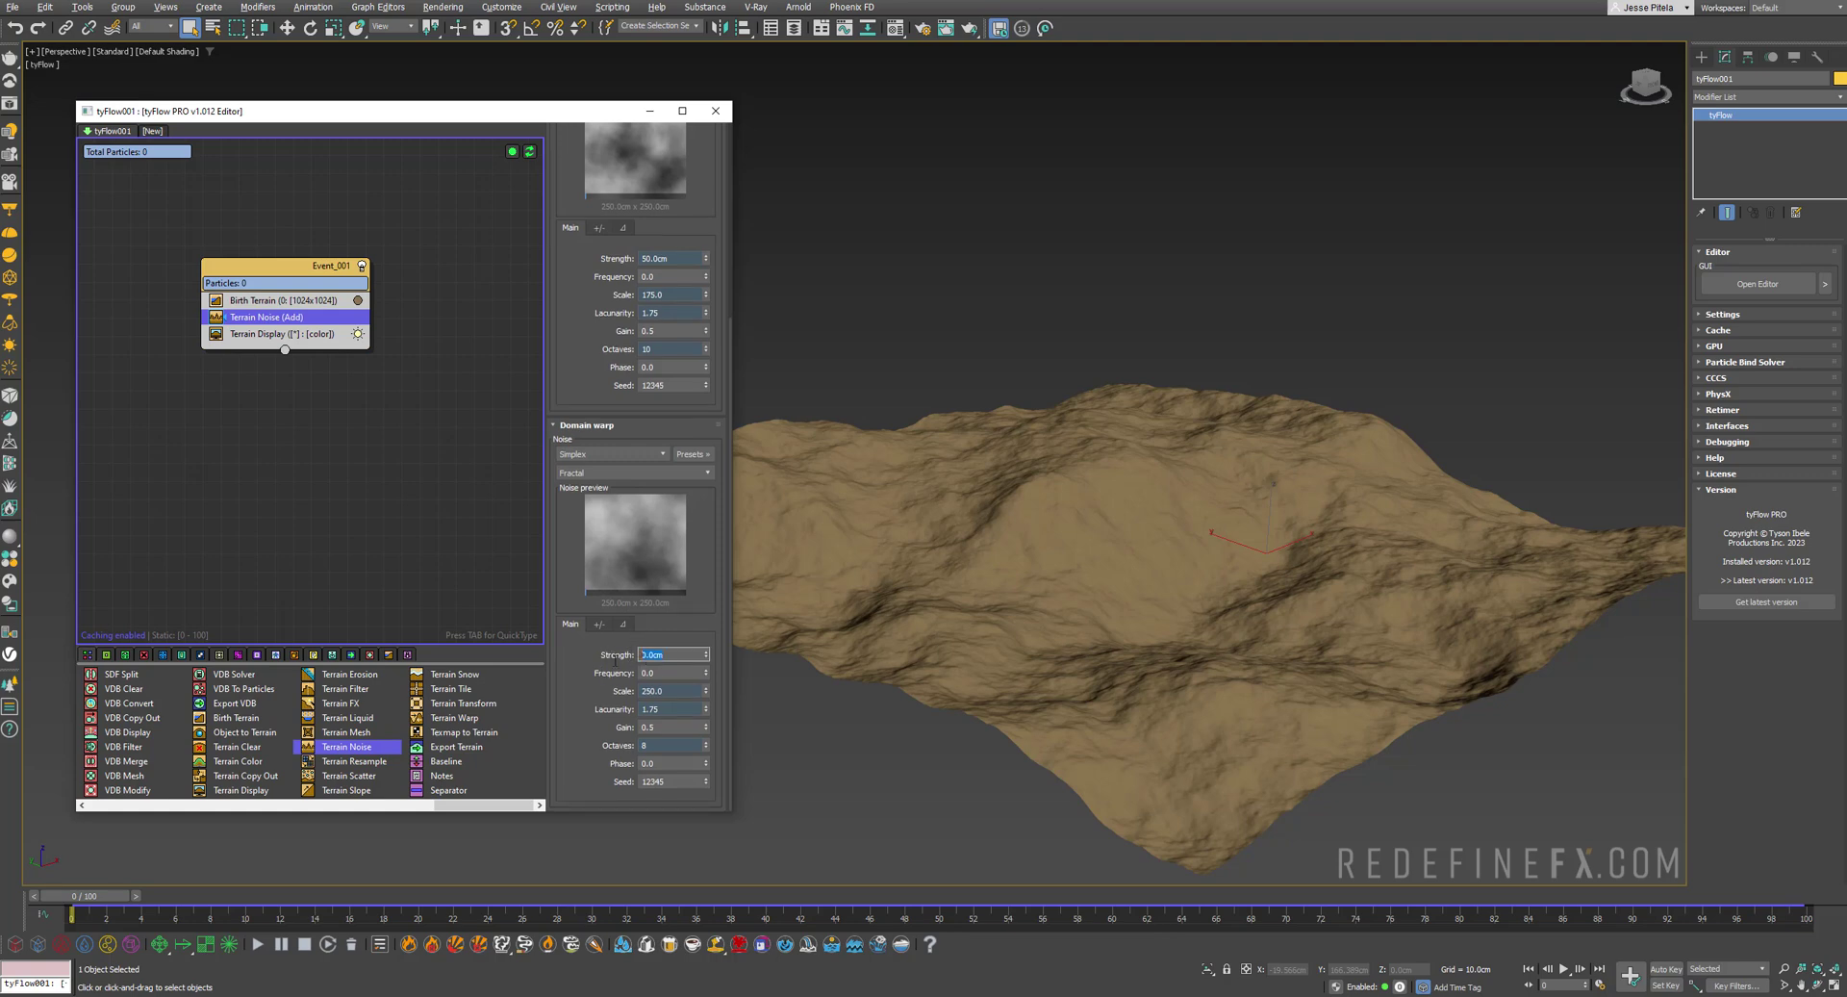
type("50")
key("Return")
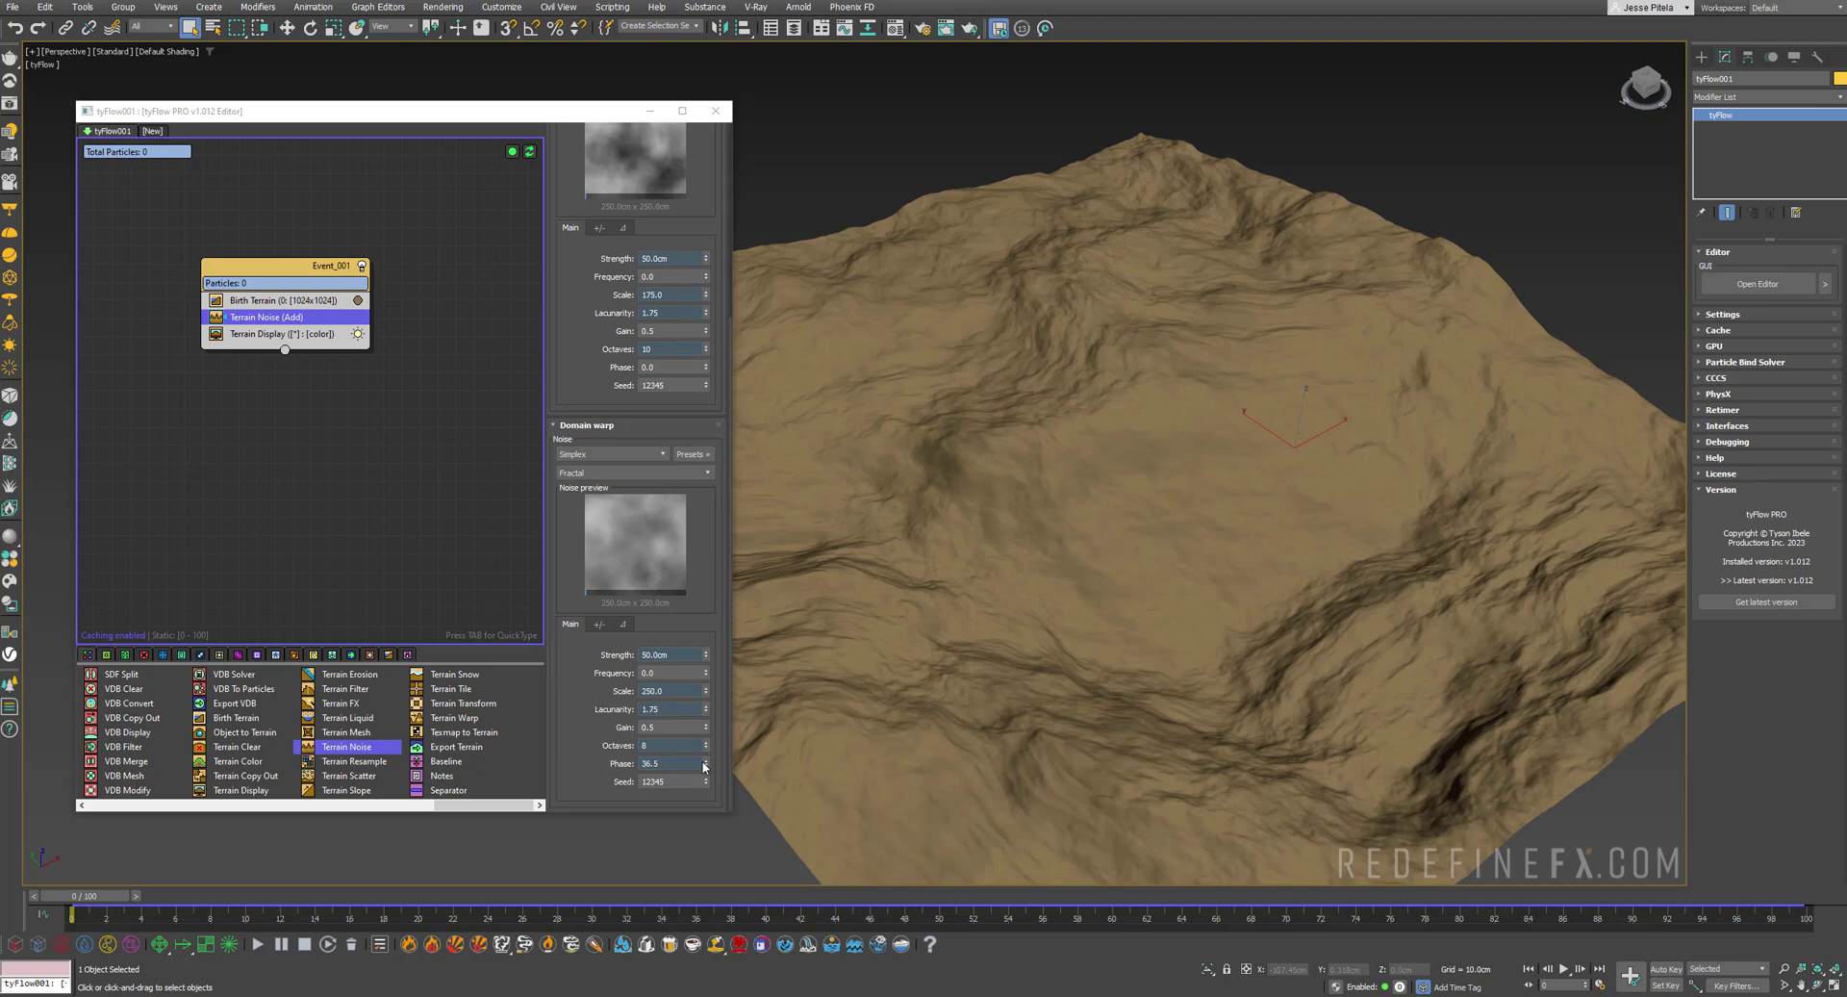
Vary the domain warp phase and set the main noise phase to about 12.06 to reshape the terrain
left_click_drag(706, 764, 765, 681)
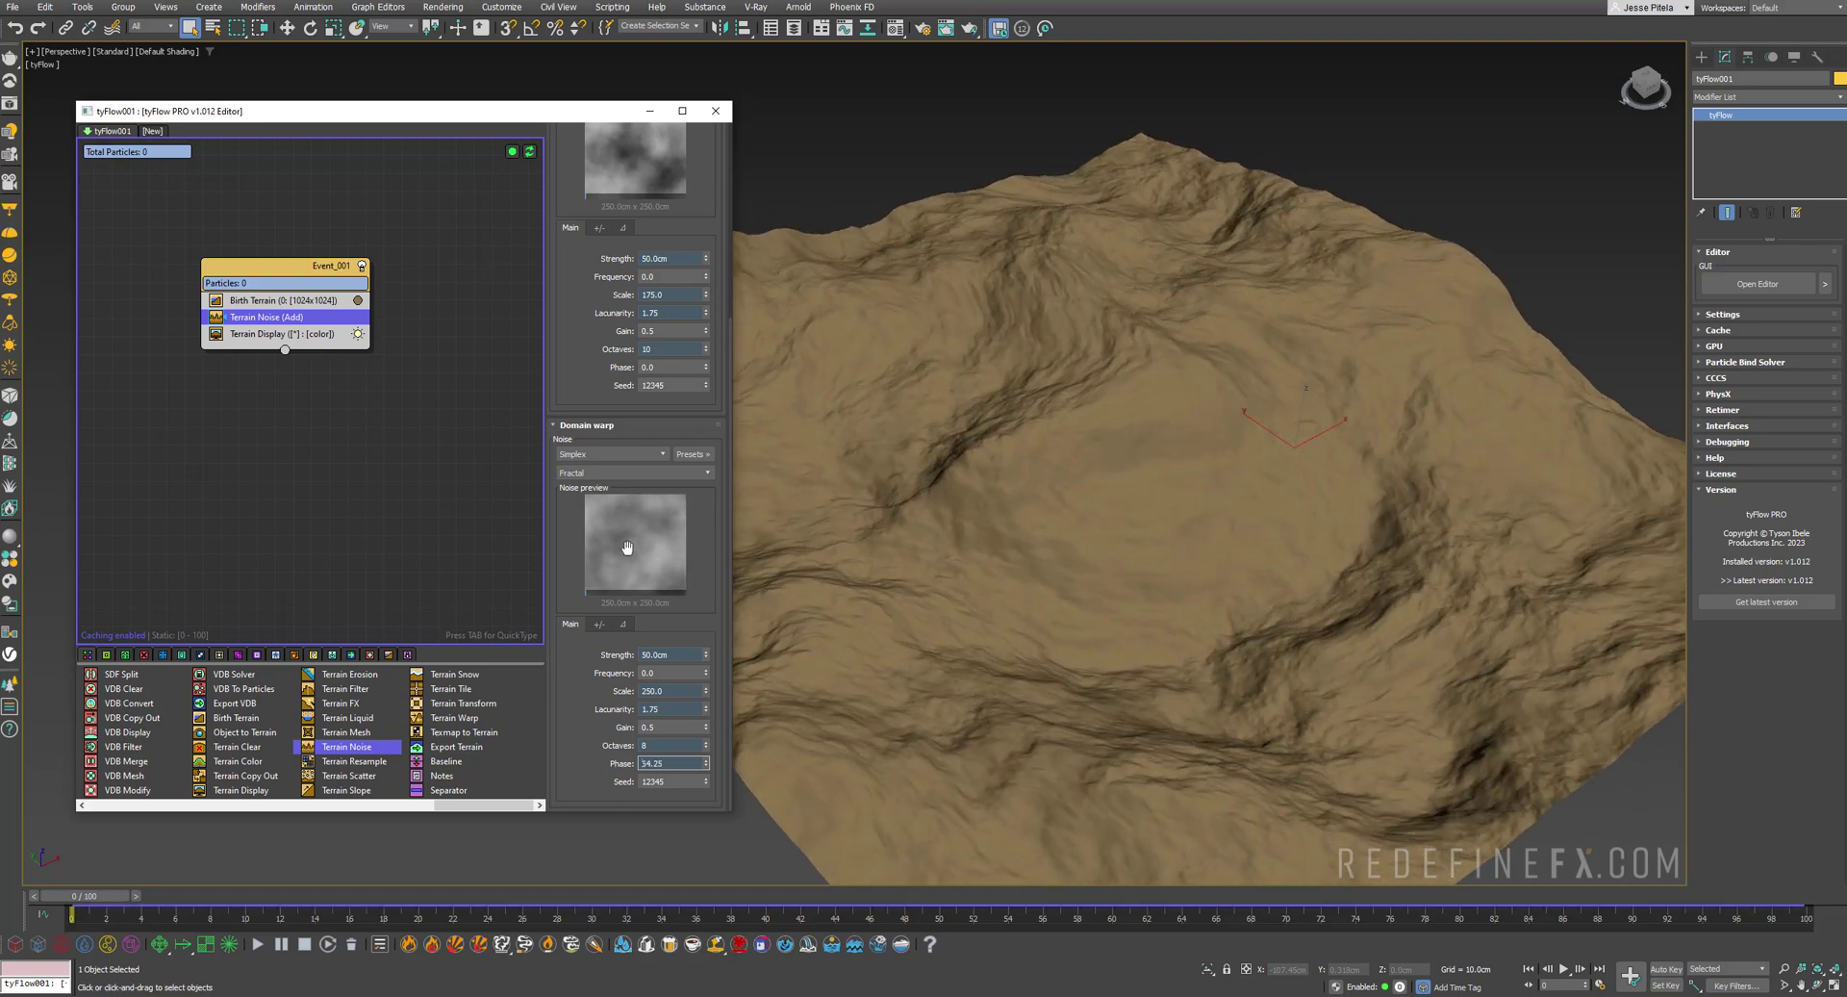
left_click_drag(707, 769, 725, 770)
scroll(683, 483, "up", 3)
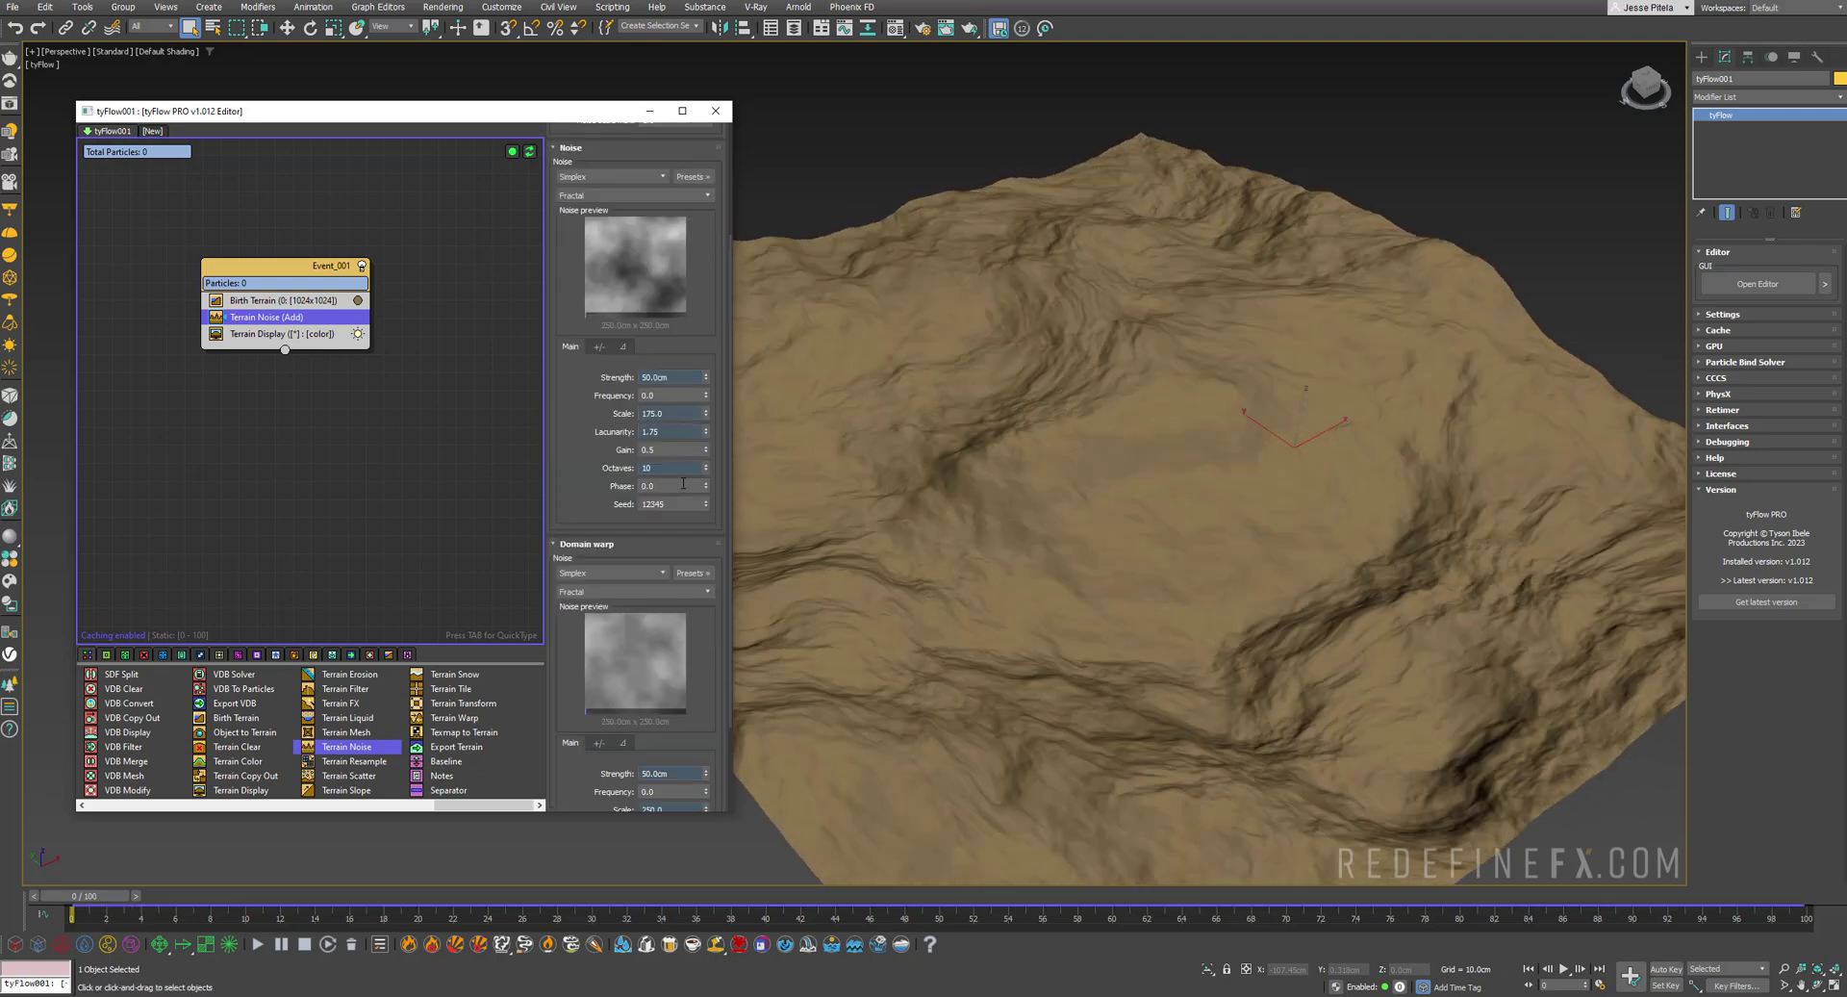
left_click_drag(706, 486, 728, 398)
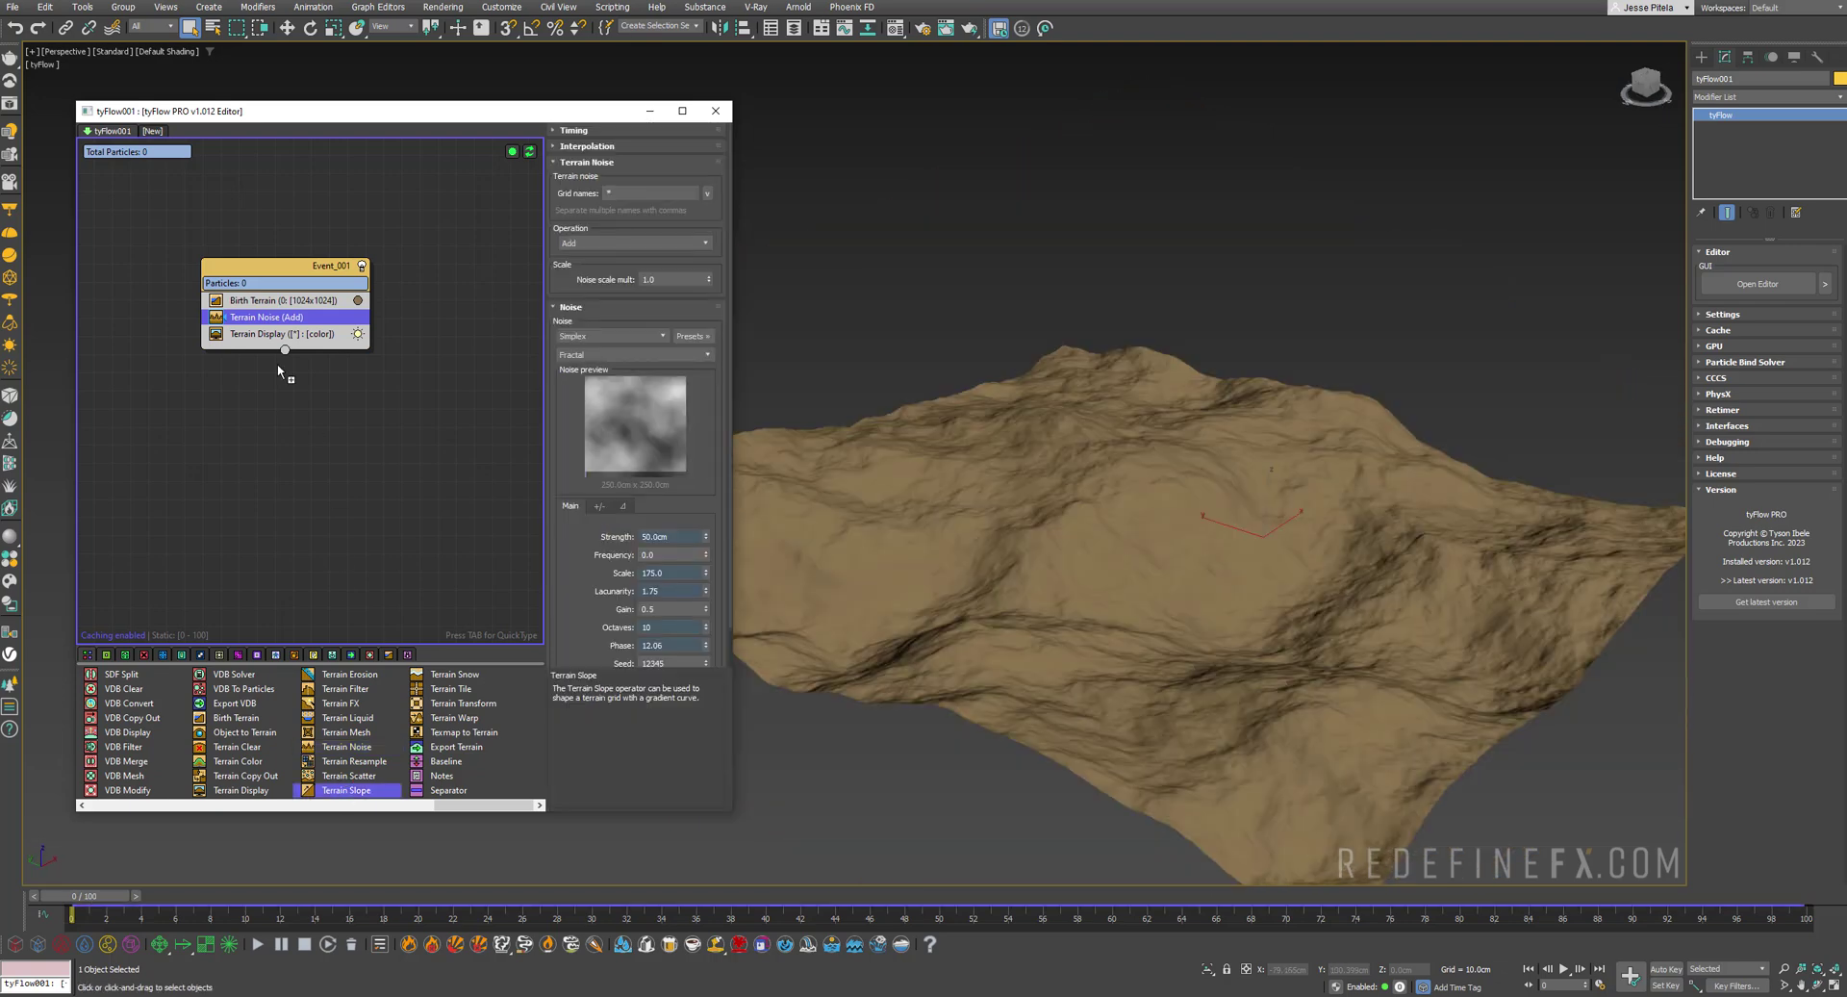
Add a Terrain Slope operator after Terrain Noise and adjust the end points of its radial gradient curve
left_click_drag(245, 329, 248, 333)
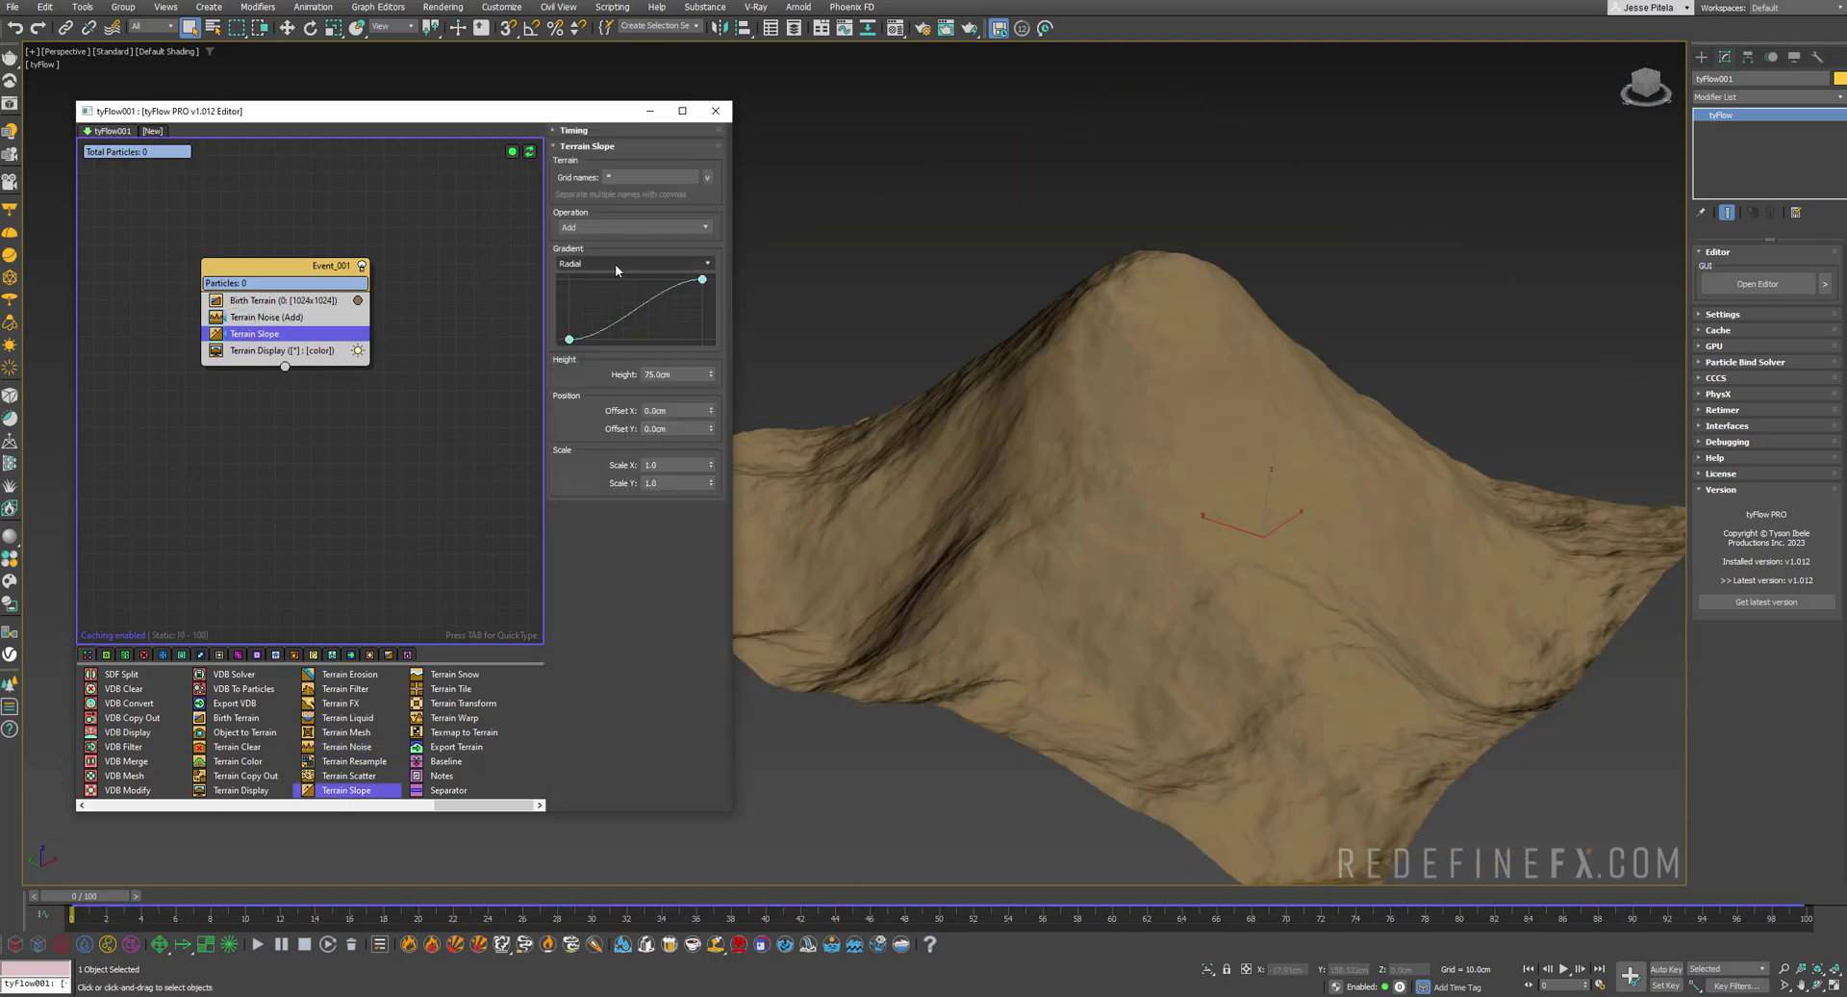
left_click_drag(704, 282, 702, 320)
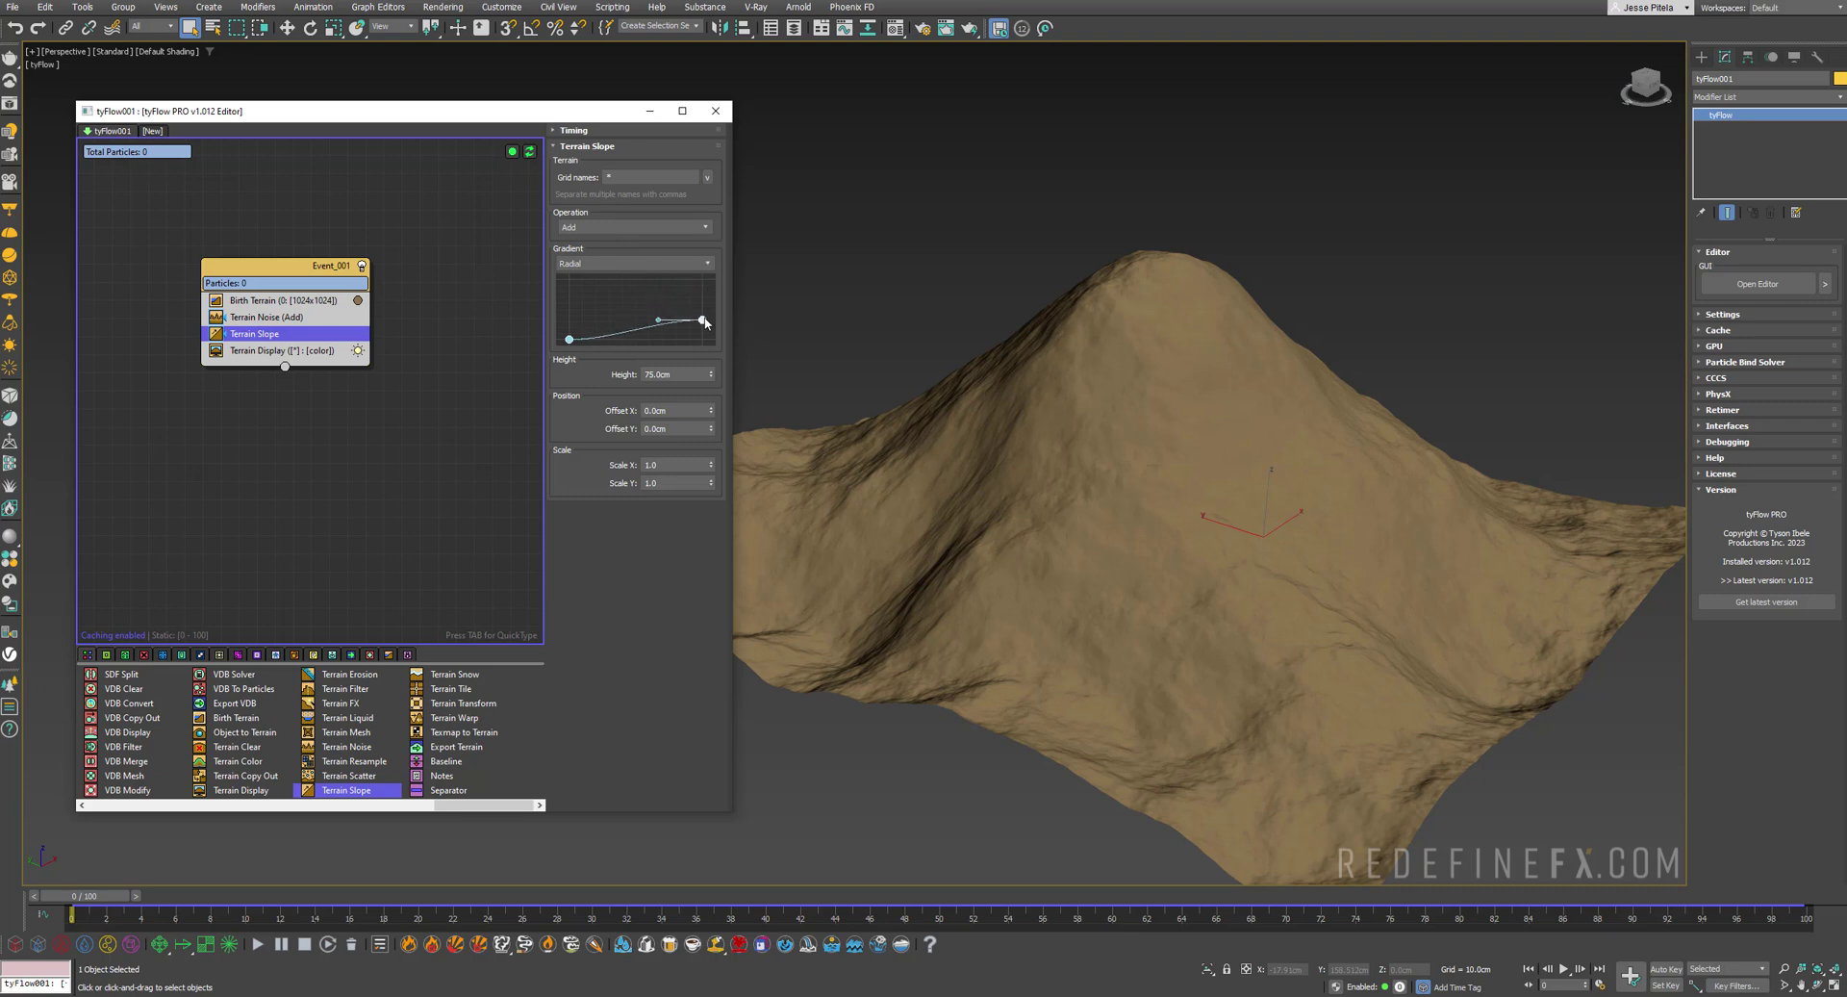
mouse_move(567, 340)
left_mouse_down()
mouse_move(566, 284)
mouse_move(569, 331)
left_mouse_up()
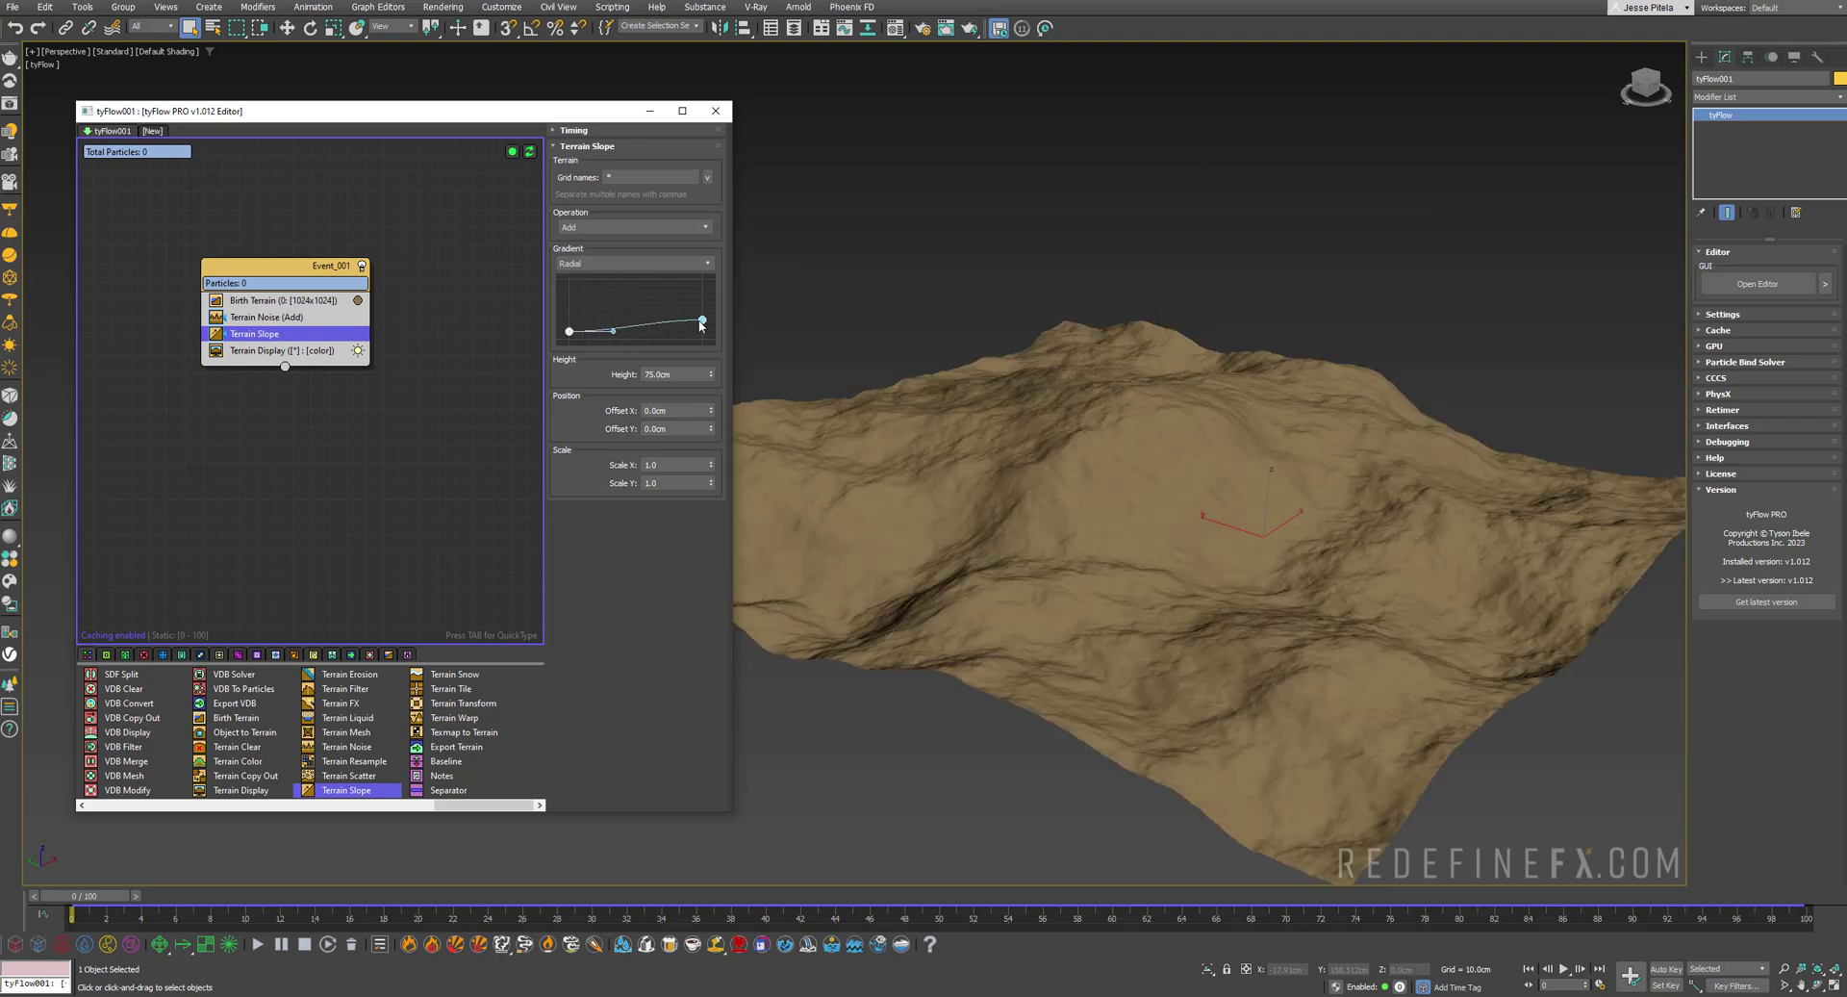
left_click_drag(702, 321, 702, 286)
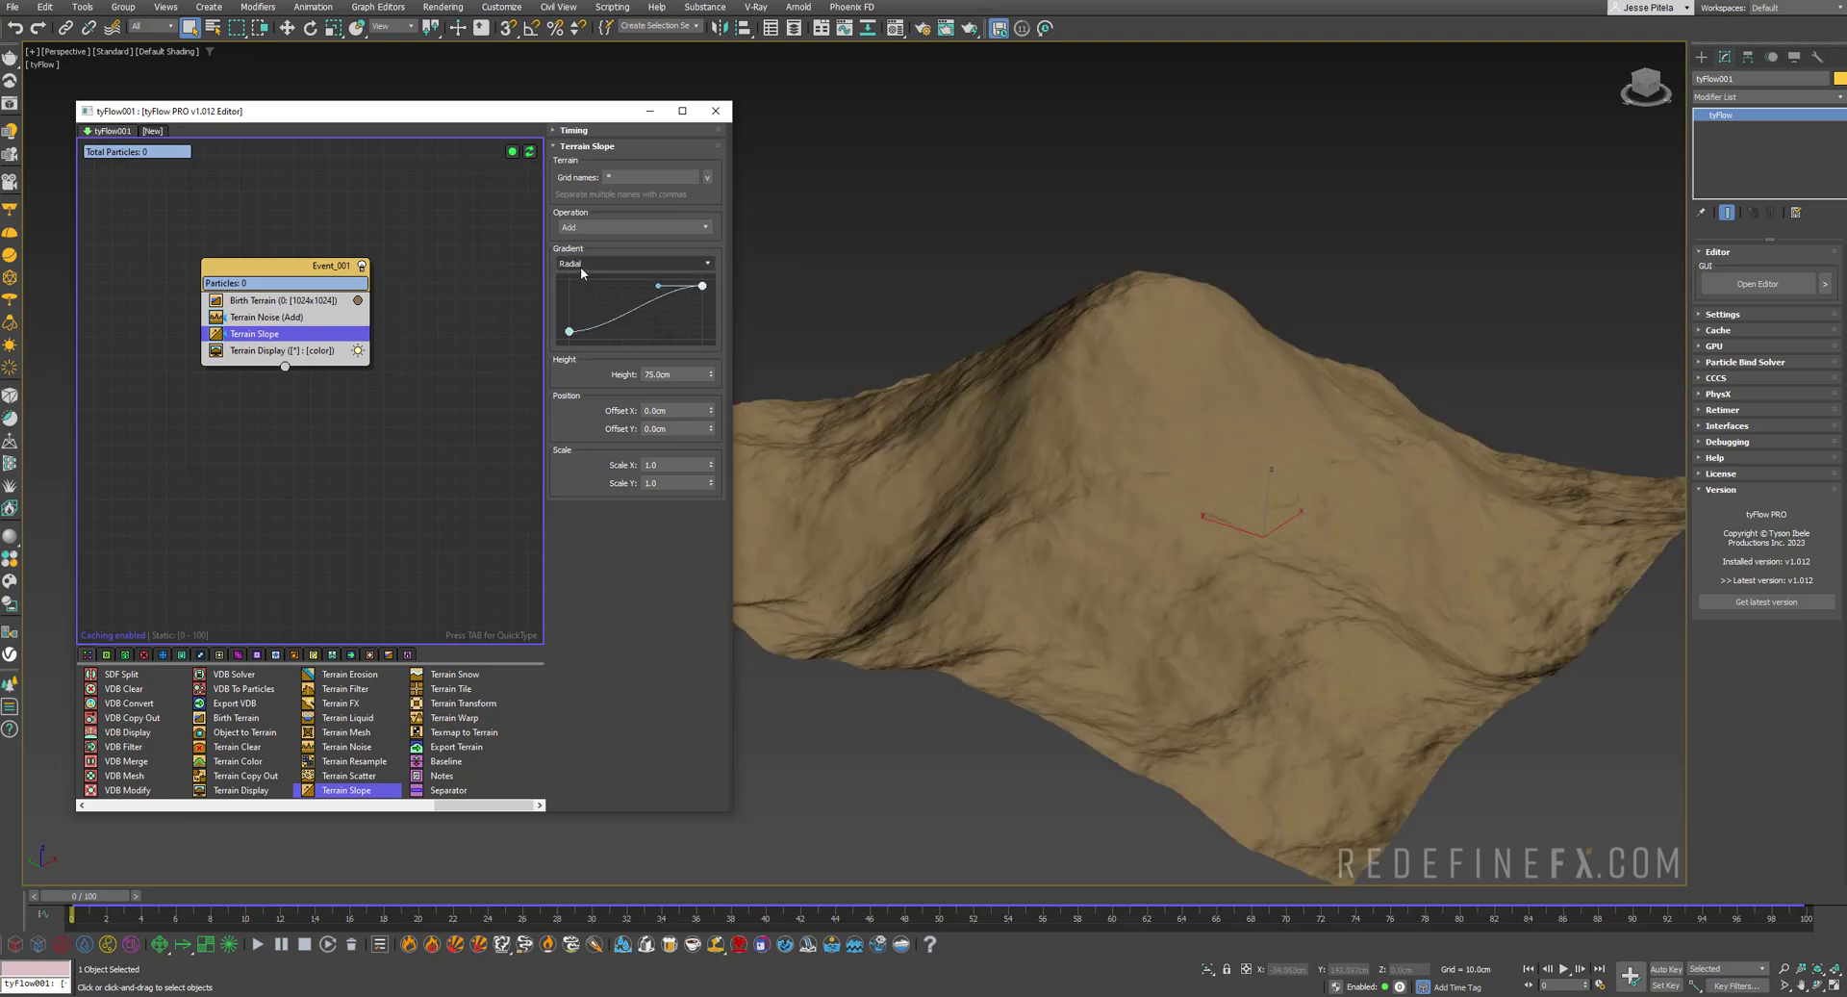
Try the Linear Y gradient on Terrain Slope and change it to Linear X
left_click(580, 268)
left_click(589, 290)
left_click(593, 264)
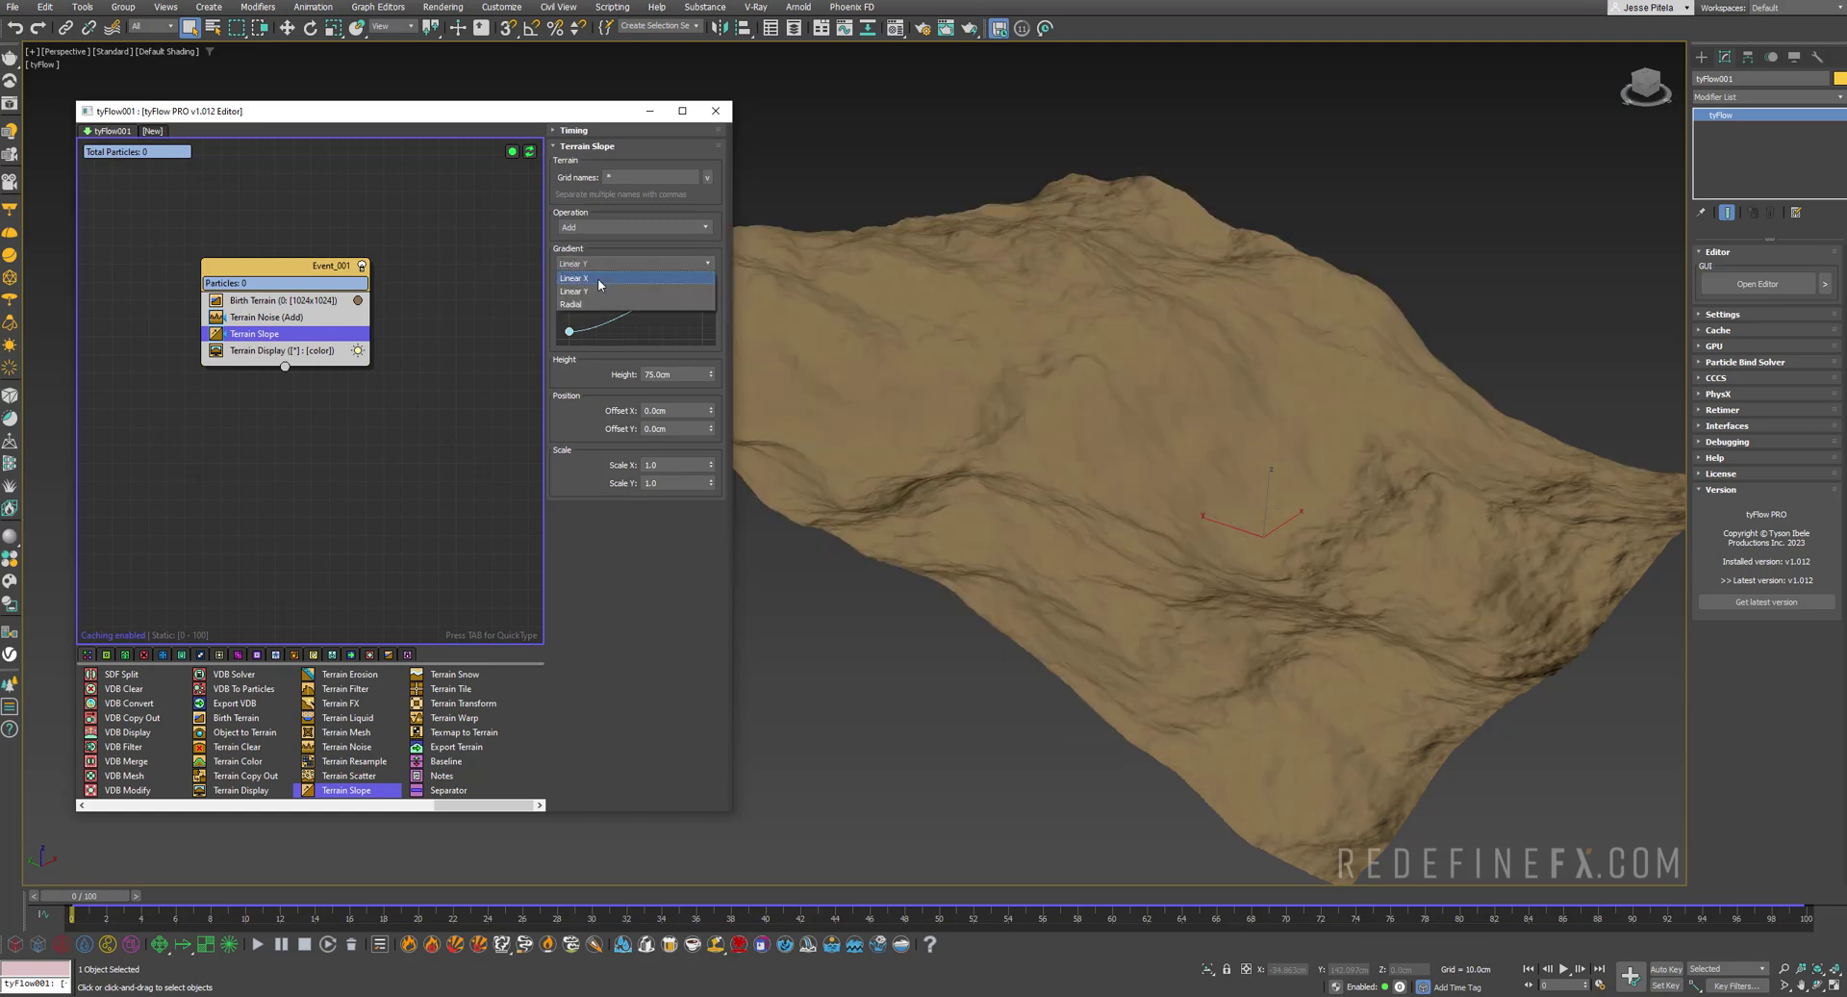
left_click(598, 279)
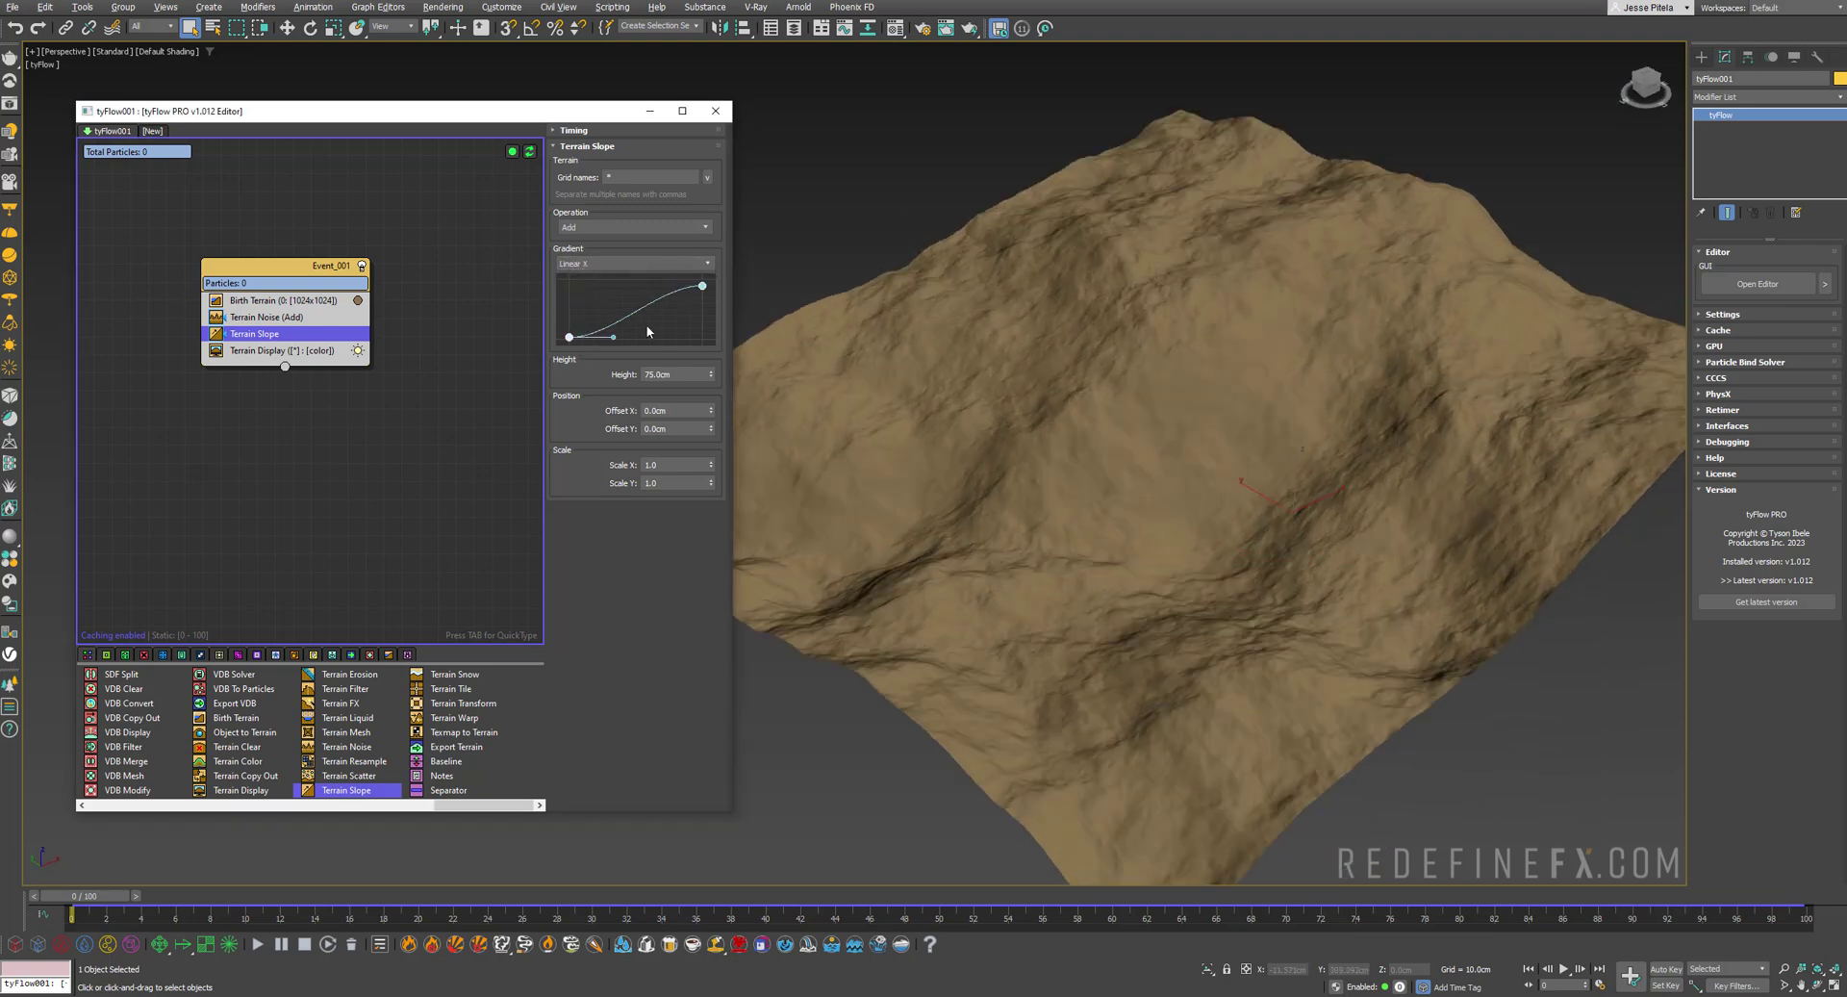
Shape the slope curve into a valley with a low middle point and set the slope height to about 65 cm
left_click(632, 316)
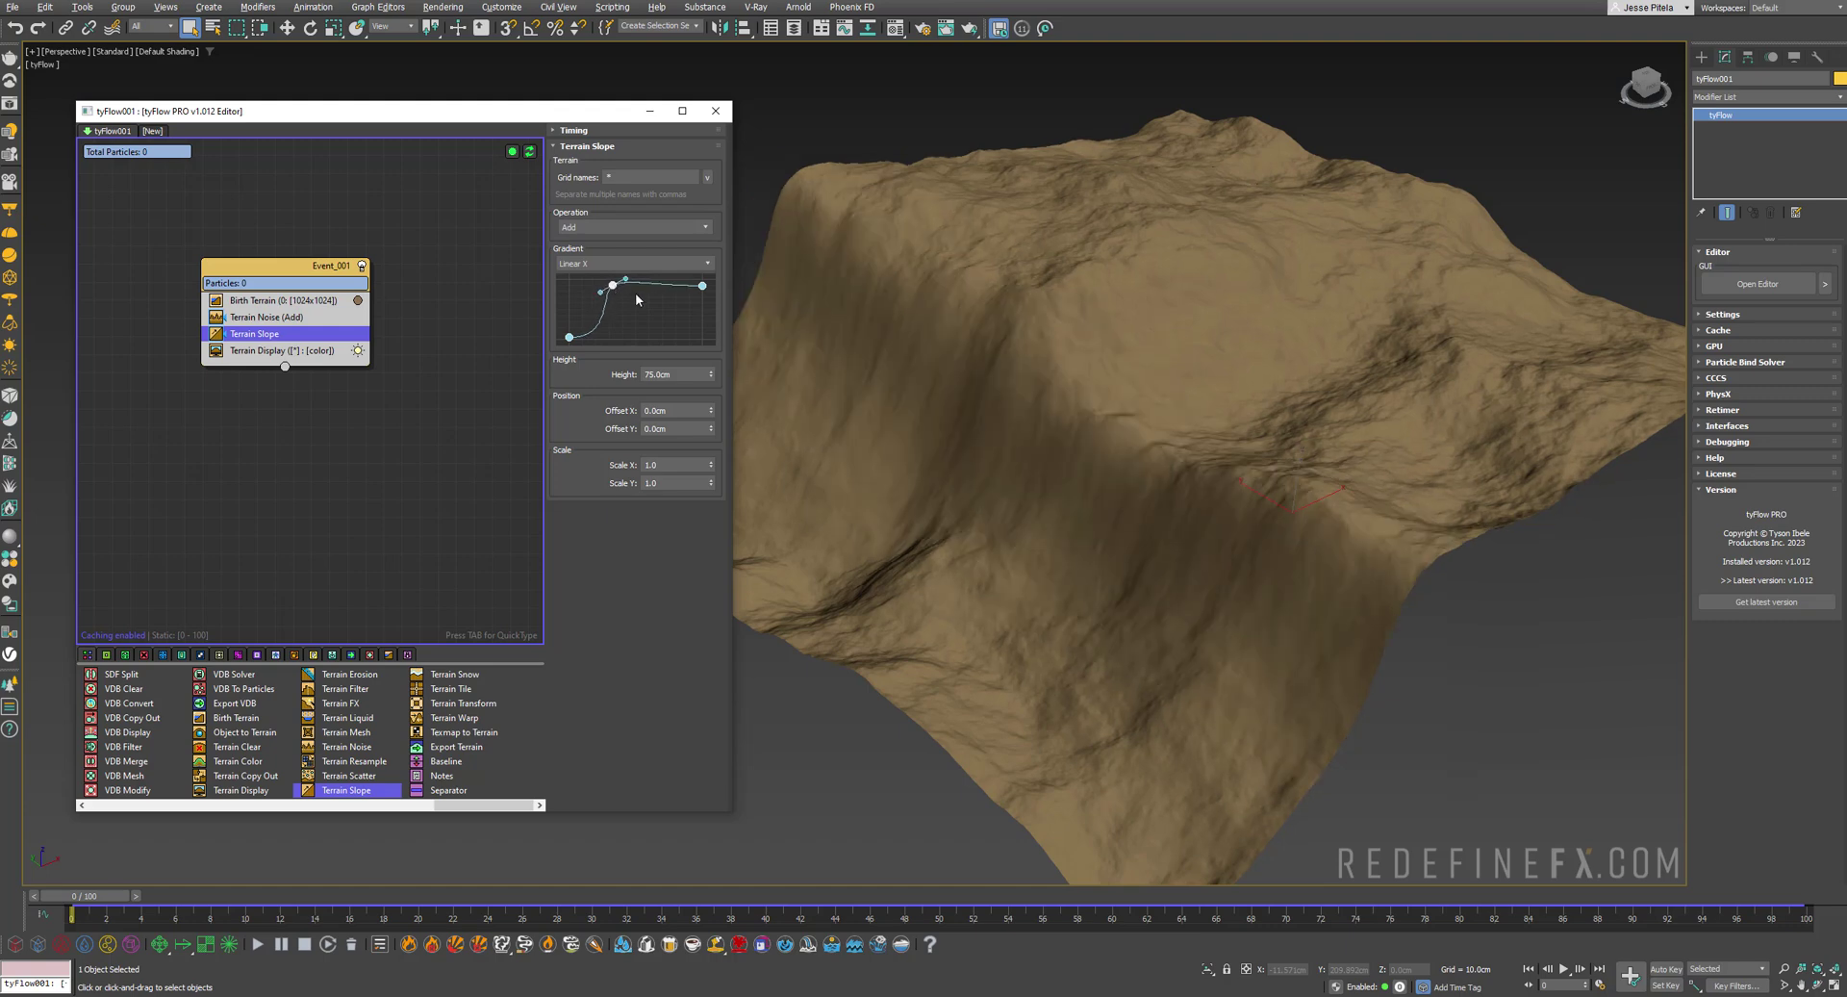
middle_click_drag(940, 416, 1030, 421, "alt")
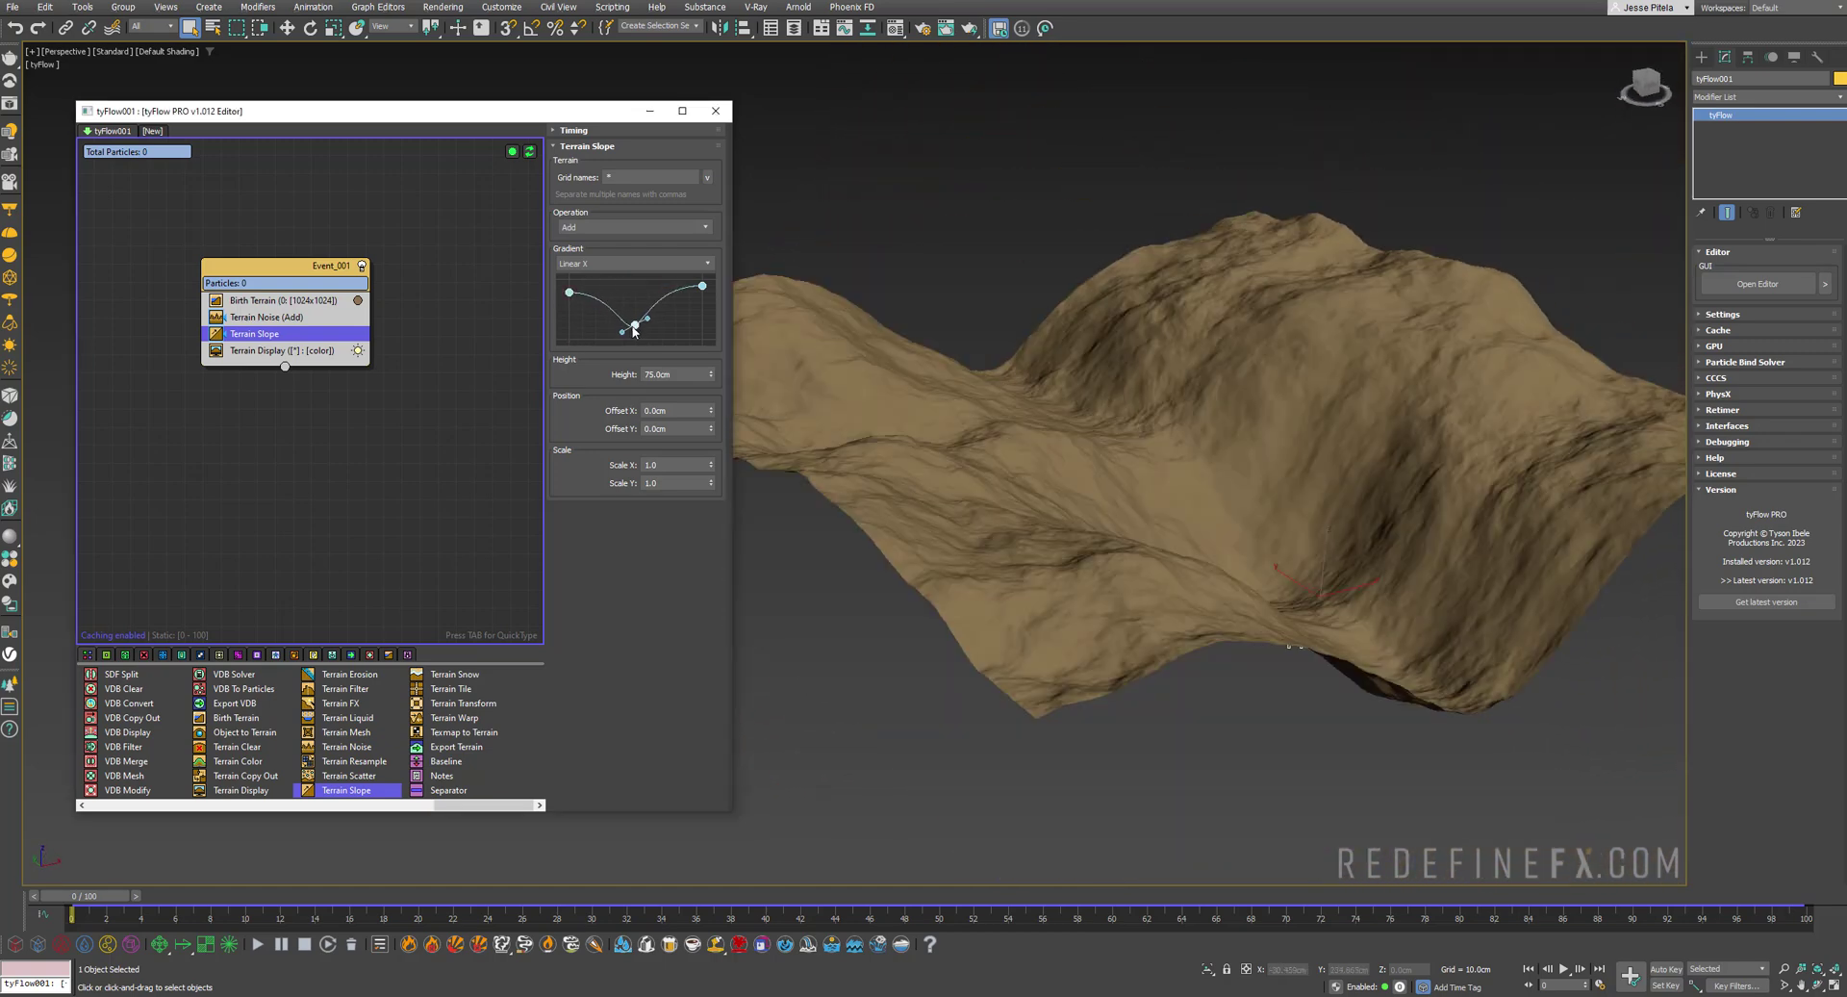
left_click_drag(632, 327, 662, 327)
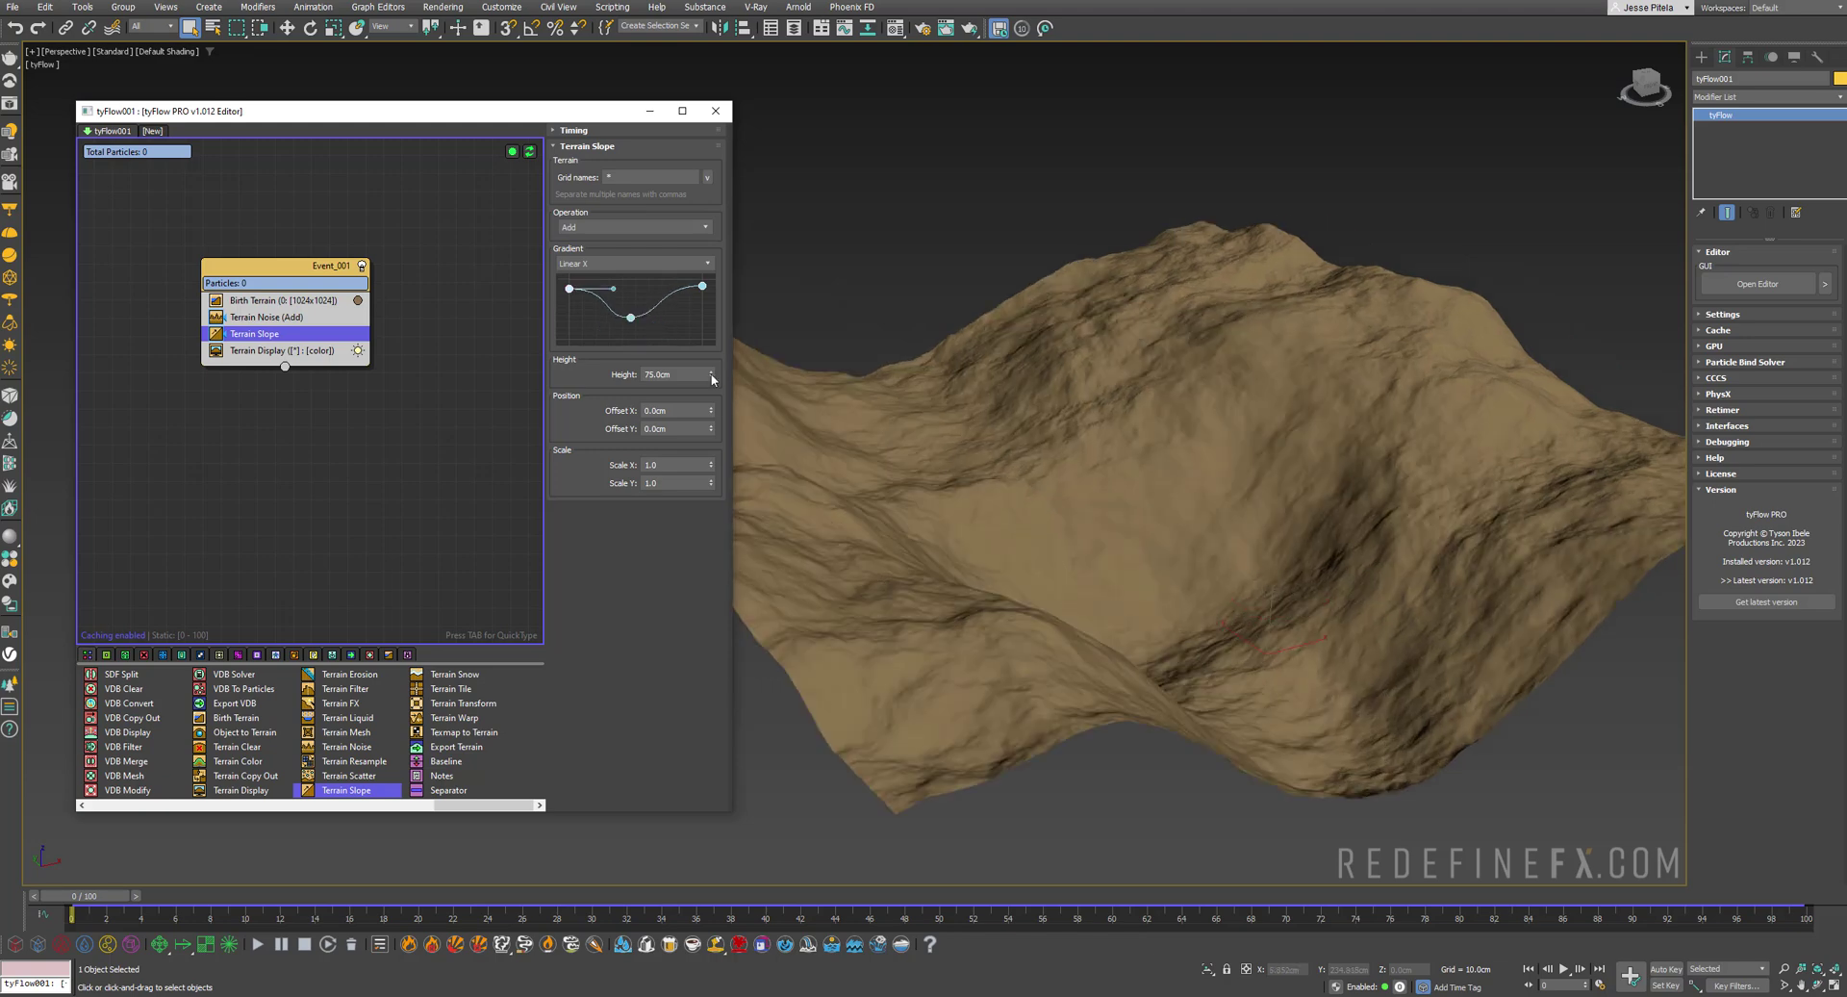
left_click_drag(711, 374, 704, 207)
left_click_drag(705, 310, 698, 582)
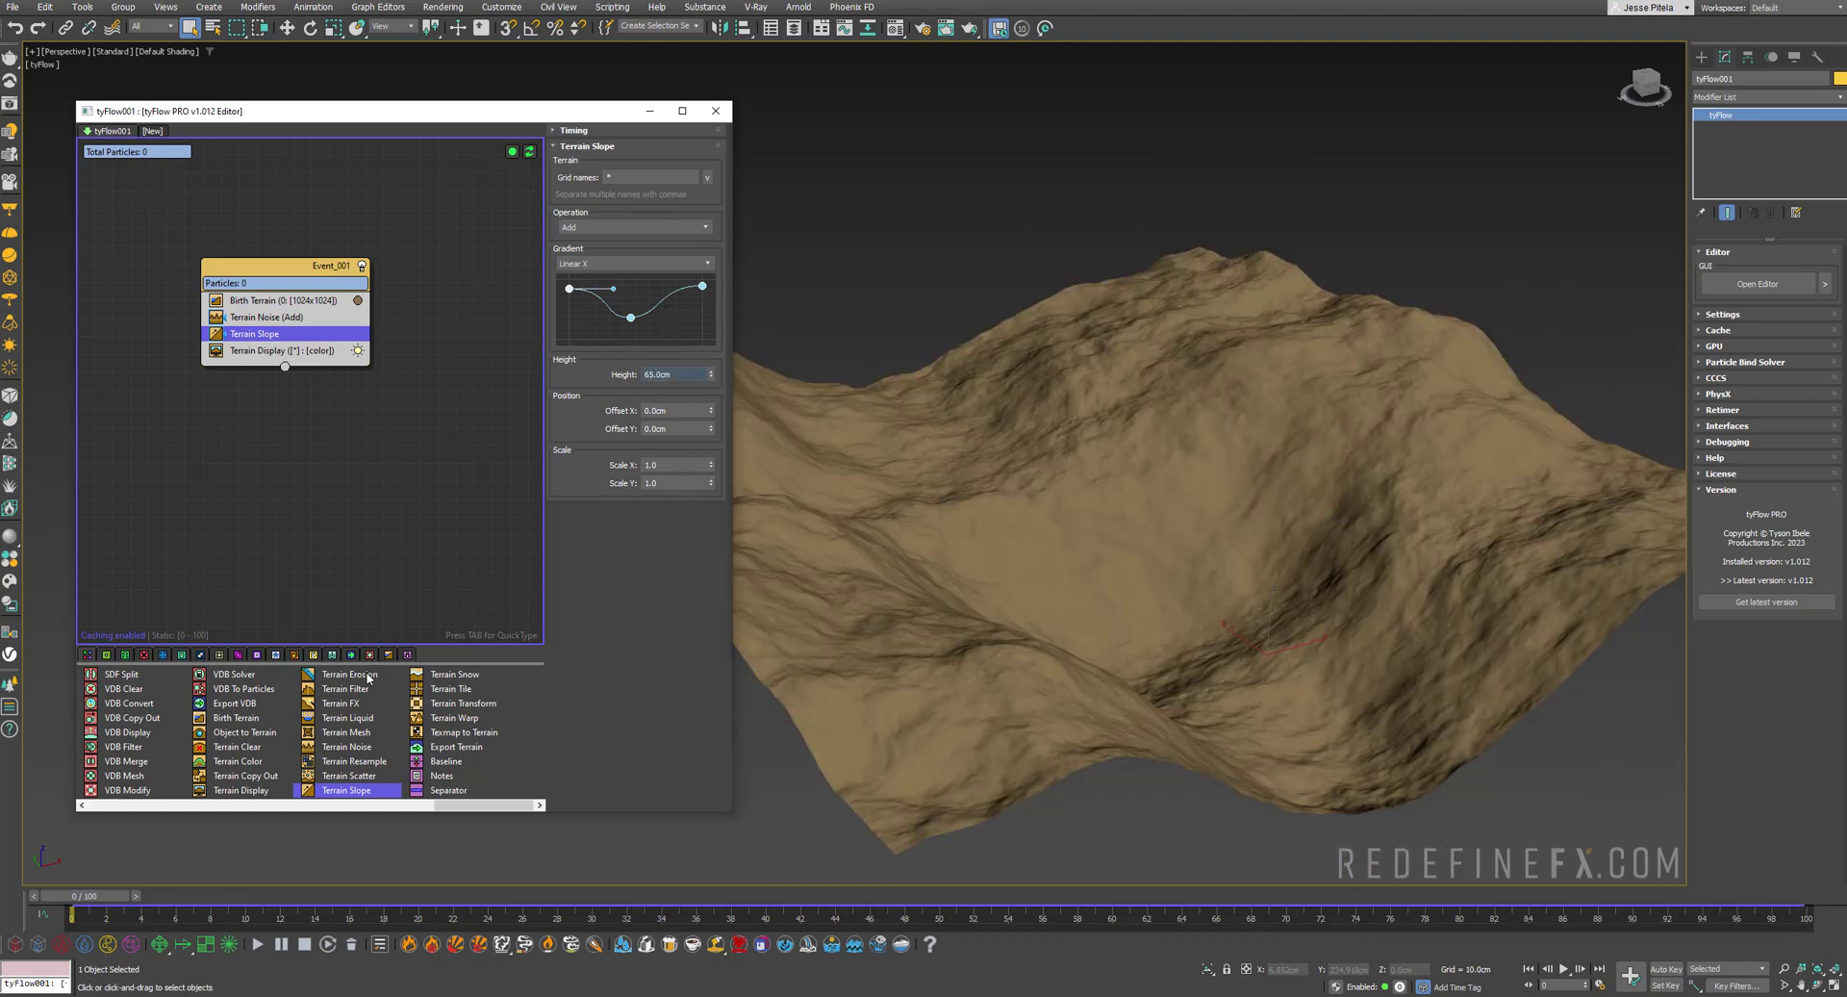
Insert a Terrain Erosion operator between Terrain Slope and Terrain Display
left_click(367, 676)
left_click_drag(258, 360, 256, 357)
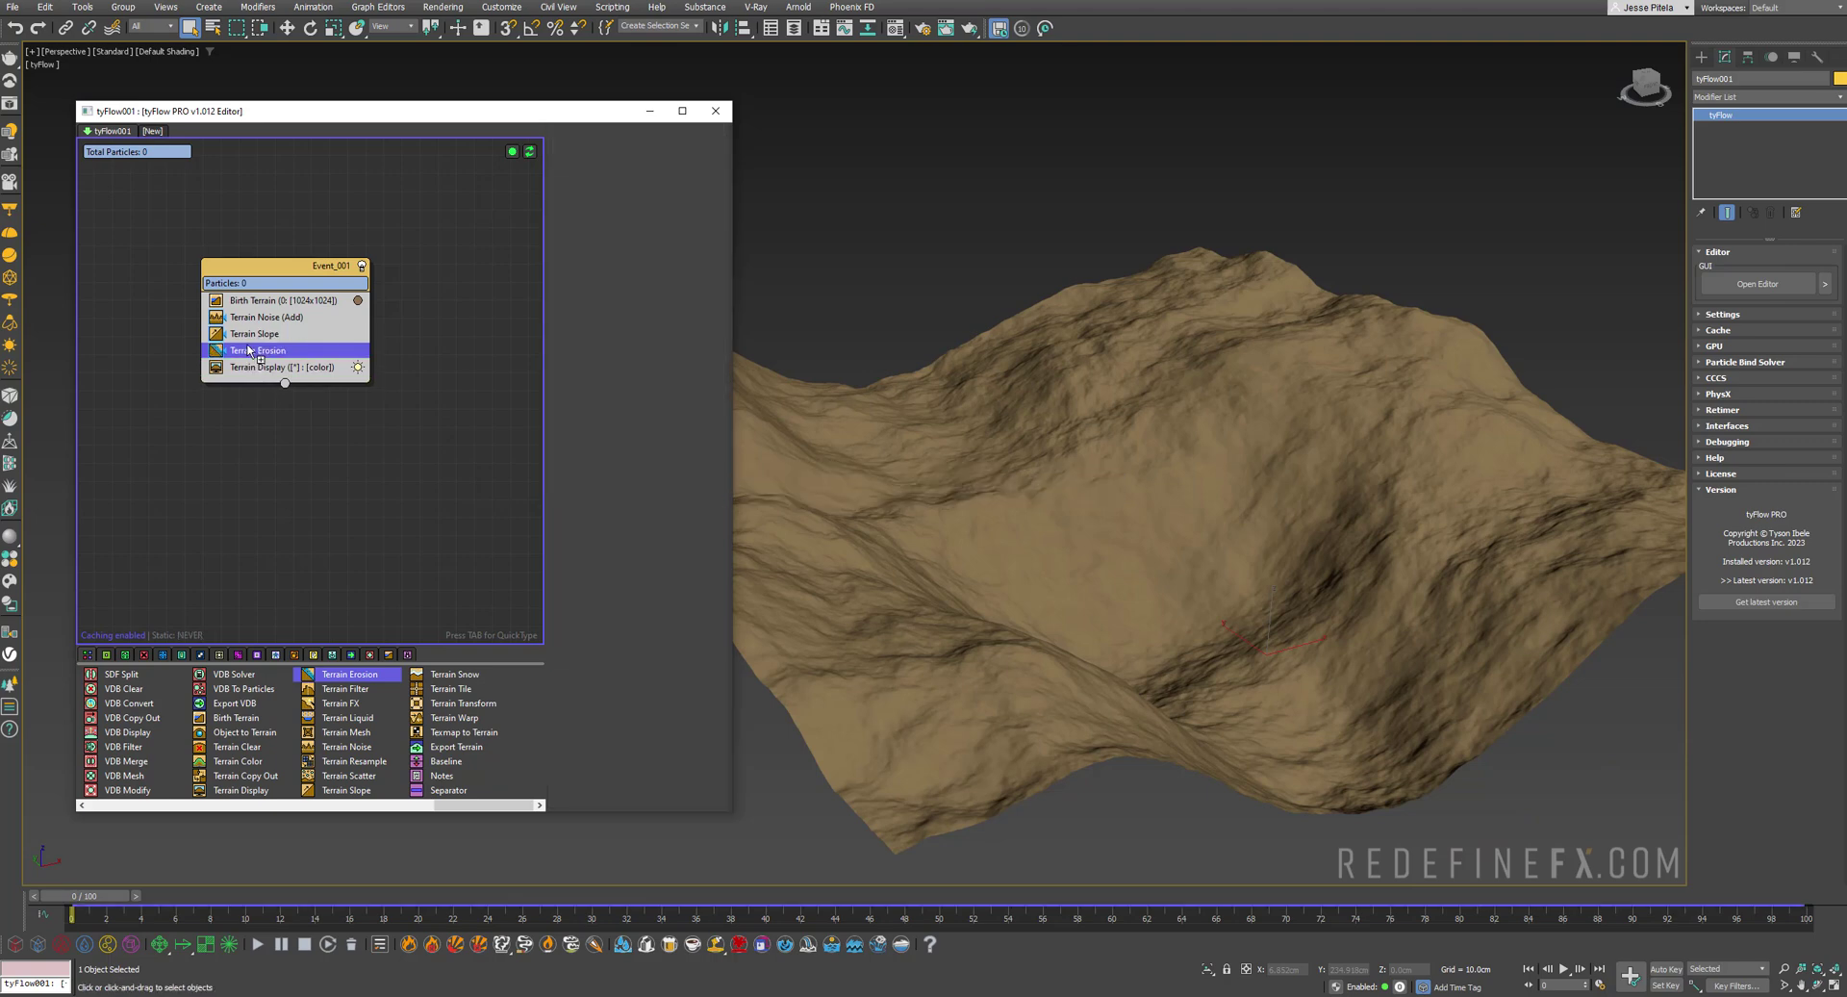
Examine the eroded slopes up close and compare the terrain with Terrain Erosion disabled and enabled
middle_click_drag(1144, 554, 1158, 548, "alt")
scroll(1158, 549, "up", 4)
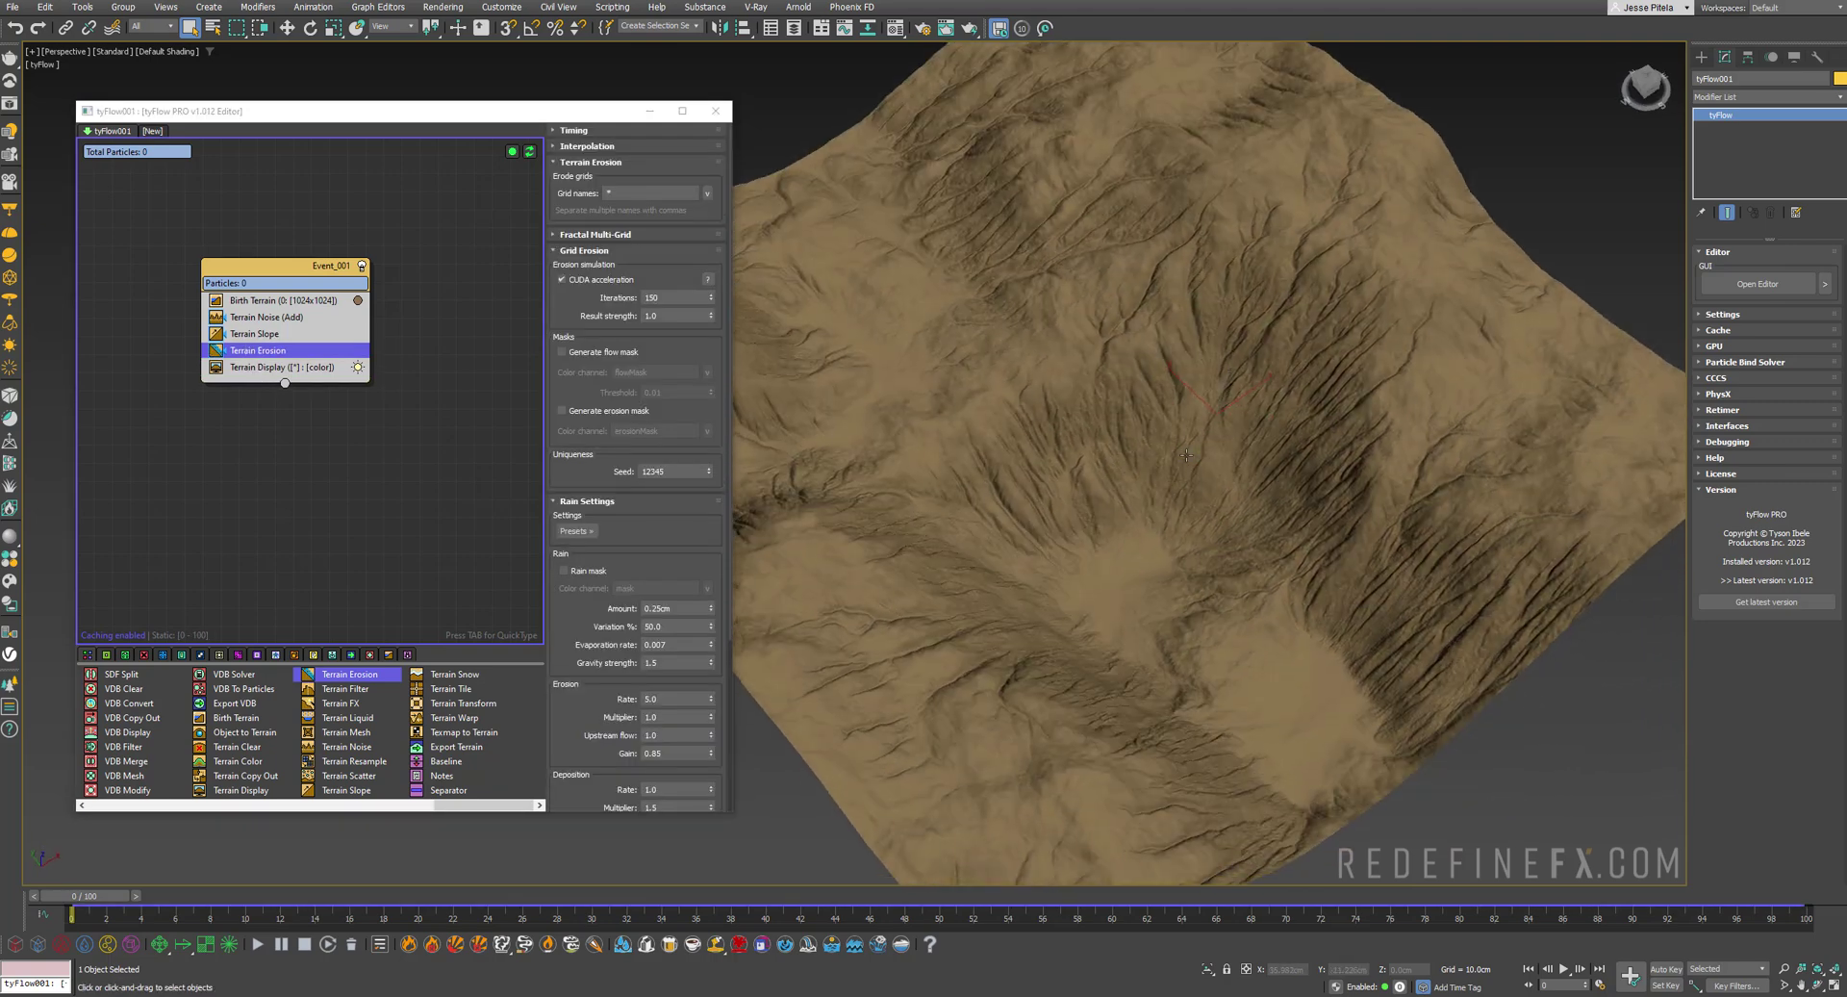
middle_click_drag(1158, 481, 1187, 411, "alt")
scroll(1187, 411, "up", 2)
scroll(1143, 555, "down", 8)
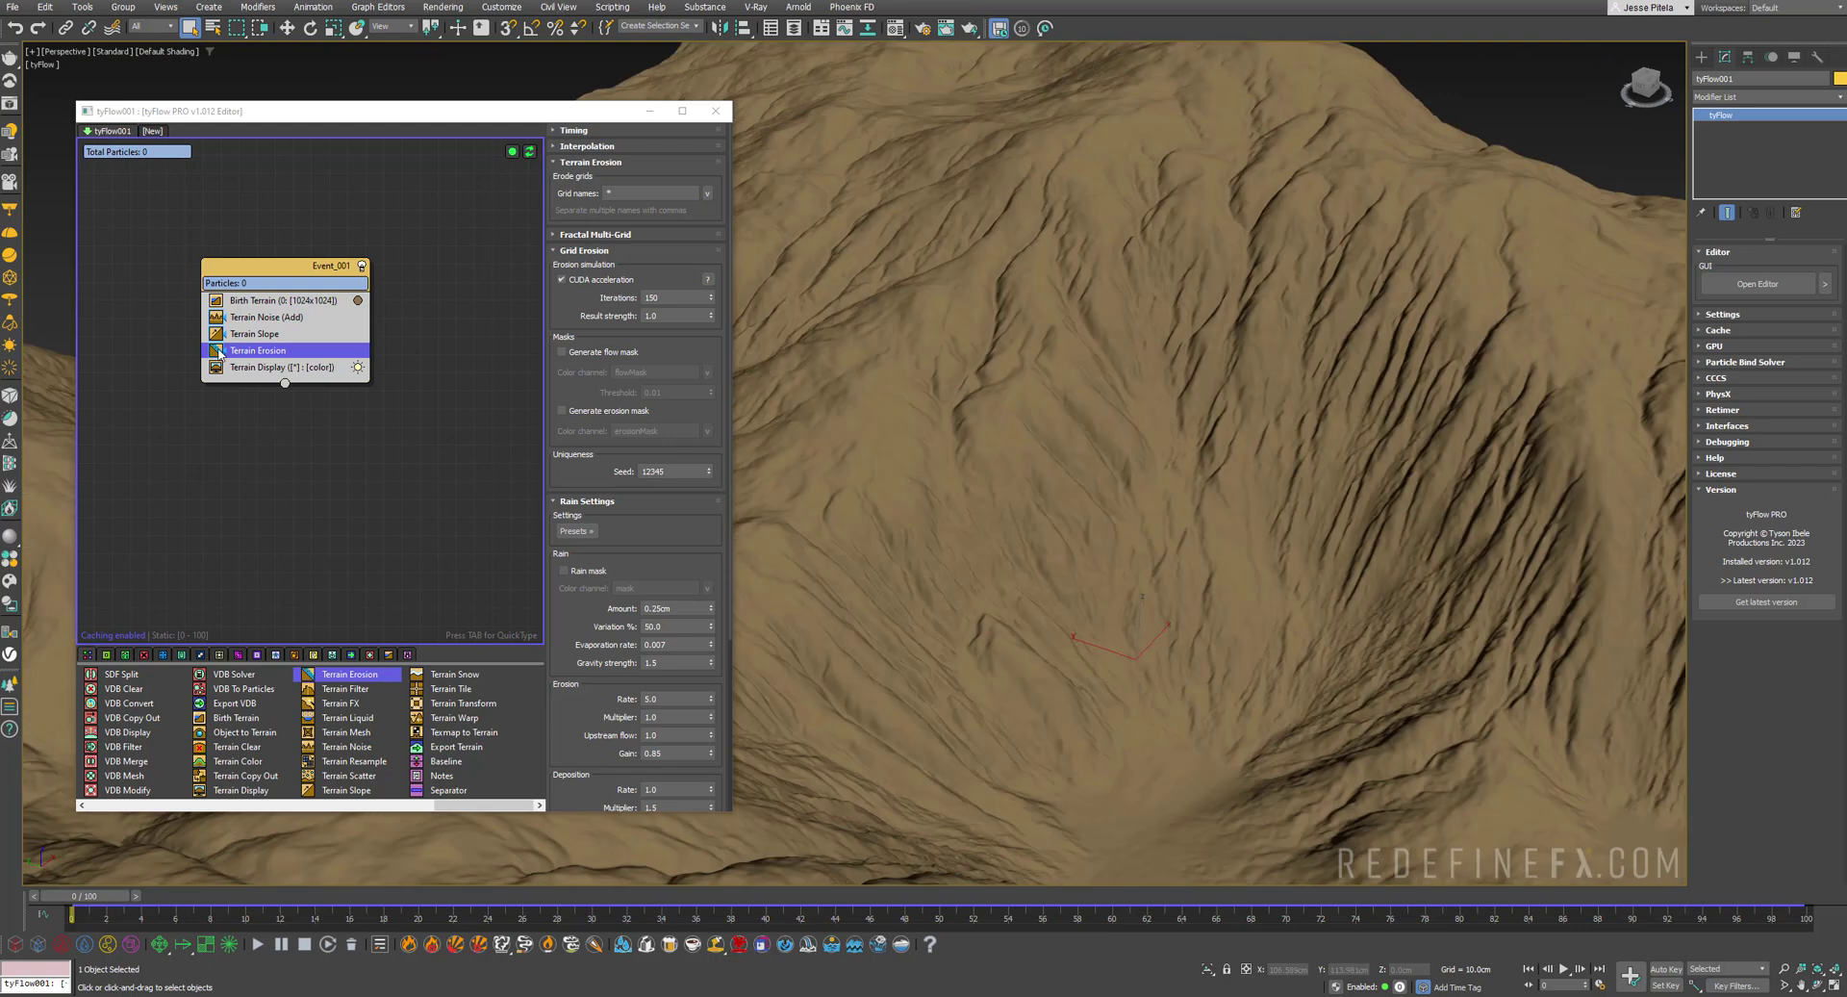
left_click(216, 351)
left_click(216, 350)
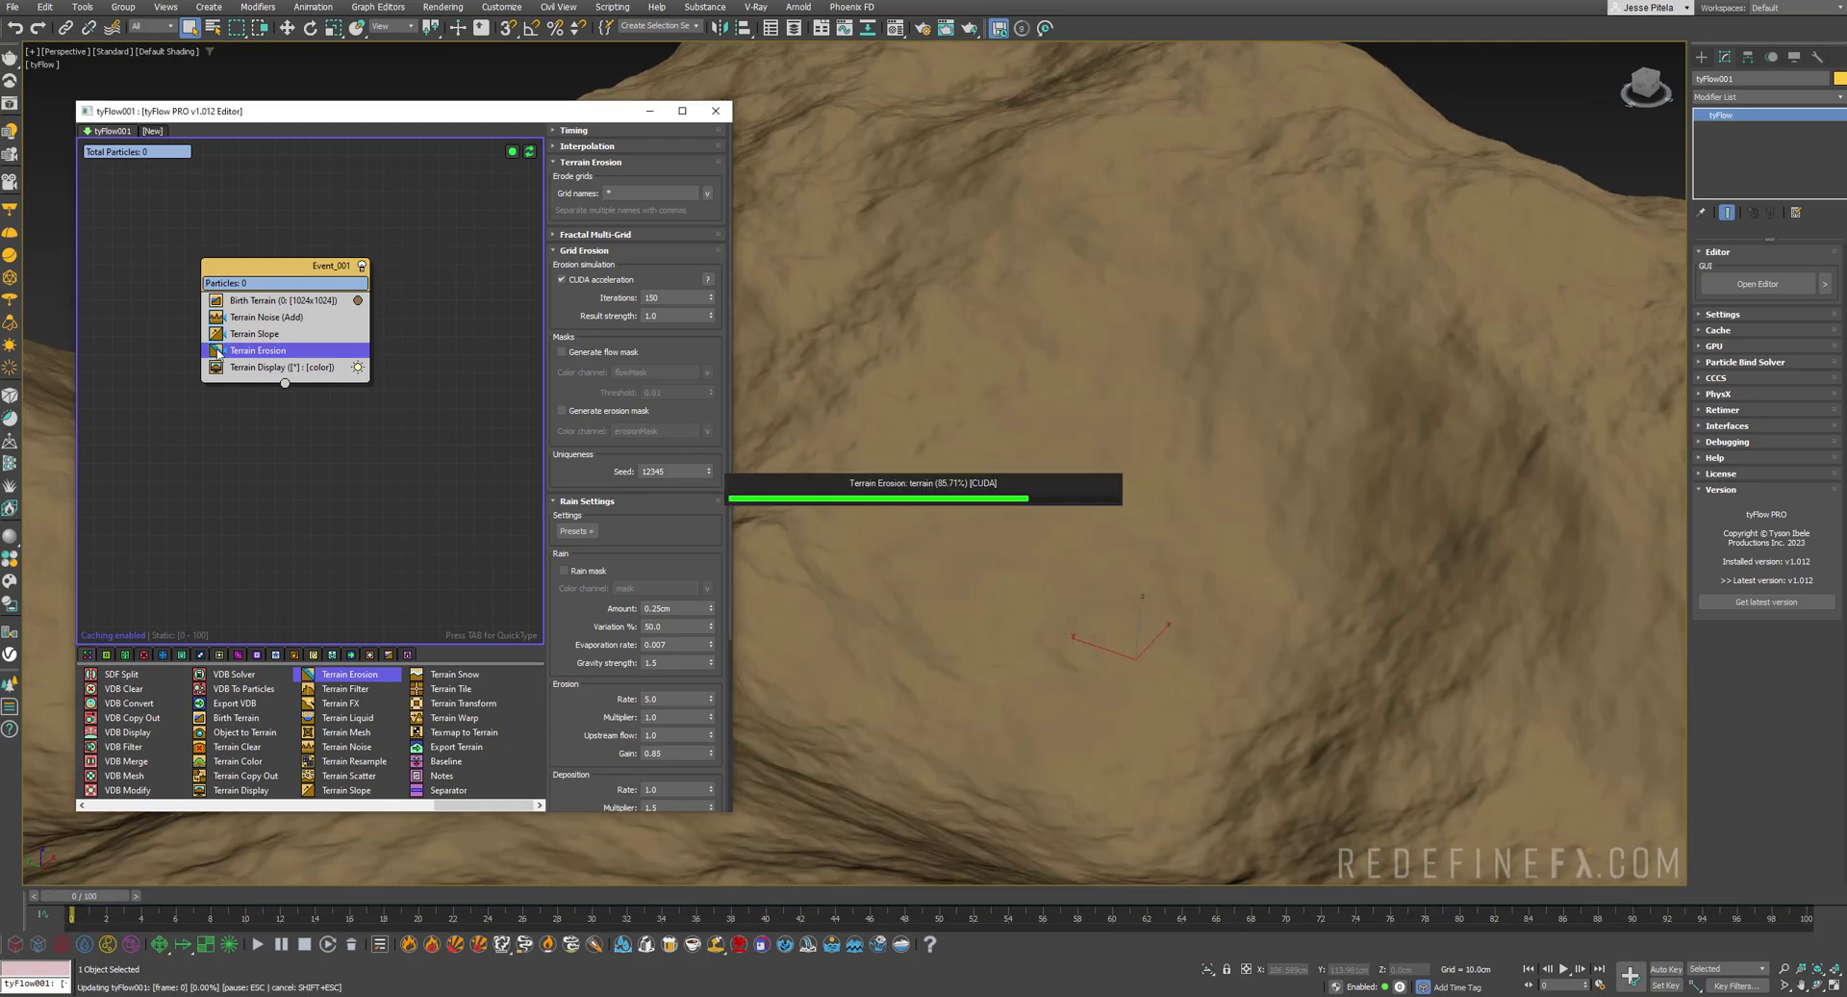
Try the Craggy Cliffs rain preset on Terrain Erosion and replace it with the Chiseled Hillside preset
scroll(579, 496, "down", 1)
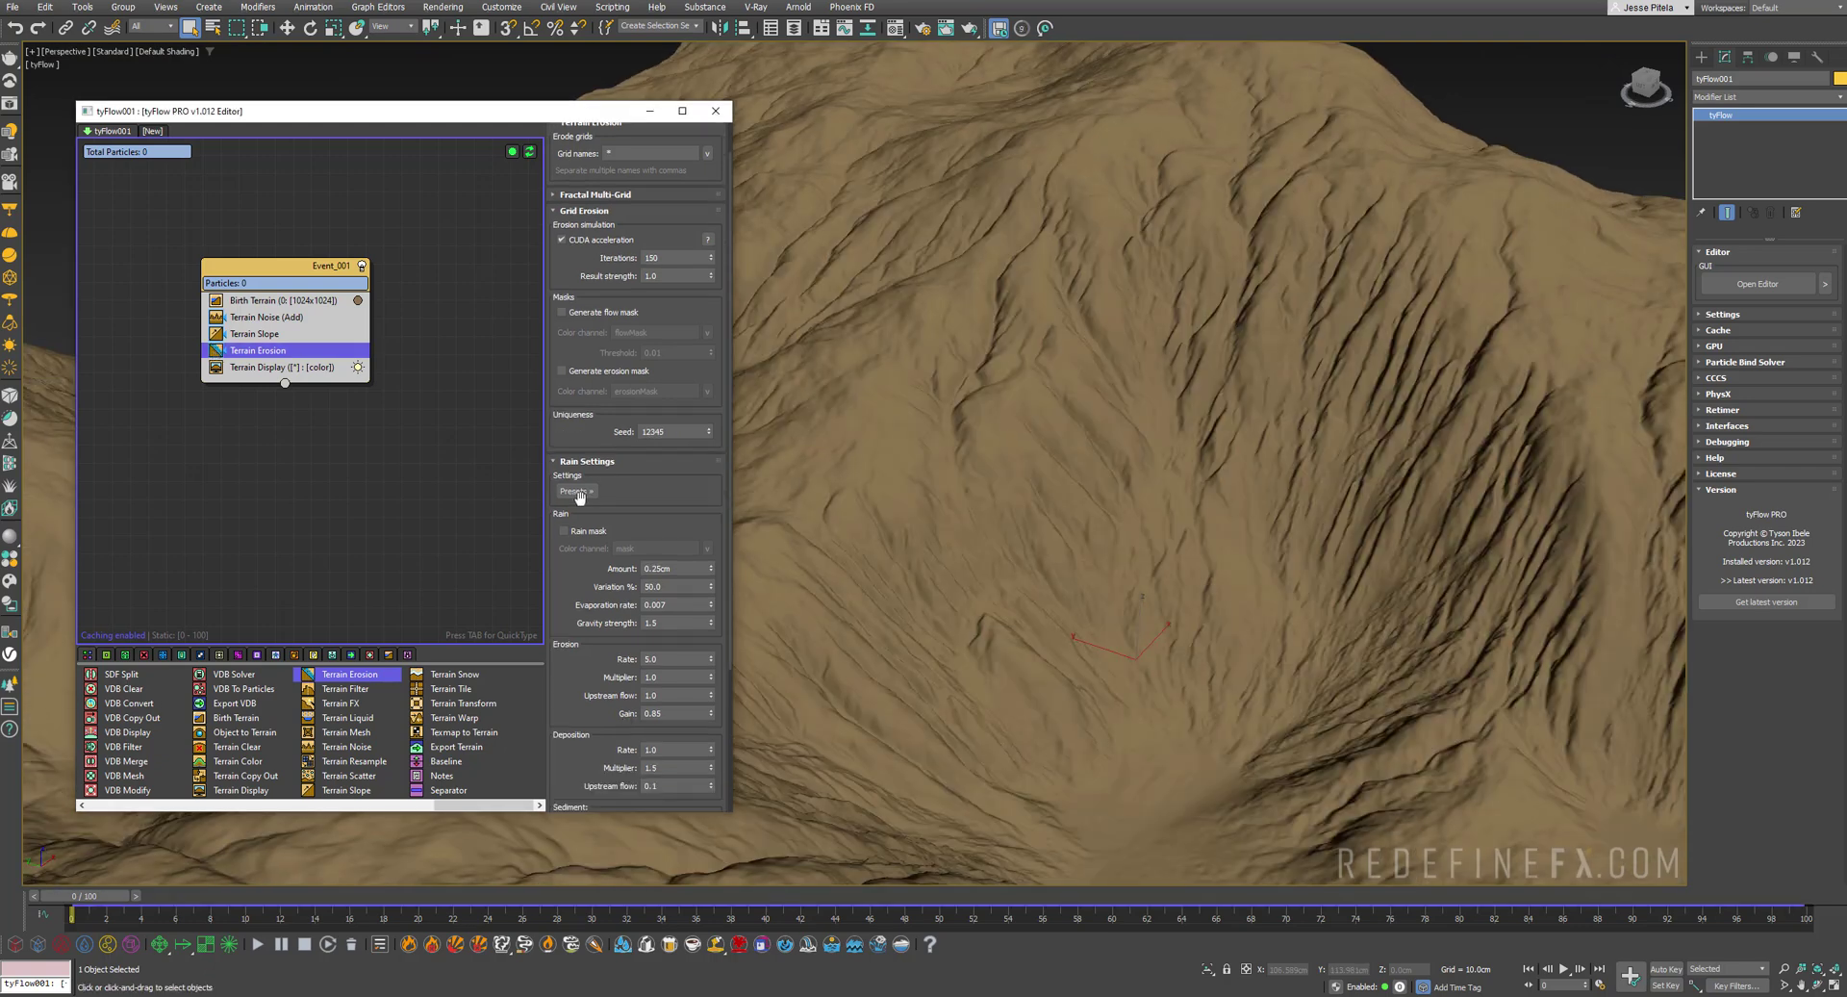
left_click(576, 492)
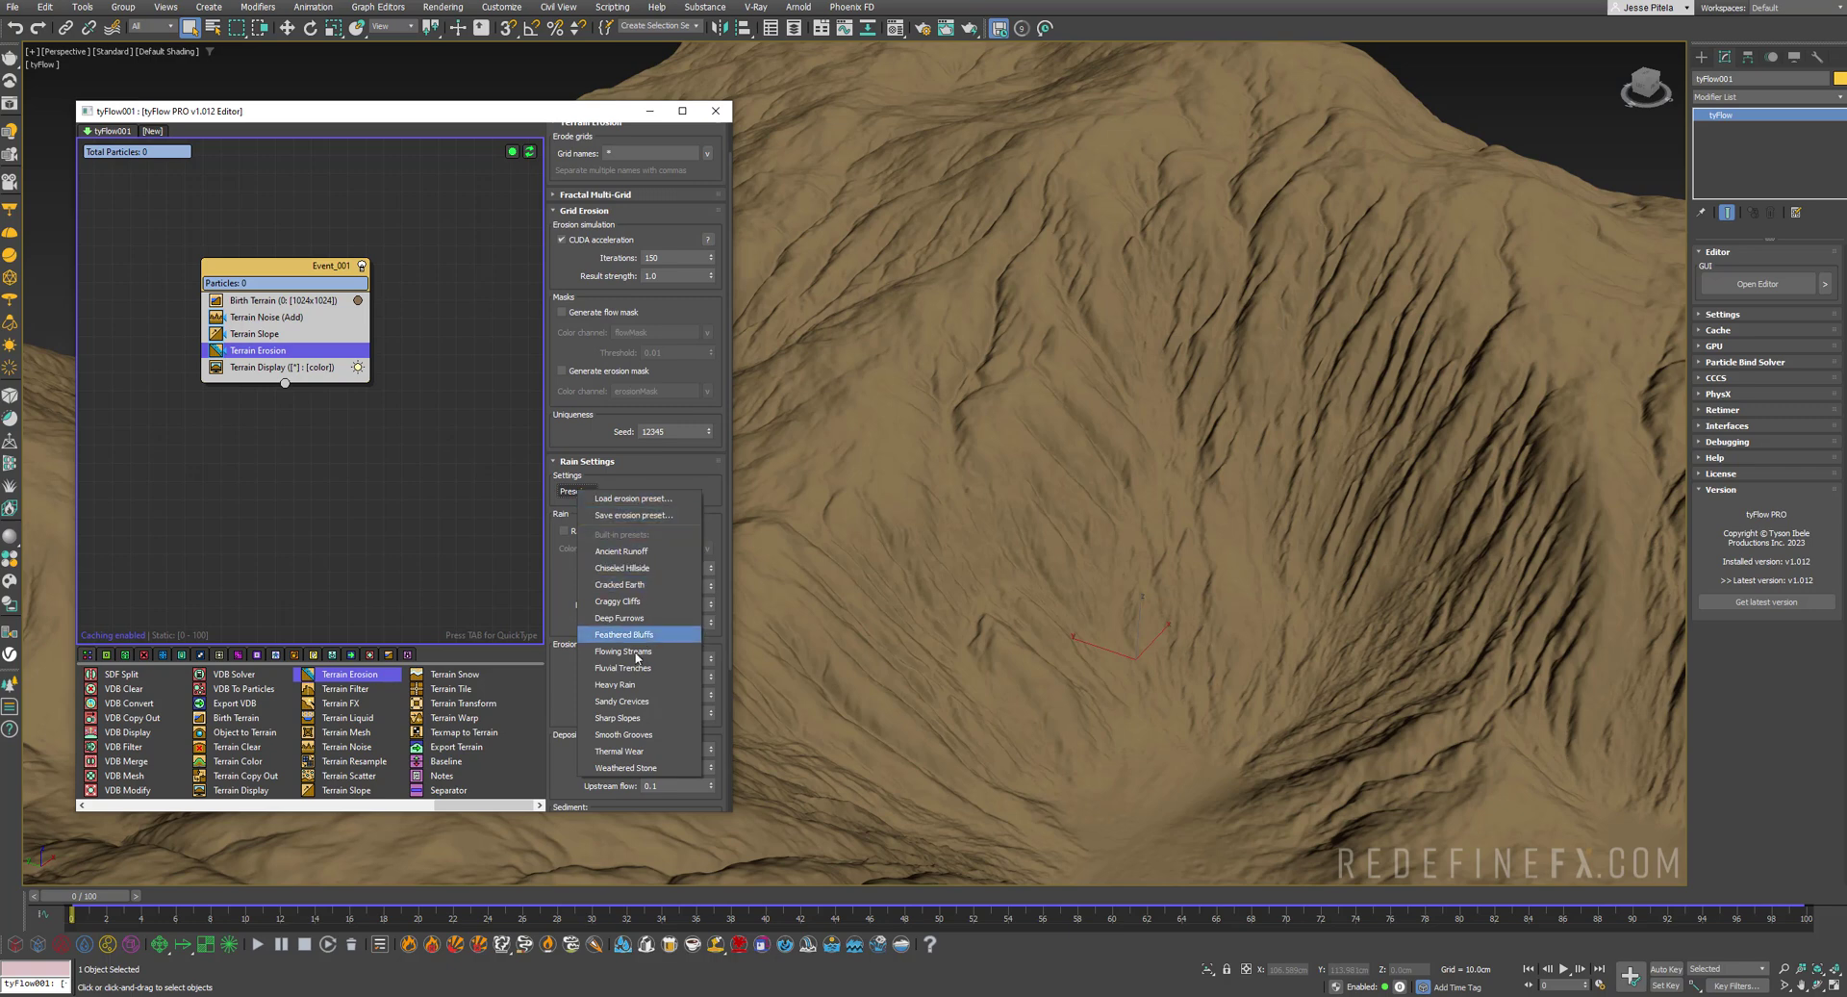
left_click(627, 603)
left_click(577, 491)
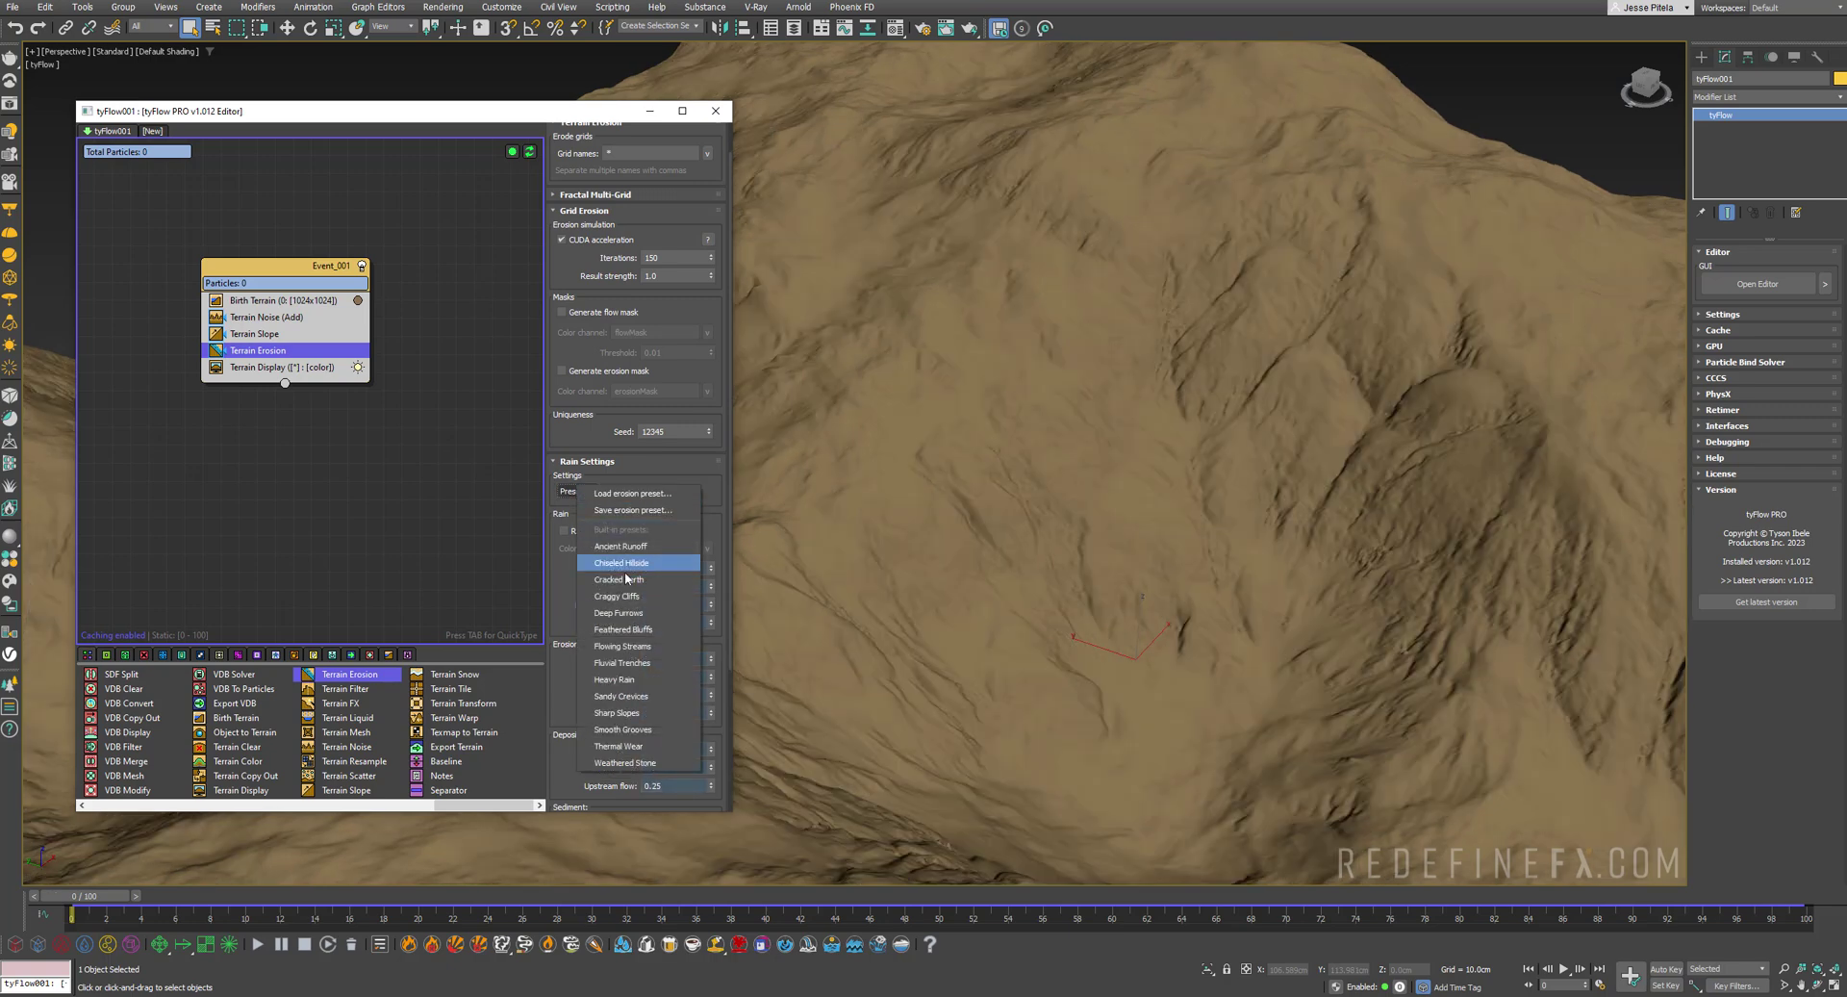
left_click(624, 568)
scroll(986, 474, "down", 4)
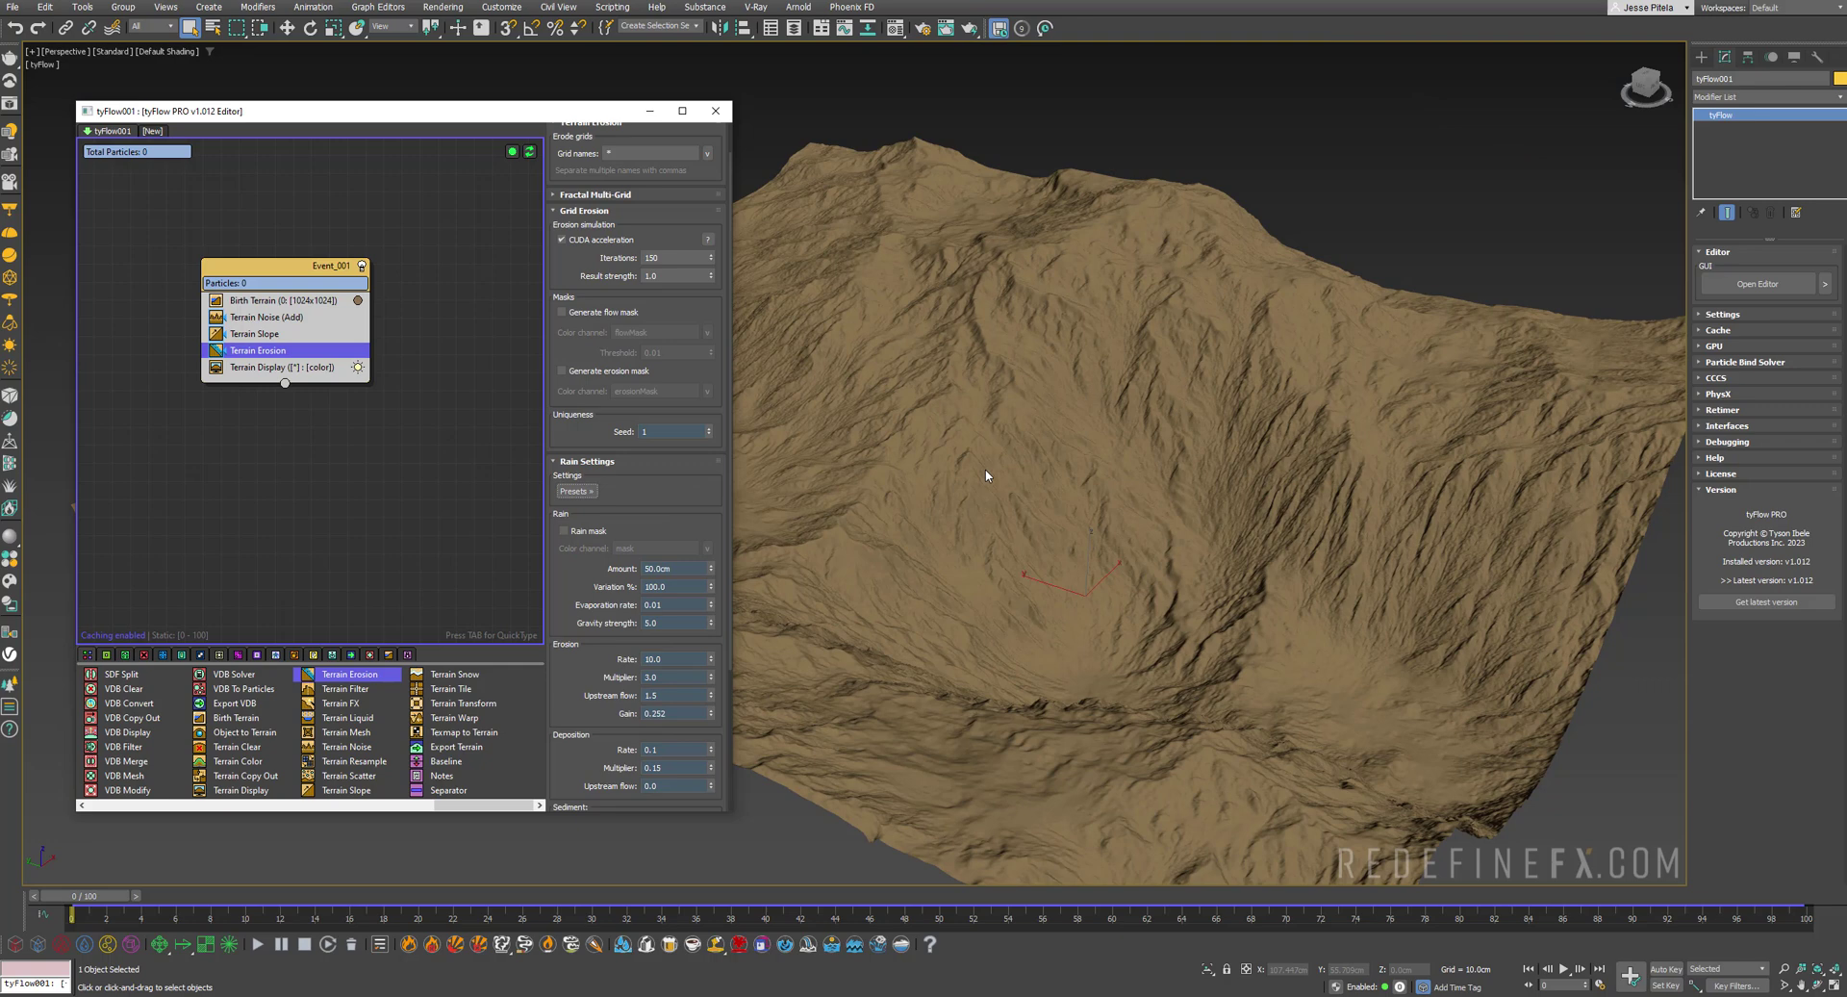
middle_click_drag(1083, 471, 1044, 484, "alt")
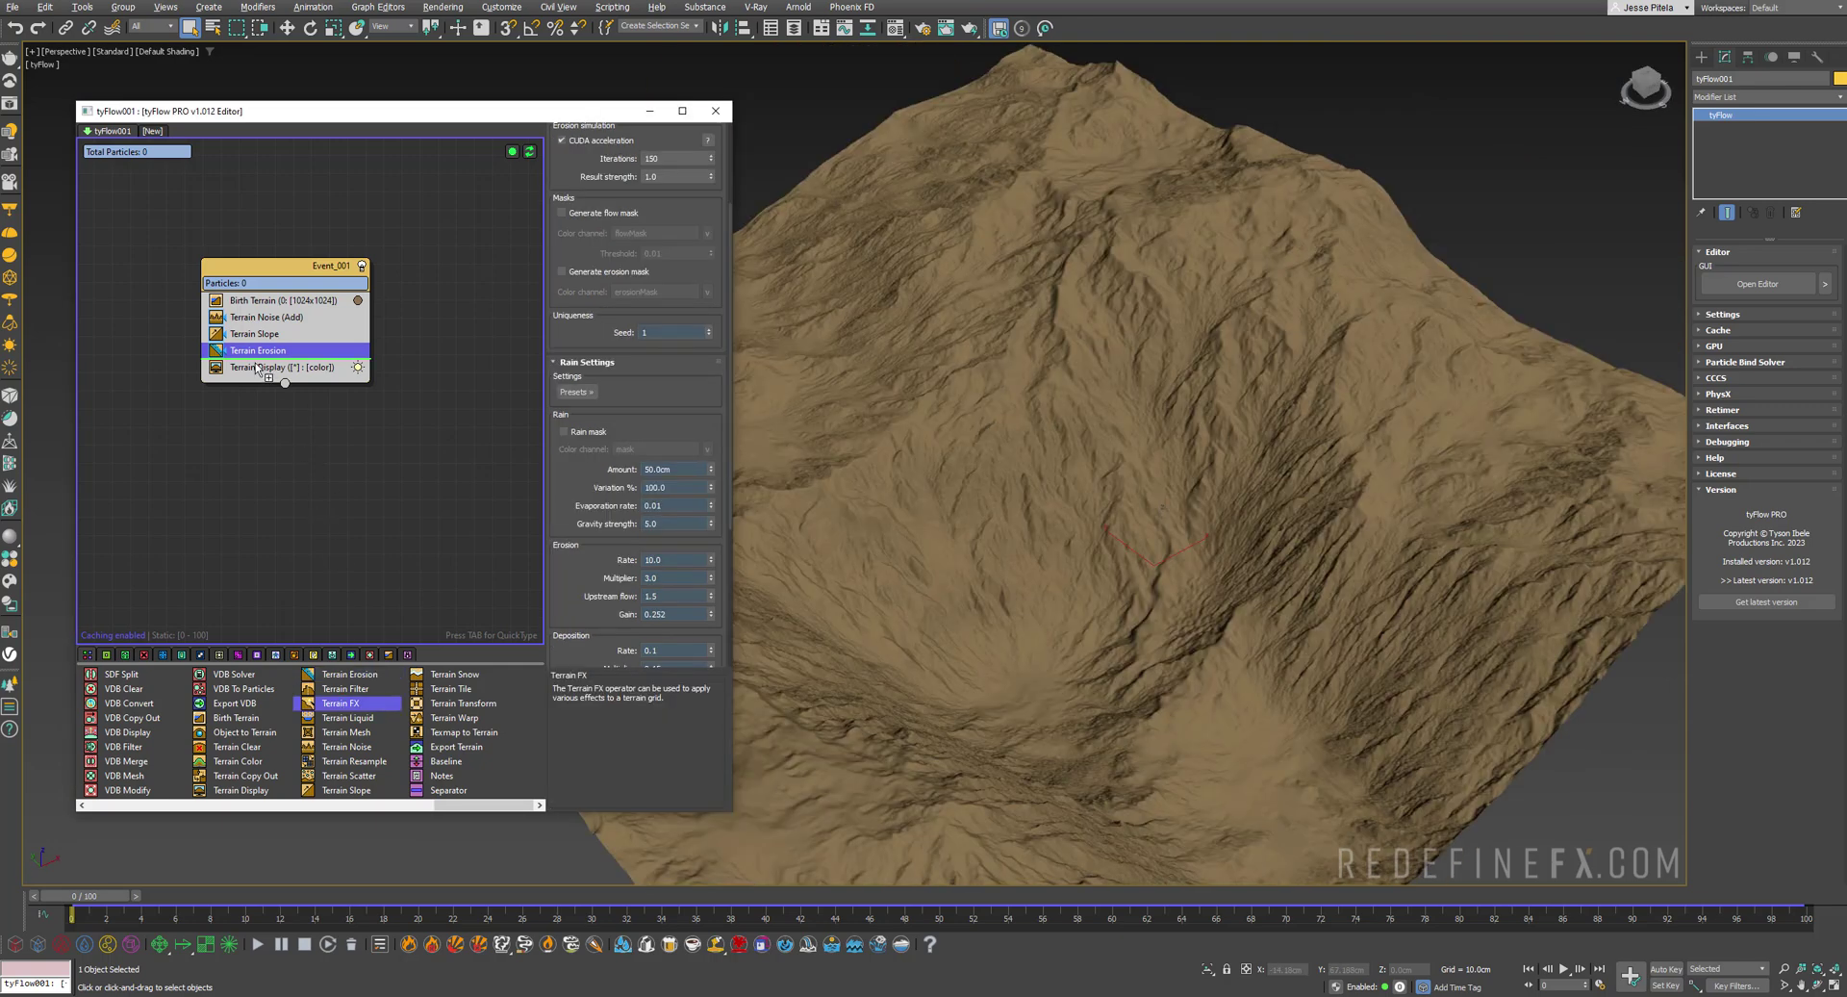
Insert a Terrain FX operator between Terrain Erosion and Terrain Display and set its mode to Chisel
left_click_drag(257, 368, 252, 371)
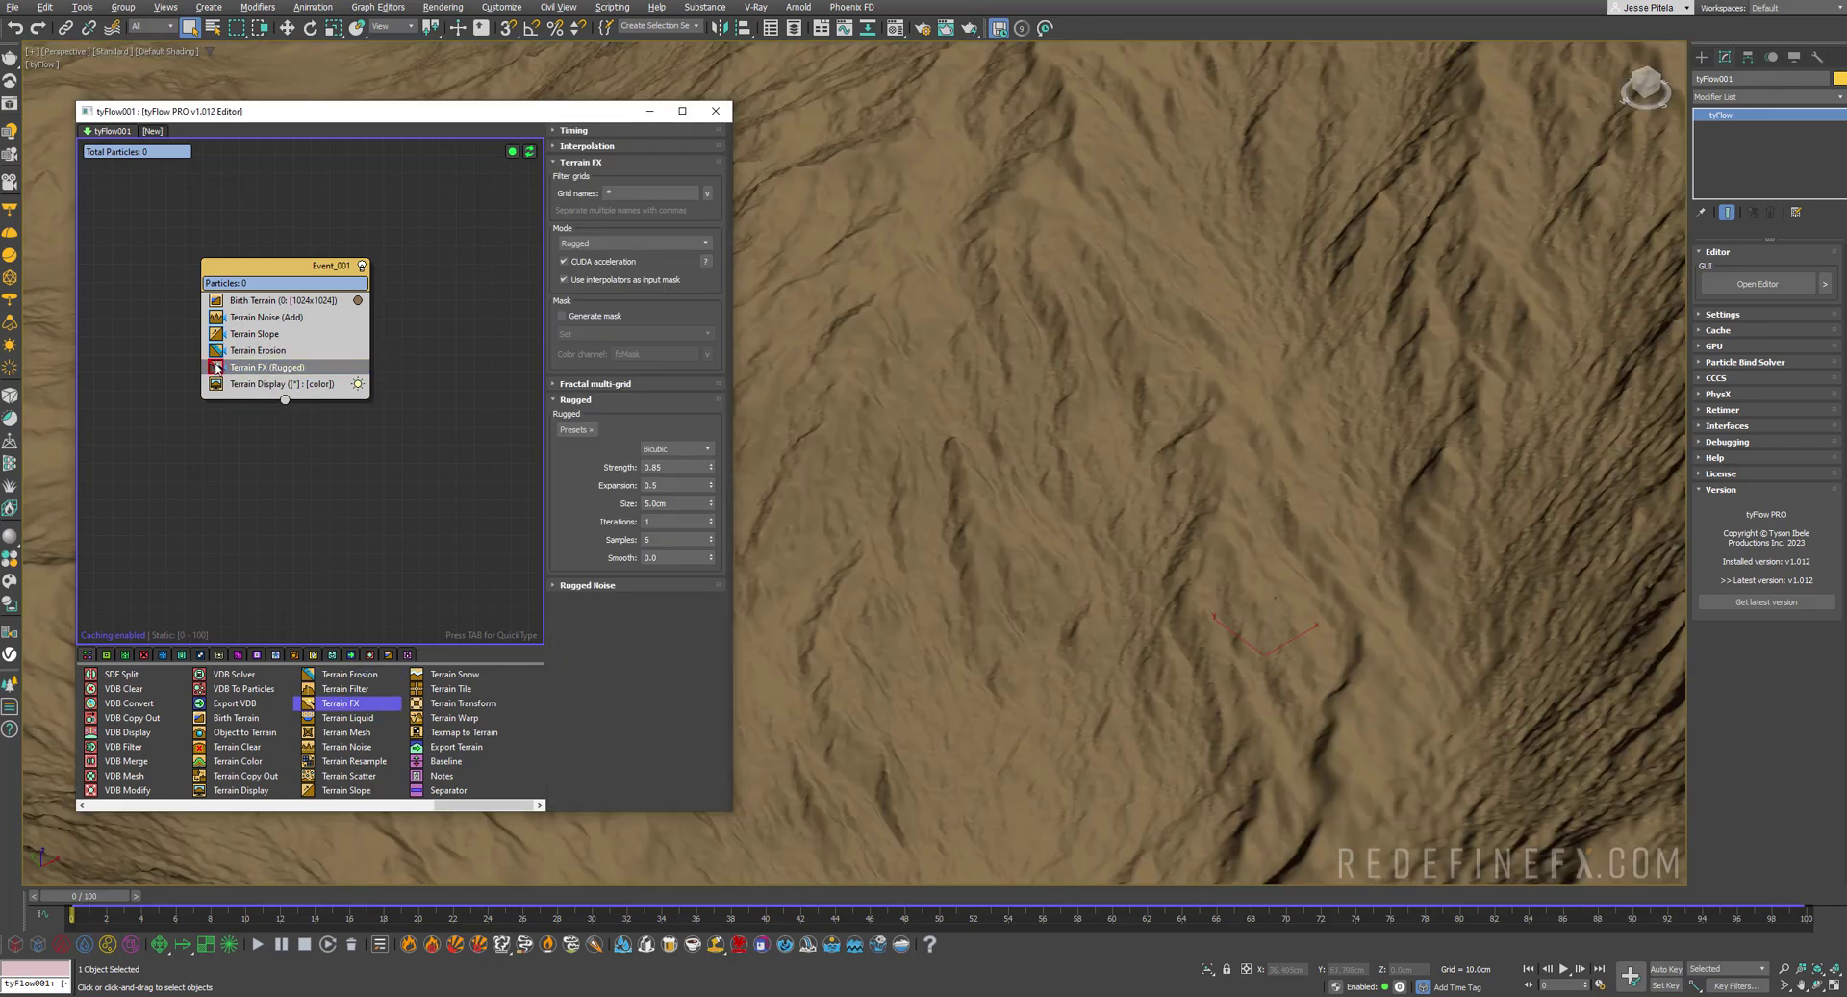
left_click(218, 367)
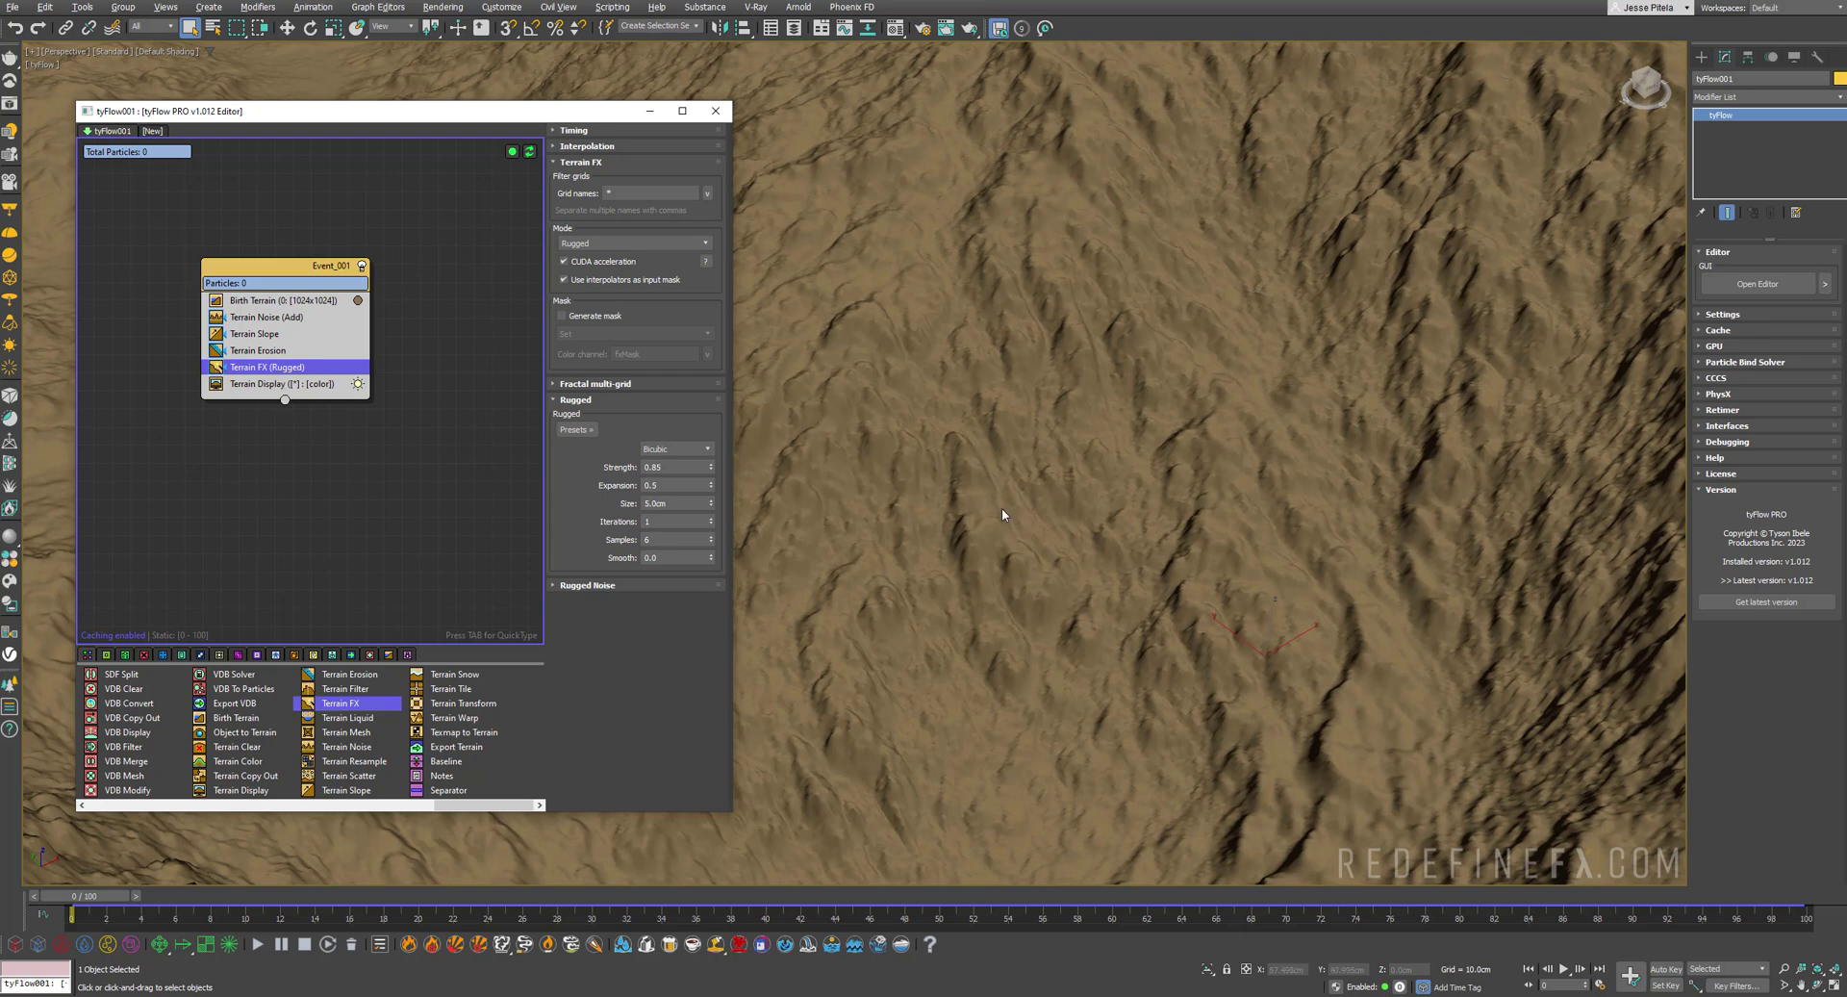
left_click(589, 244)
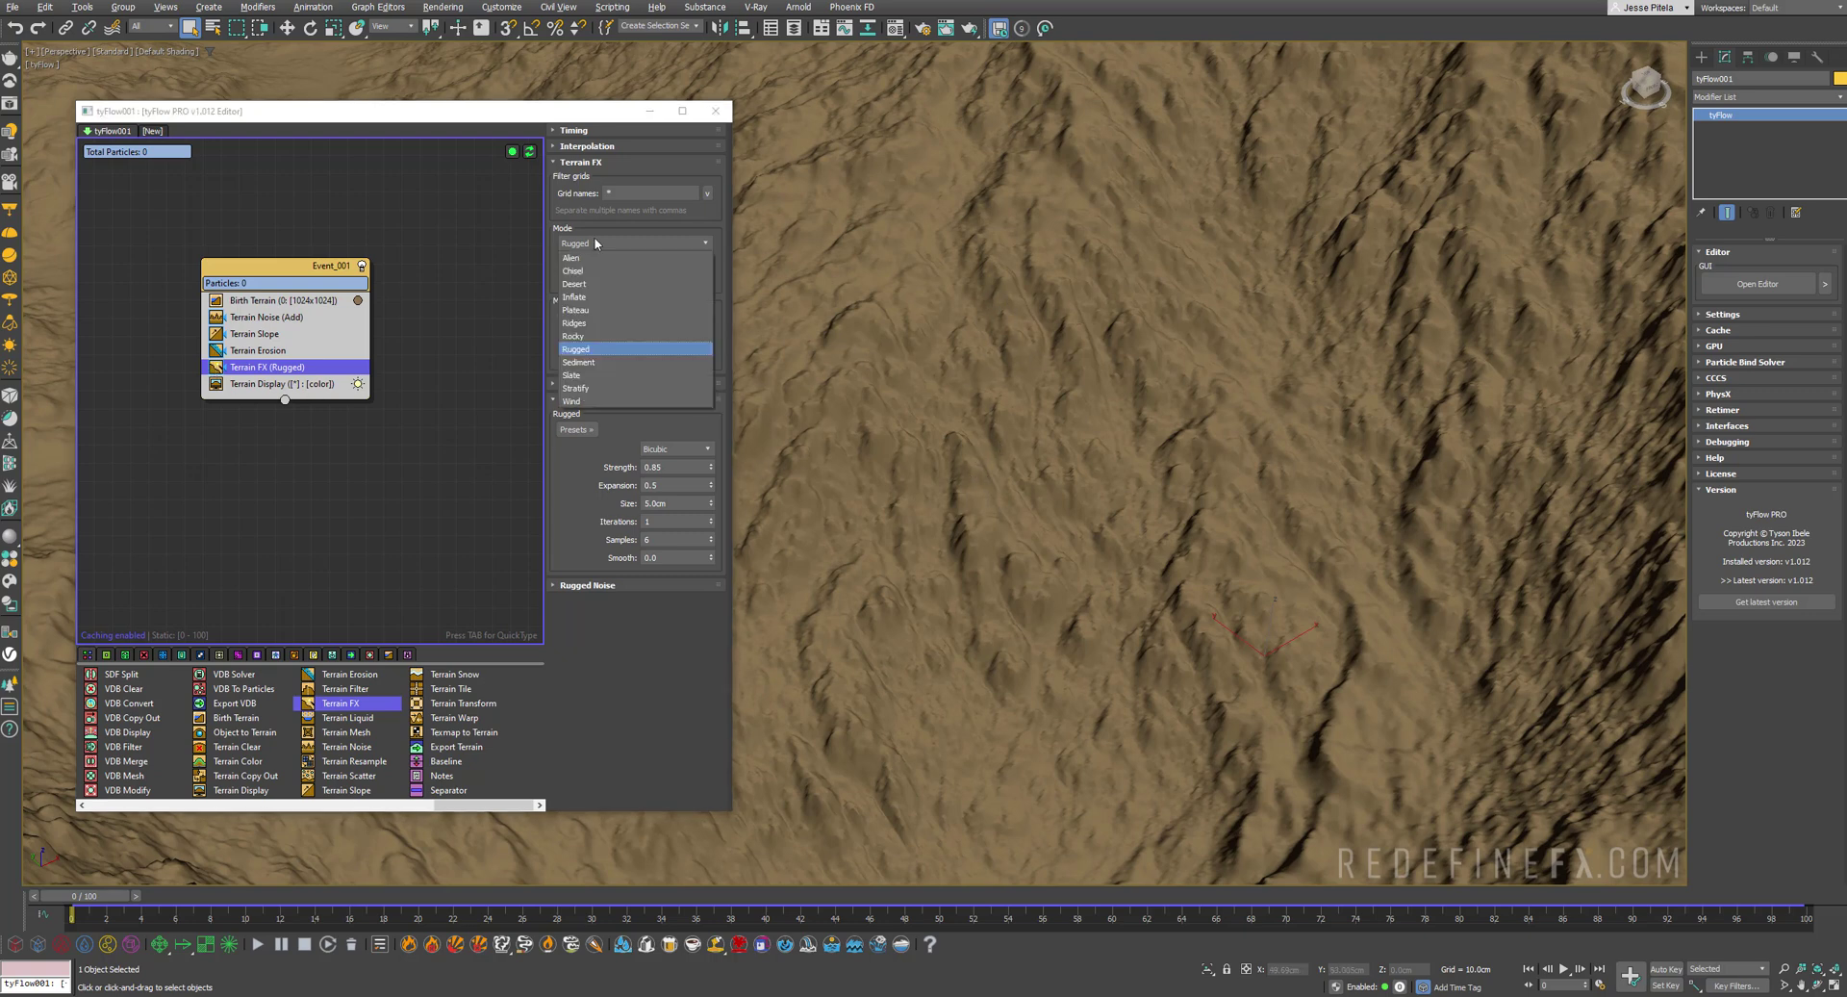
left_click(573, 313)
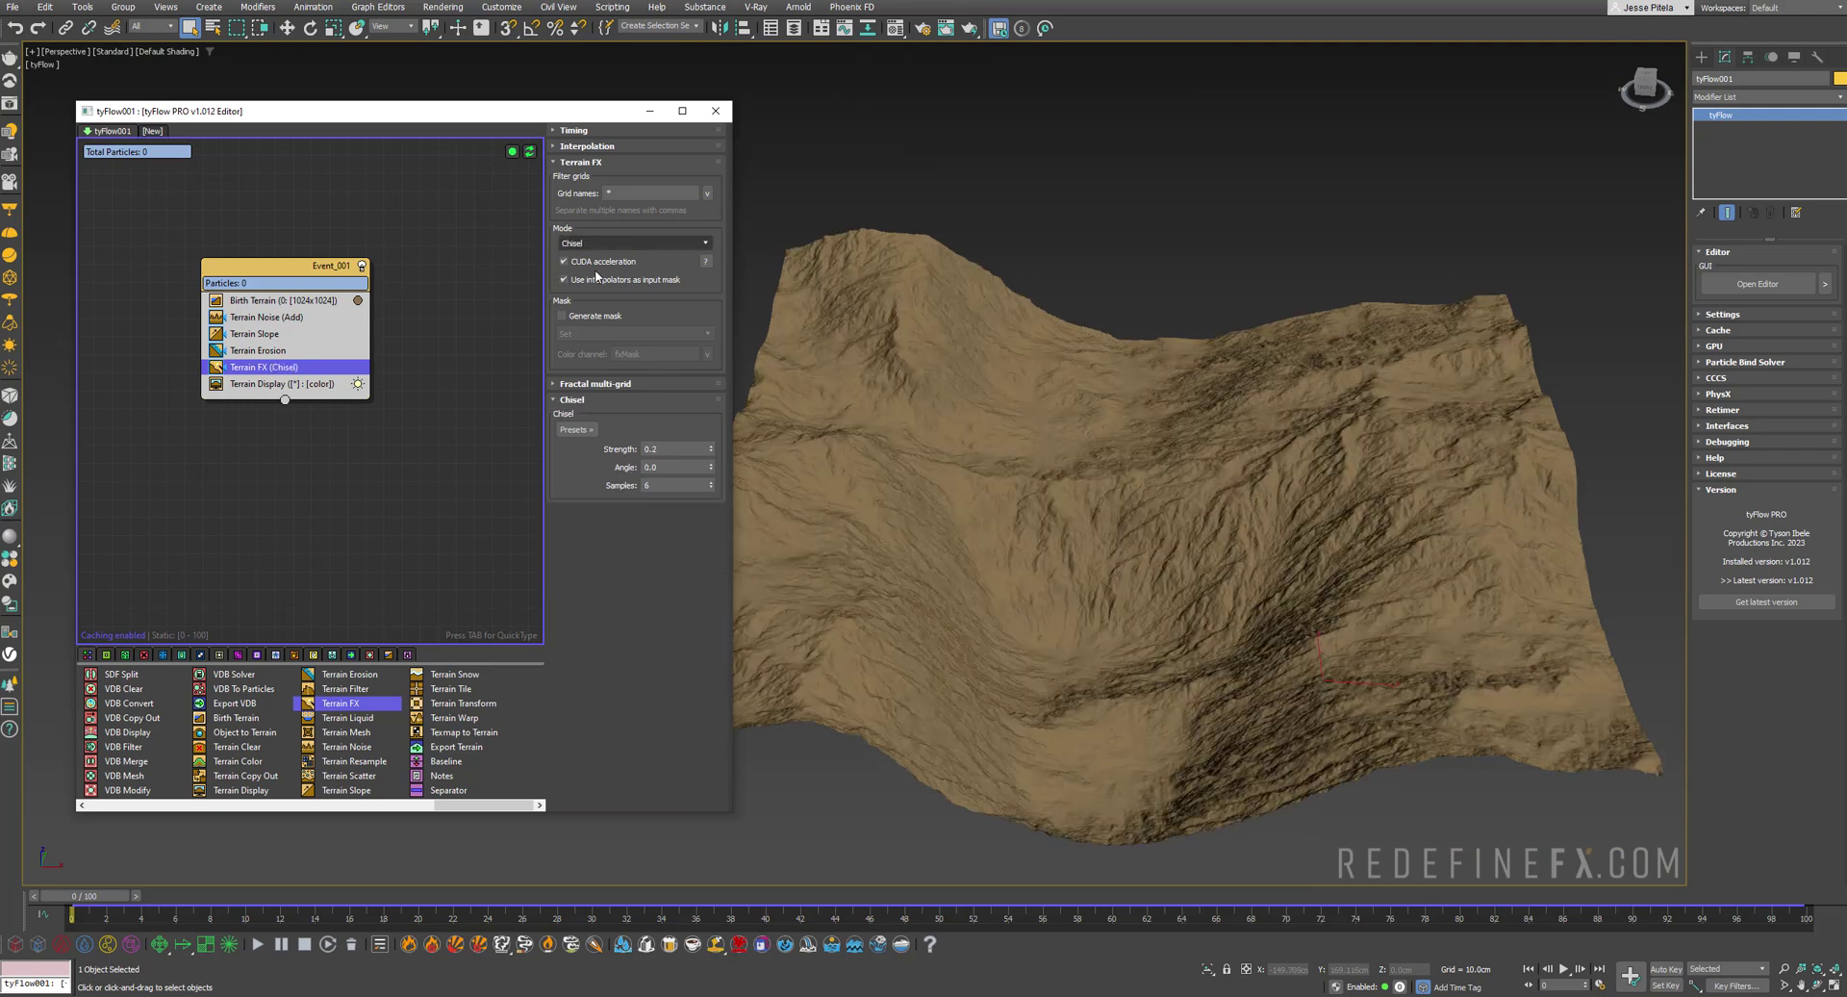
scroll(1167, 536, "up", 5)
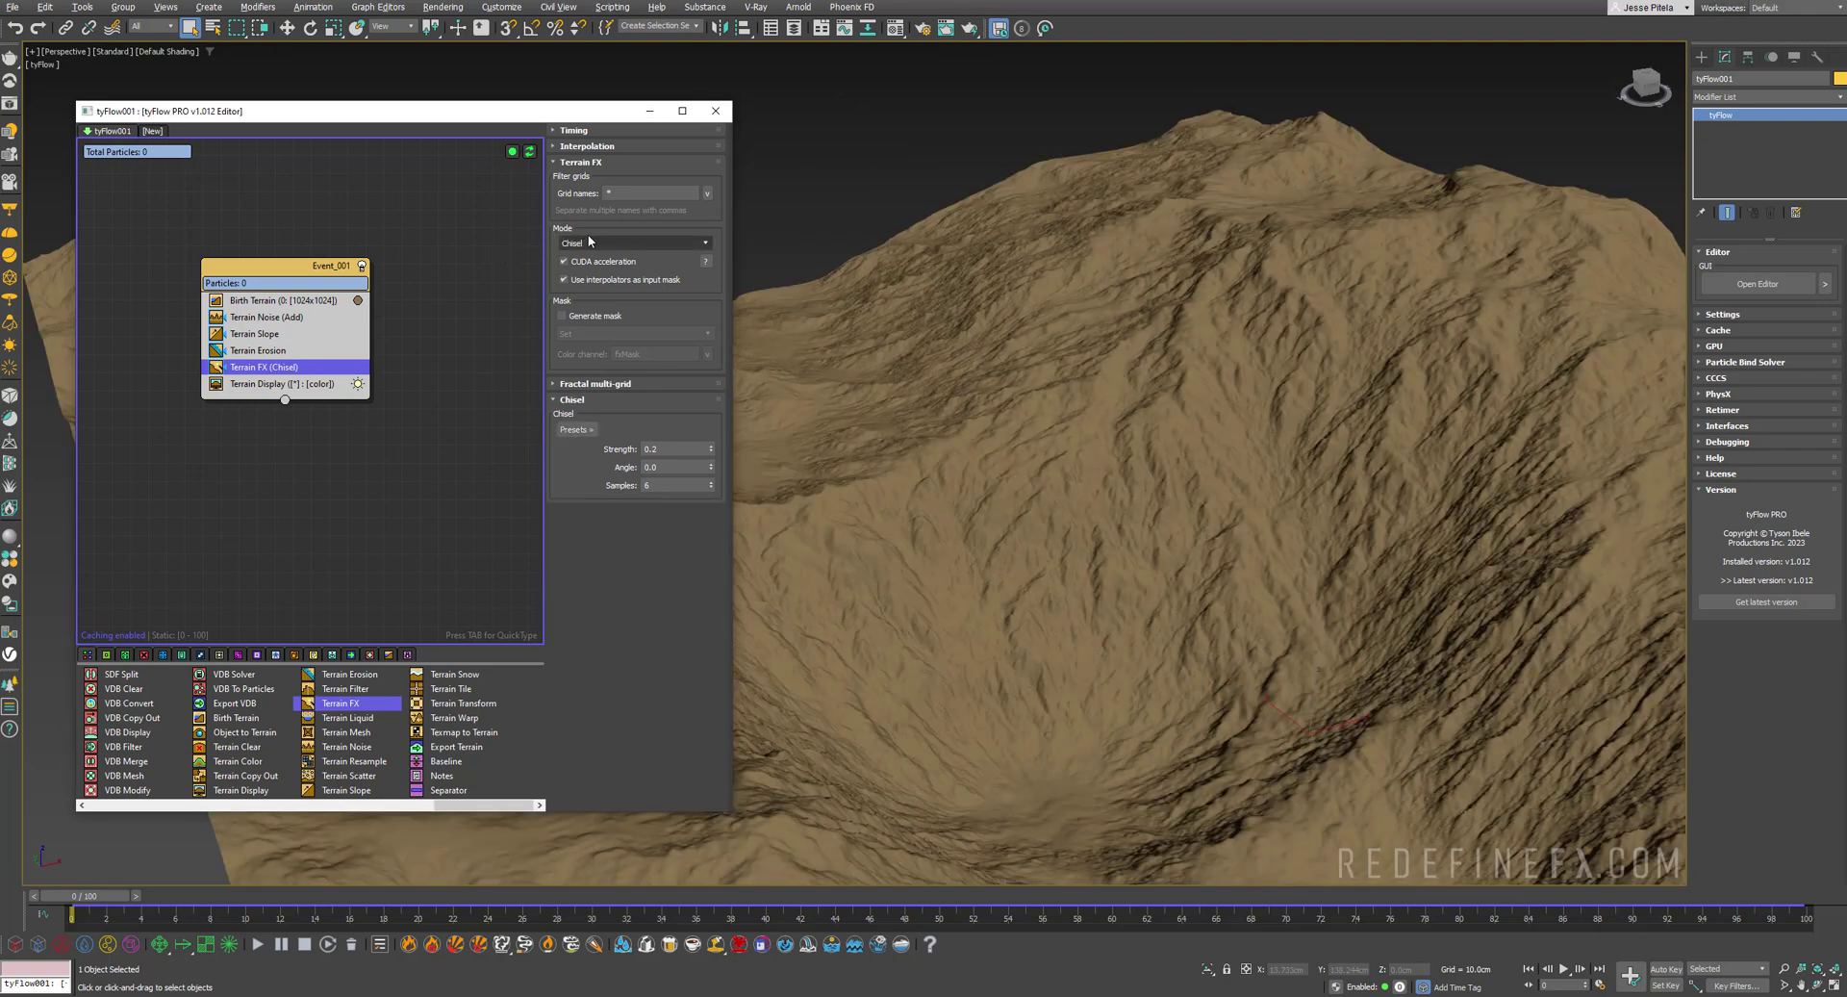
Try the Roughen and Erode chisel presets on Terrain FX and settle on the Chip preset
left_click(576, 431)
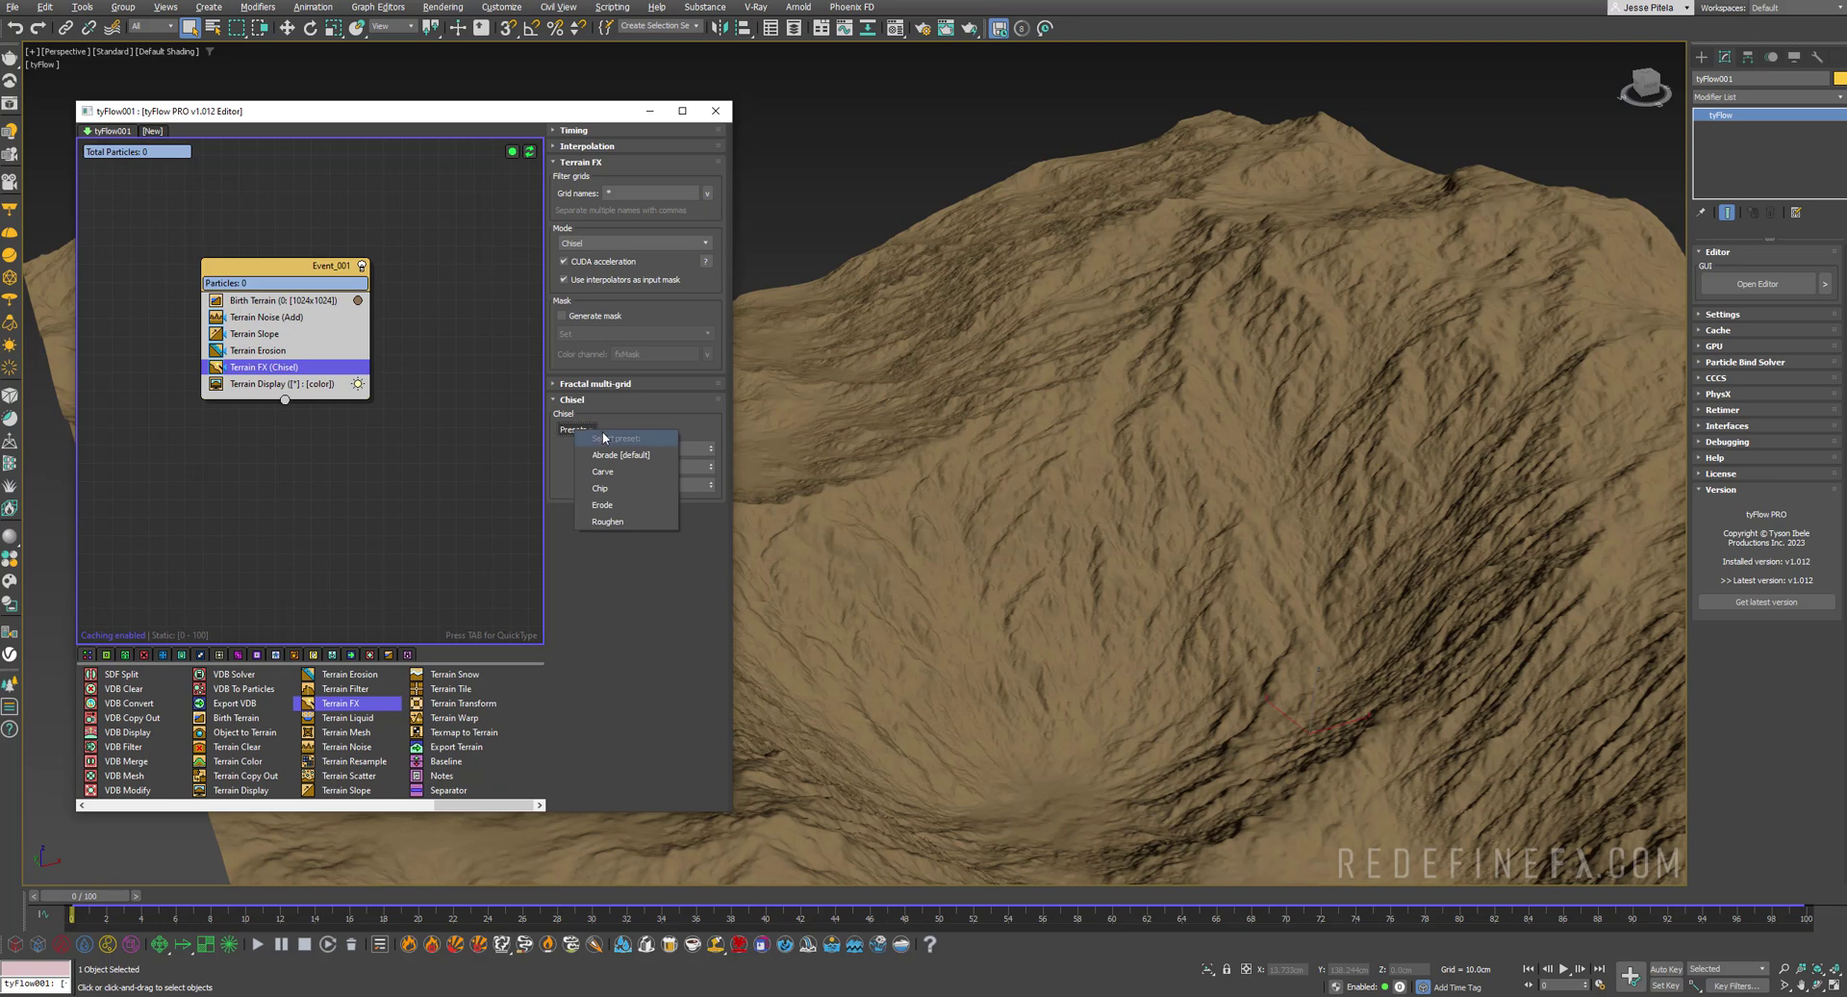
left_click(609, 522)
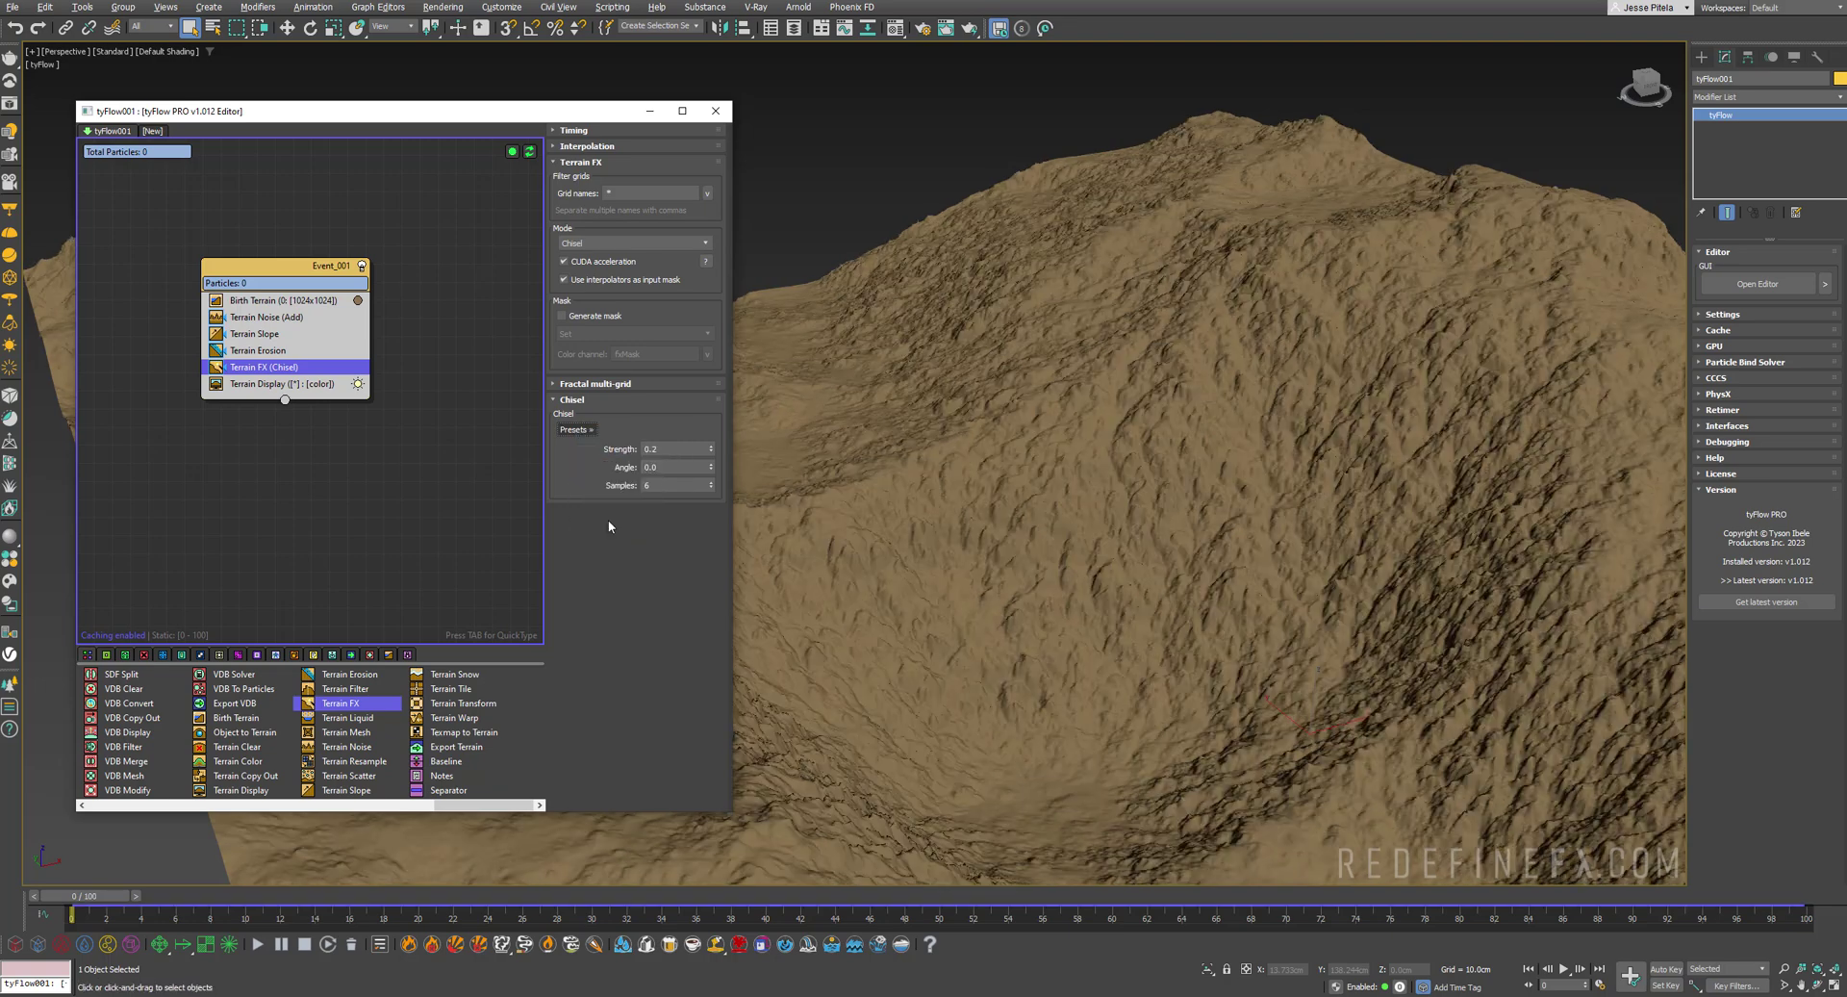
left_click(574, 427)
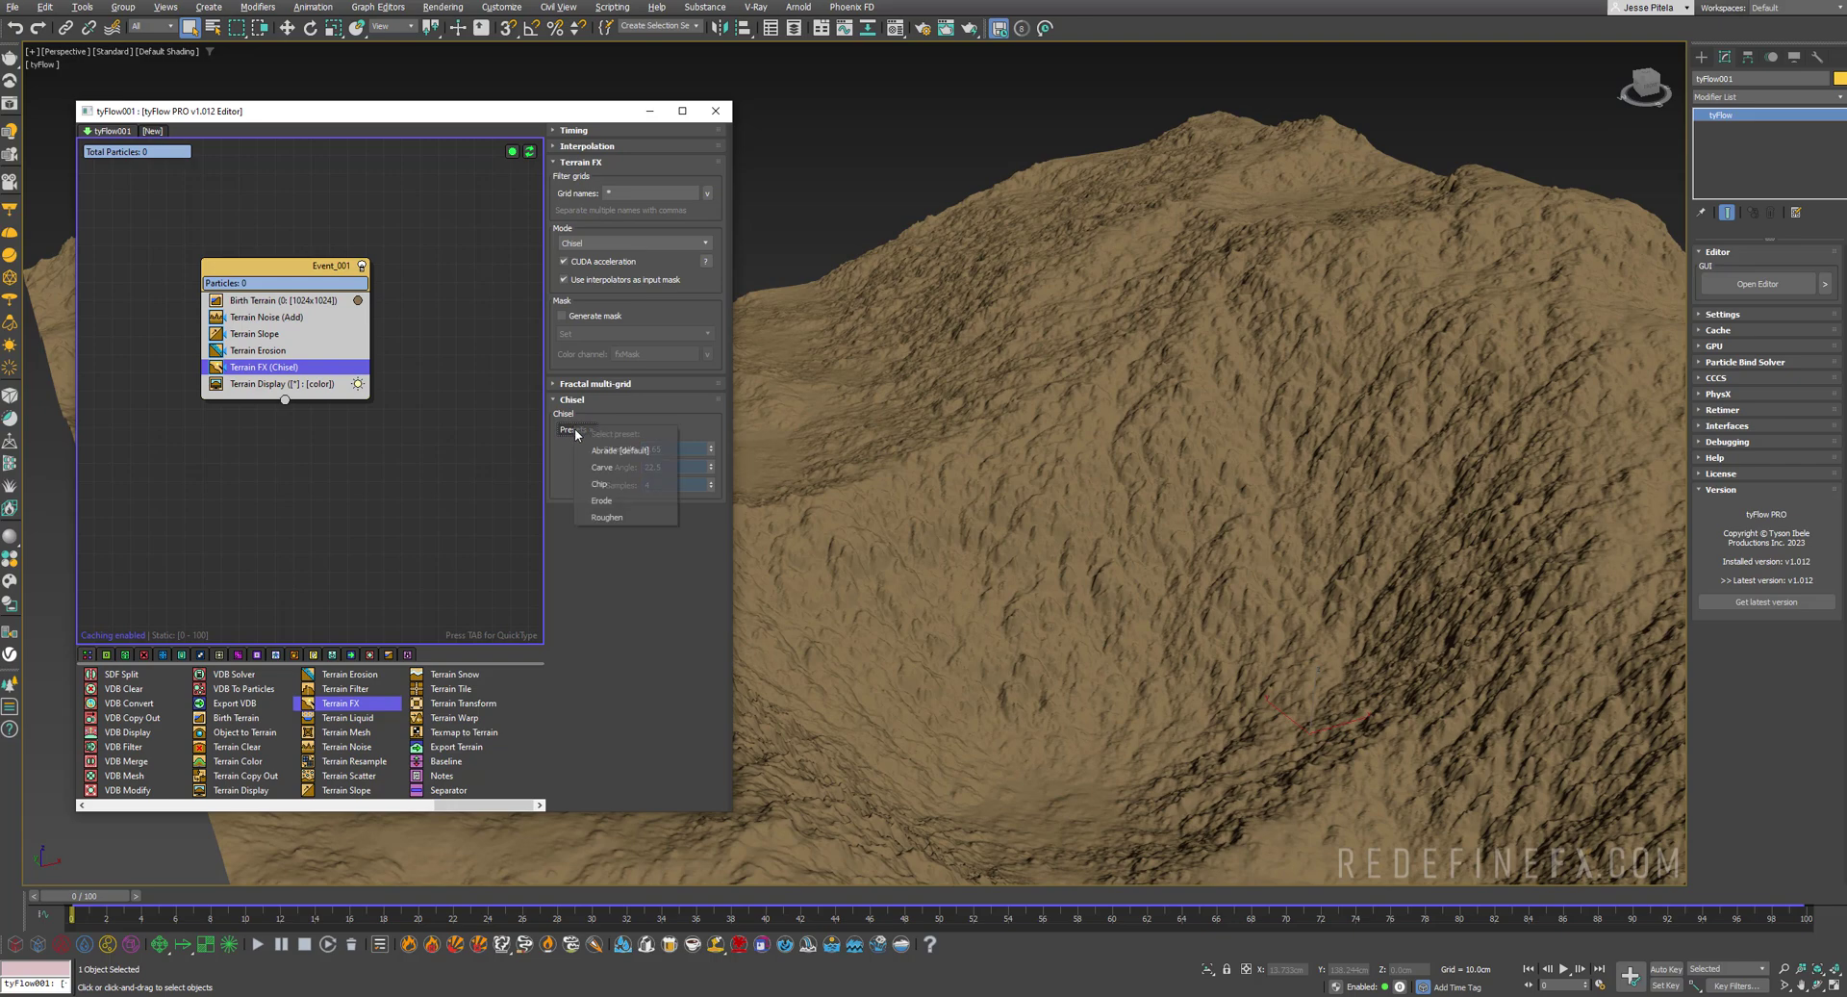
left_click(604, 502)
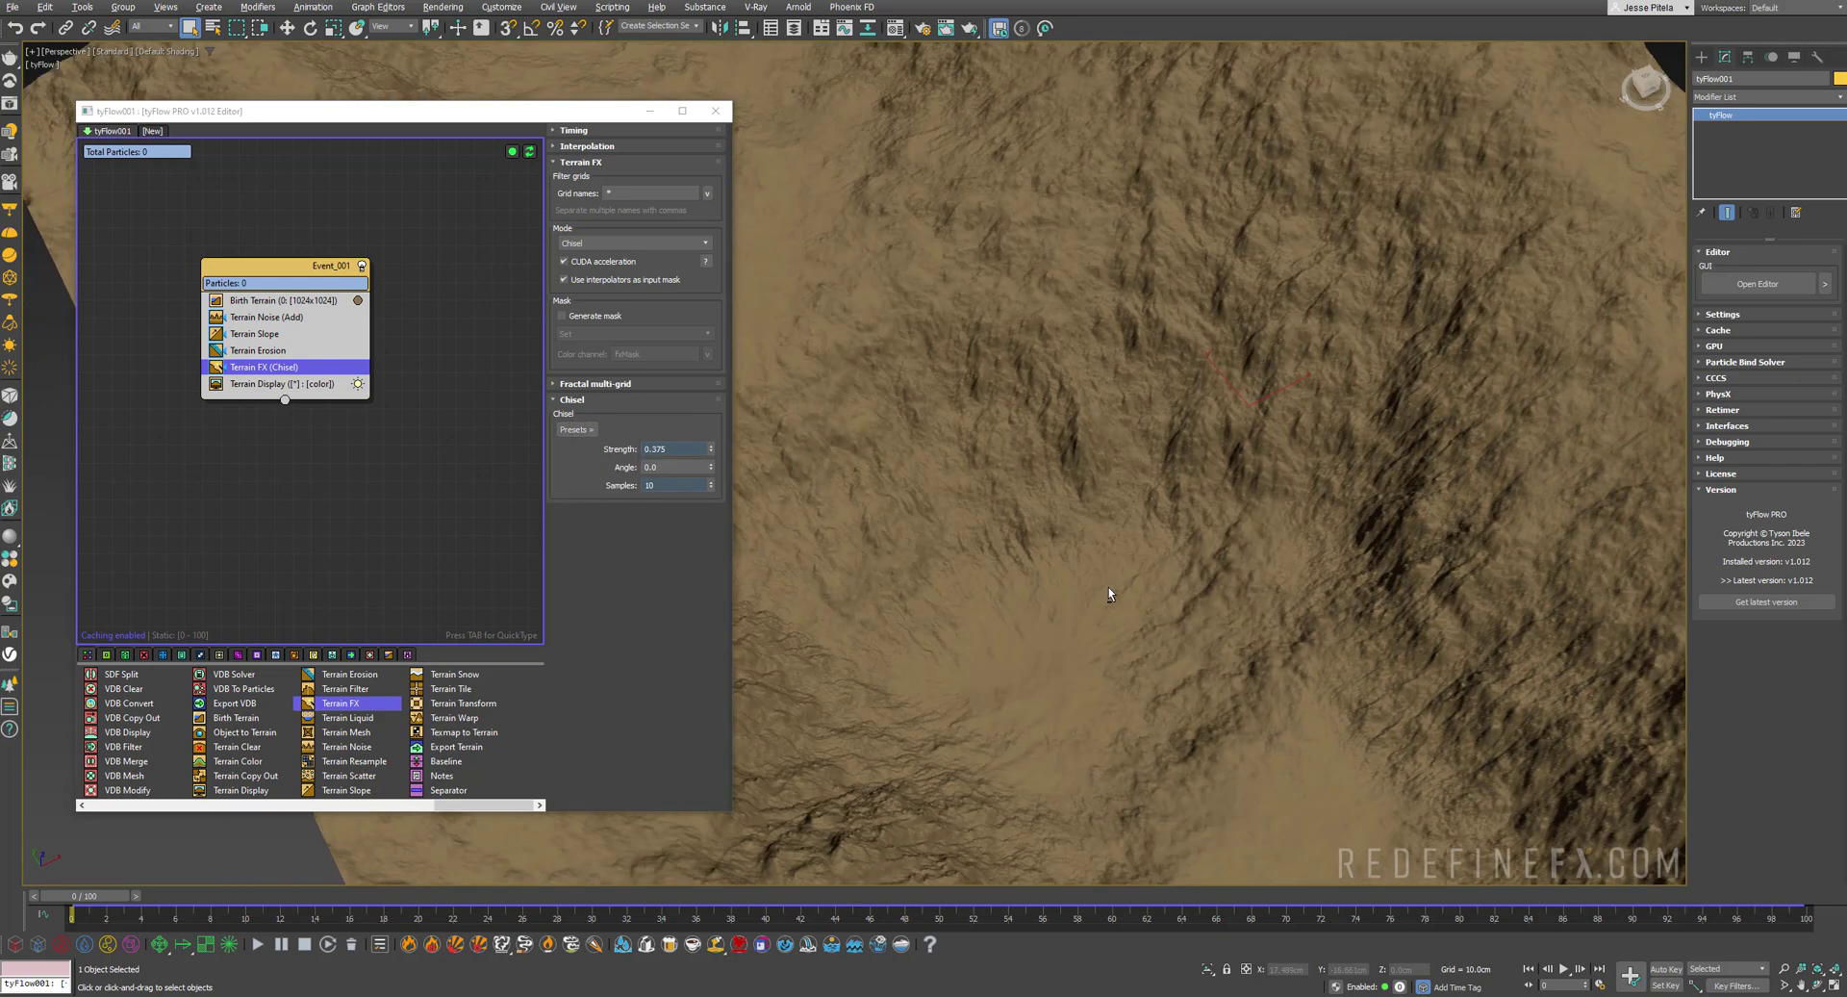
left_click(574, 429)
left_click(603, 493)
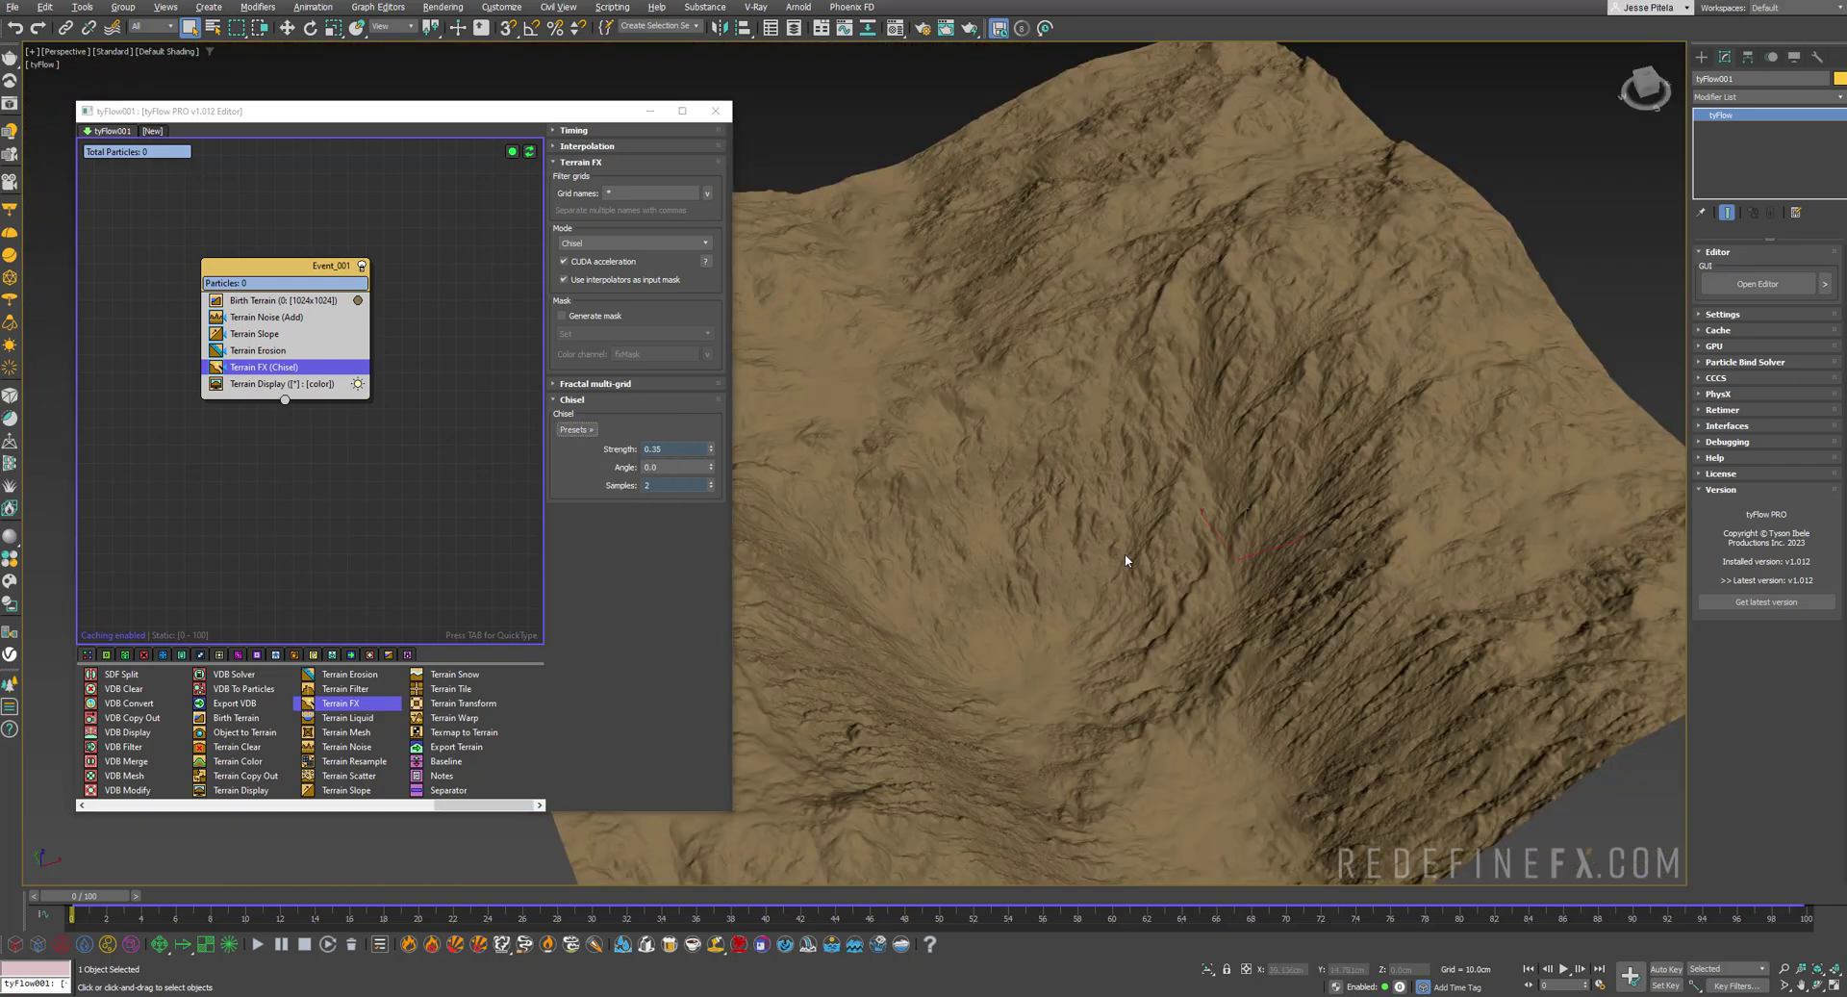
middle_click_drag(1124, 552, 1193, 525, "alt")
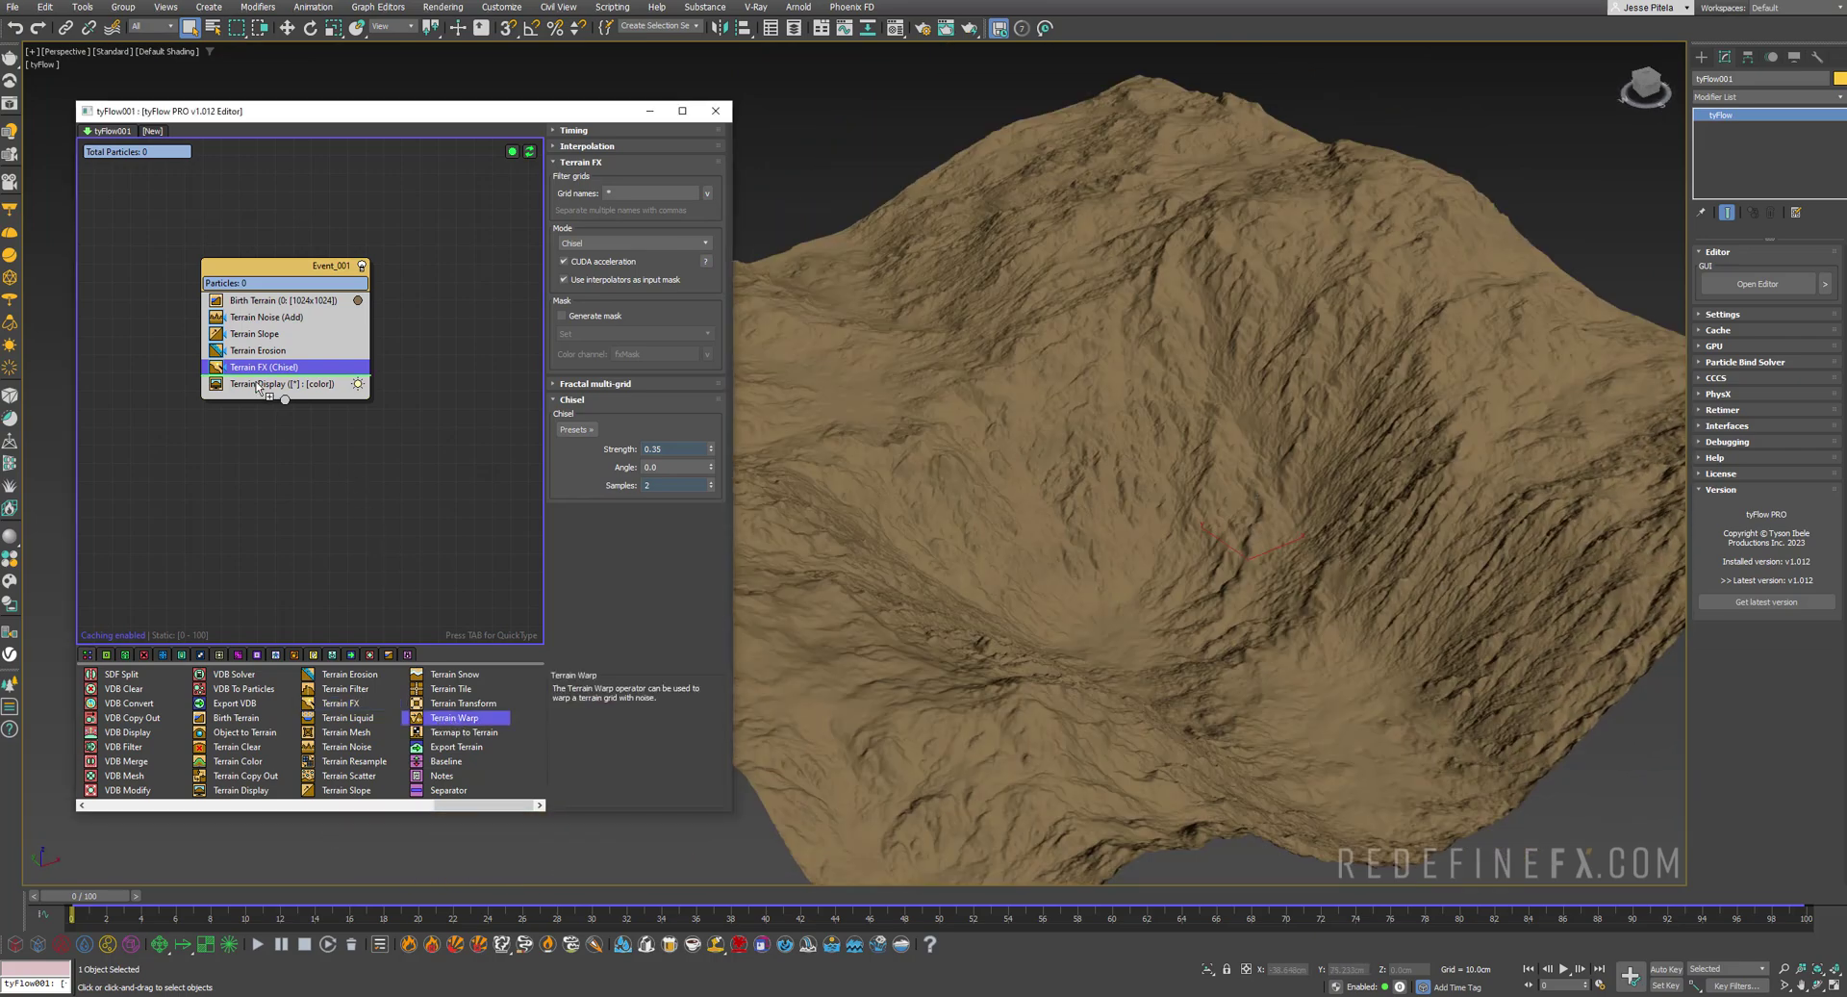
Insert a Terrain Warp operator between Terrain FX and Terrain Display and compare the terrain with it disabled and enabled
left_click_drag(258, 385, 259, 384)
middle_click_drag(1059, 498, 1113, 546, "alt")
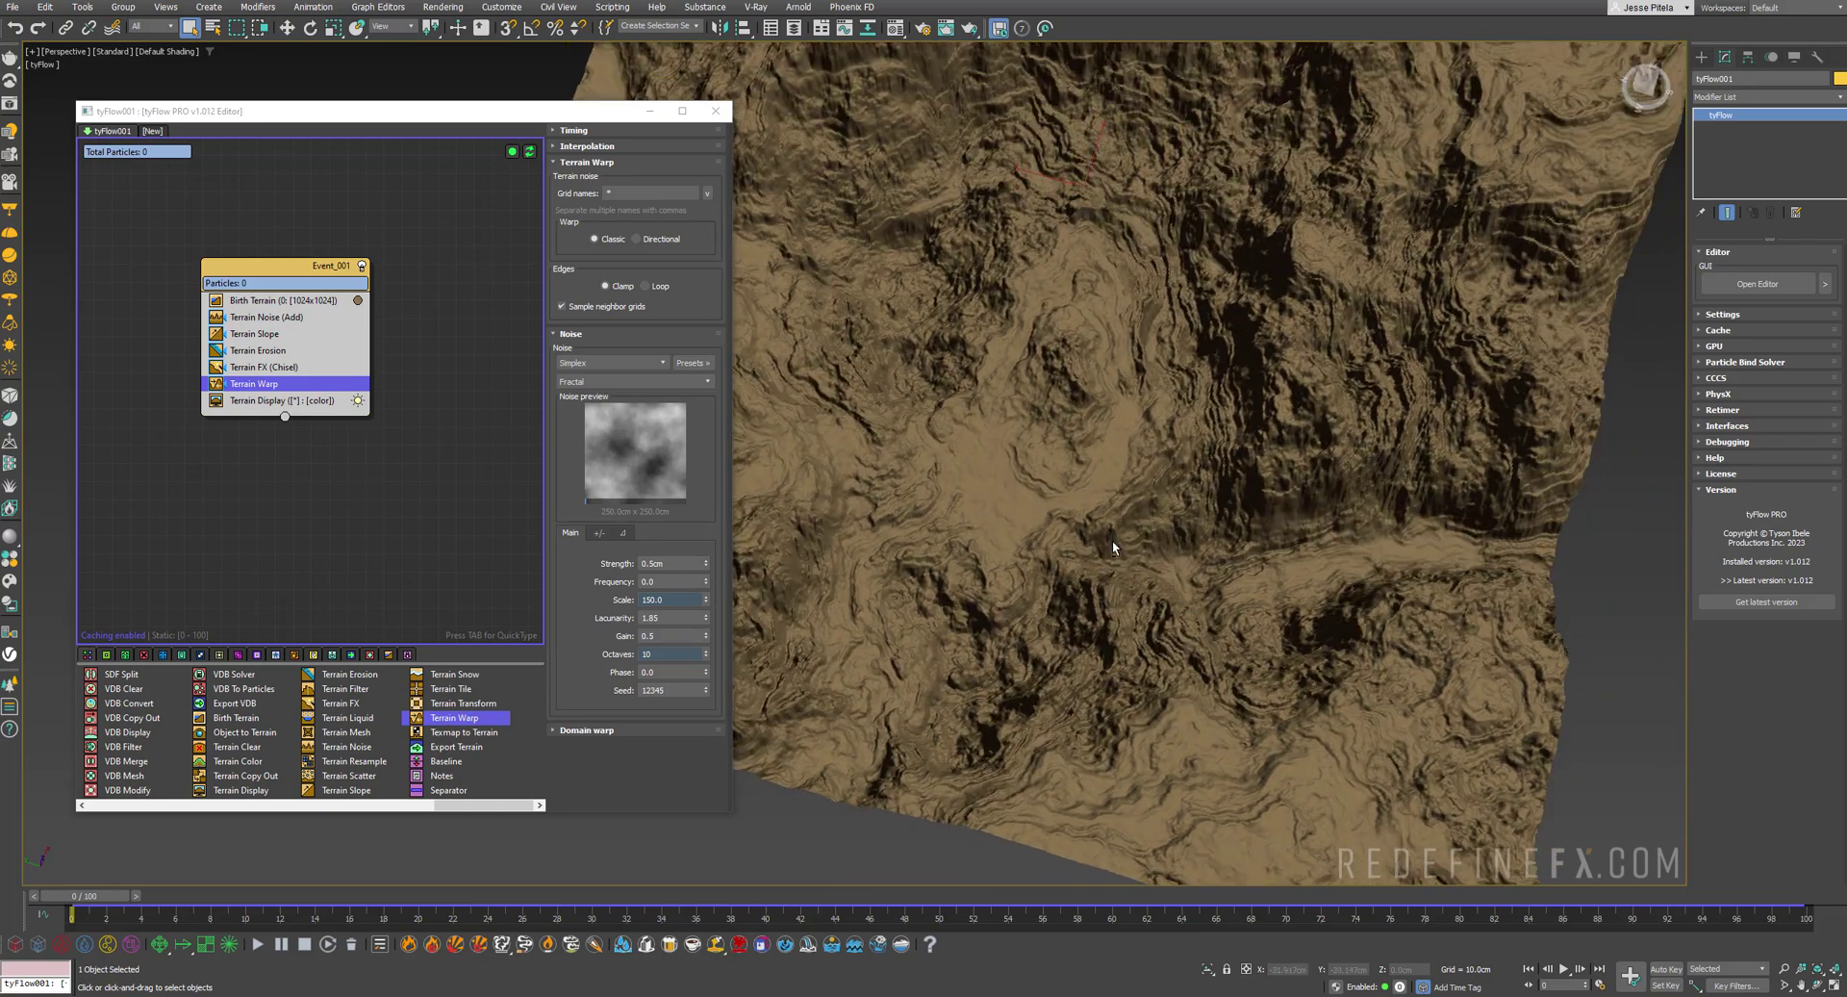
middle_click_drag(1113, 547, 1116, 550, "alt")
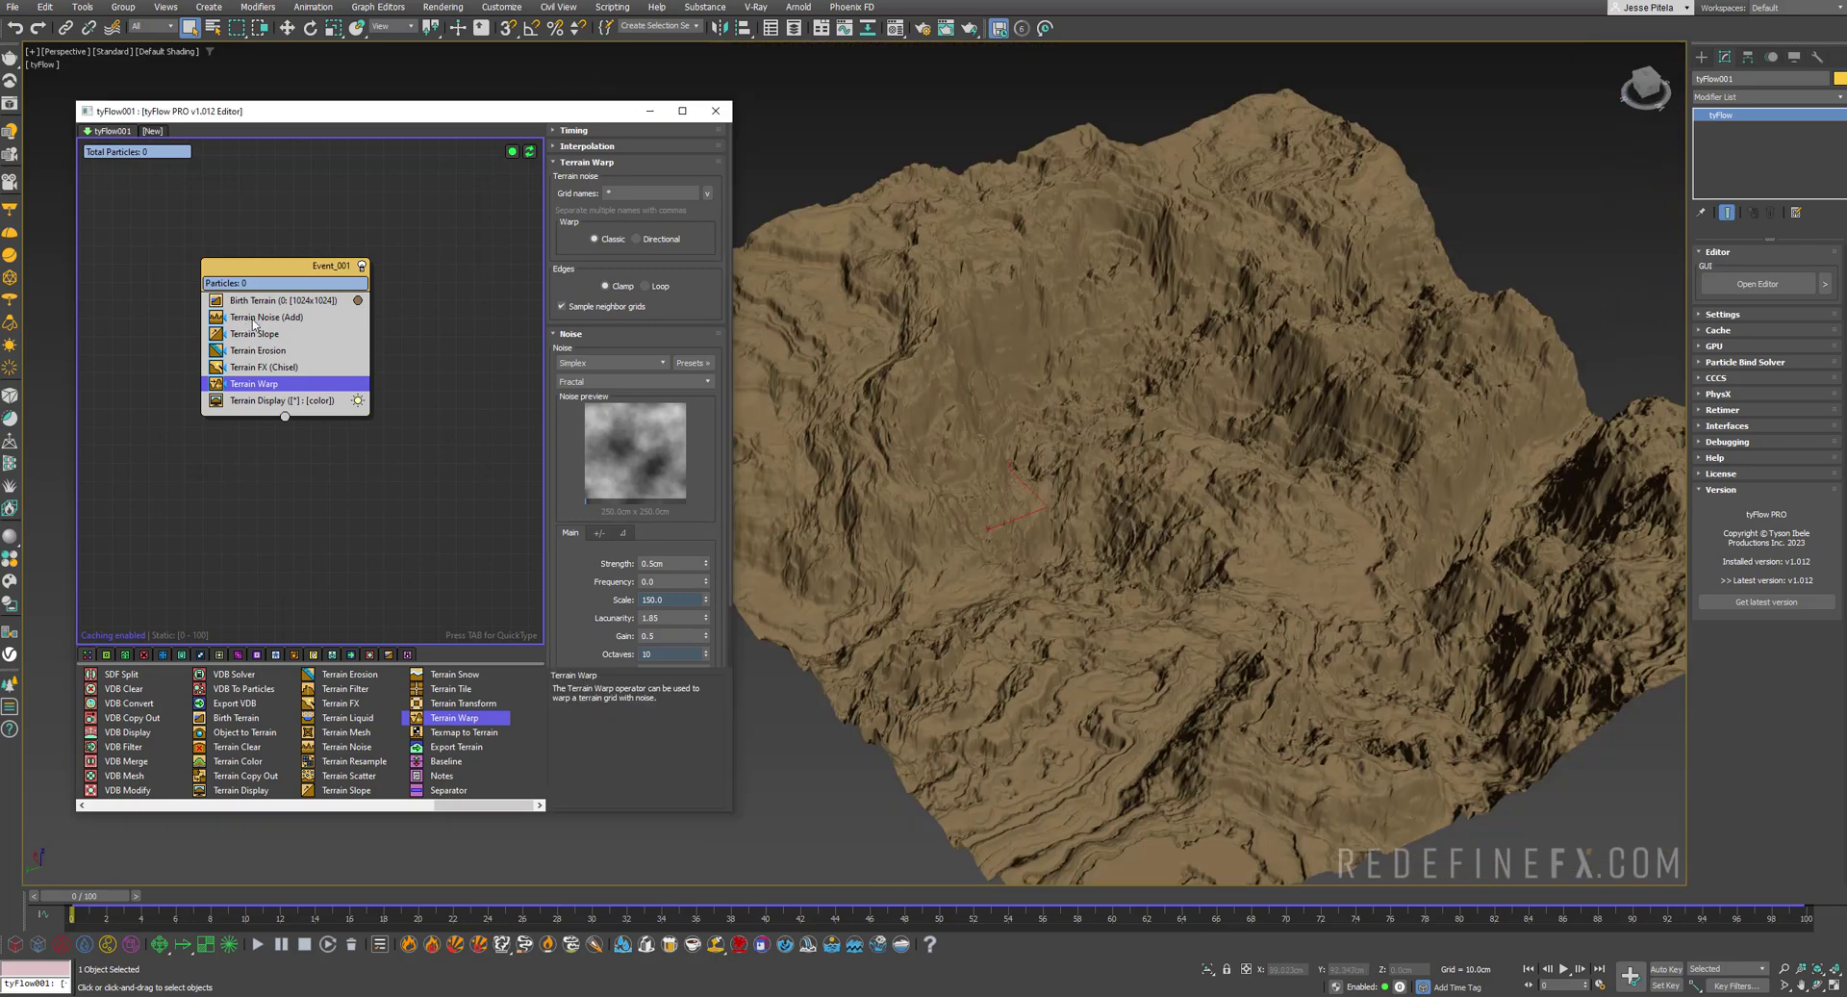
left_click(253, 317)
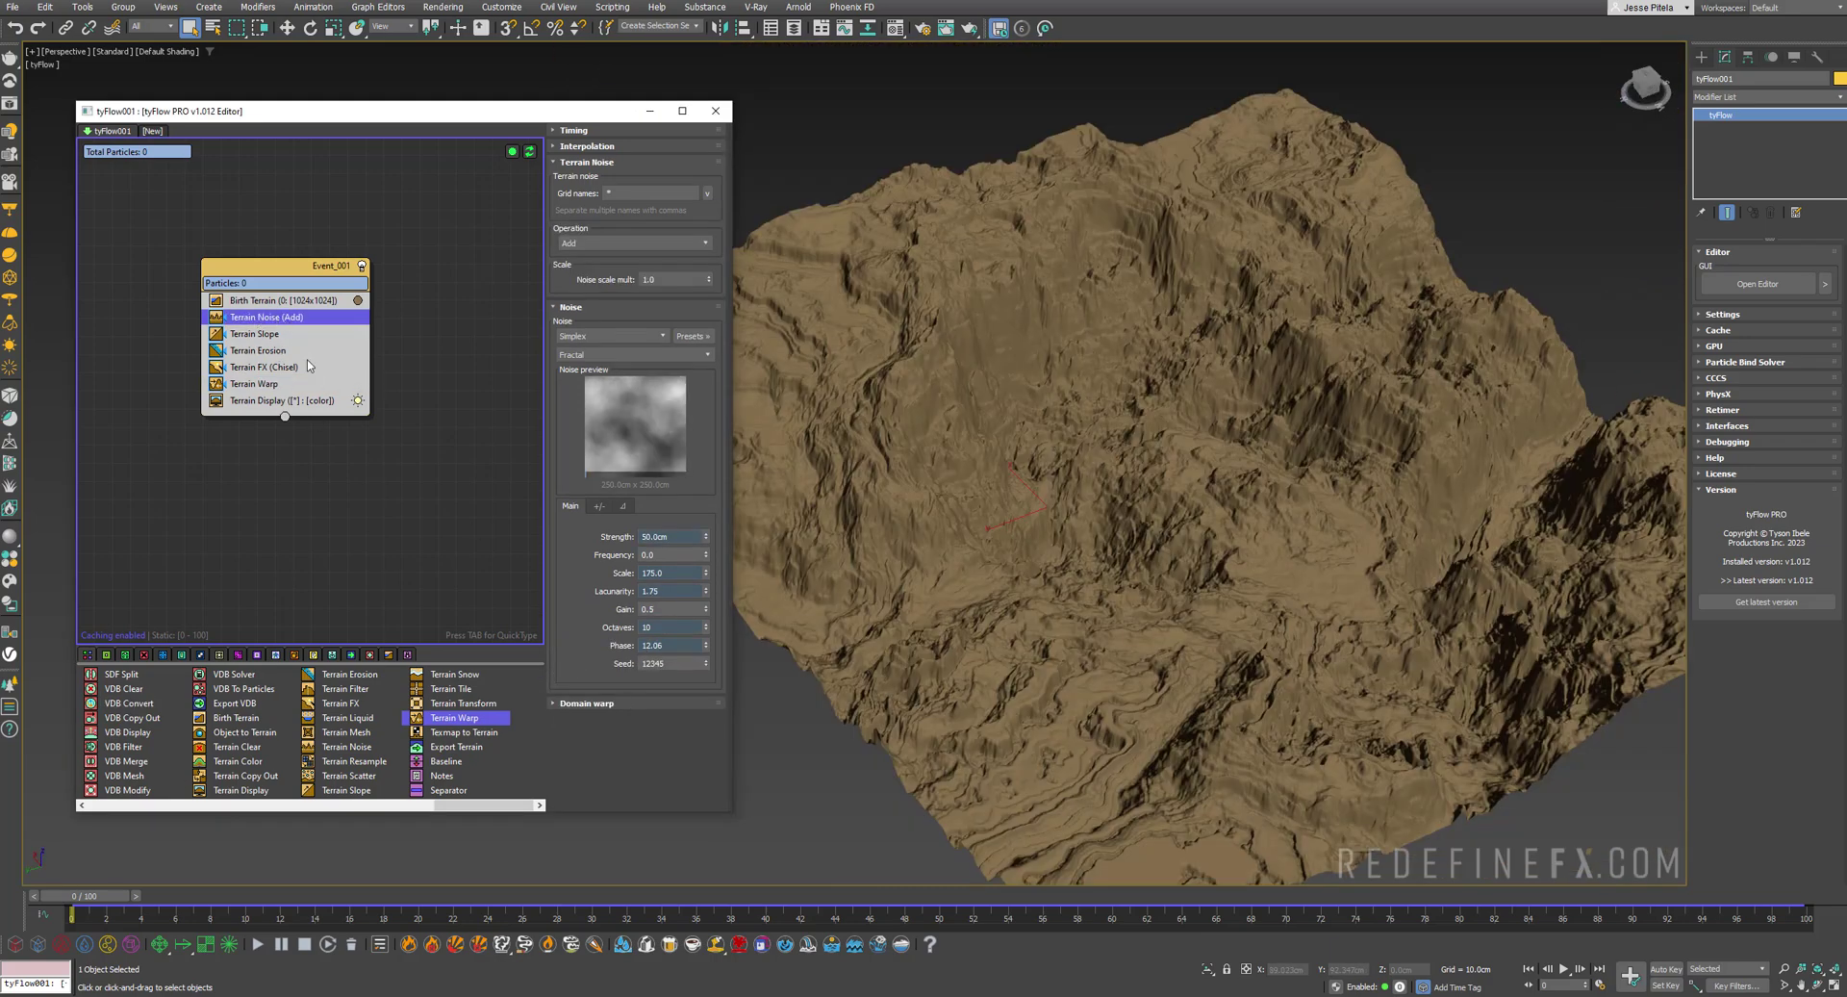
left_click(258, 384)
scroll(1015, 635, "up", 4)
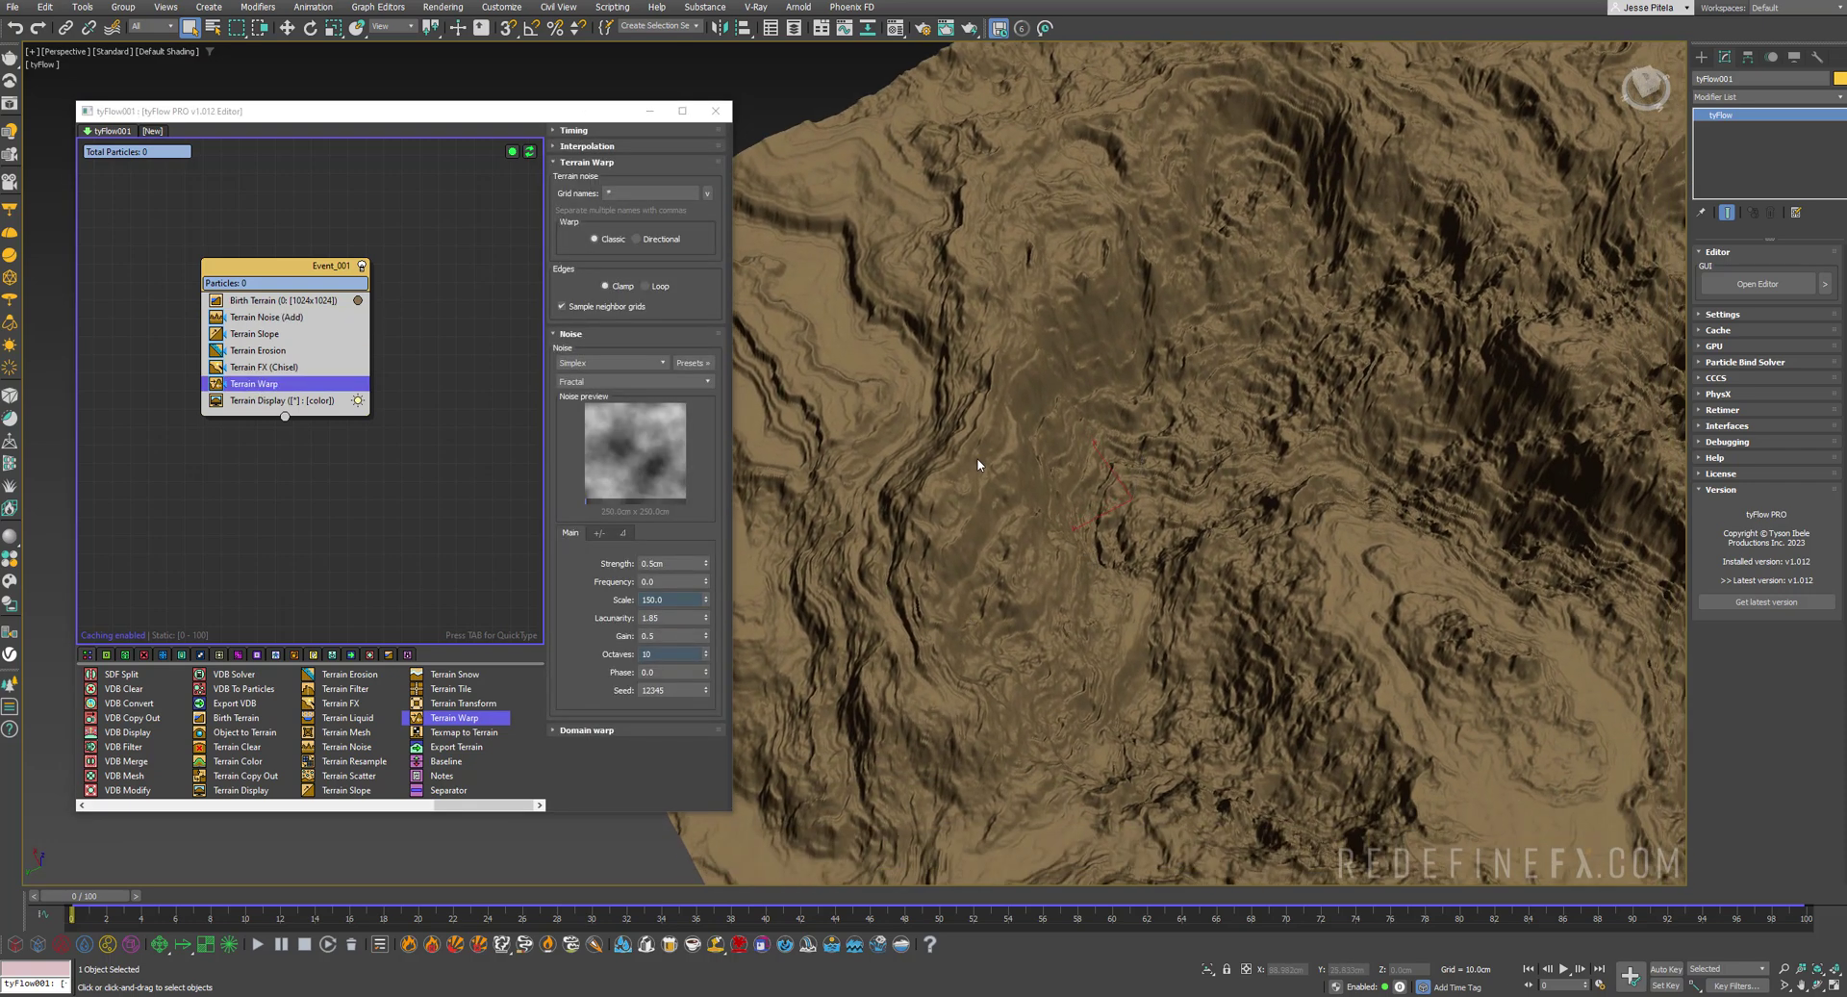
left_click(215, 384)
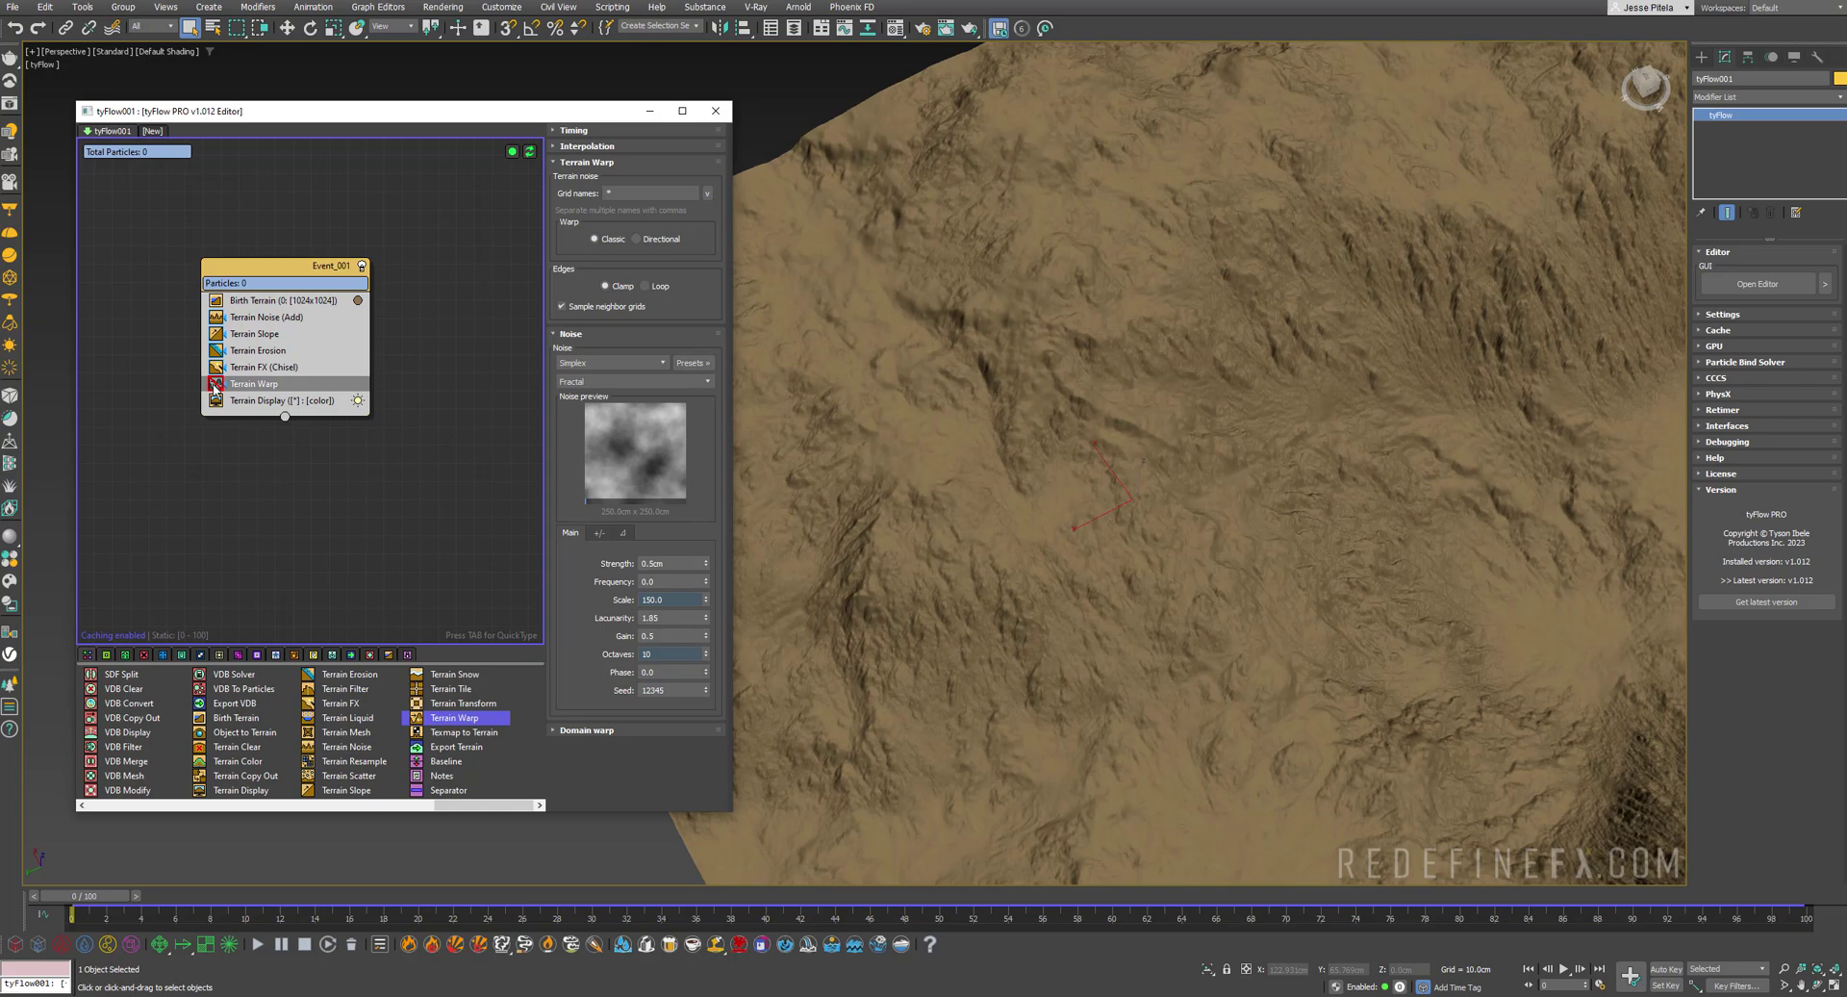
left_click(215, 384)
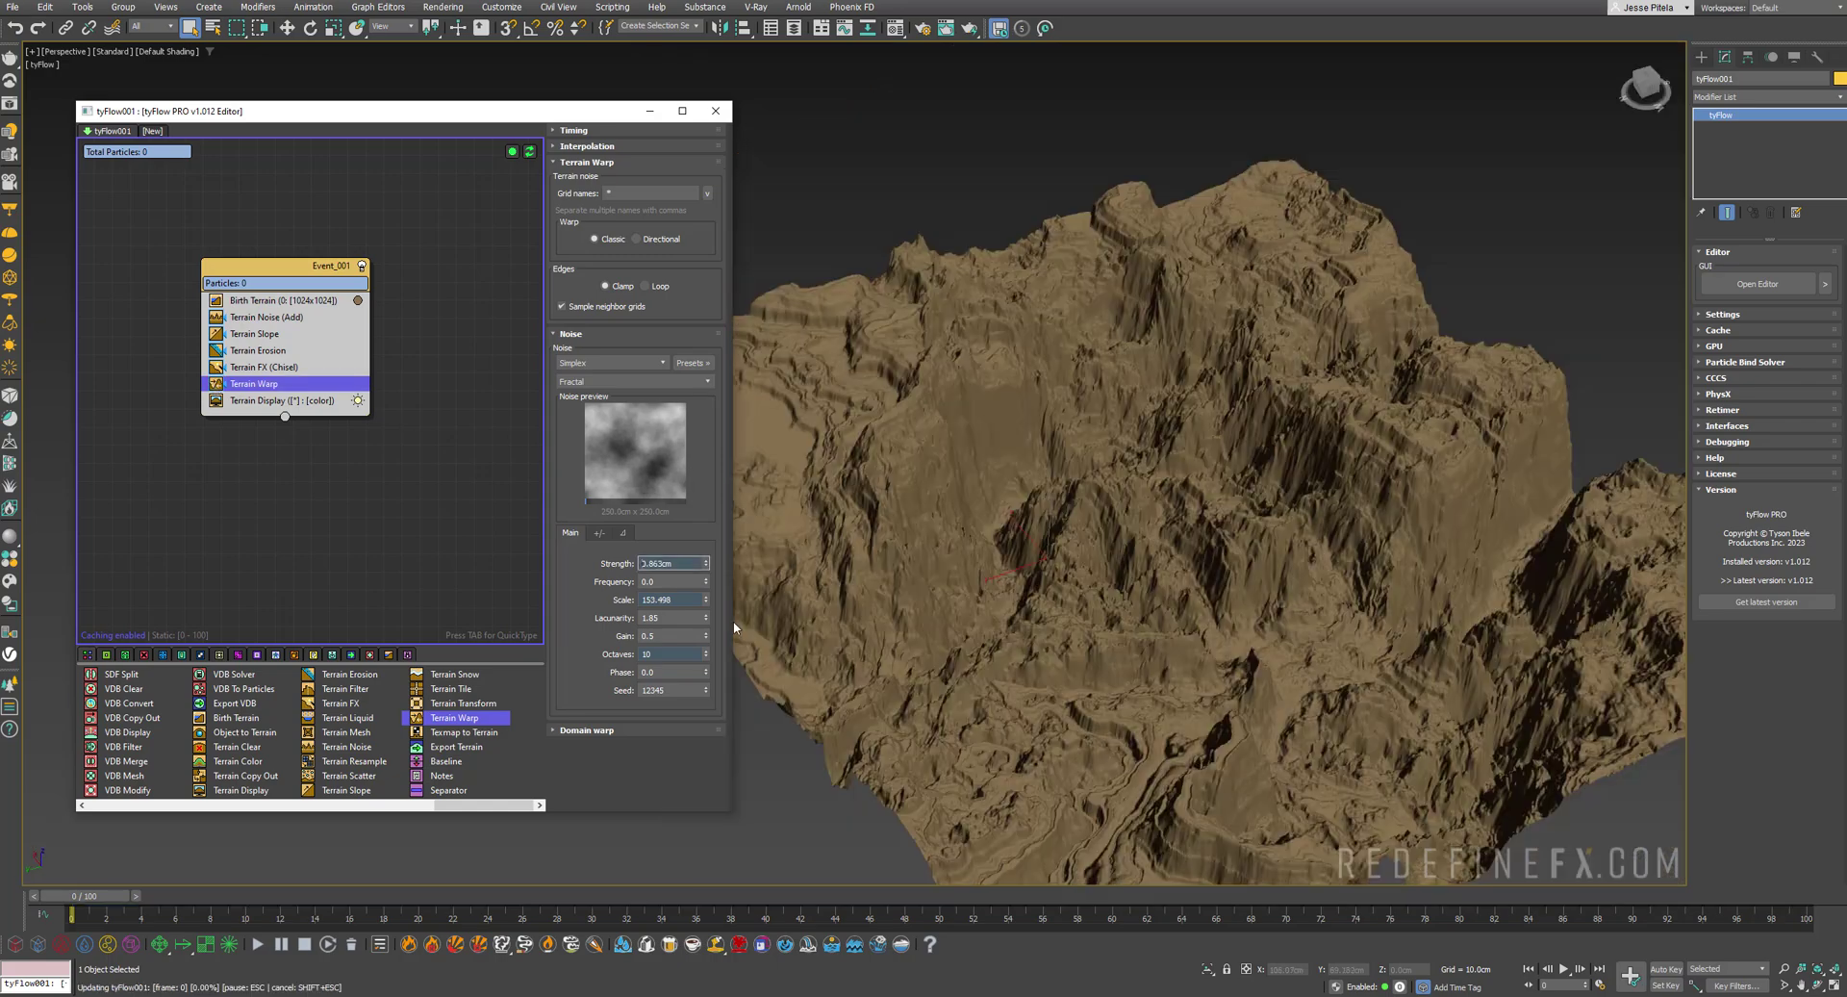
Try Terrain Warp with strength 0.207 cm, scale 153.498 and gain 0.576, and delete the operator
left_click_drag(733, 620, 771, 813)
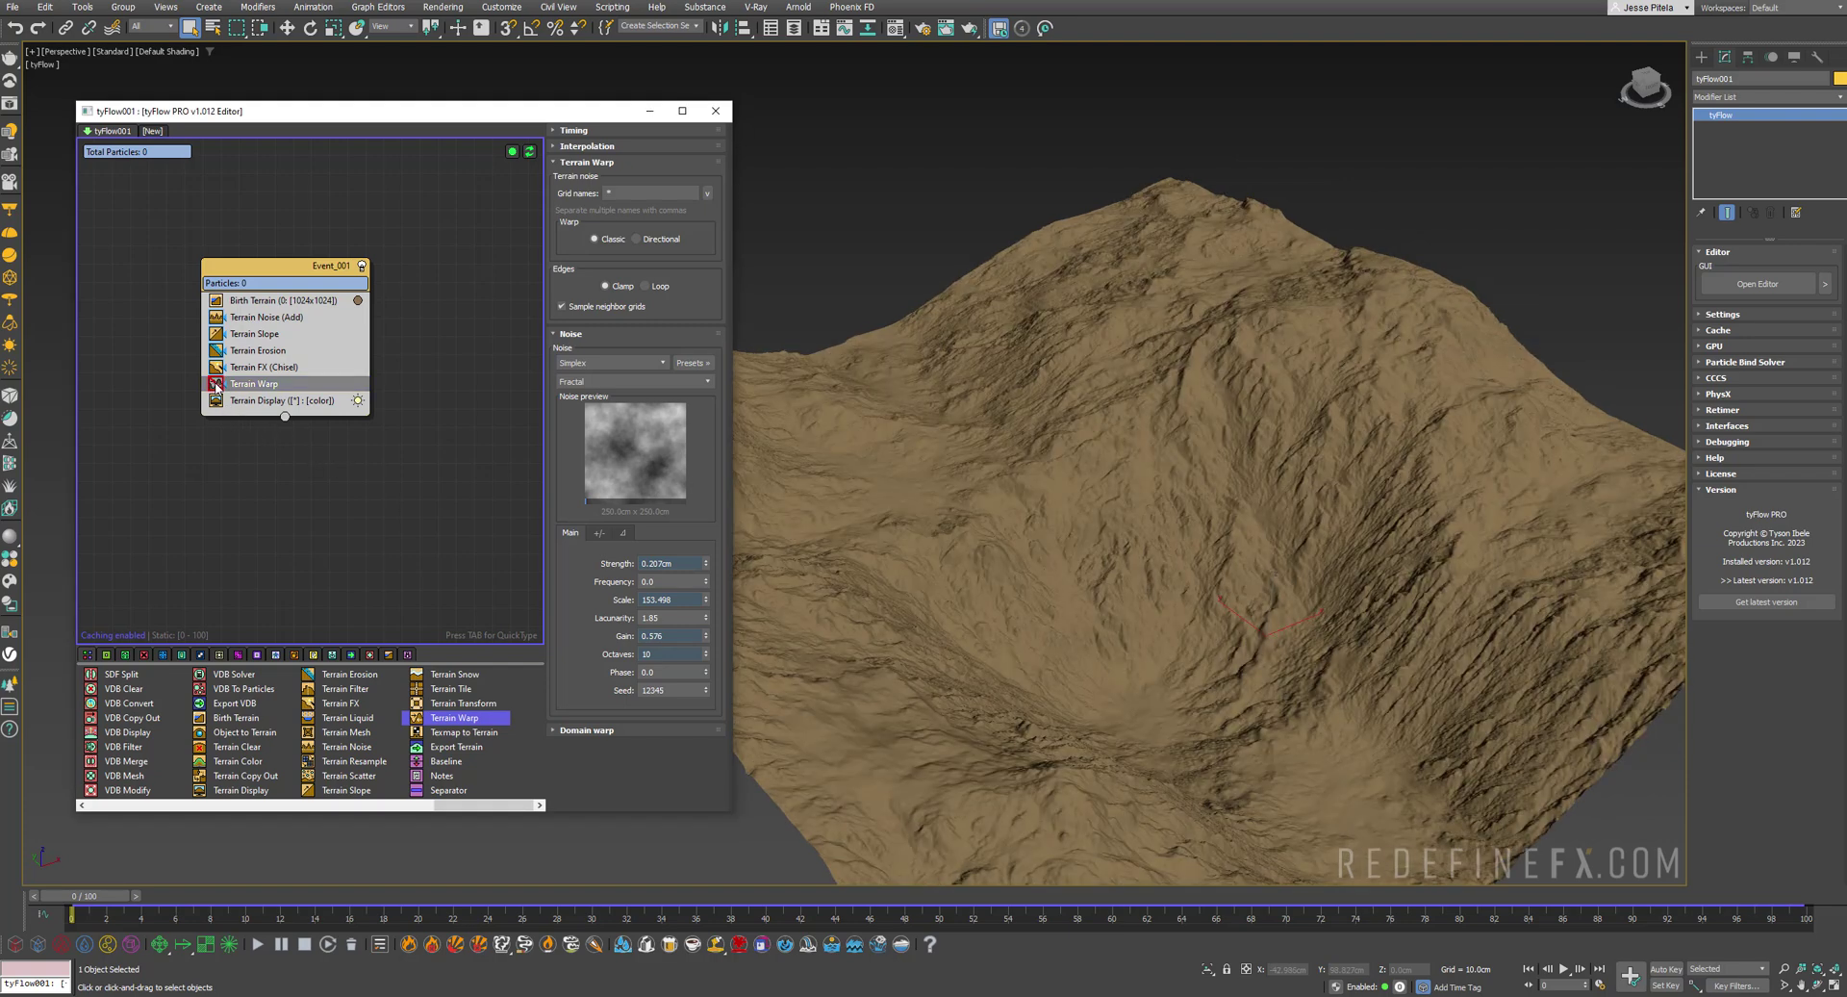
right_click(239, 388)
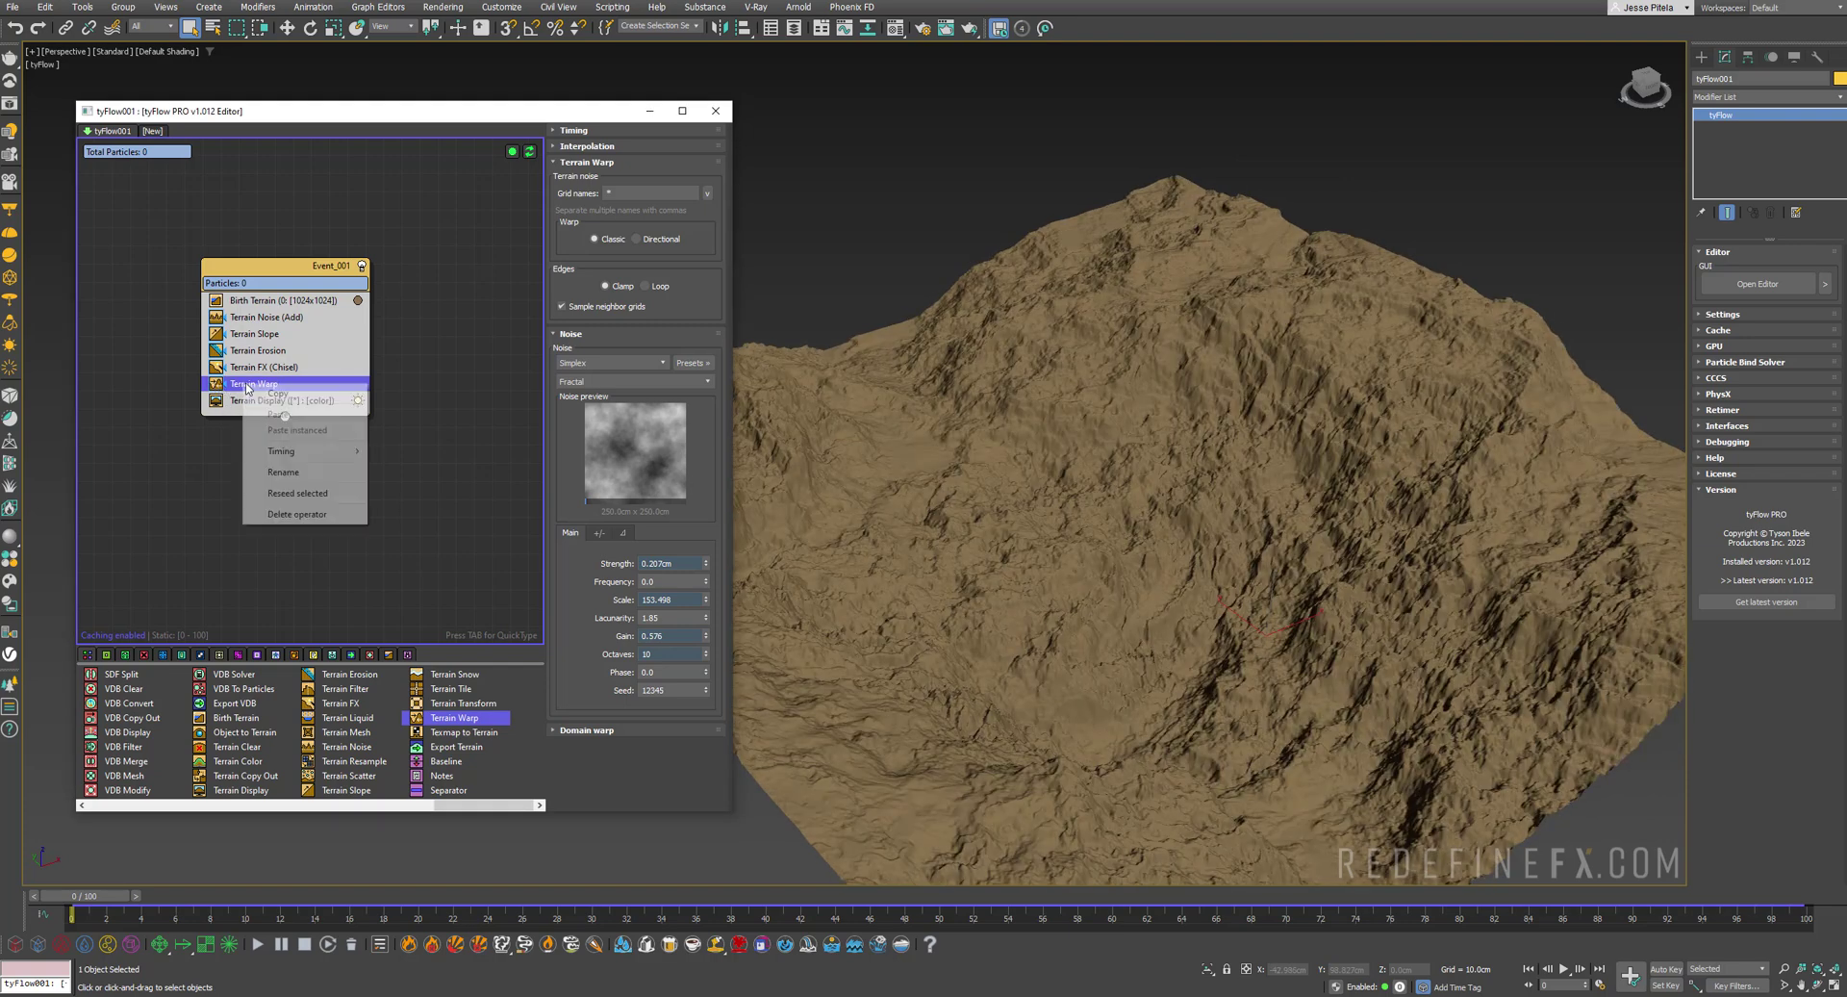
left_click(293, 513)
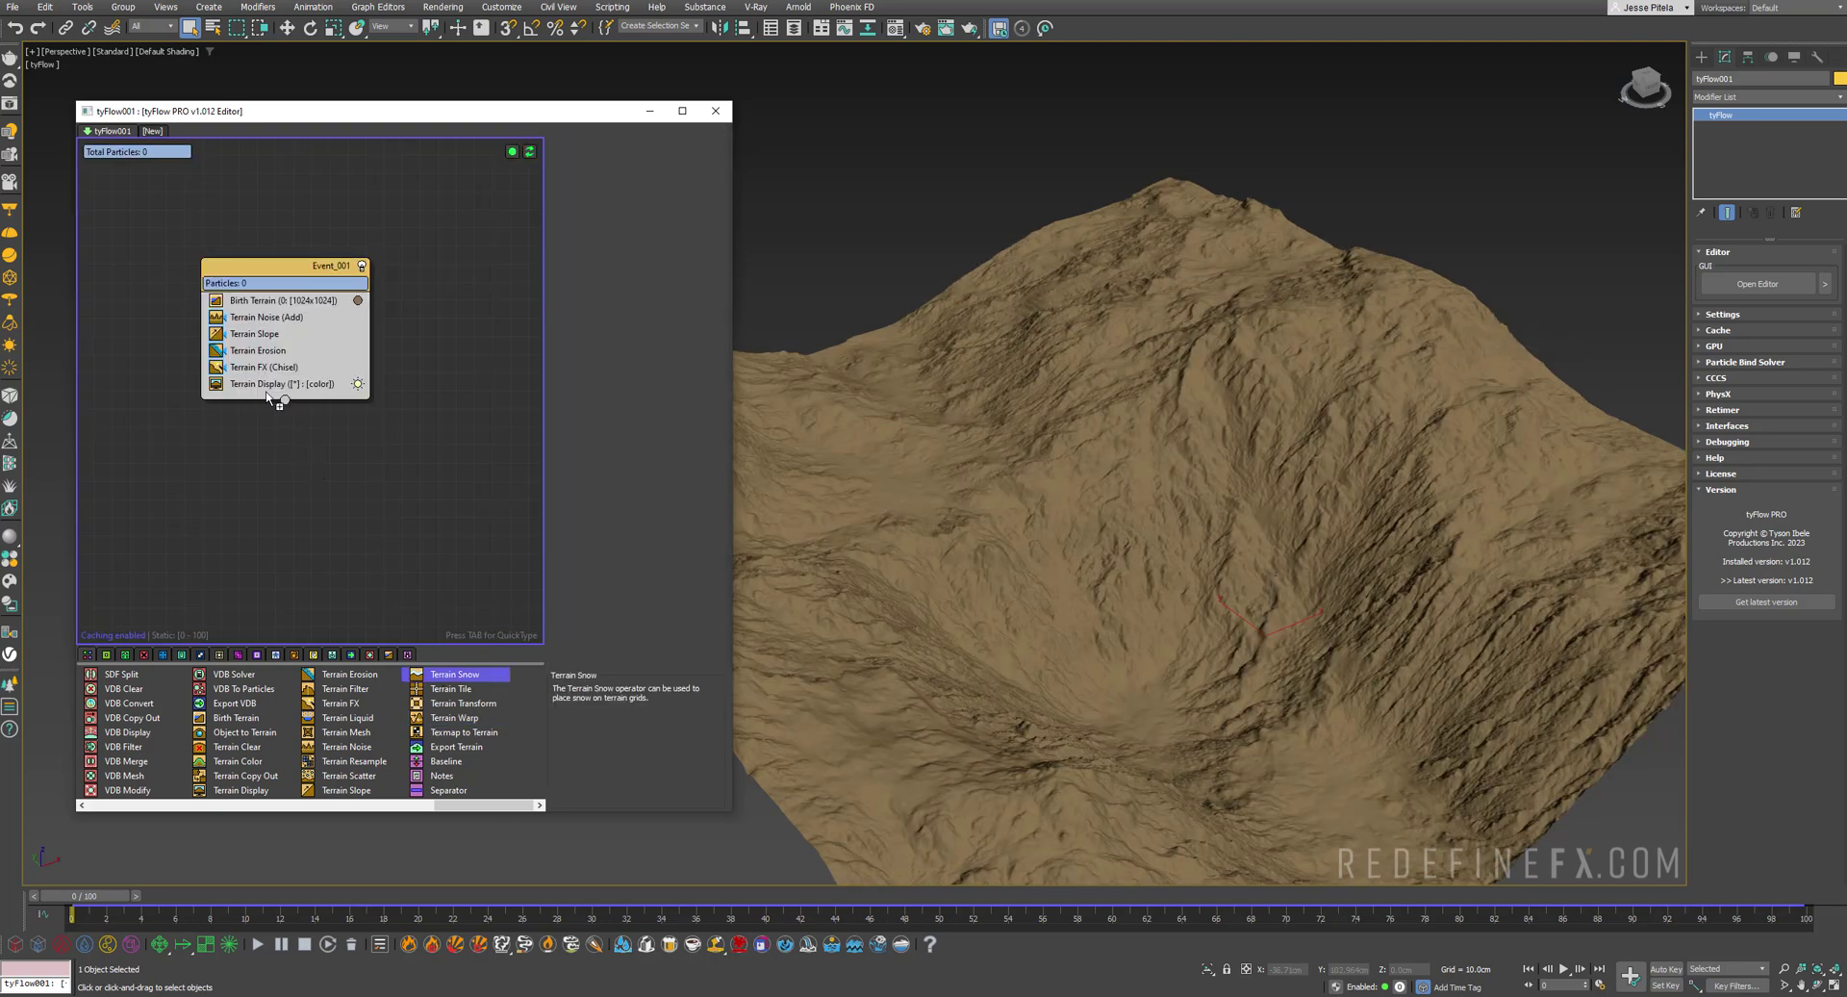
Insert a Terrain Snow operator between Terrain FX and Terrain Display and try raising its snow line
left_click_drag(265, 376, 265, 378)
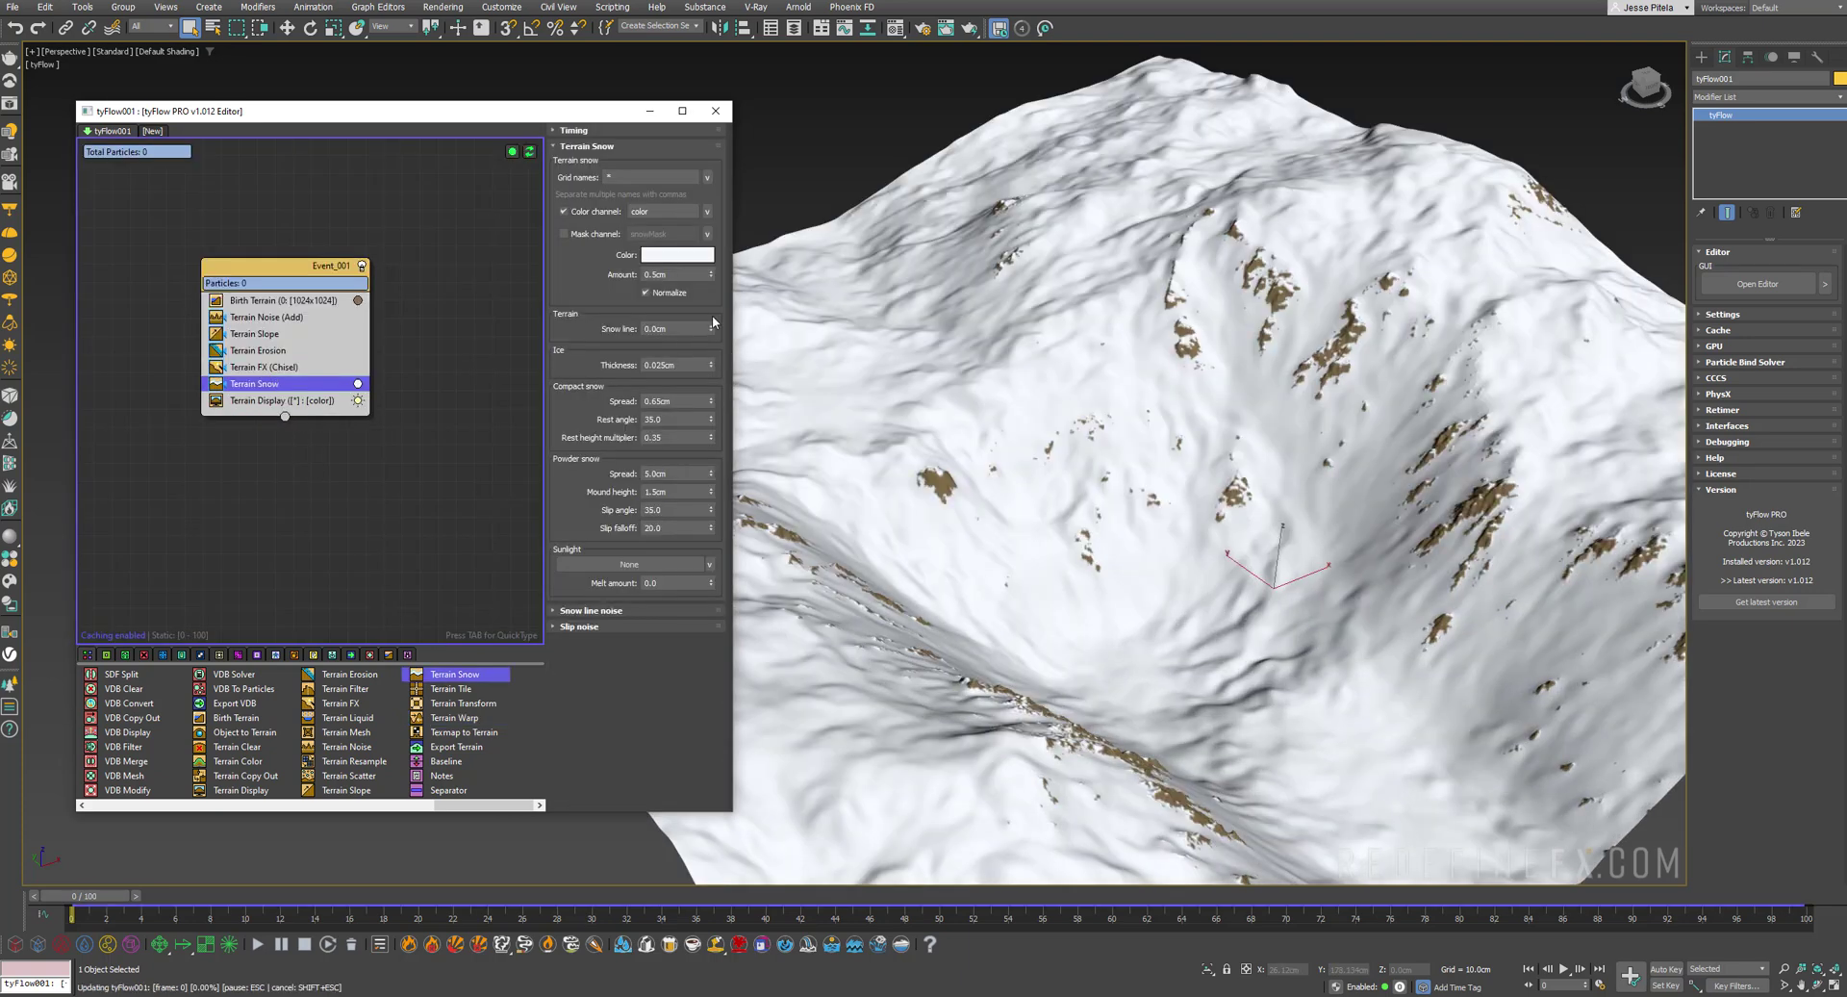
left_click_drag(711, 329, 741, 253)
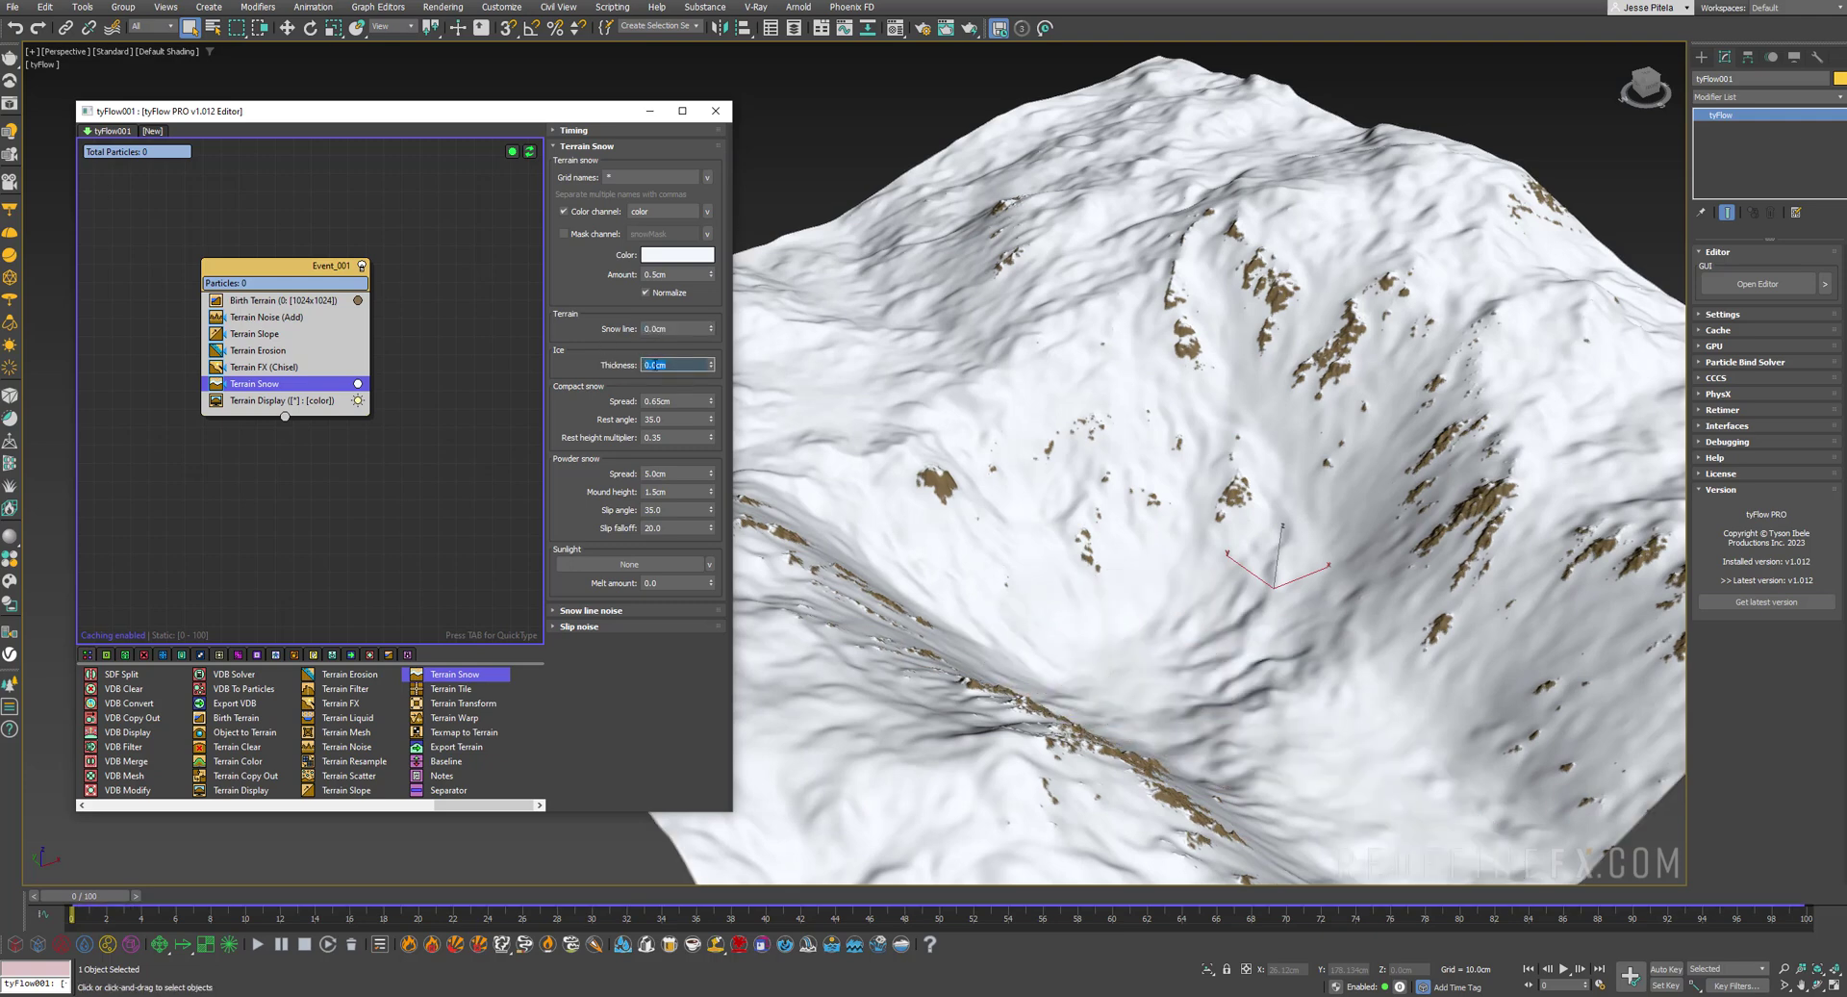
Try an ice thickness of 10 cm on Terrain Snow, set it to 0 cm, and set the compact snow spread to 0.893 cm
type("13")
key("Return")
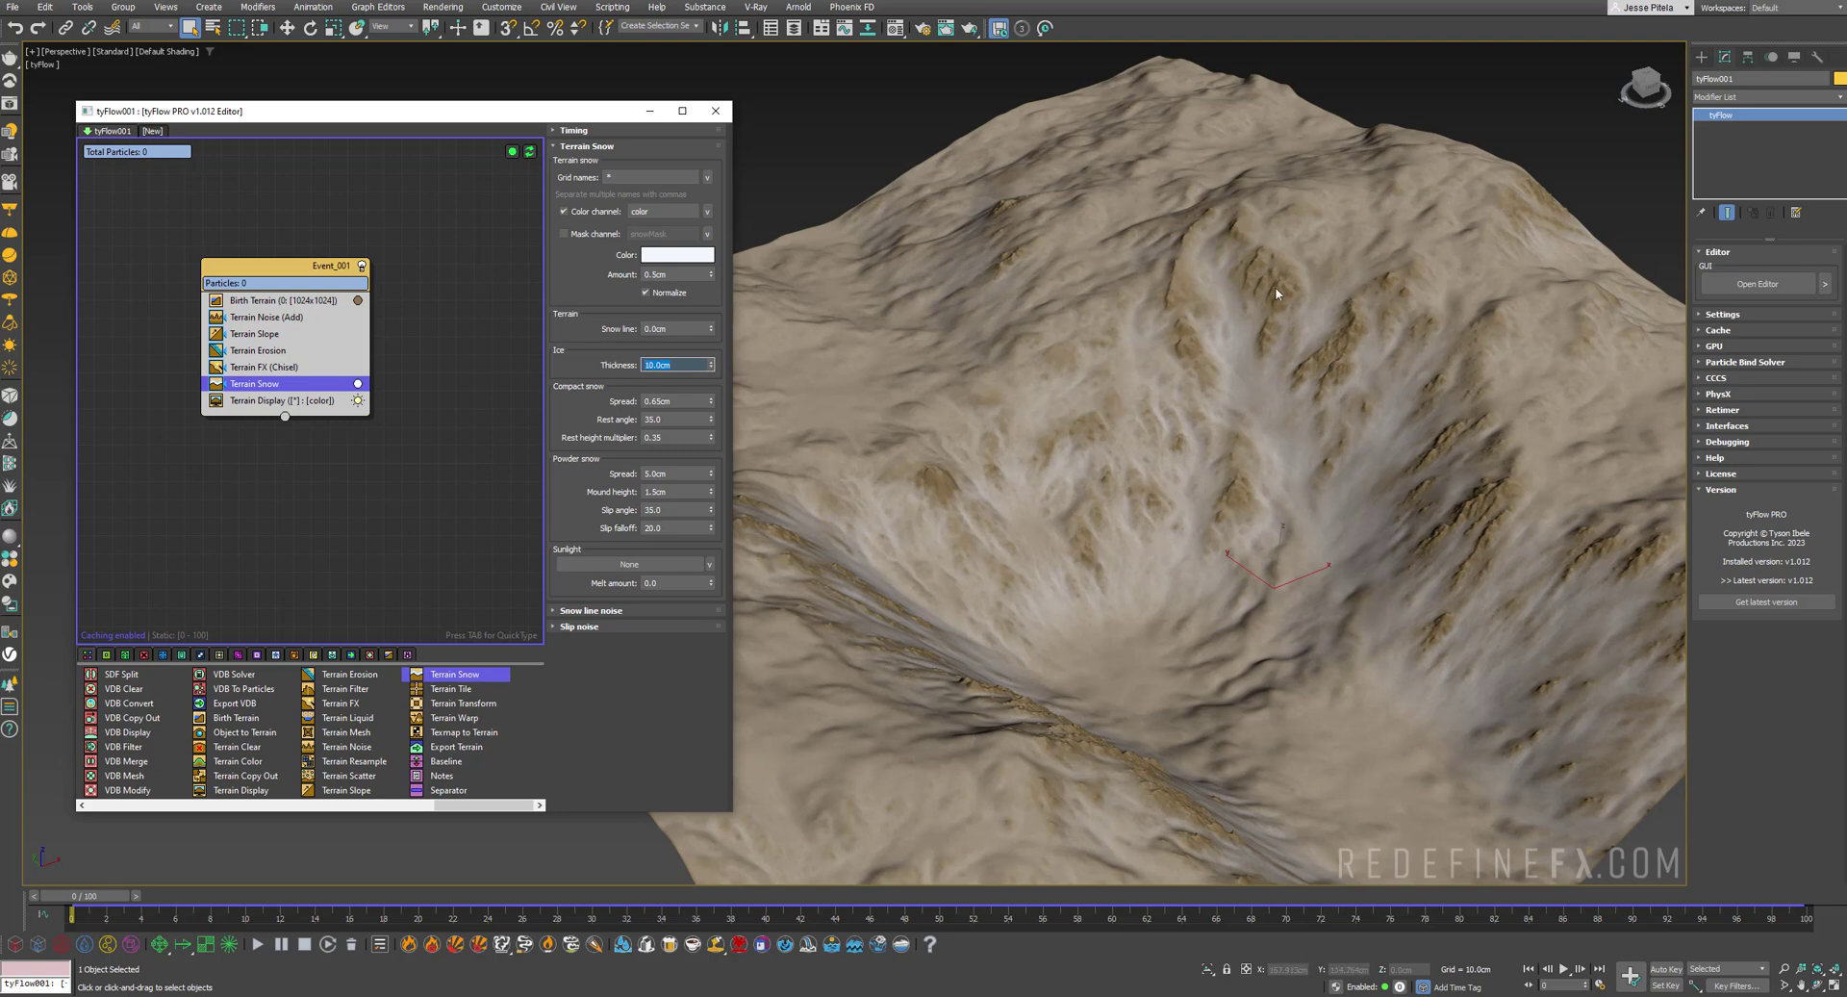
type("0")
key("Return")
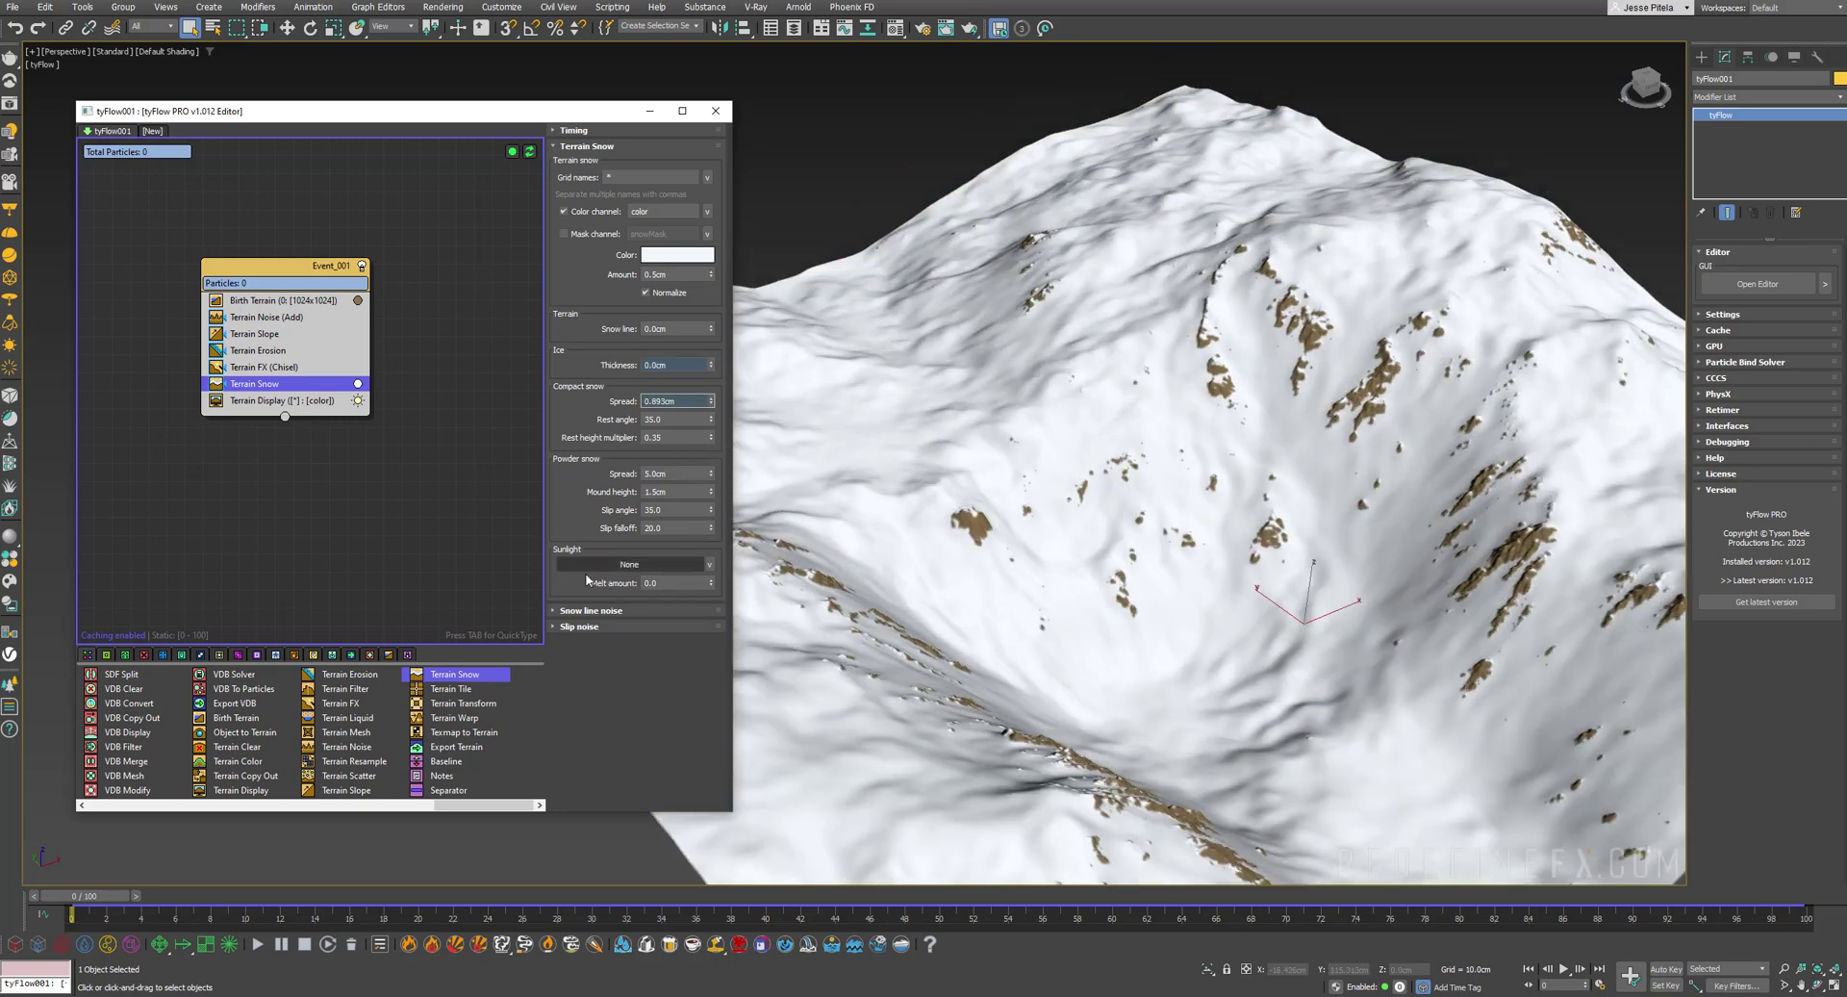
Create a Target Direct light beside the terrain, aimed across it, and raise the light well above the ground
left_click(1702, 57)
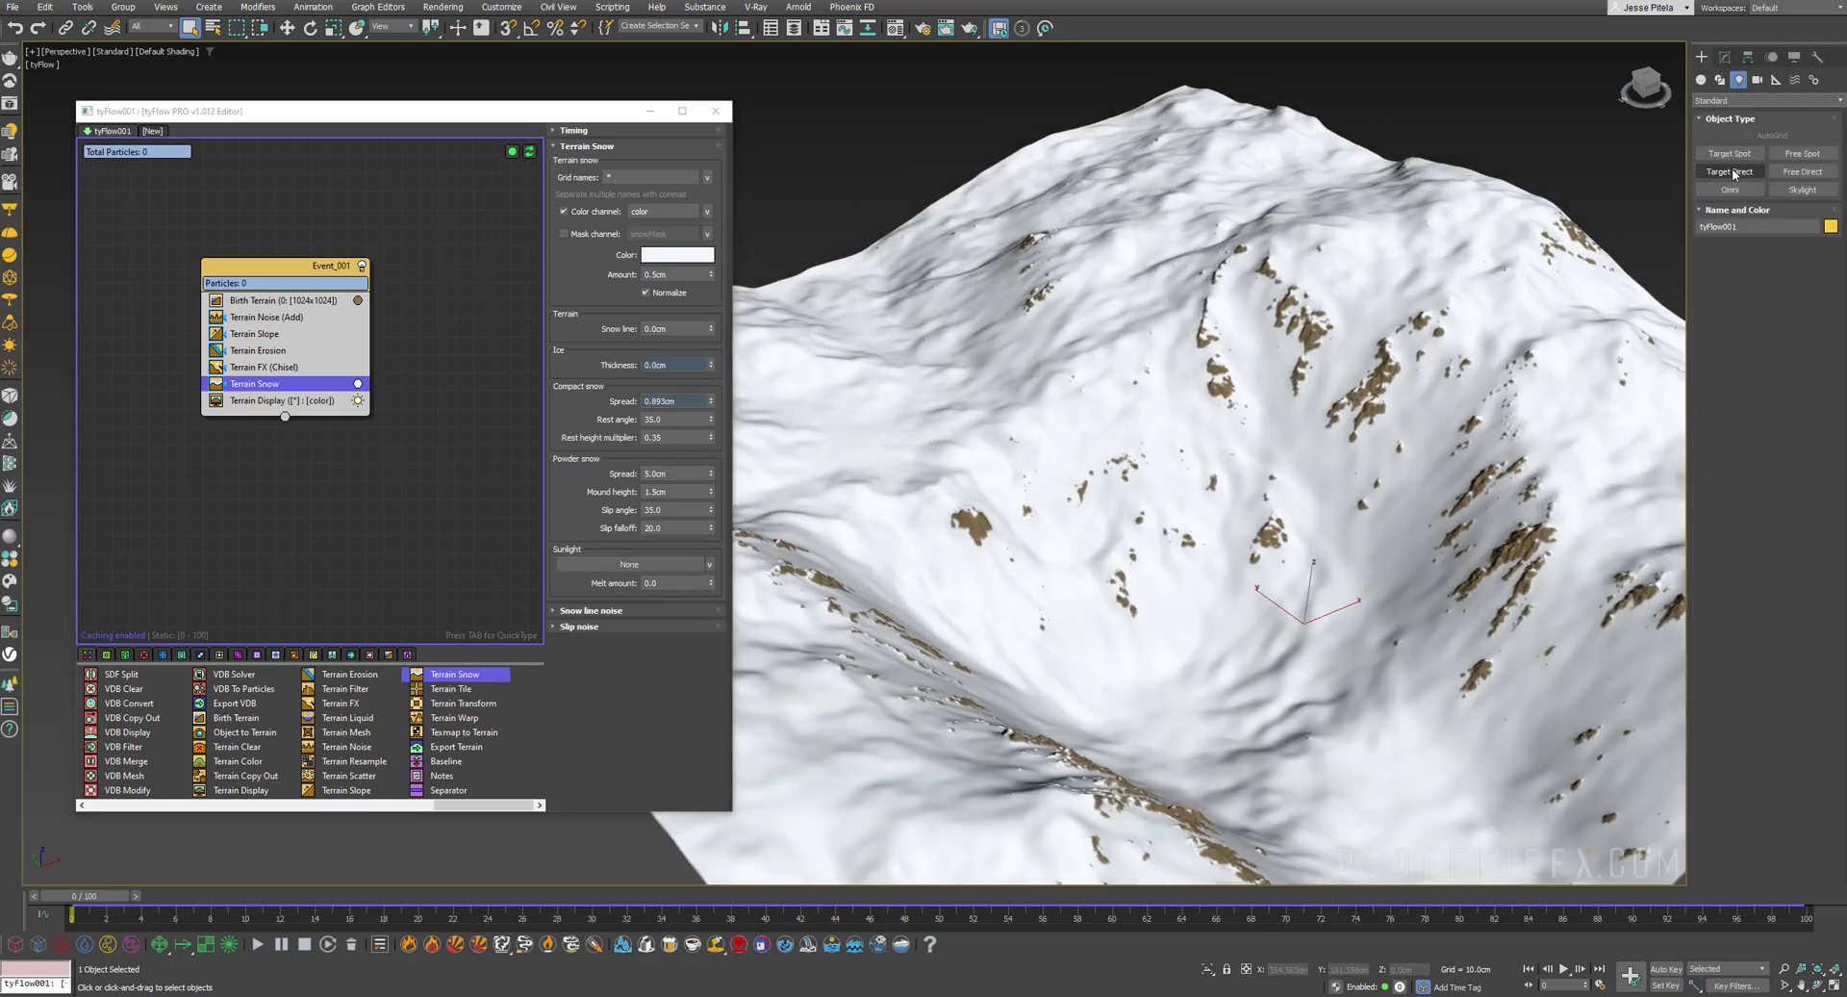
left_click(1735, 174)
scroll(1250, 491, "down", 10)
left_click_drag(956, 619, 1164, 558)
right_click(1145, 567)
middle_click_drag(1068, 613, 943, 635, "alt")
key("w")
left_click_drag(915, 543, 915, 301)
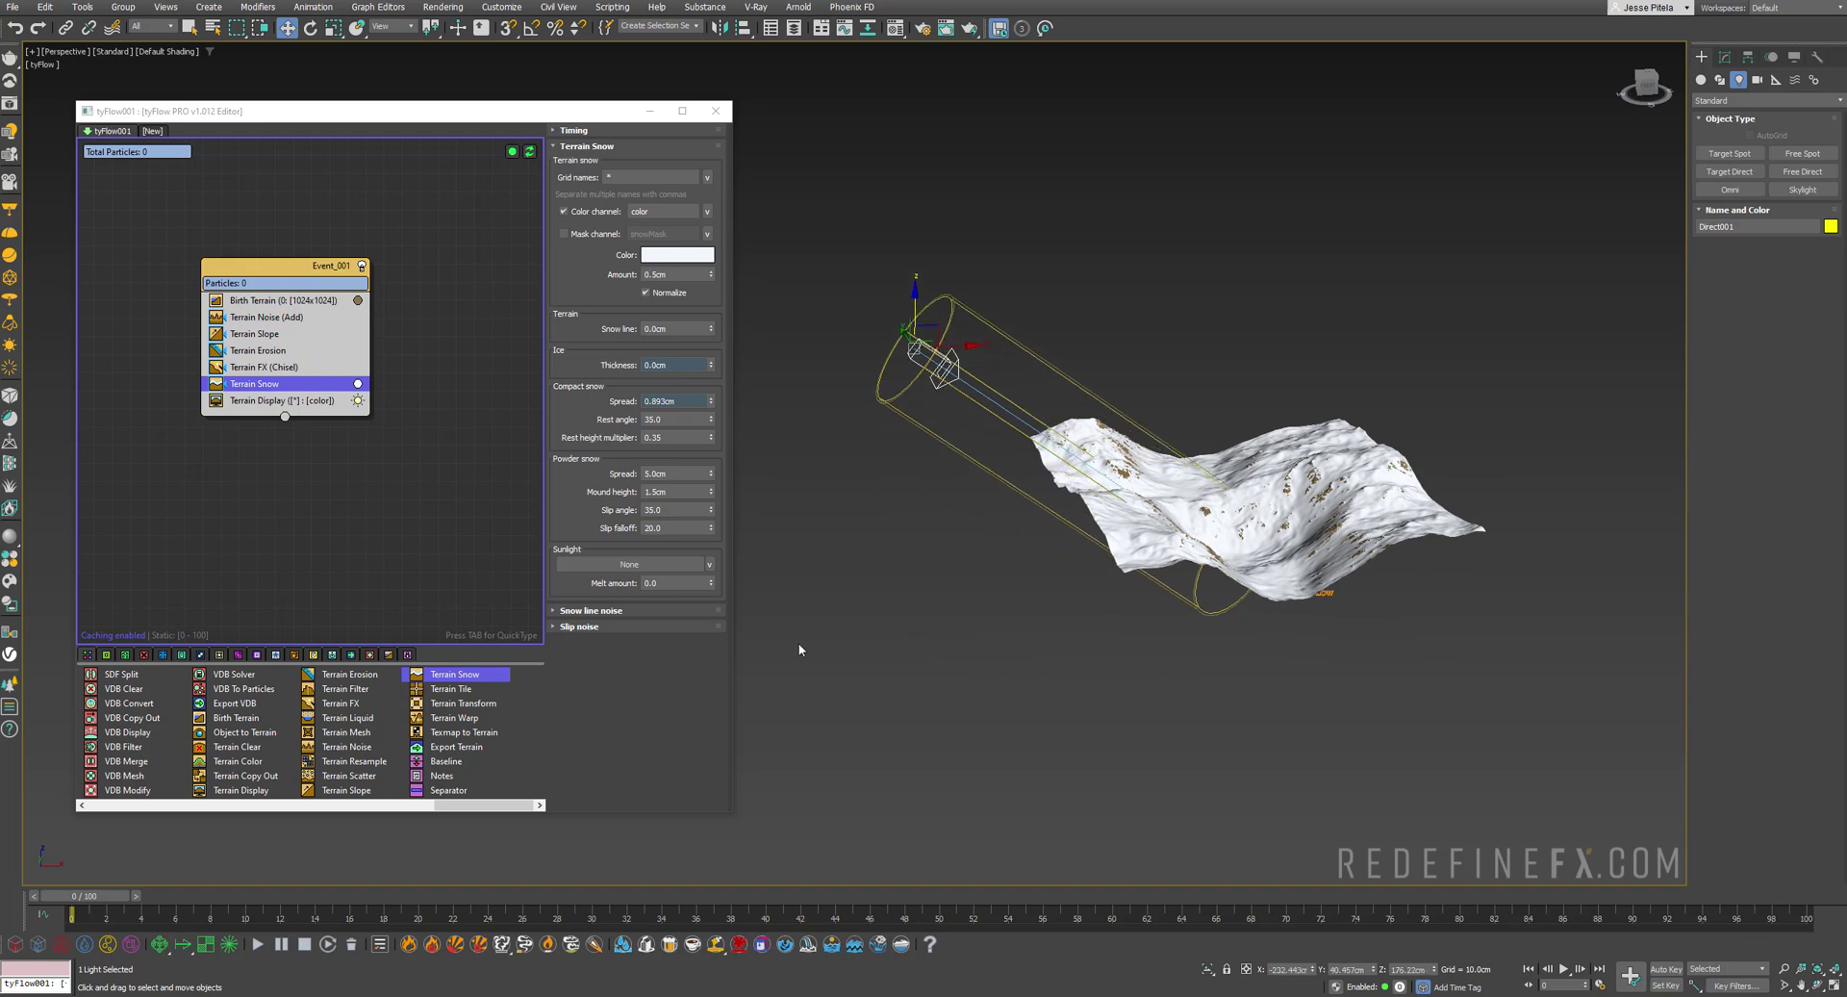
Assign the direct light as the Terrain Snow sunlight and set the melt amount to about 1.004
left_click(583, 563)
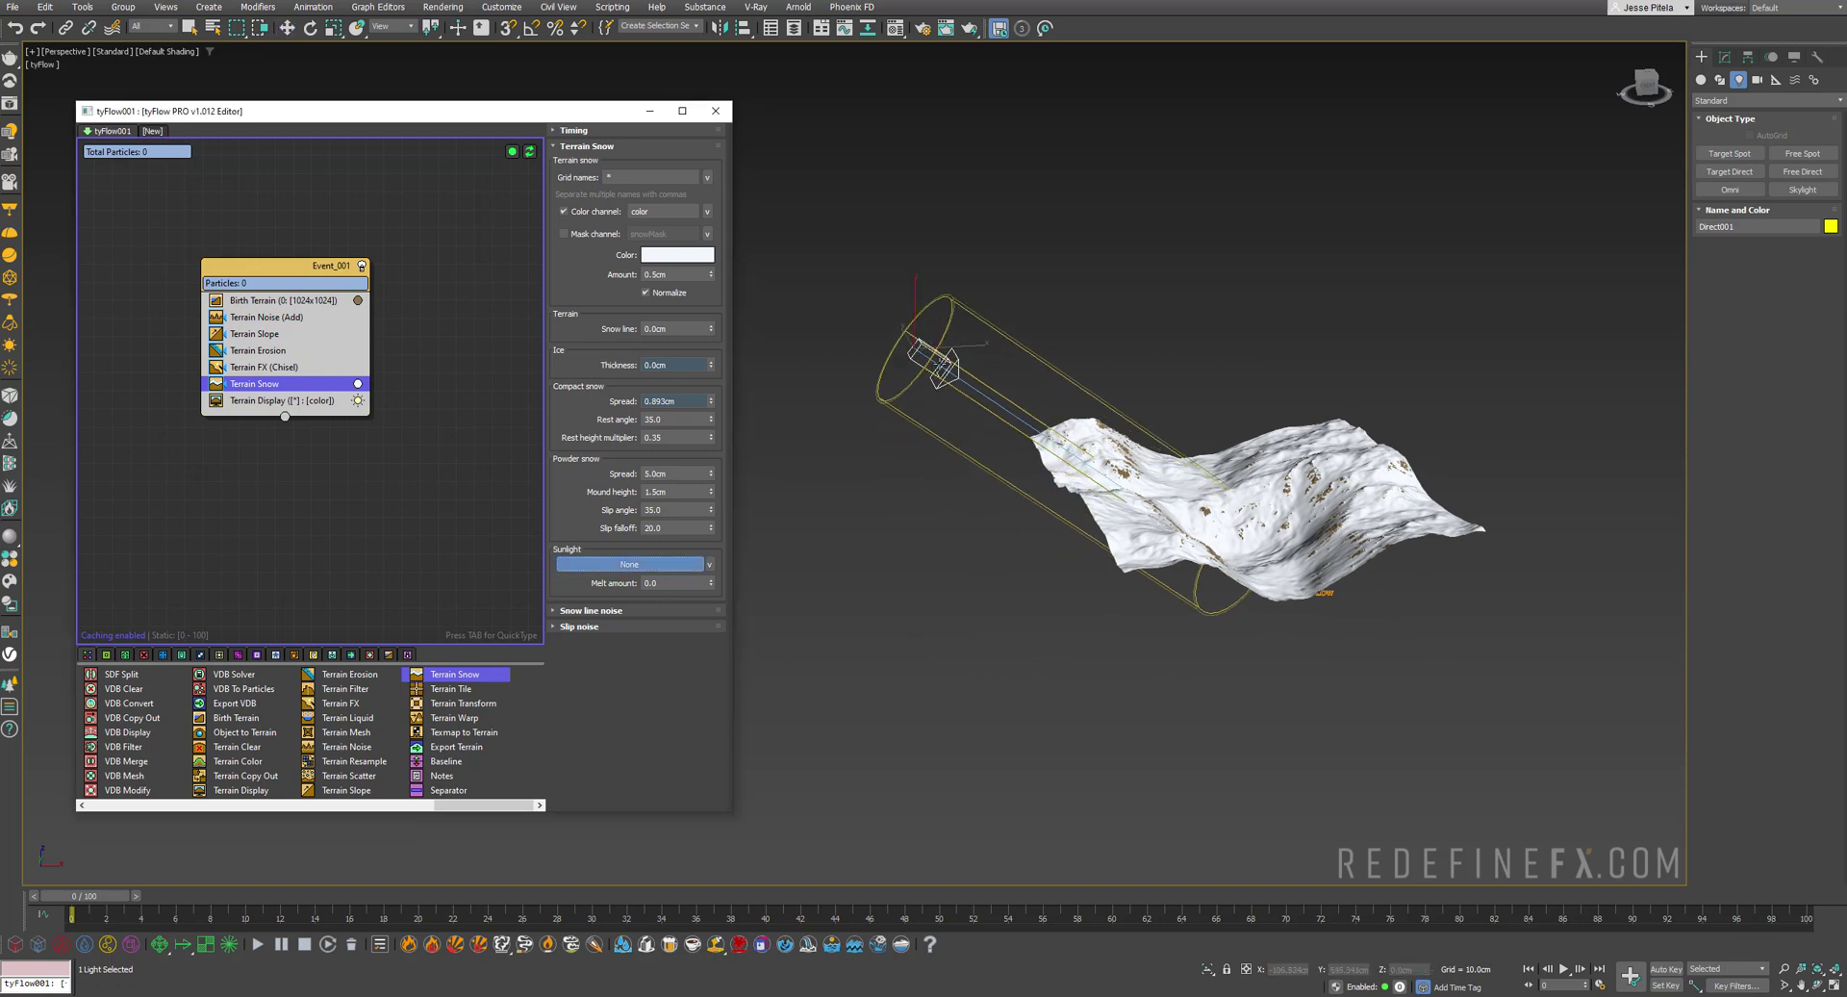
left_click(936, 367)
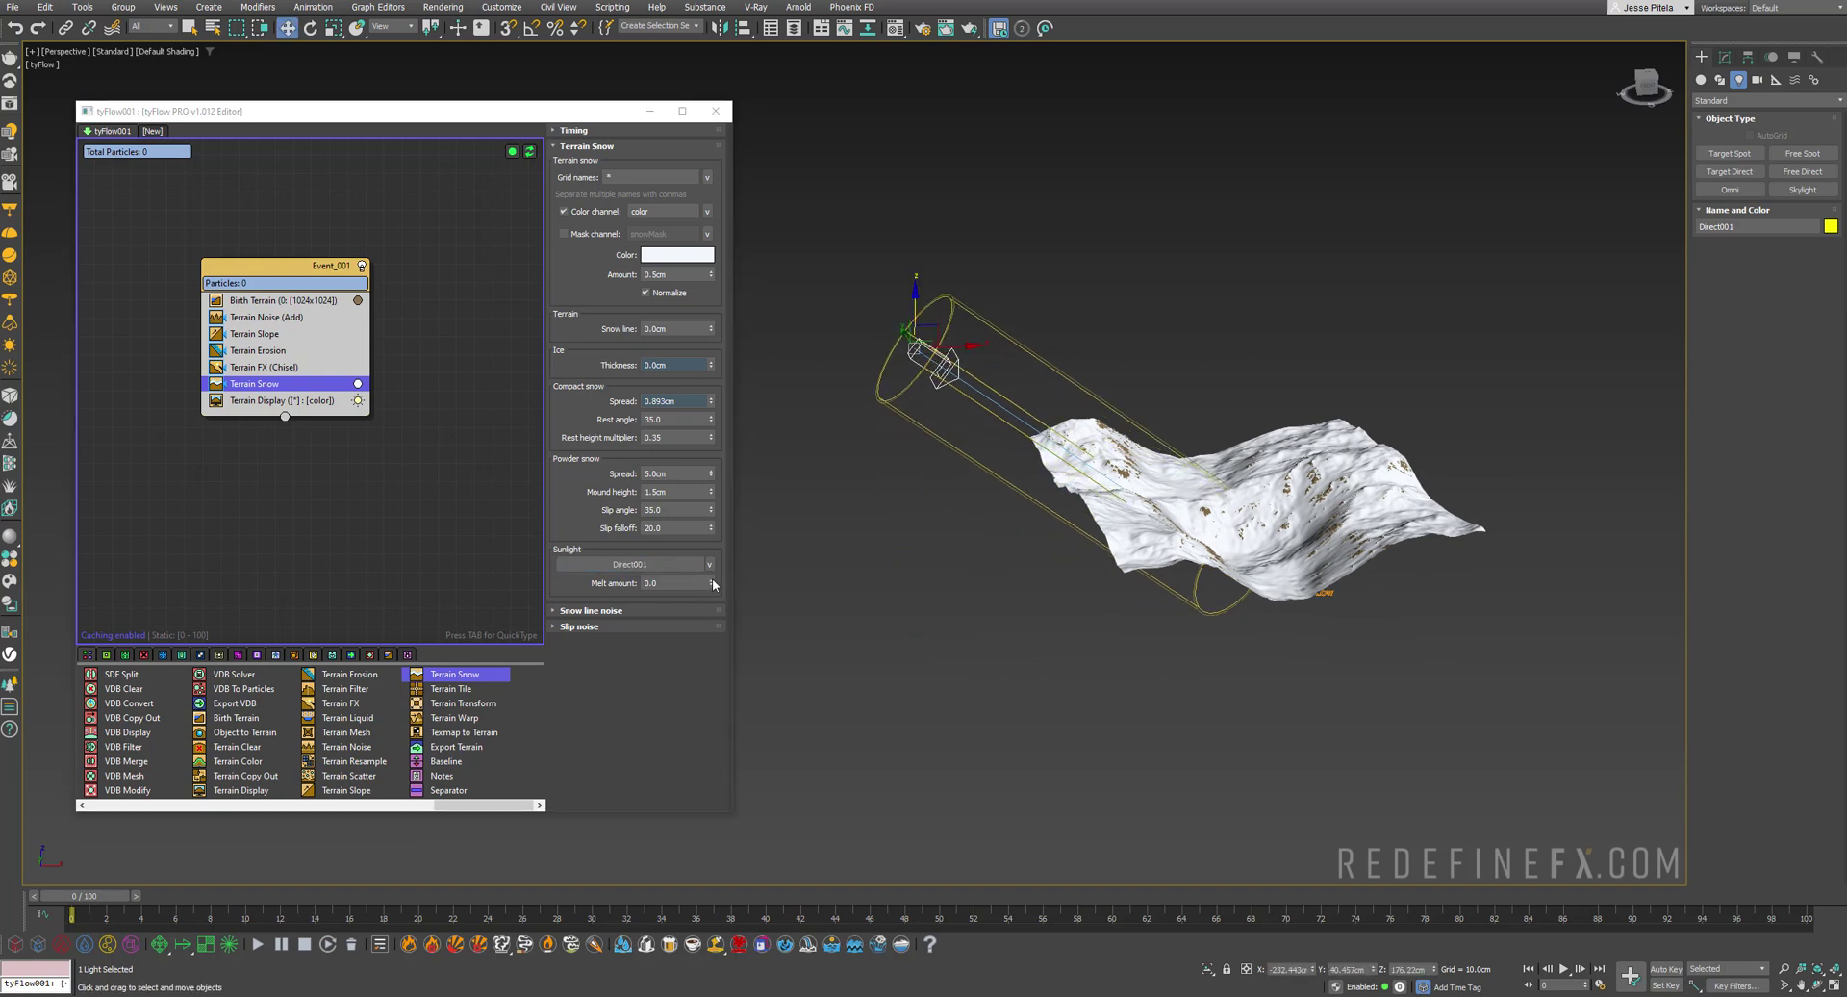
left_click_drag(714, 580, 723, 575)
middle_click_drag(1060, 409, 1087, 465, "alt")
scroll(1087, 465, "up", 2)
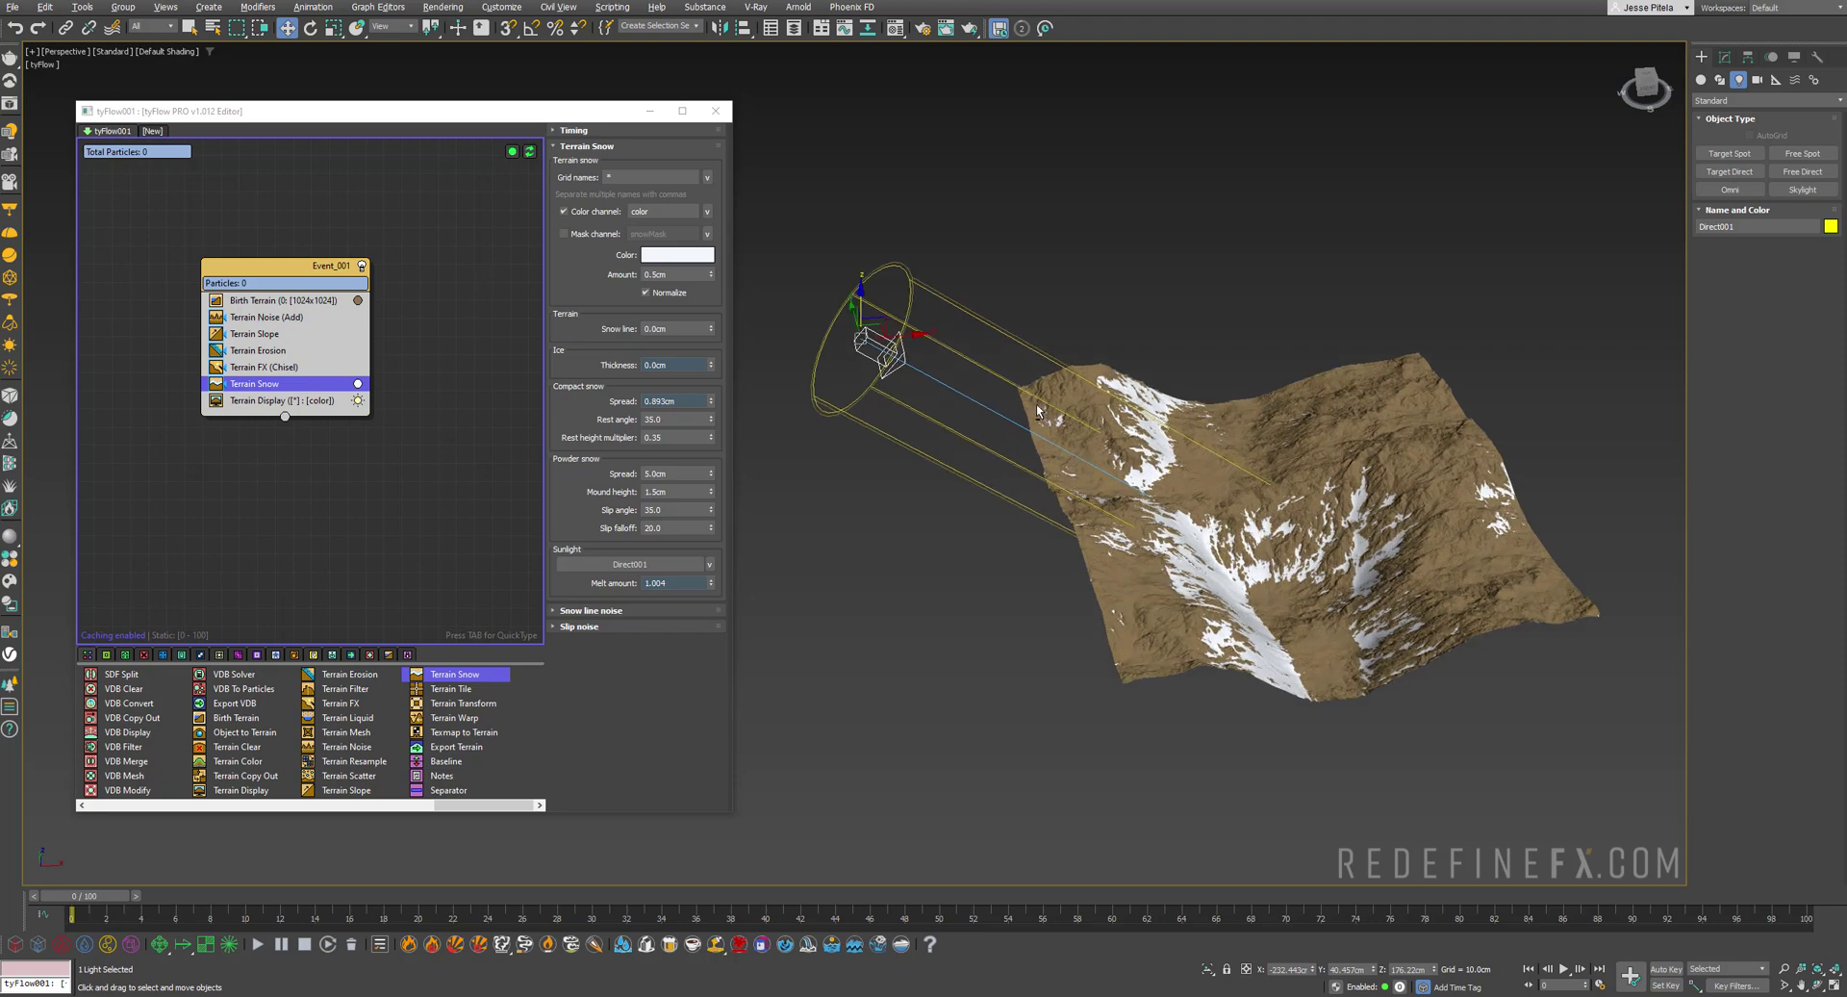
Move the direct light to the opposite side of the terrain, lower it to about 77 cm, and set the snow melt amount to 1.25
middle_click_drag(1038, 410, 932, 322, "alt")
left_click_drag(909, 299, 1277, 318)
left_click_drag(1414, 343, 1679, 404)
middle_click_drag(1393, 453, 1106, 412)
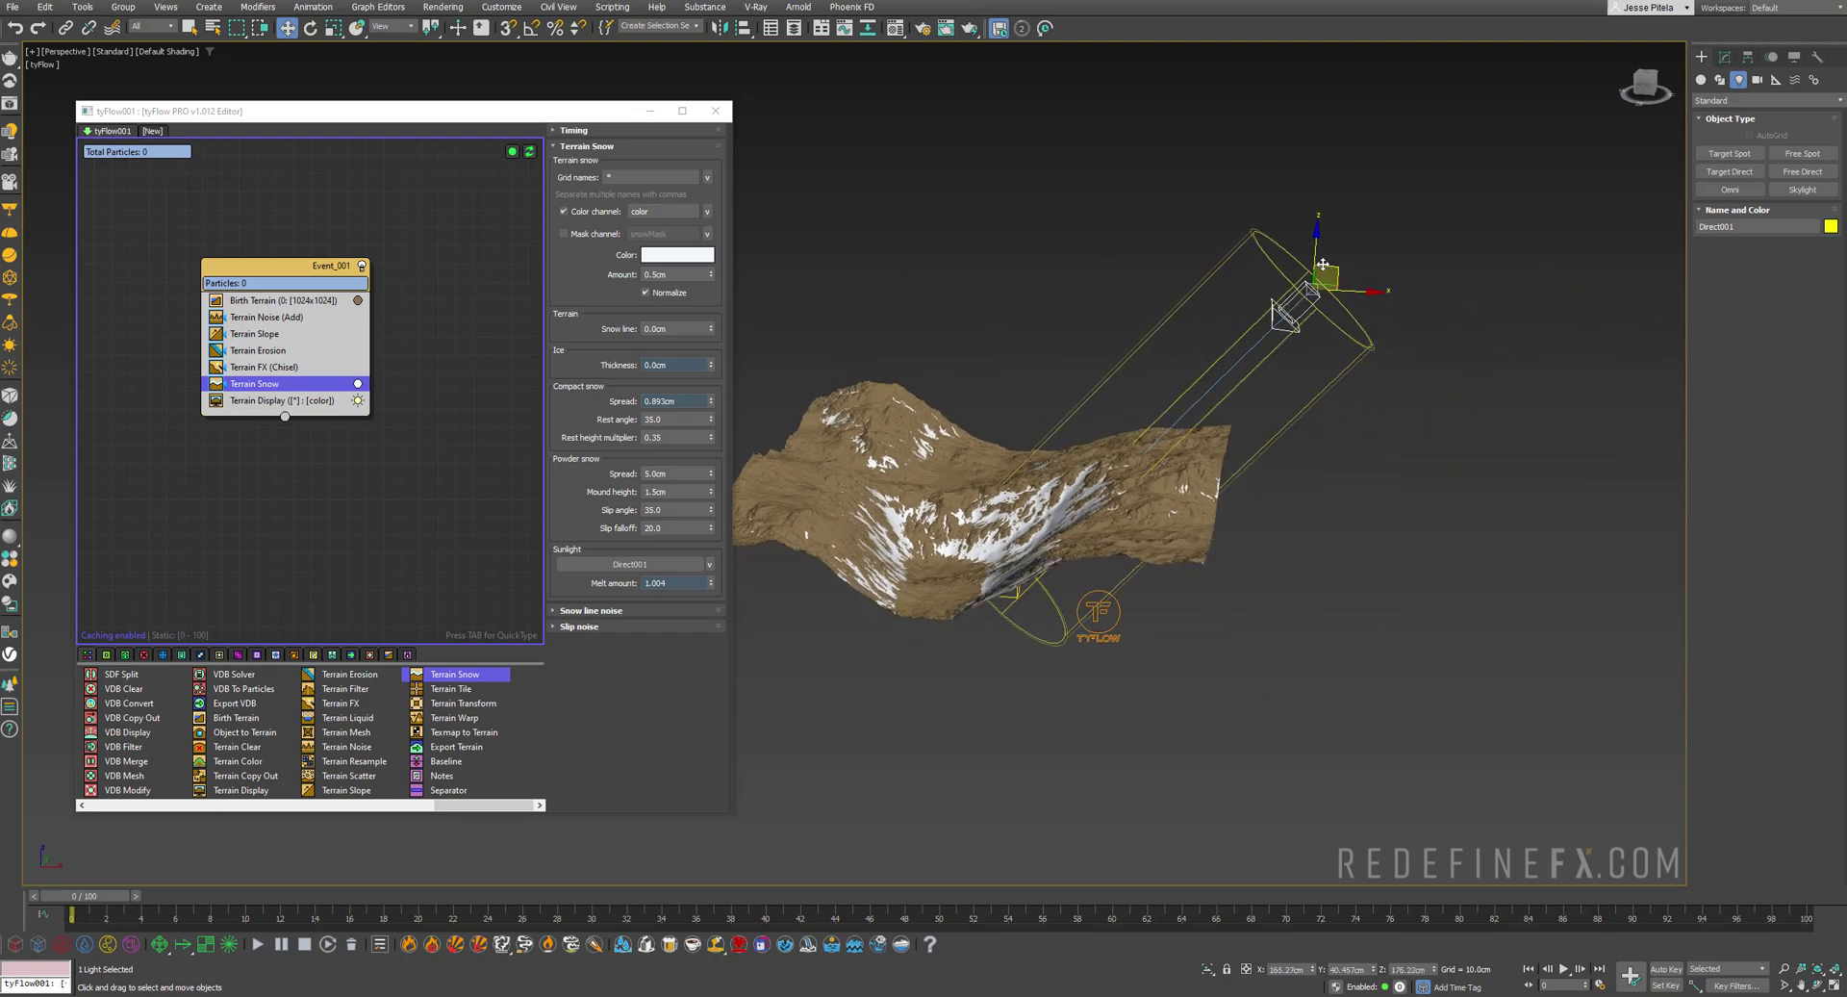
left_click_drag(1320, 258, 1318, 409)
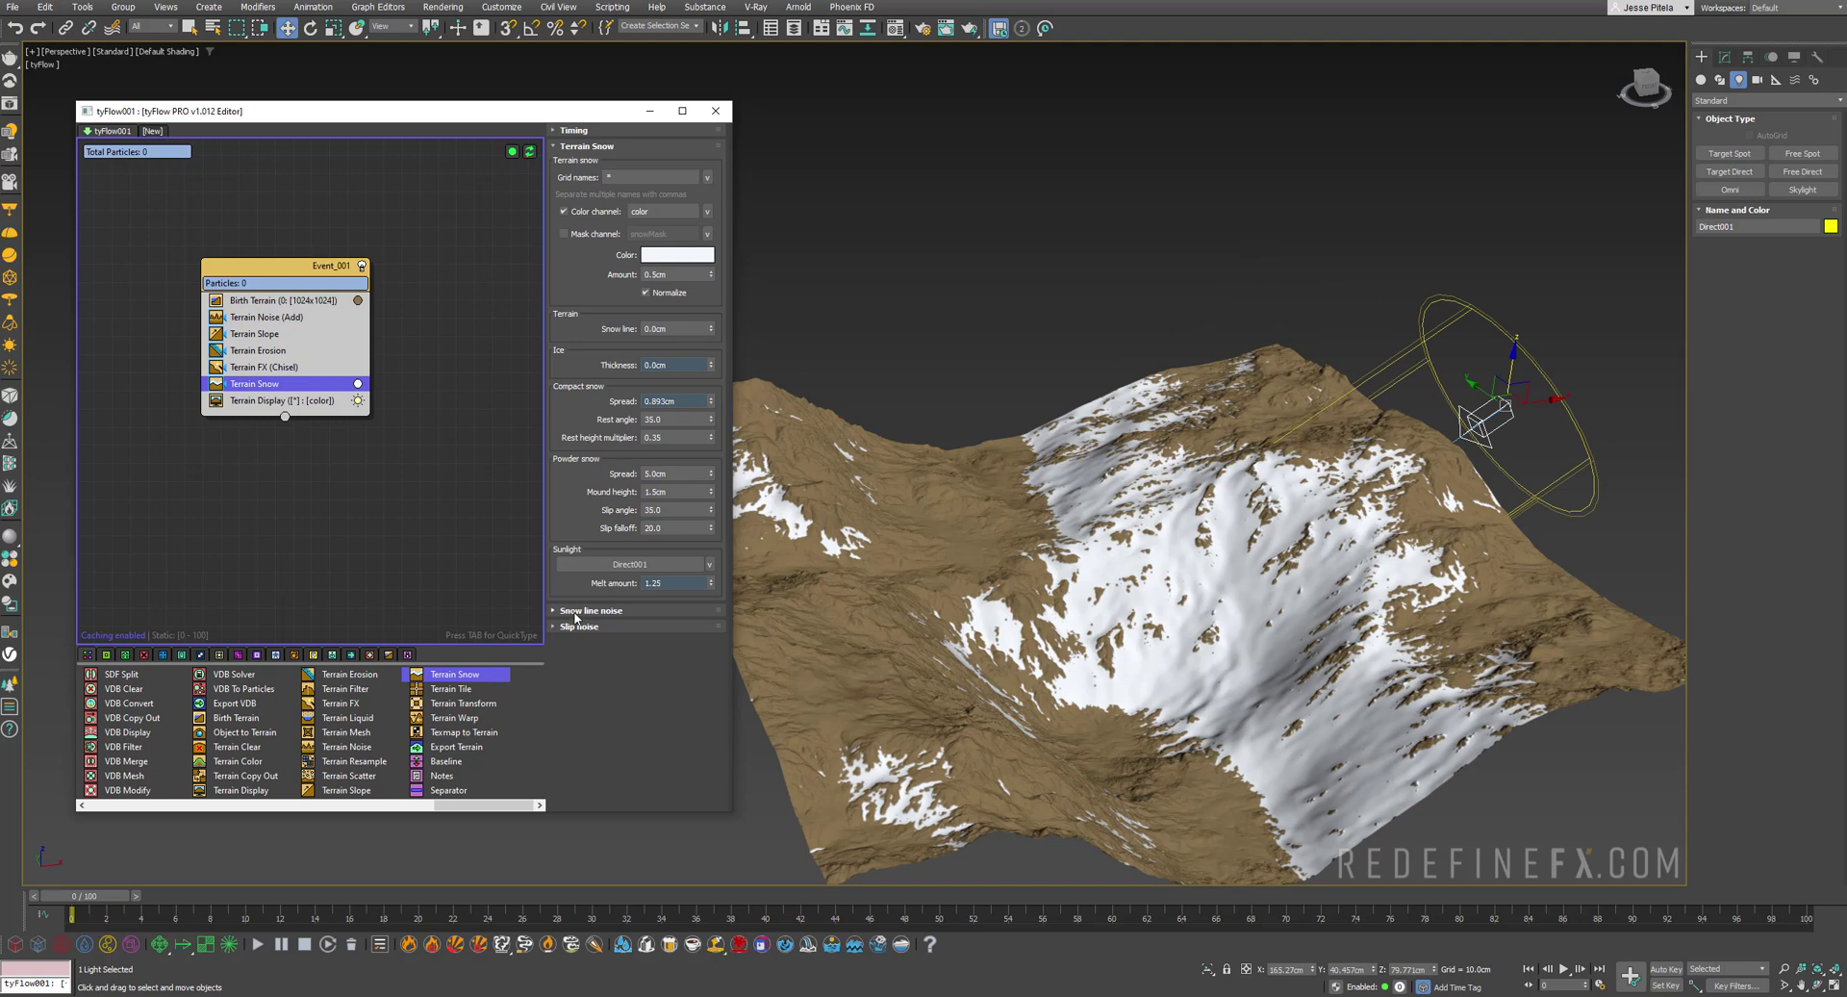
Set the strength of the Terrain Snow snow line noise to 50 cm
left_click(575, 610)
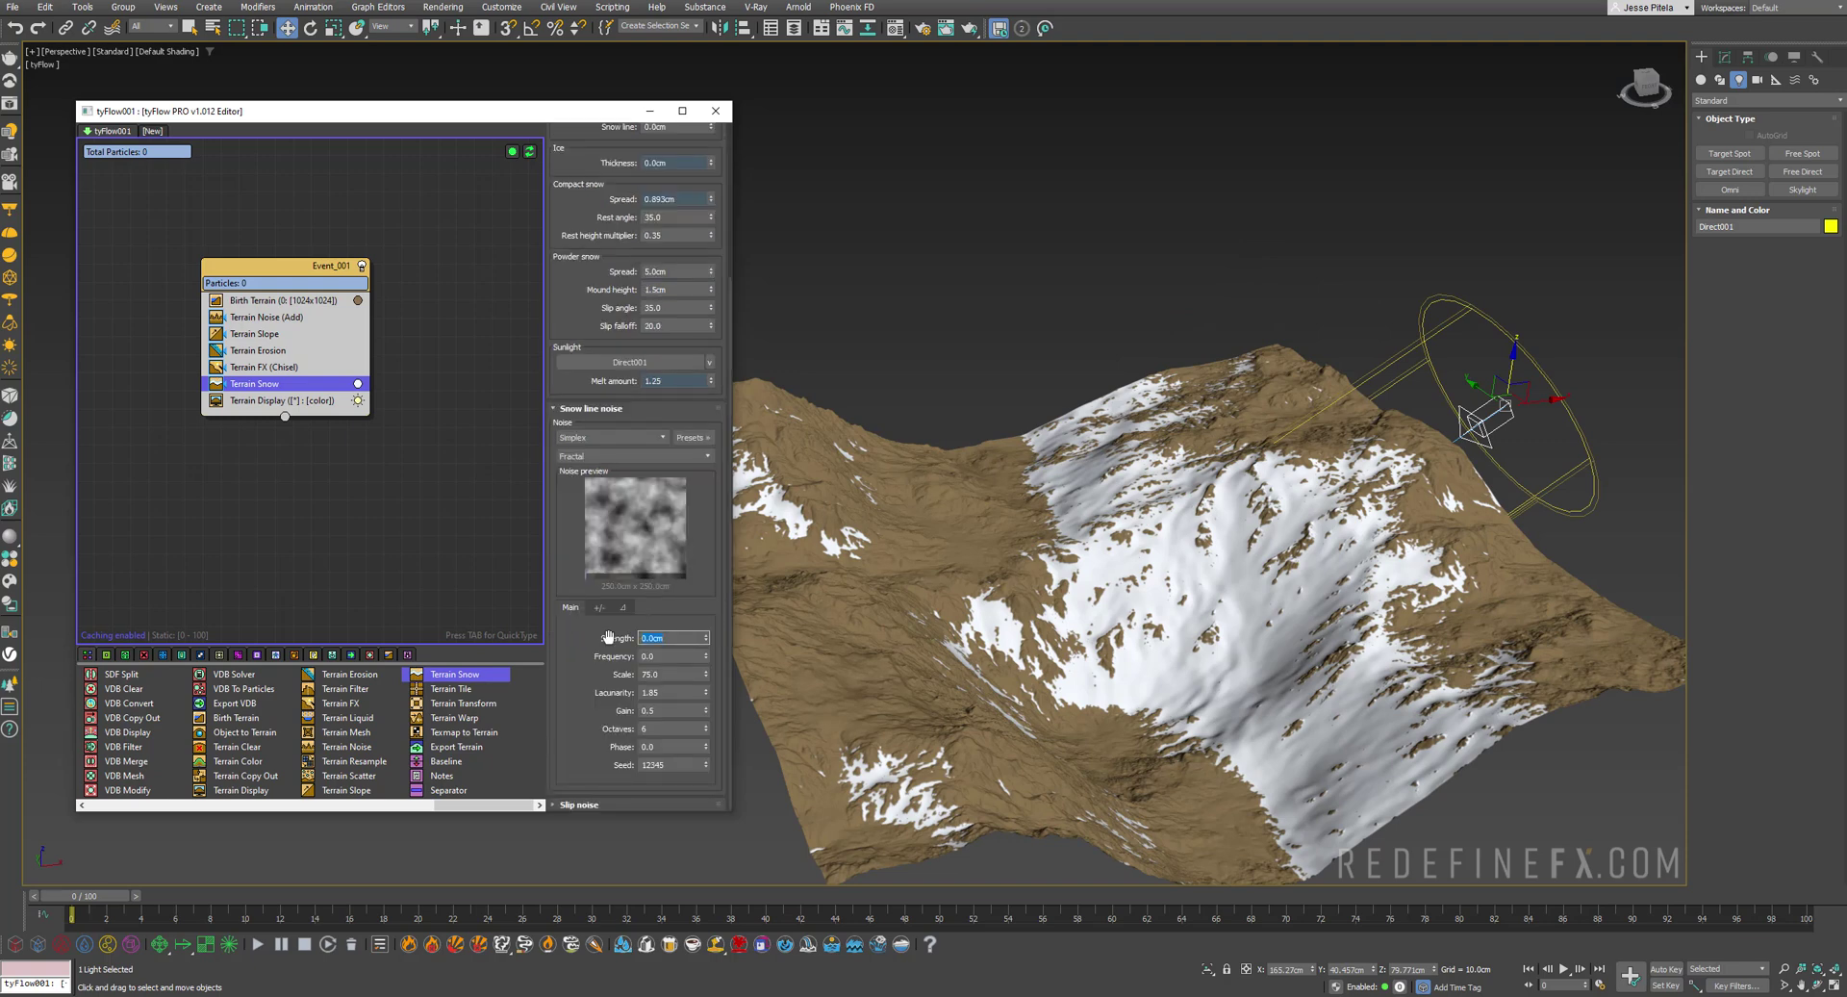
key("Return")
scroll(1106, 658, "up", 5)
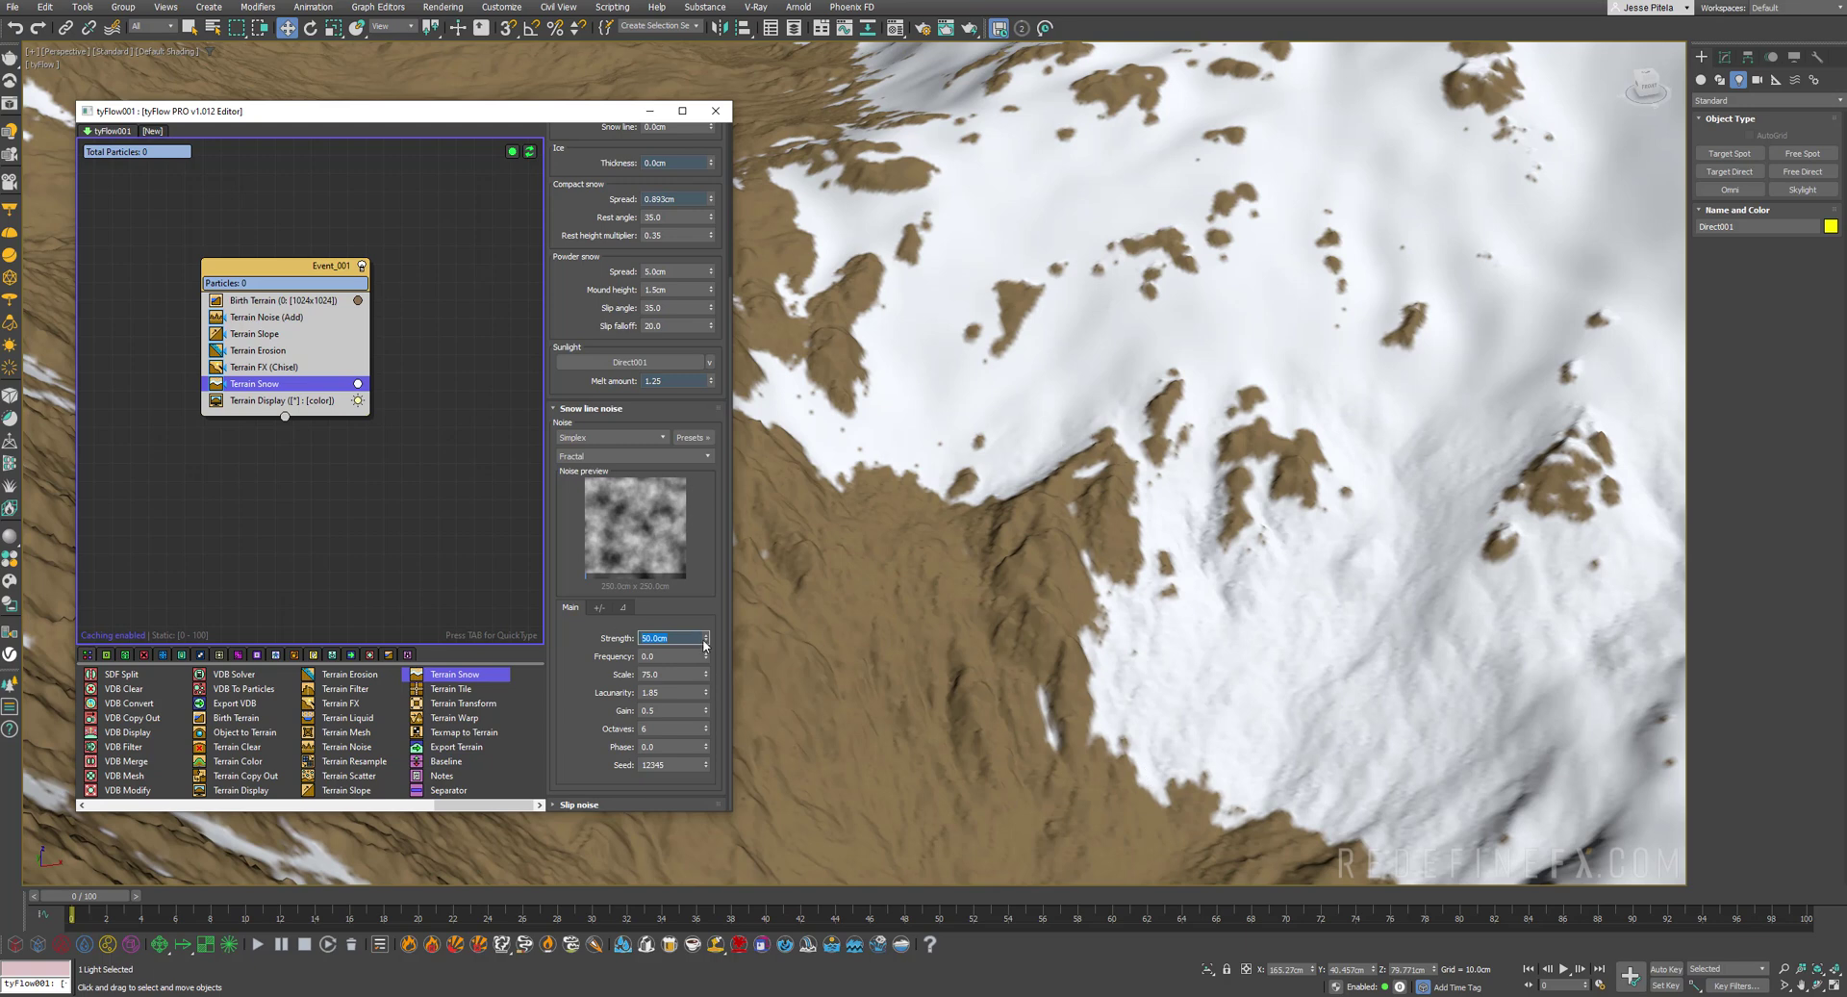
Disable the Terrain Snow operator and insert a Terrain Color operator between it and Terrain Display
left_click(250, 526)
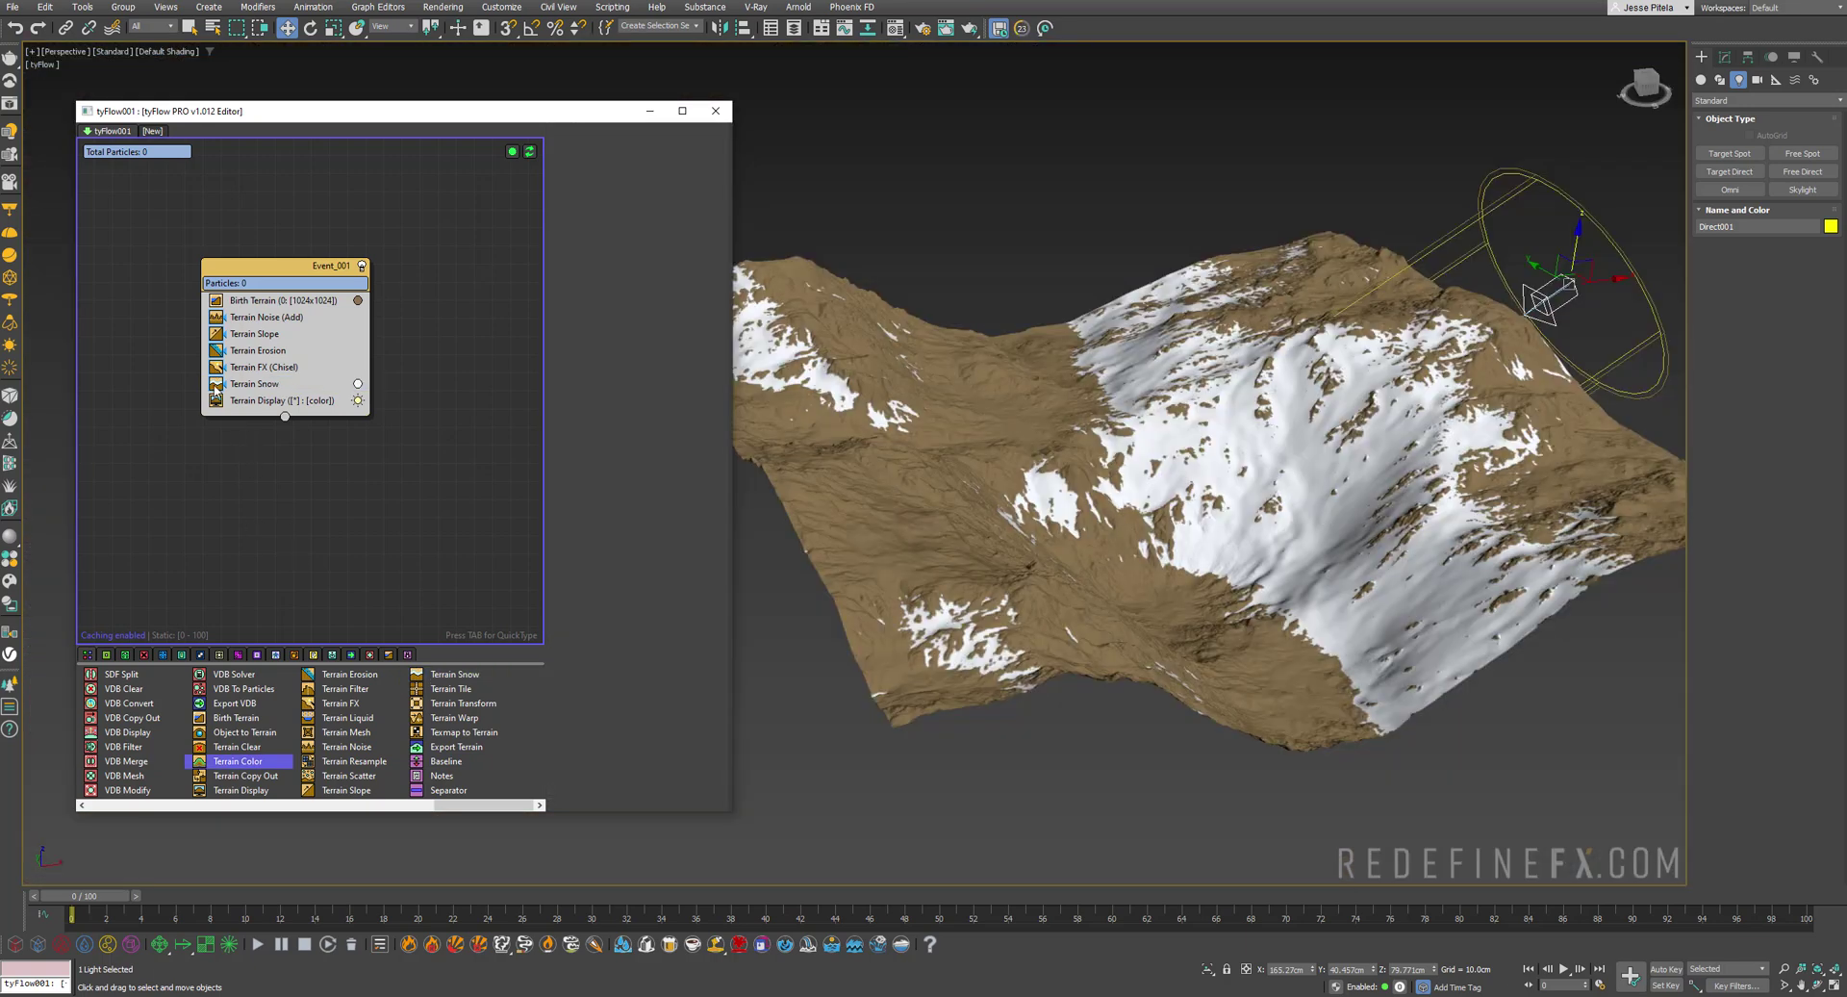
left_click(216, 385)
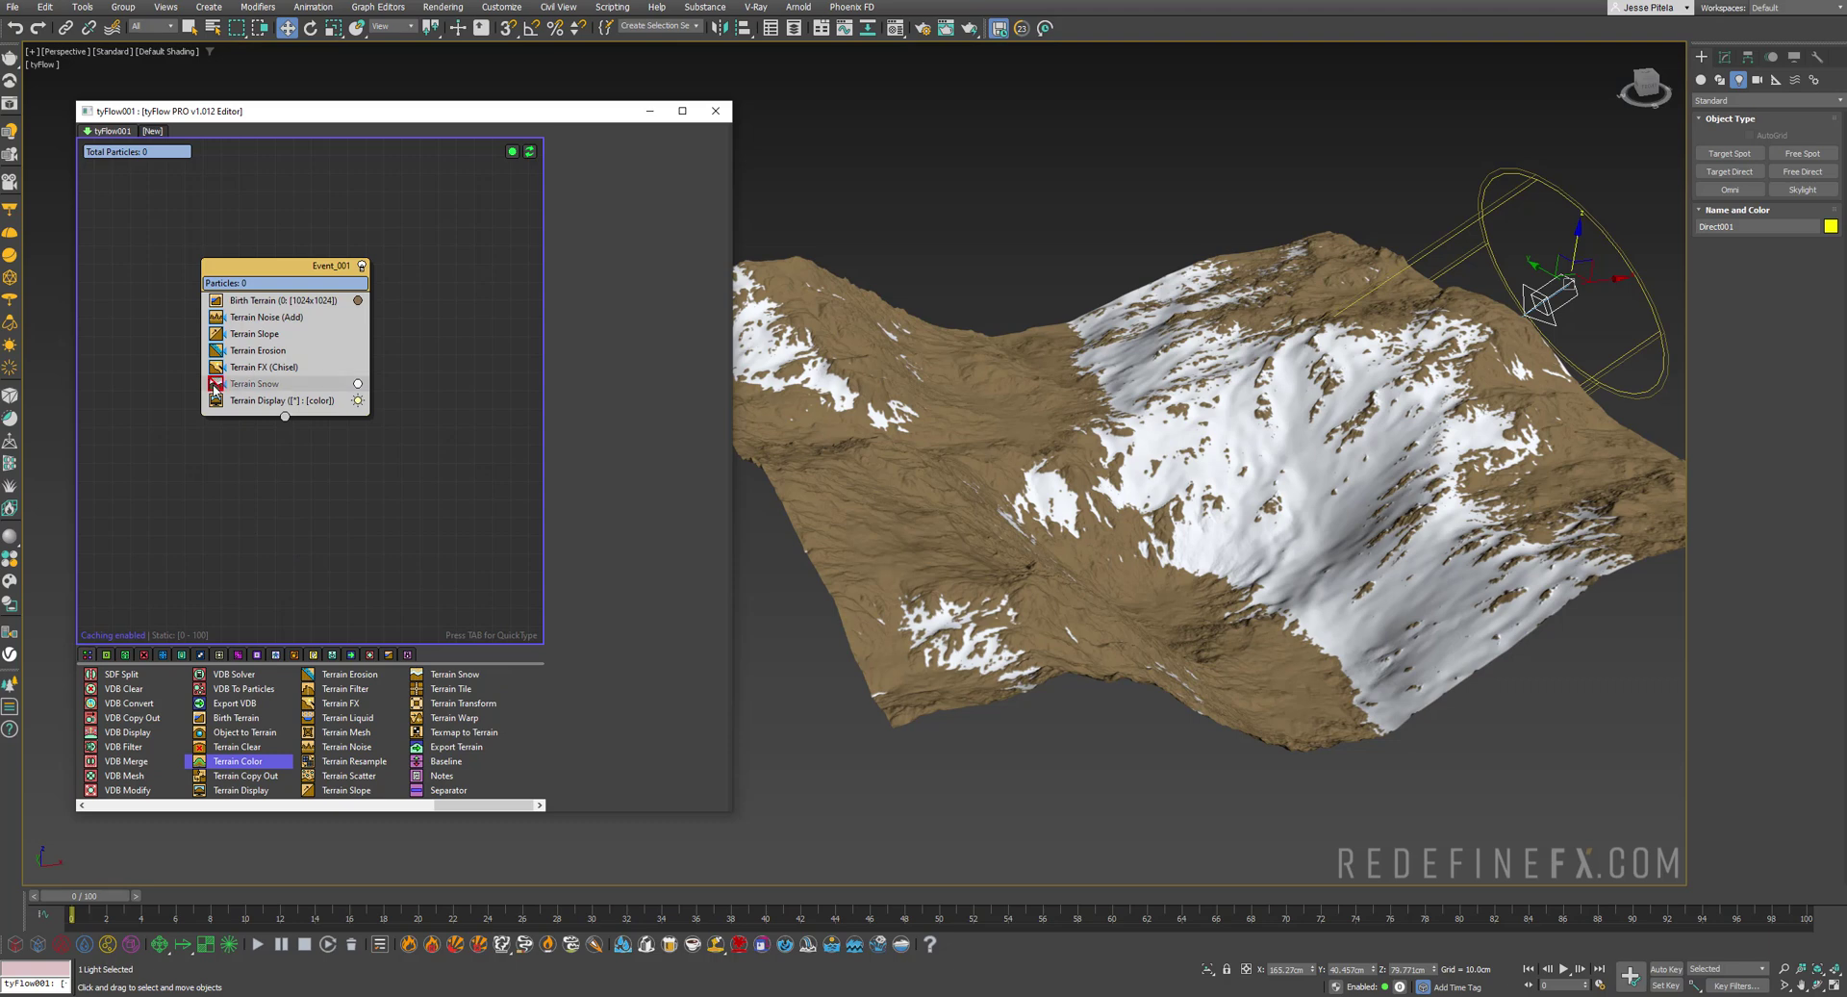
left_click_drag(236, 761, 269, 405)
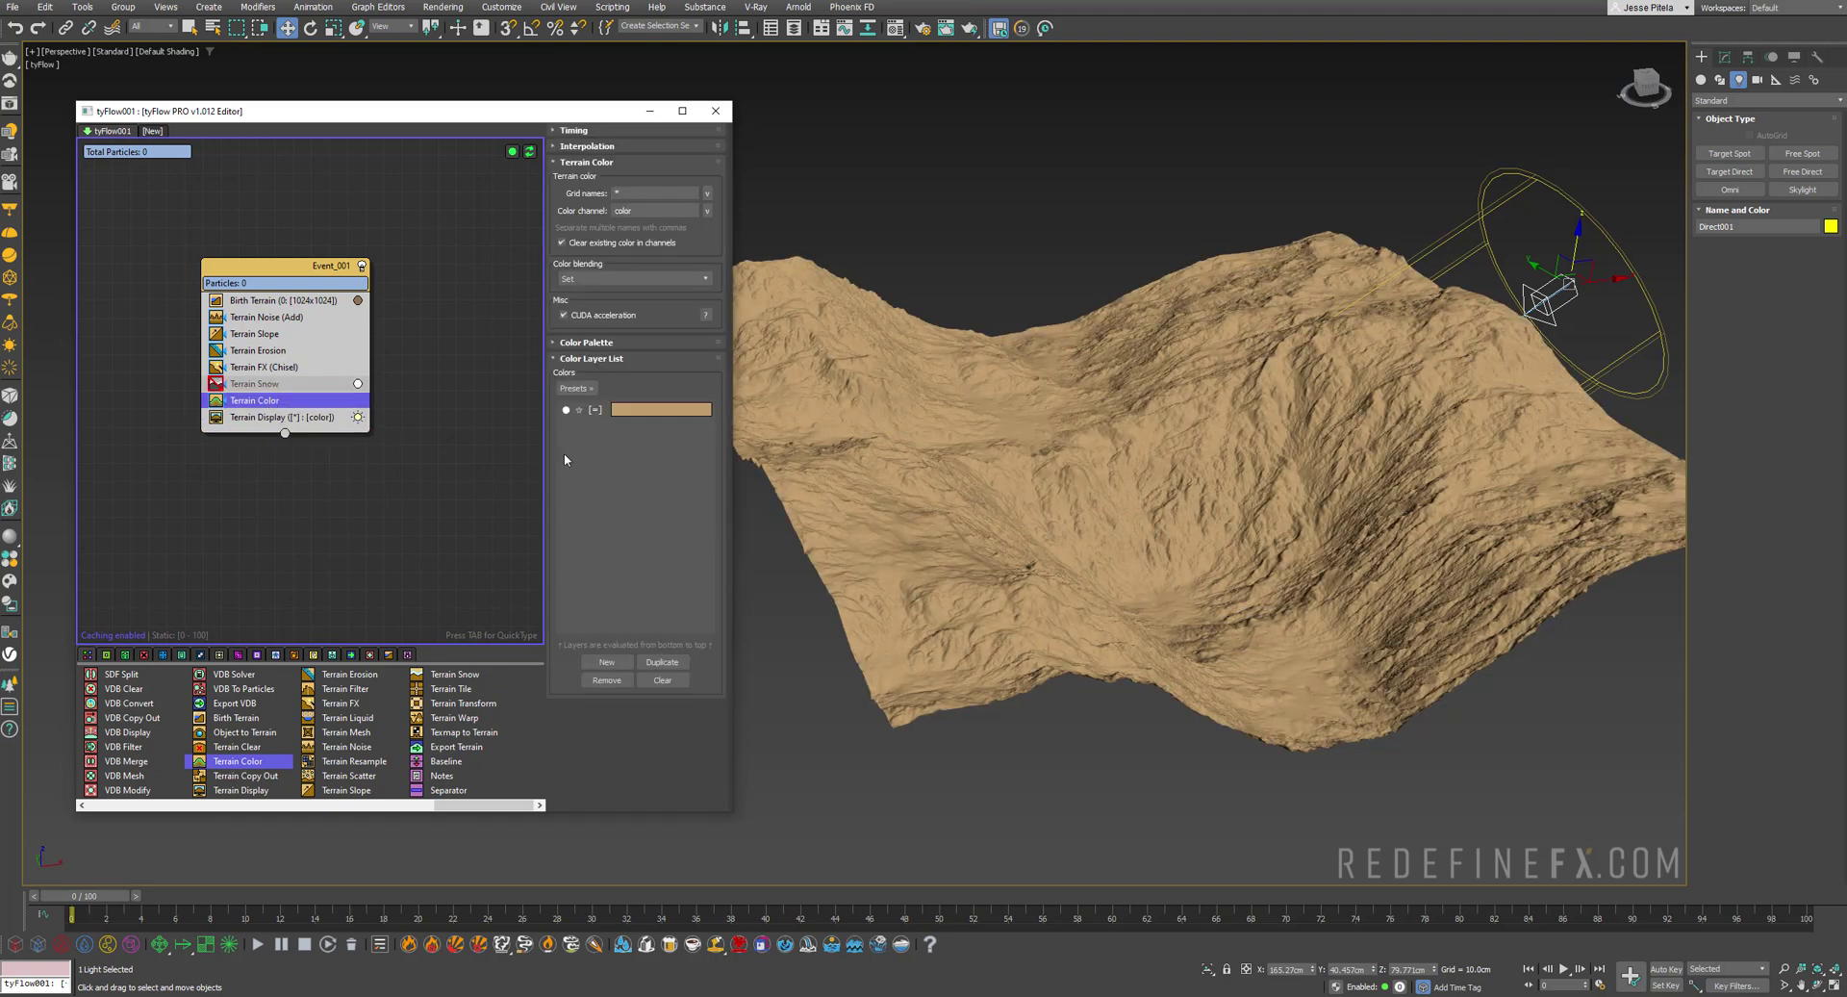
Try the built-in Highland Streams color preset on the Terrain Color operator and inspect the stream coloring up close
left_click(570, 389)
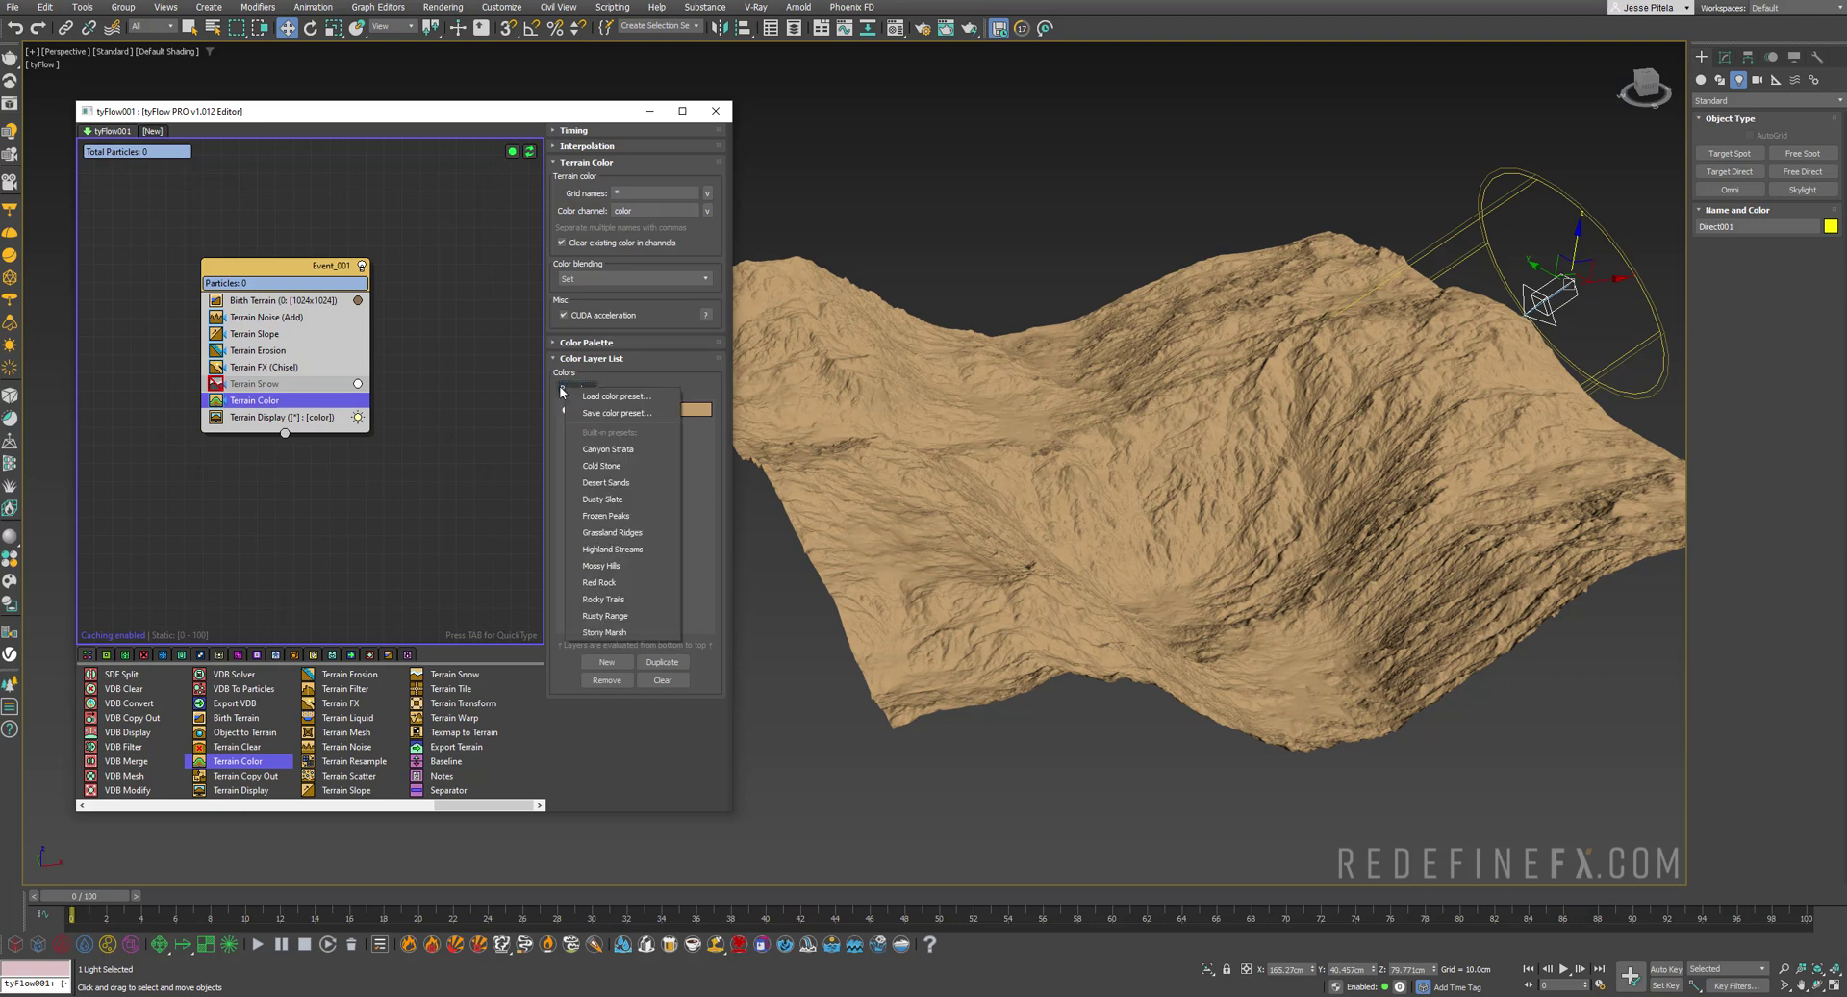
left_click(611, 550)
scroll(1106, 568, "up", 5)
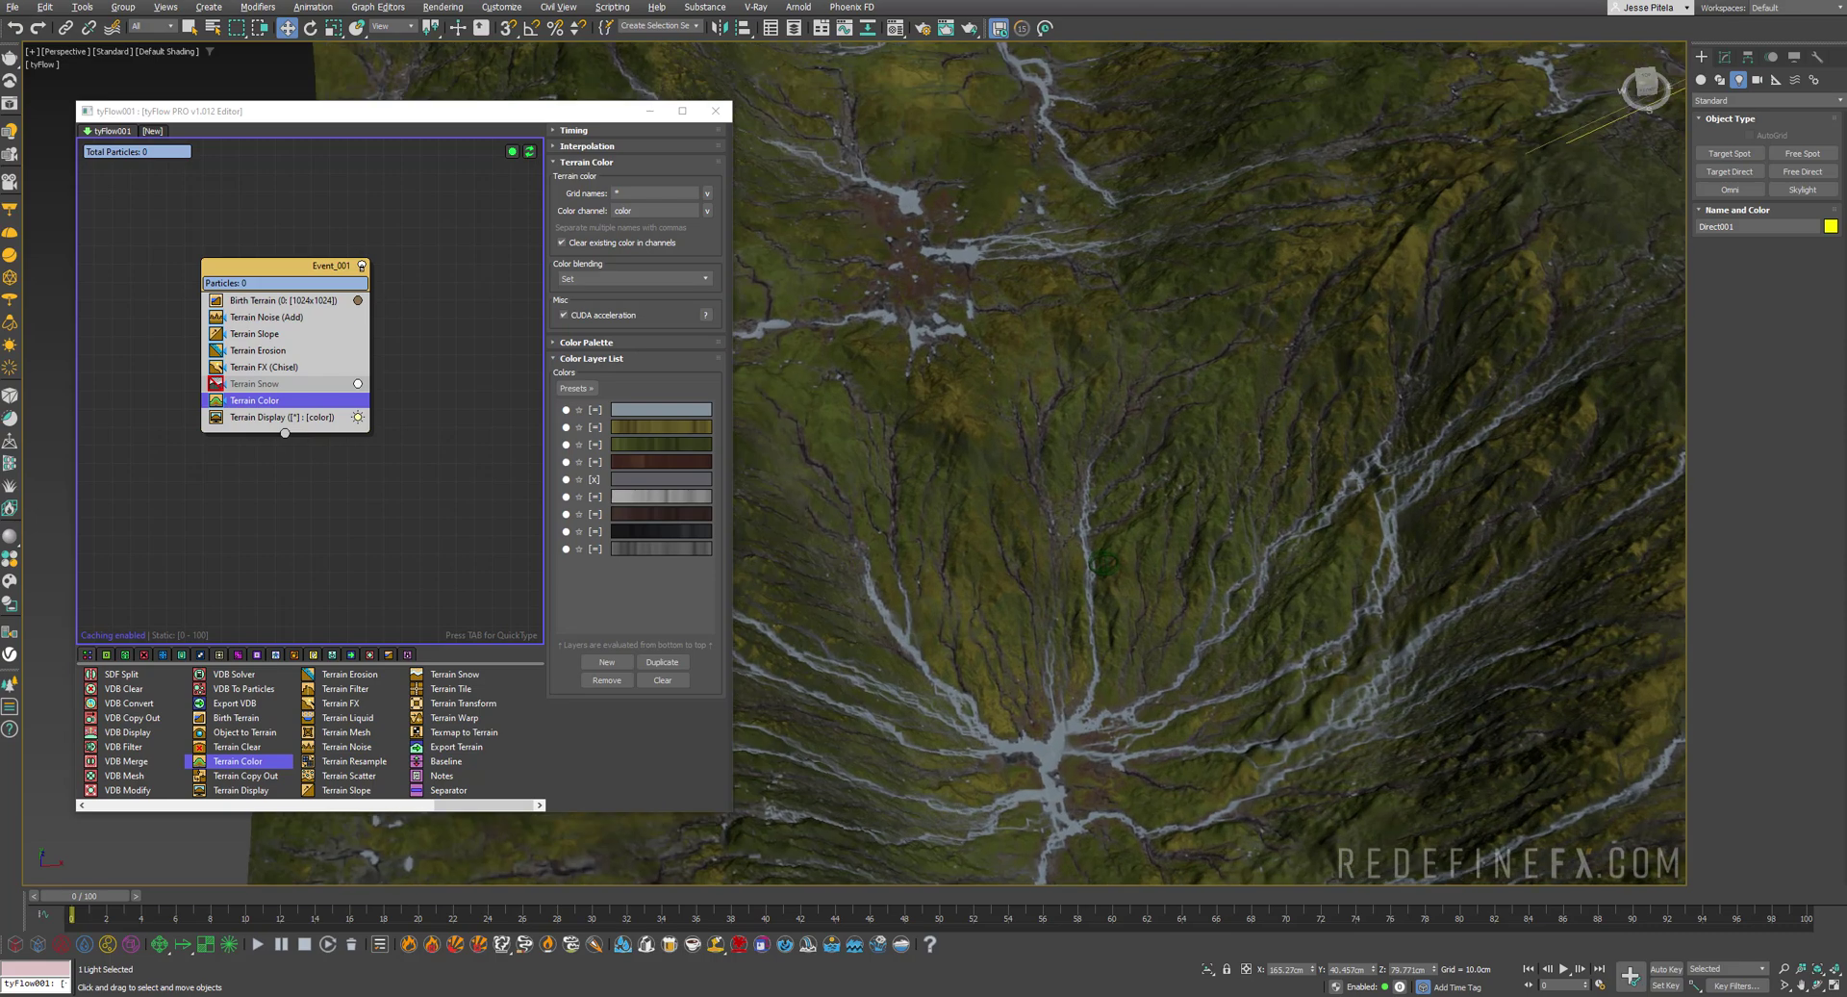
middle_click_drag(1103, 564, 1167, 607, "alt")
middle_click_drag(1166, 607, 1167, 620, "alt")
Try the Cold Stone preset and further built-in snowy and red-rock color presets on the Terrain Color operator
left_click(578, 389)
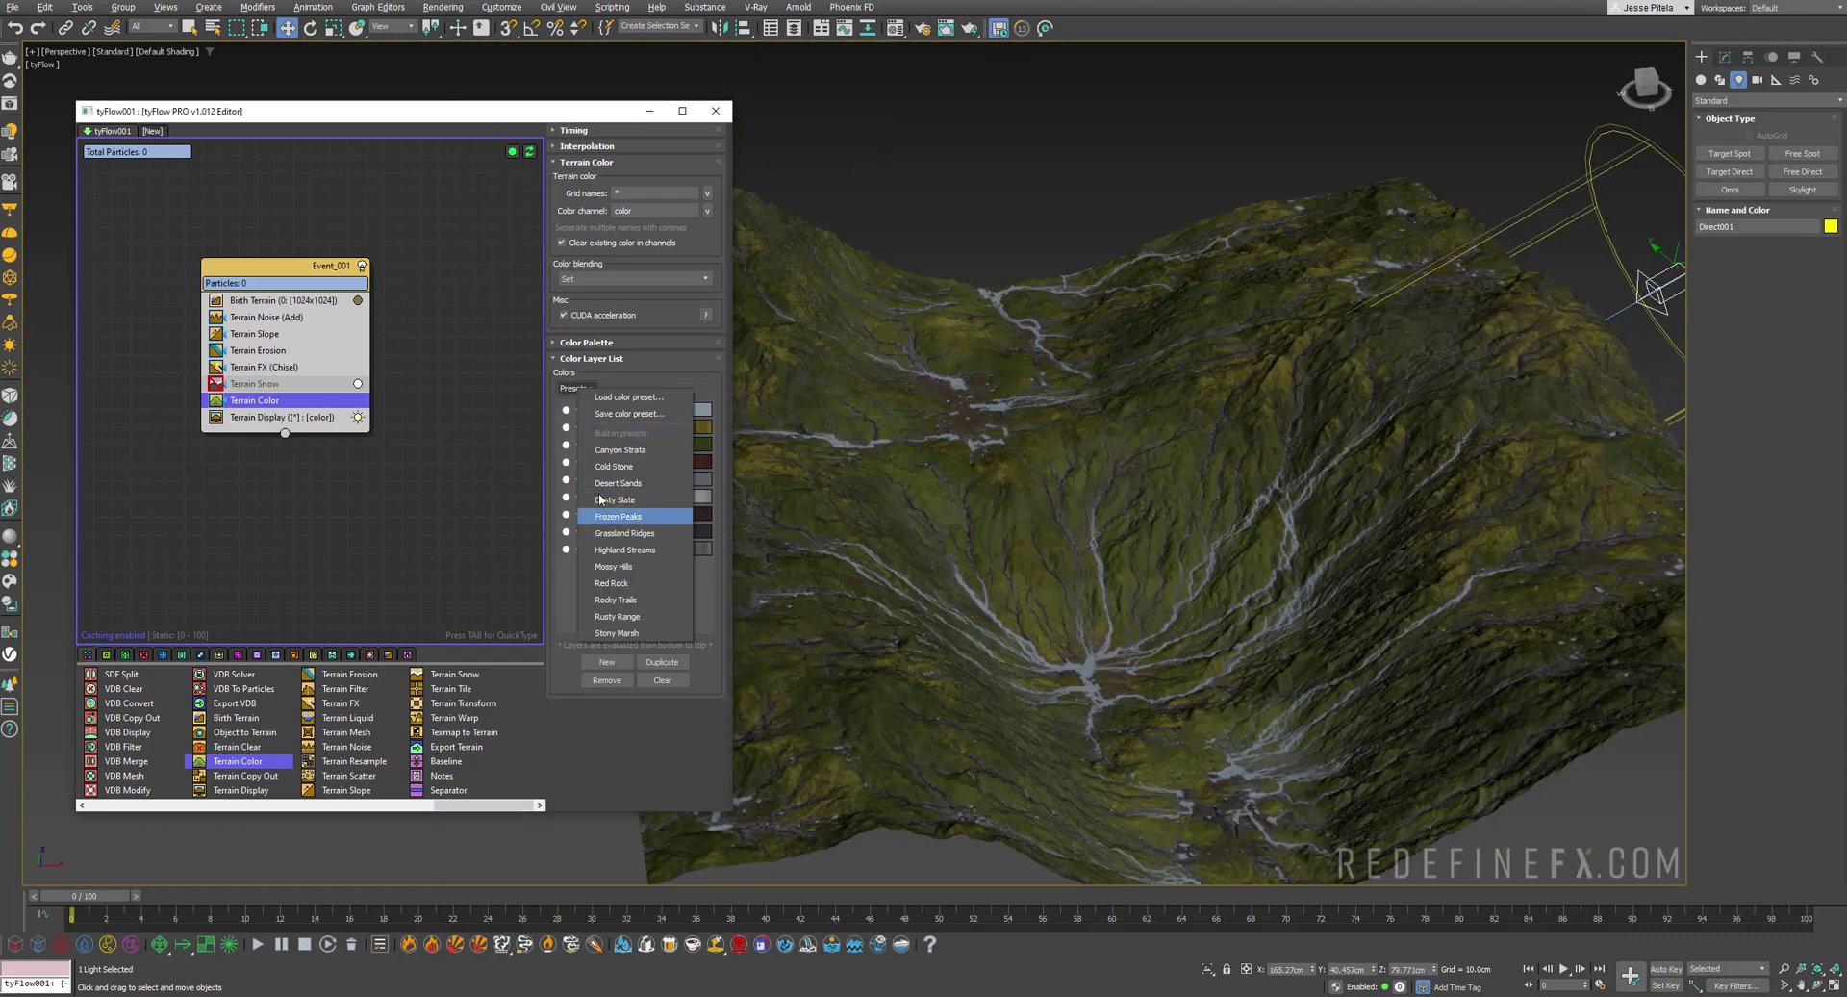
left_click(612, 466)
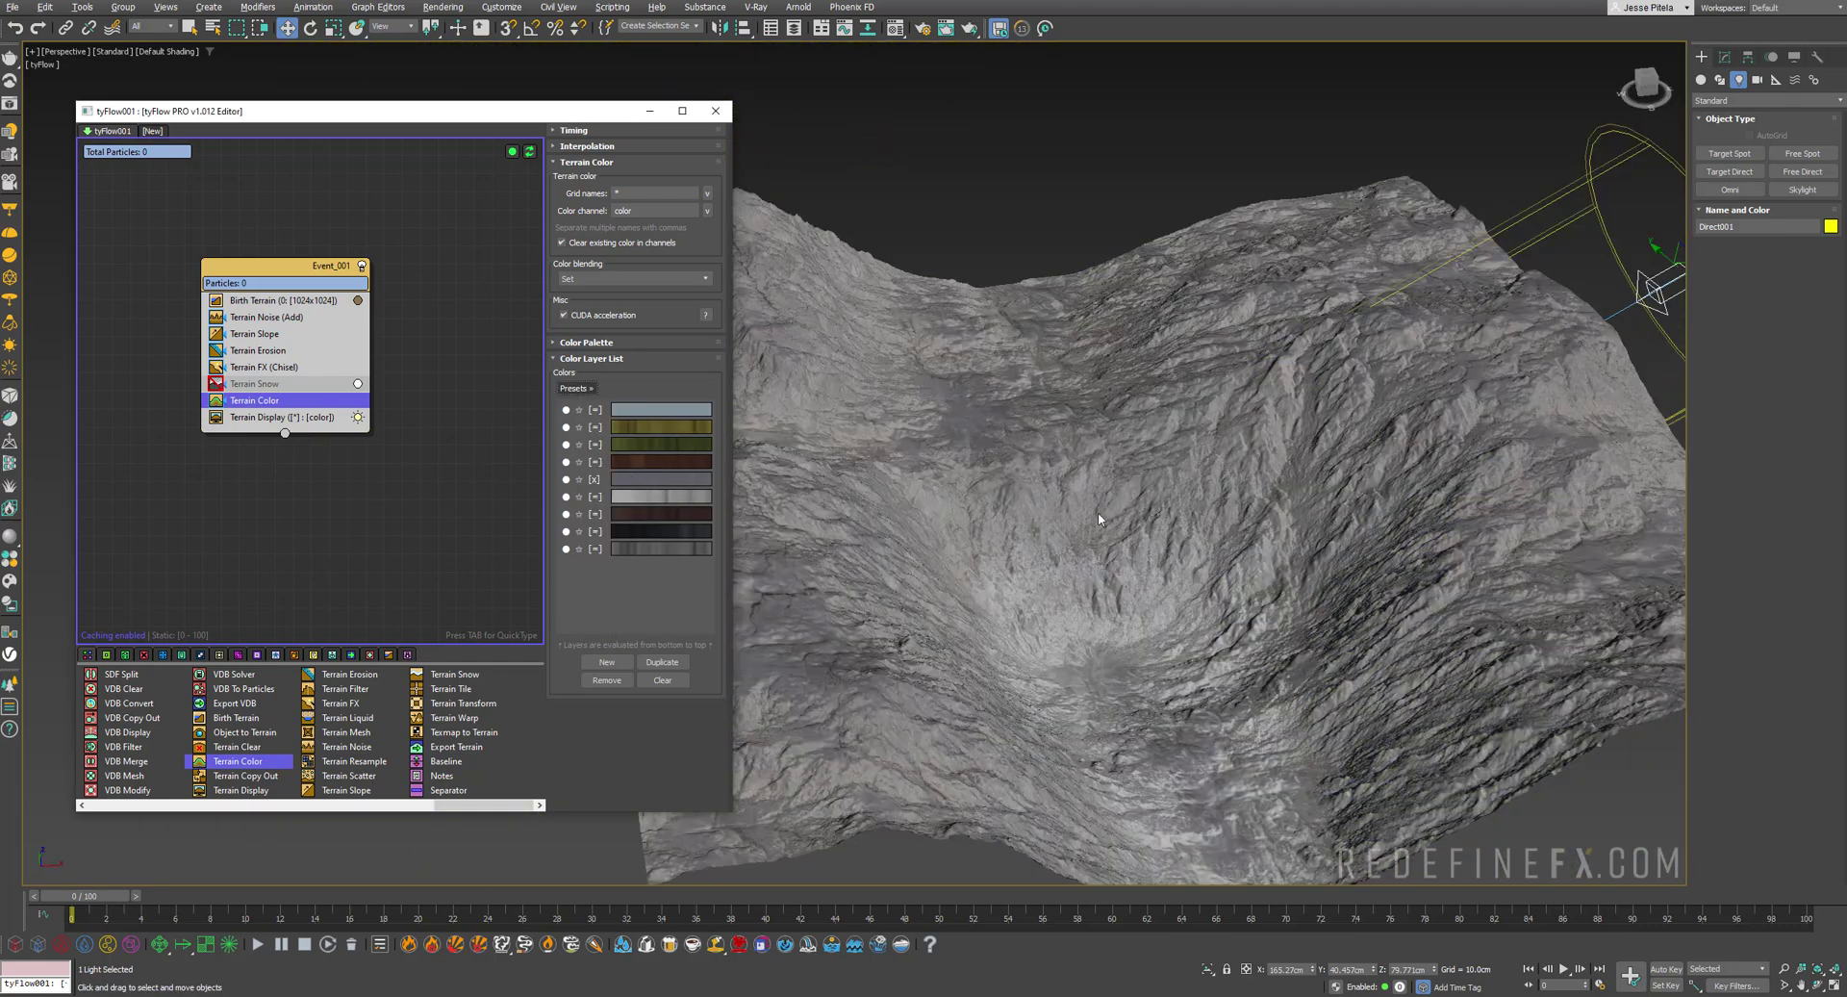
middle_click_drag(1100, 518, 1209, 509, "alt")
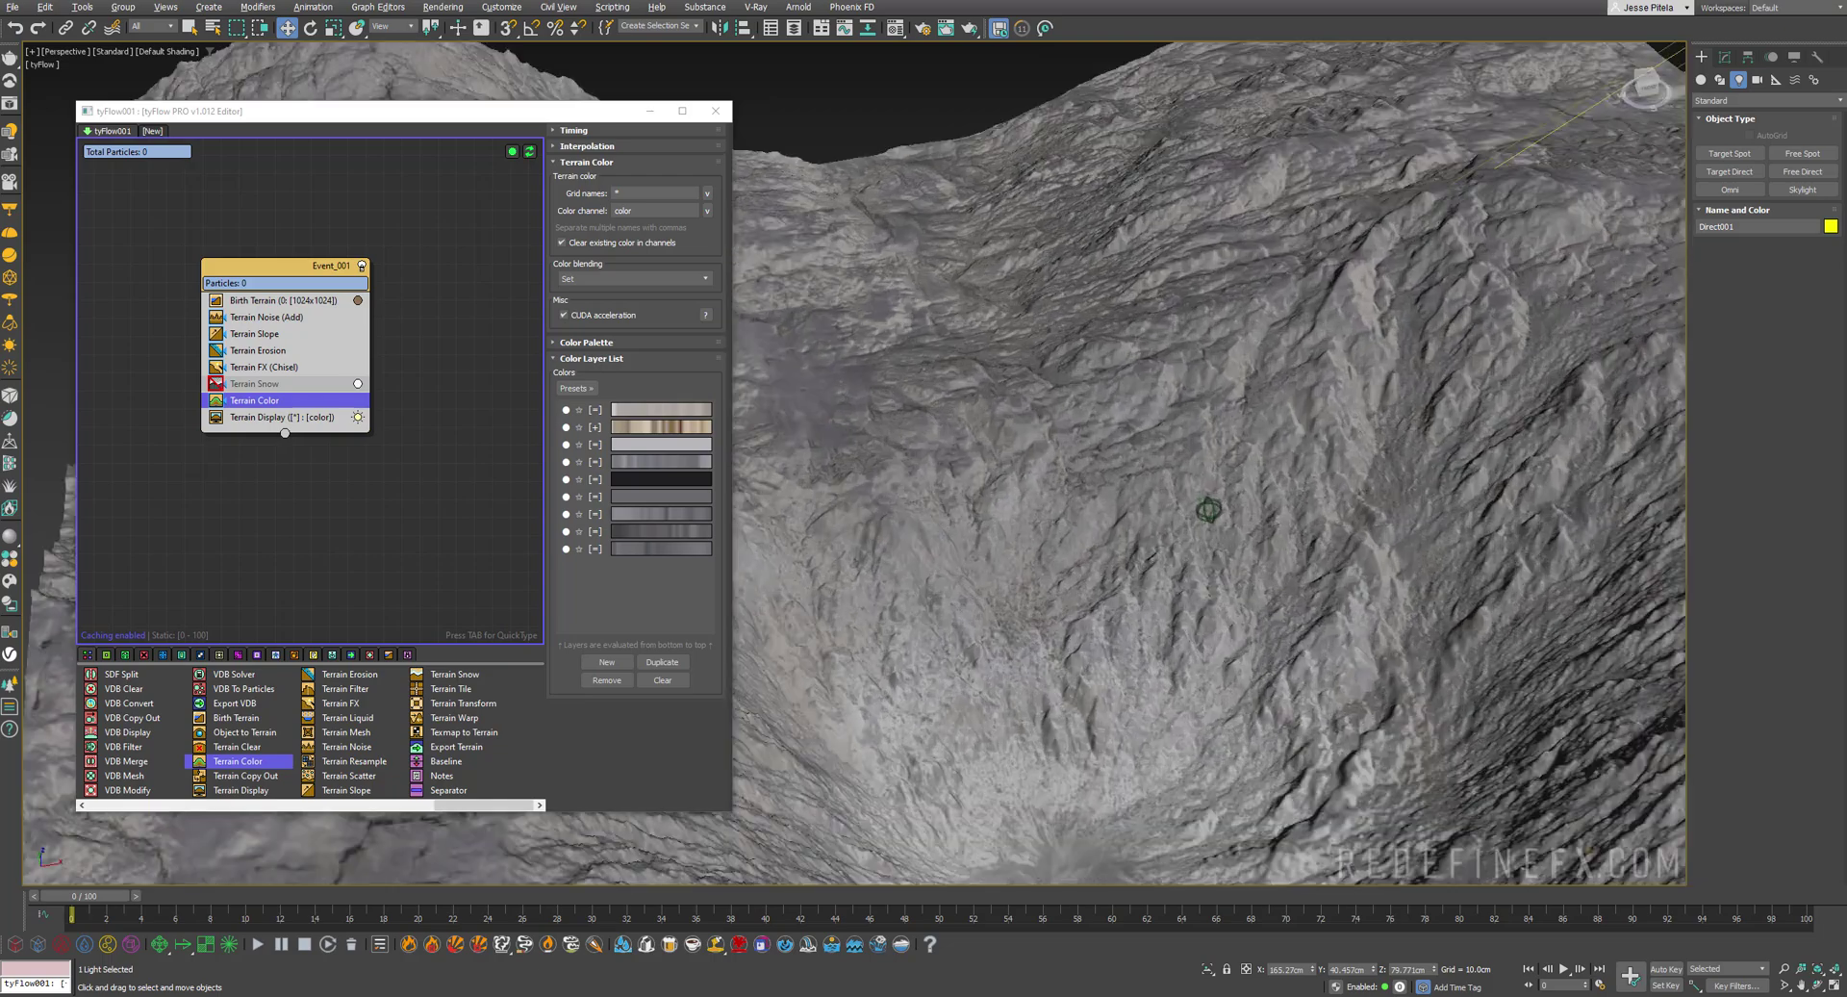
scroll(1208, 508, "down", 4)
left_click(577, 389)
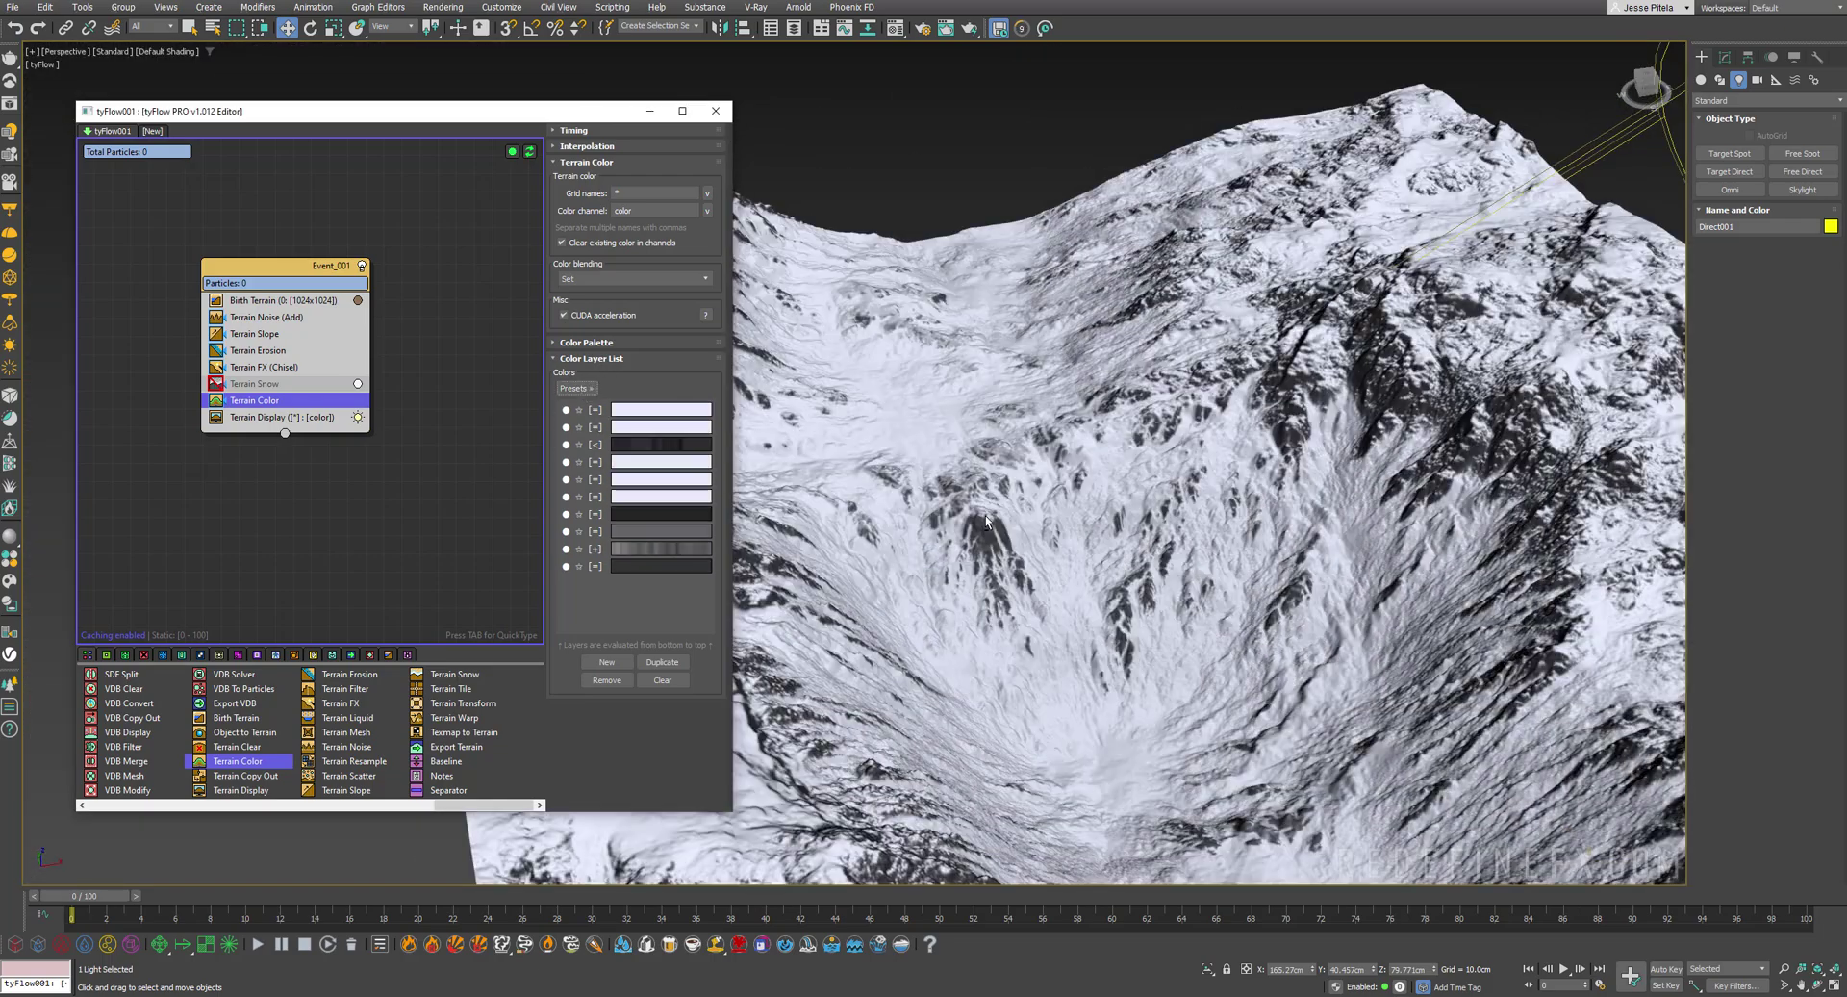
middle_click_drag(991, 481, 1035, 570, "alt")
scroll(999, 563, "down", 5)
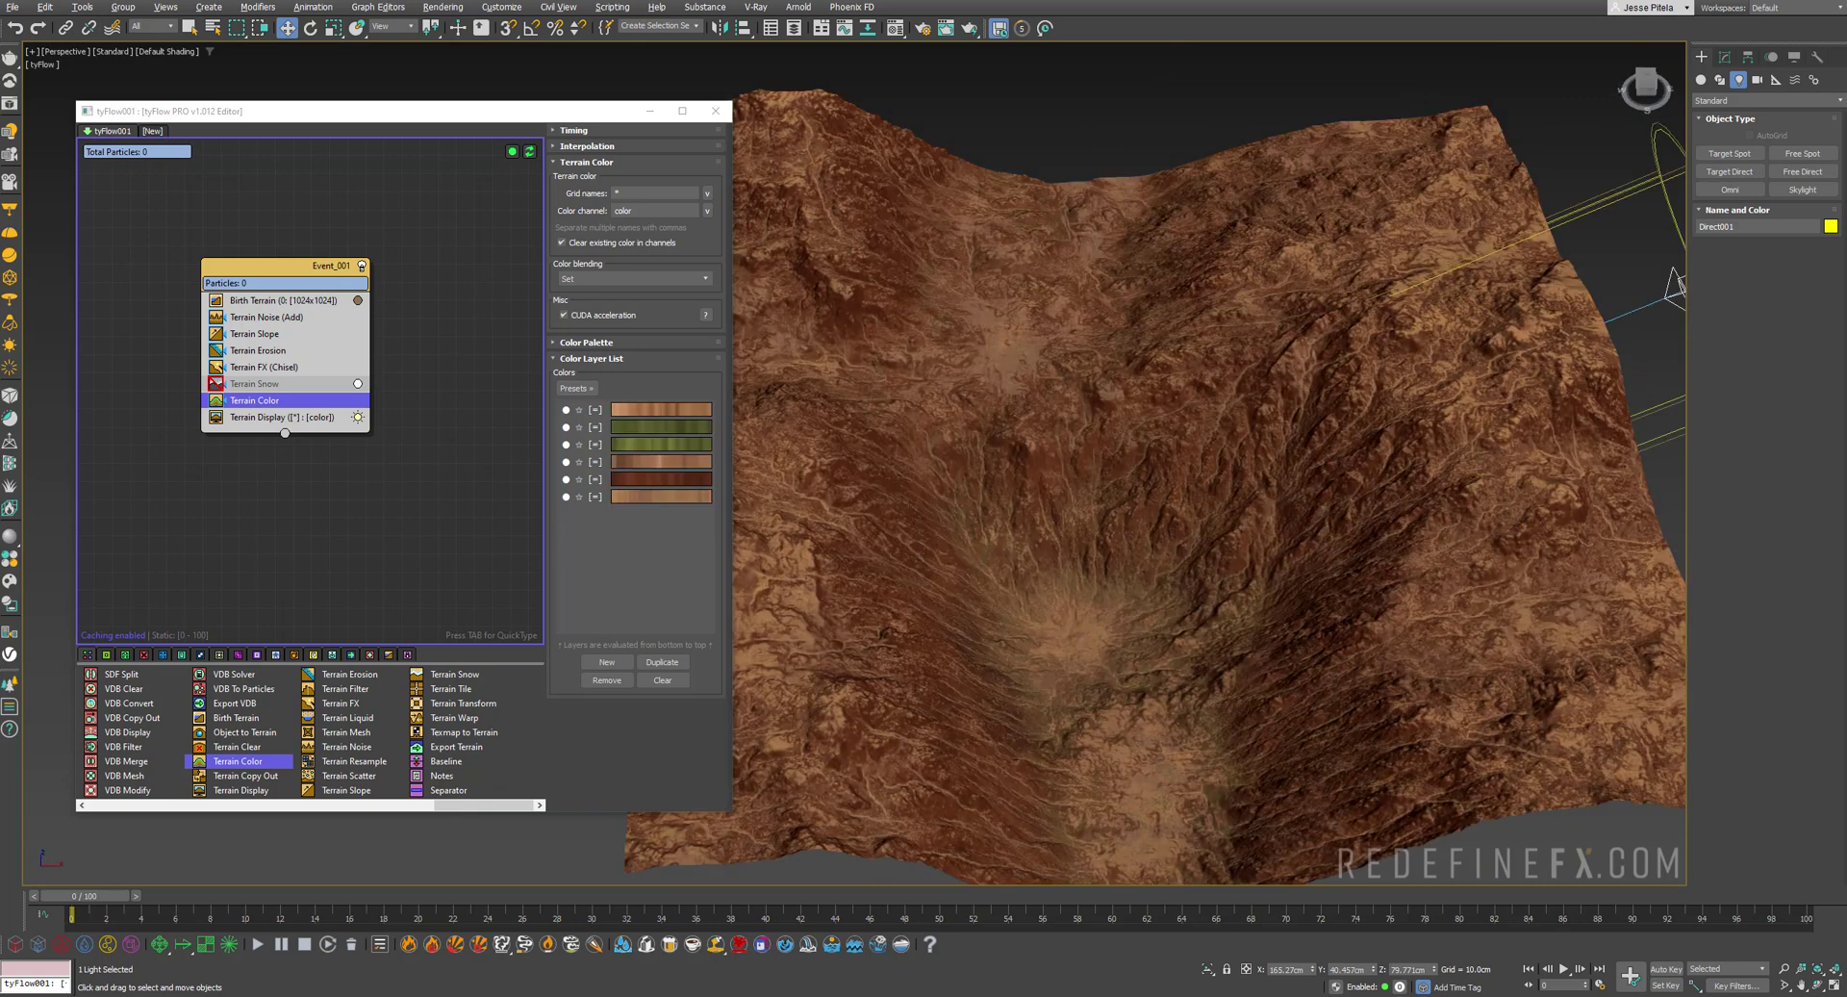
scroll(1058, 369, "up", 5)
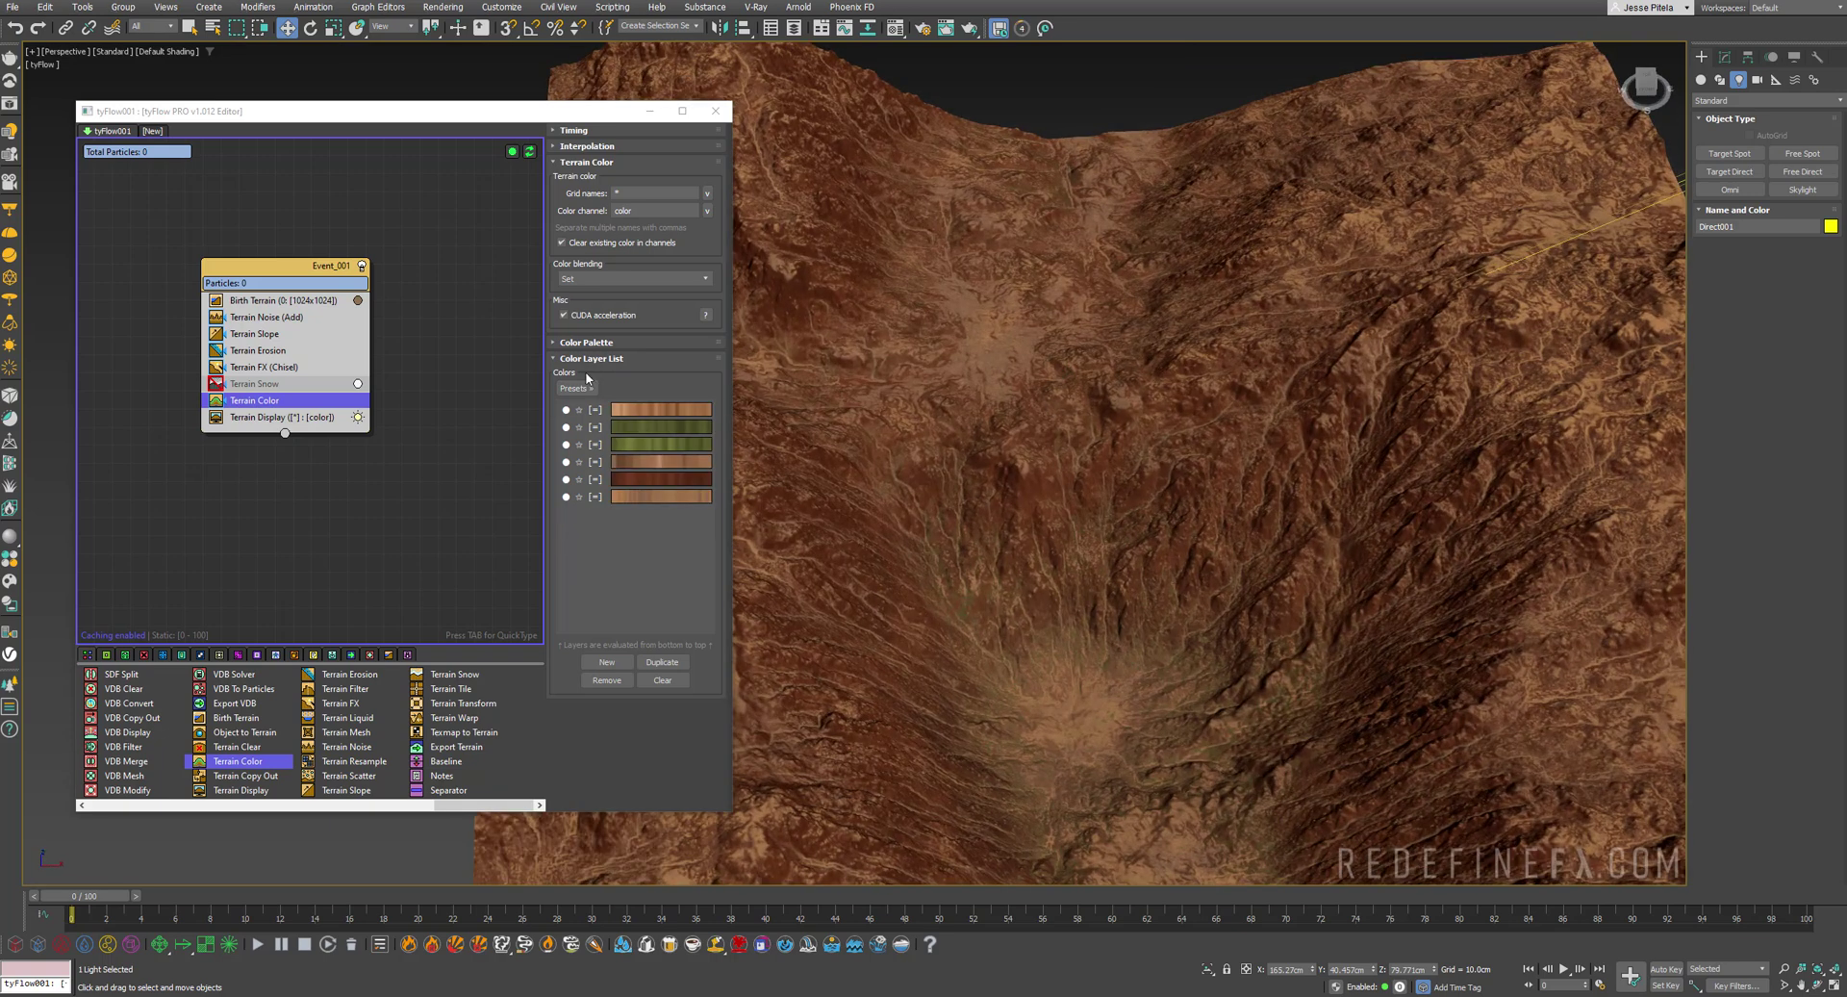
Load the Highland Streams preset into the Terrain Color layer list again
left_click(576, 388)
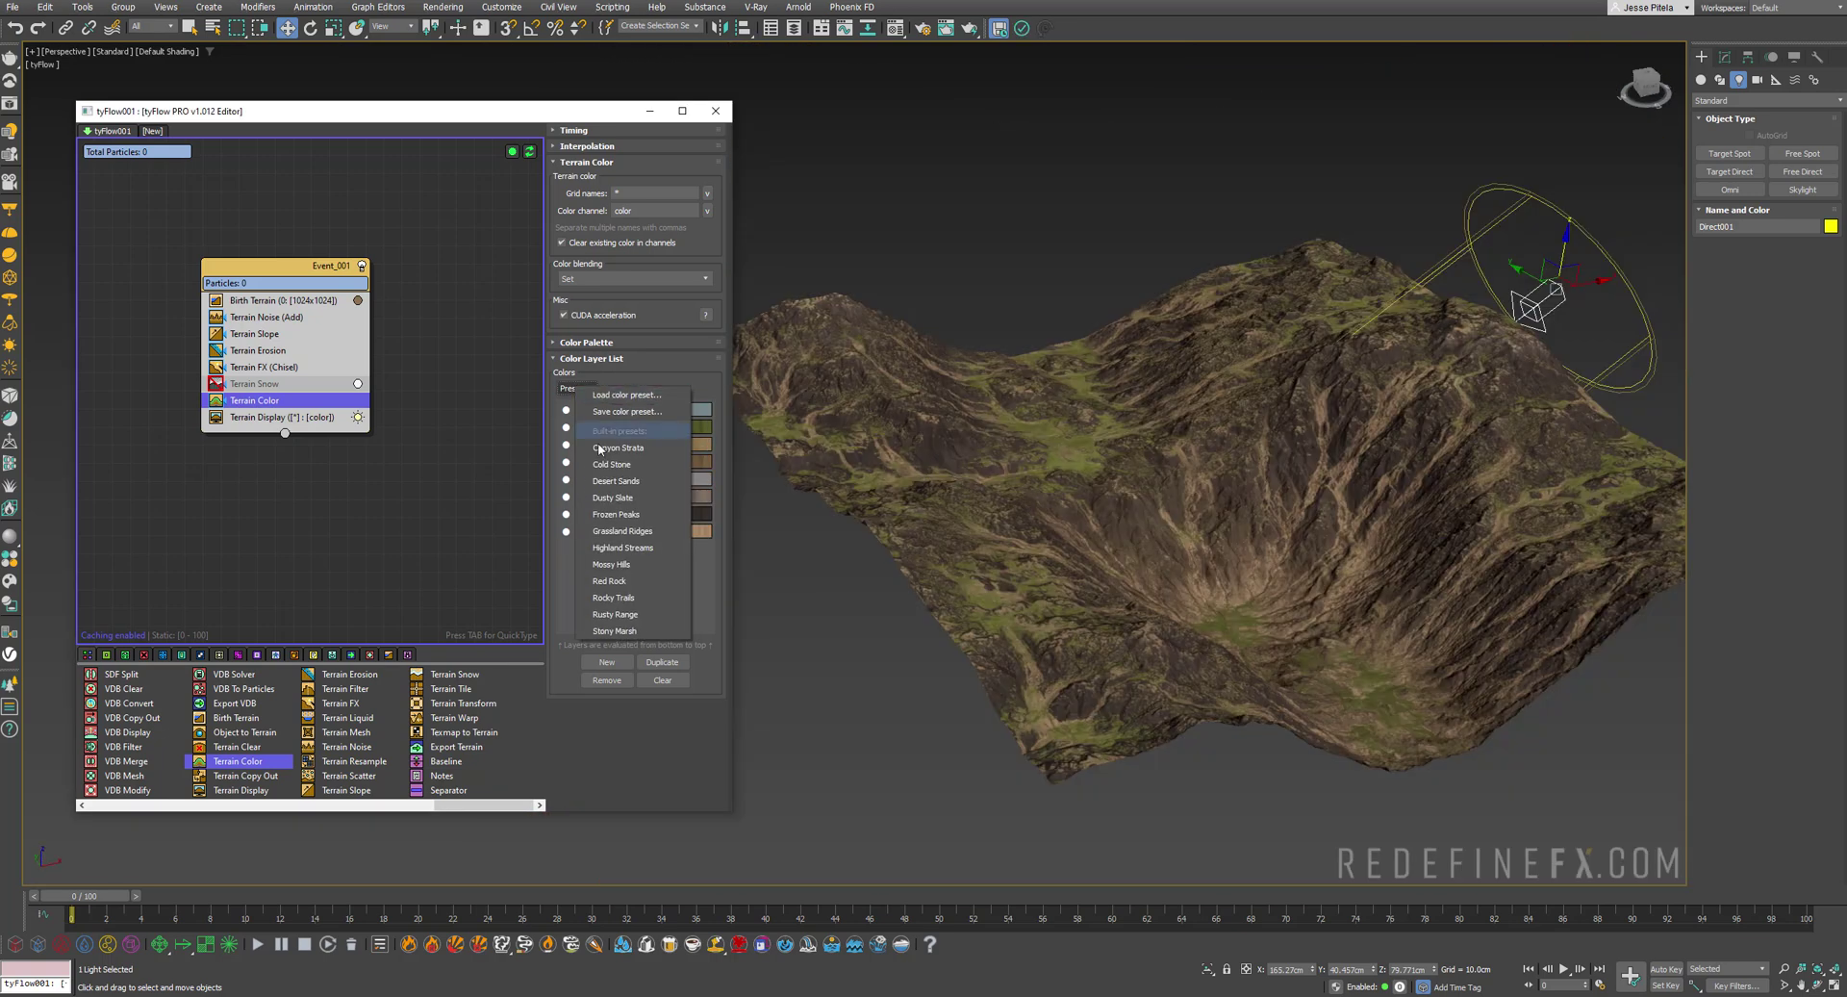
left_click(621, 554)
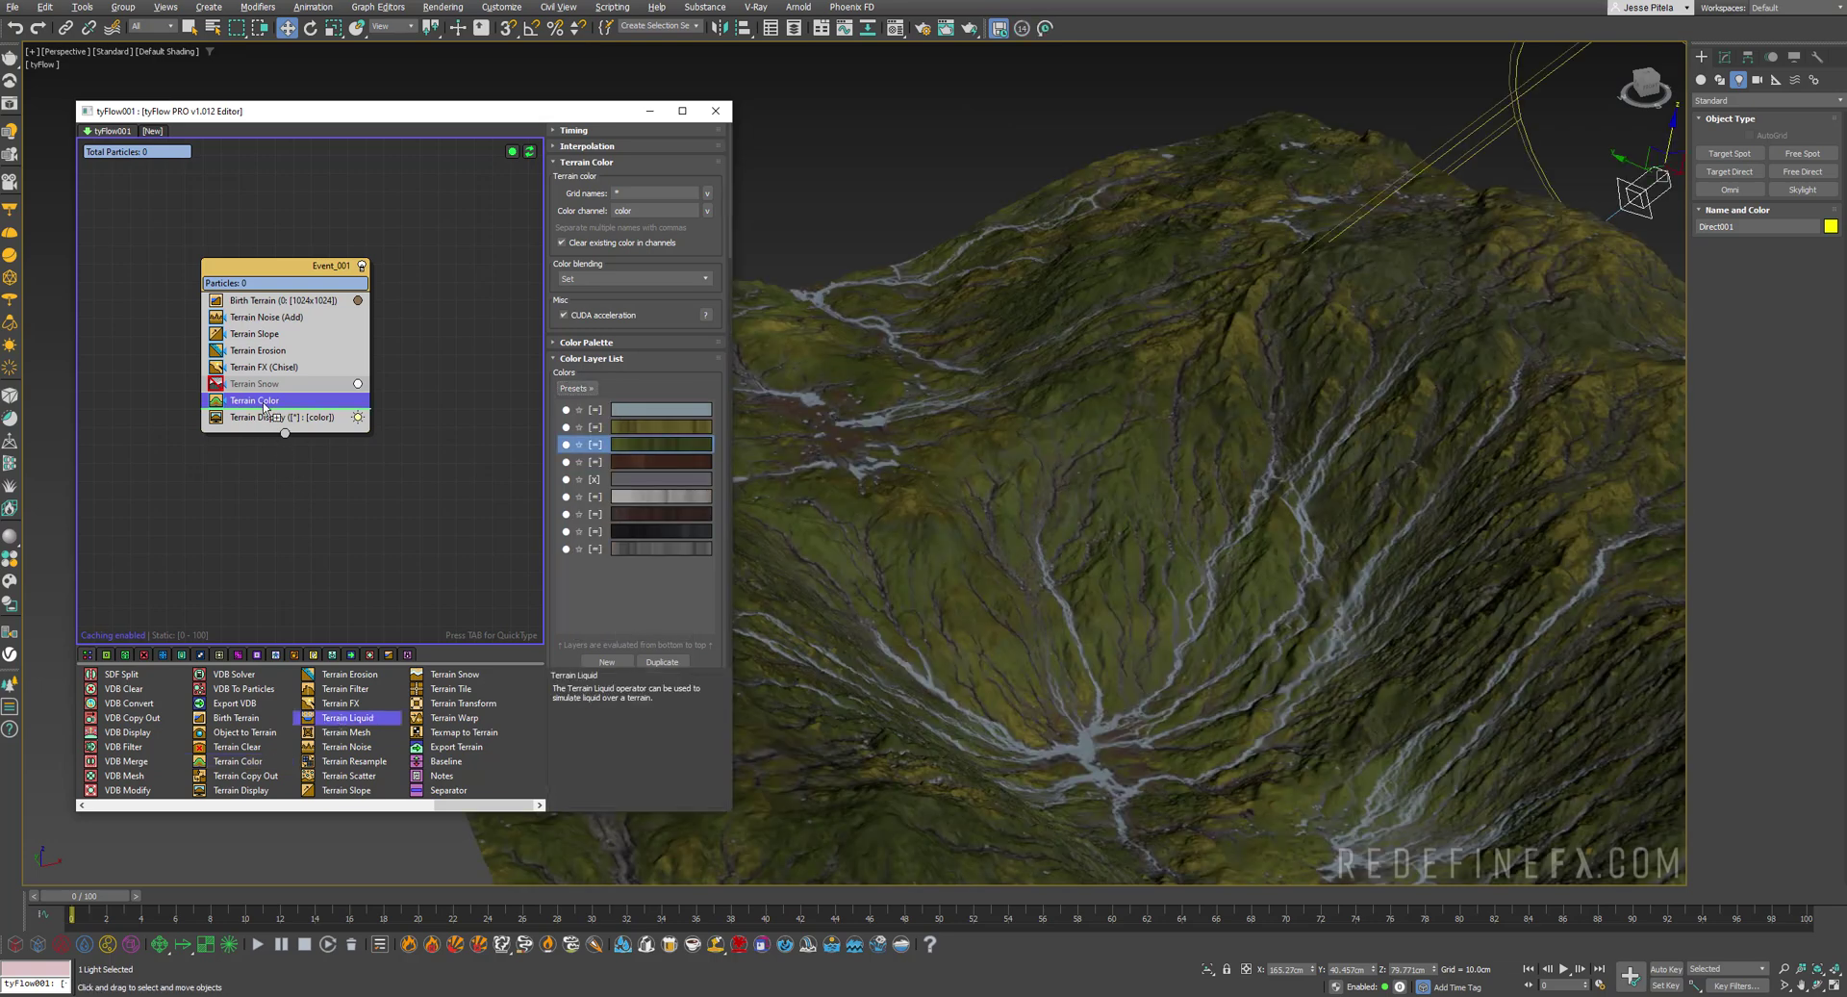
Insert a Terrain Liquid operator between Terrain Color and Terrain Display and enable its initial liquid depth
left_click_drag(258, 423, 257, 421)
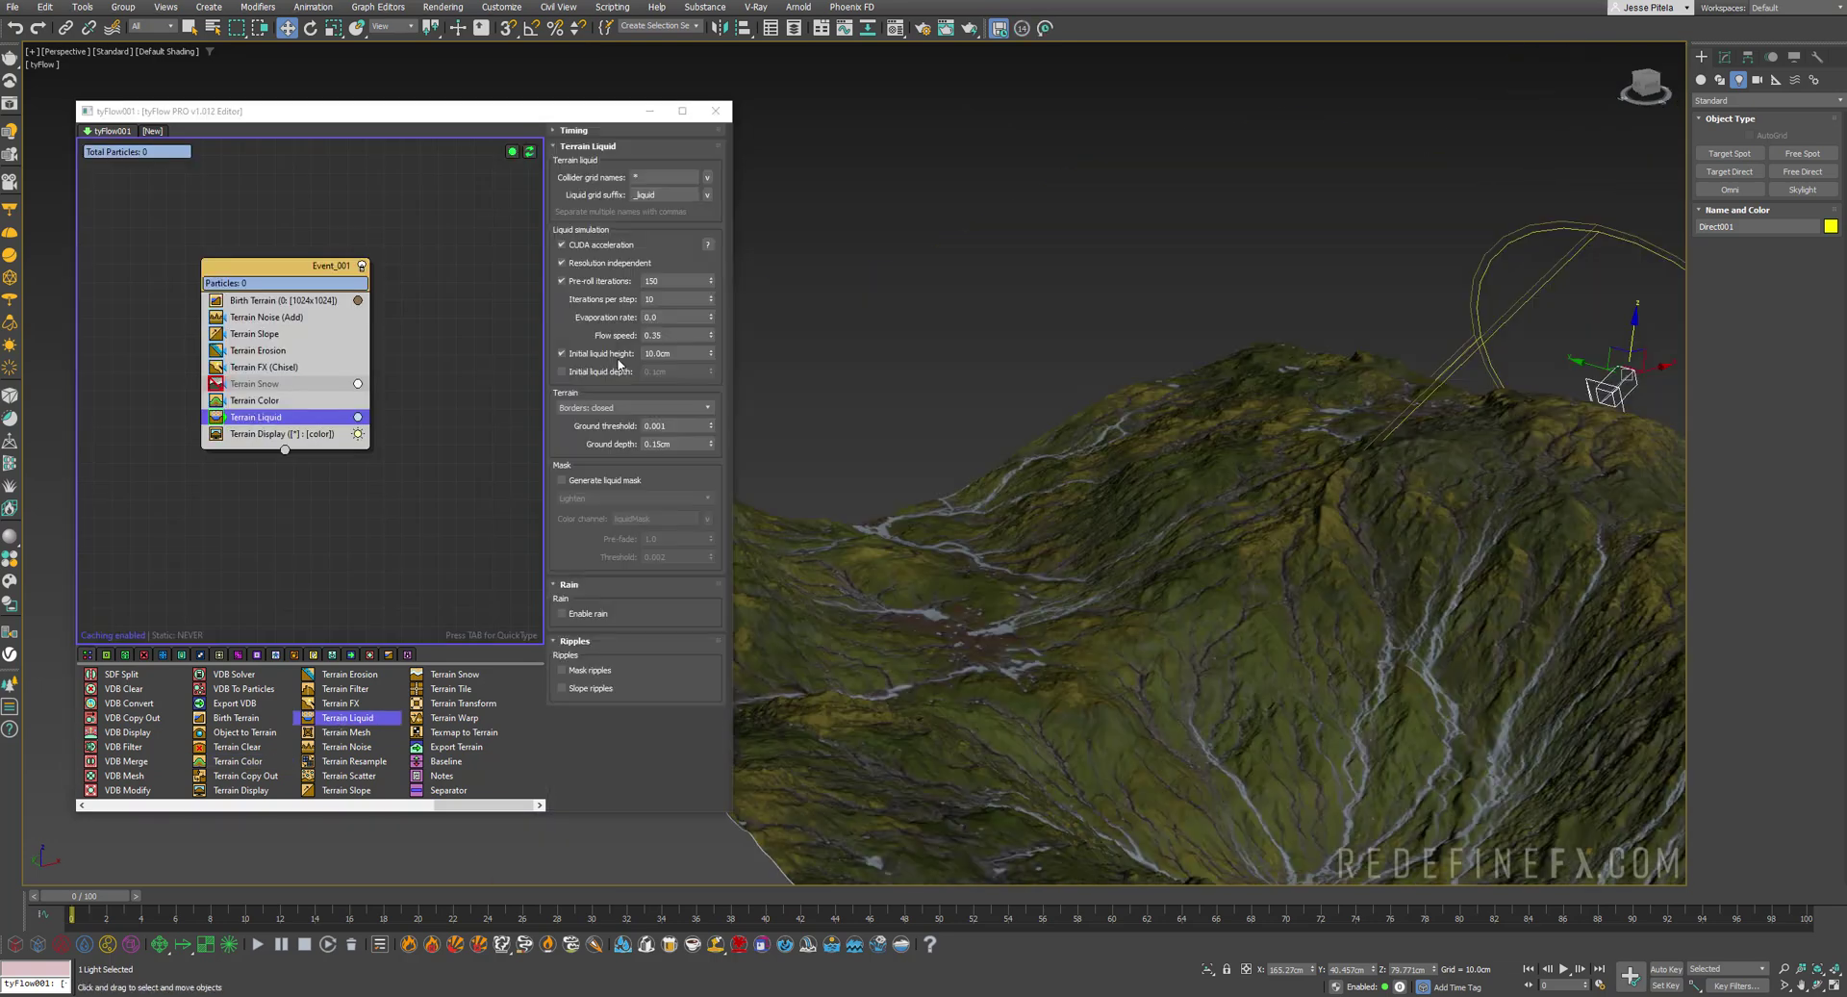
left_click(583, 373)
middle_click_drag(1084, 691, 1168, 627, "alt")
scroll(1053, 654, "down", 1)
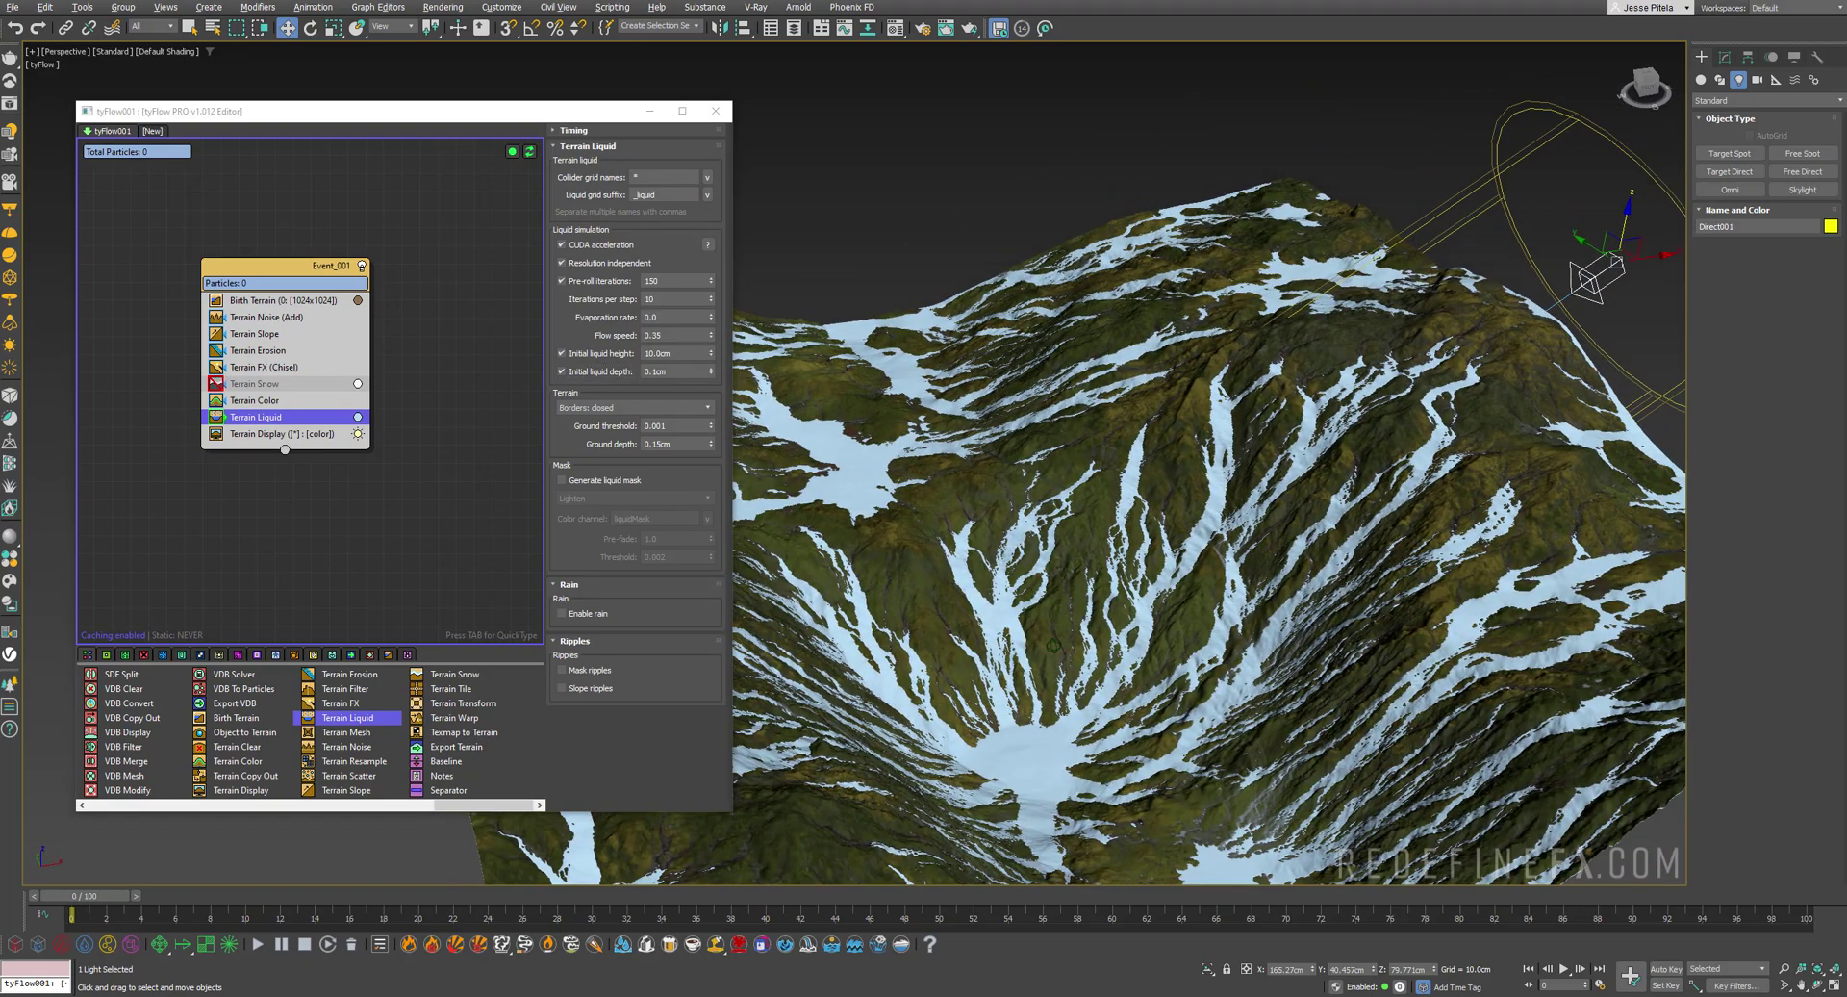
middle_click_drag(1053, 654, 1062, 616)
Scrub through the timeline to examine how the liquid flows down the slopes and collects in the valleys
left_click_drag(101, 885, 1772, 933)
mouse_move(1116, 688)
middle_mouse_down("alt")
mouse_move(1169, 769)
mouse_move(1097, 740)
mouse_move(1121, 701)
middle_mouse_up("alt")
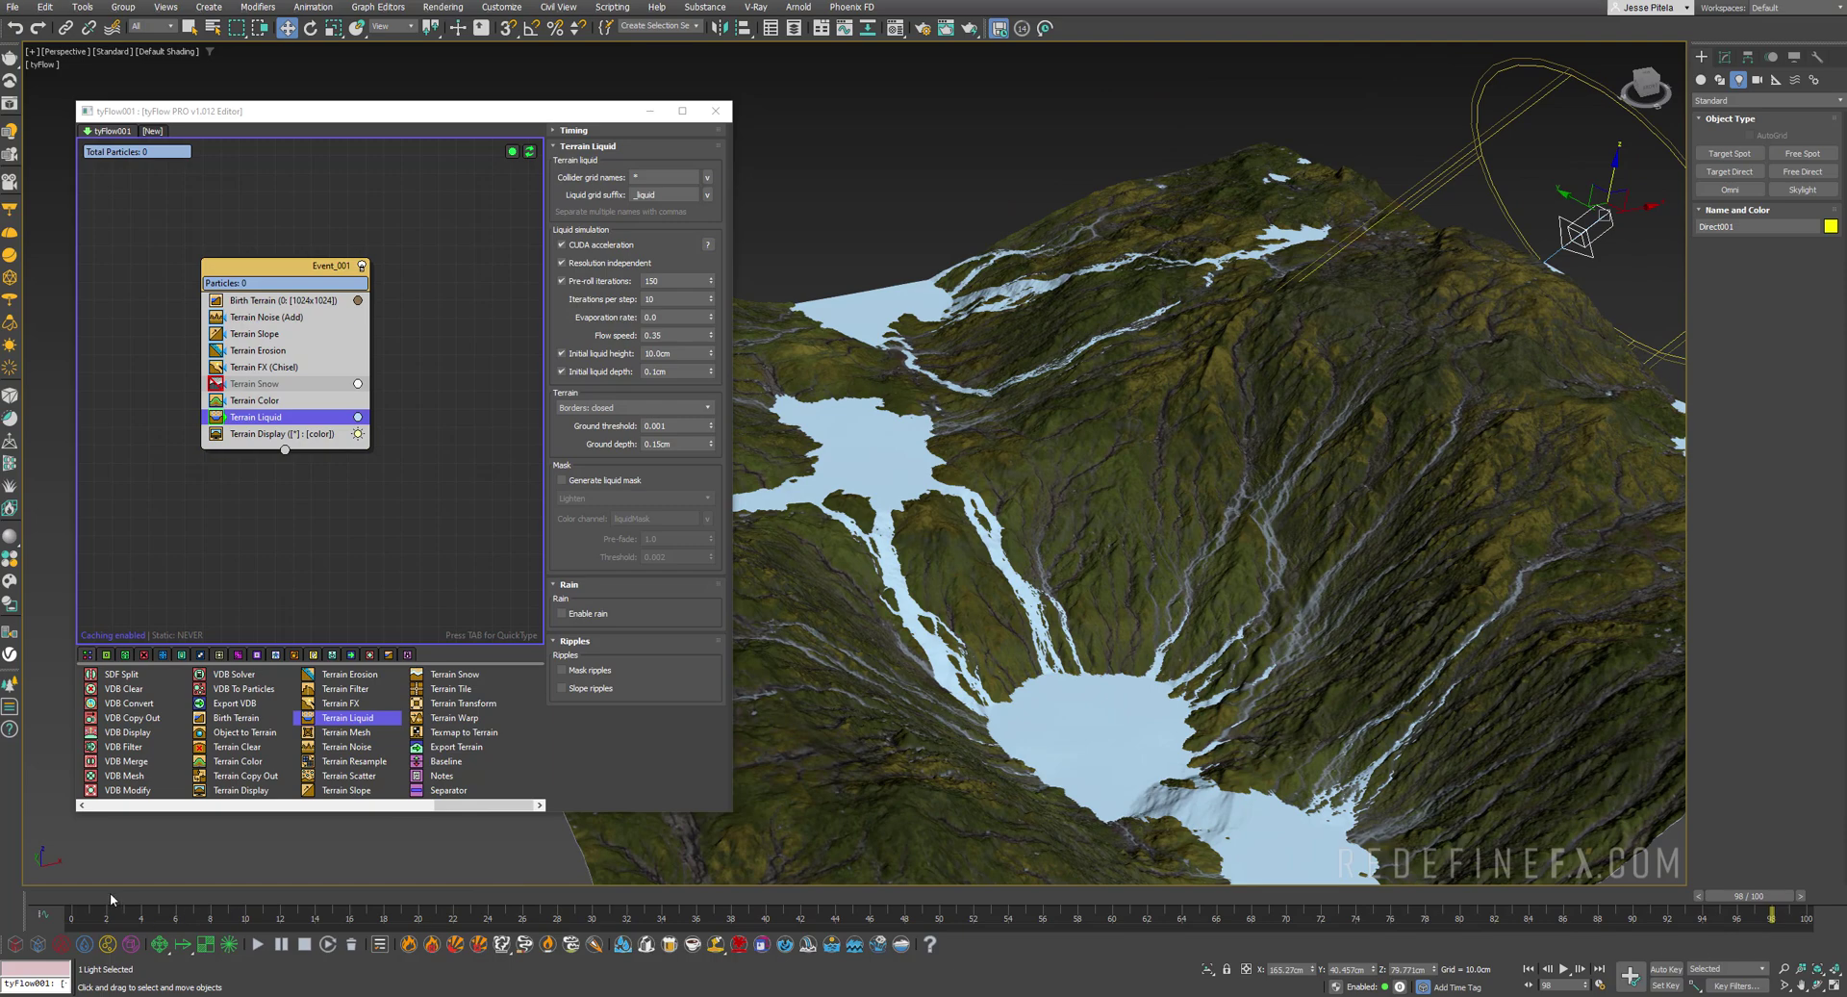
left_click_drag(111, 899, 933, 899)
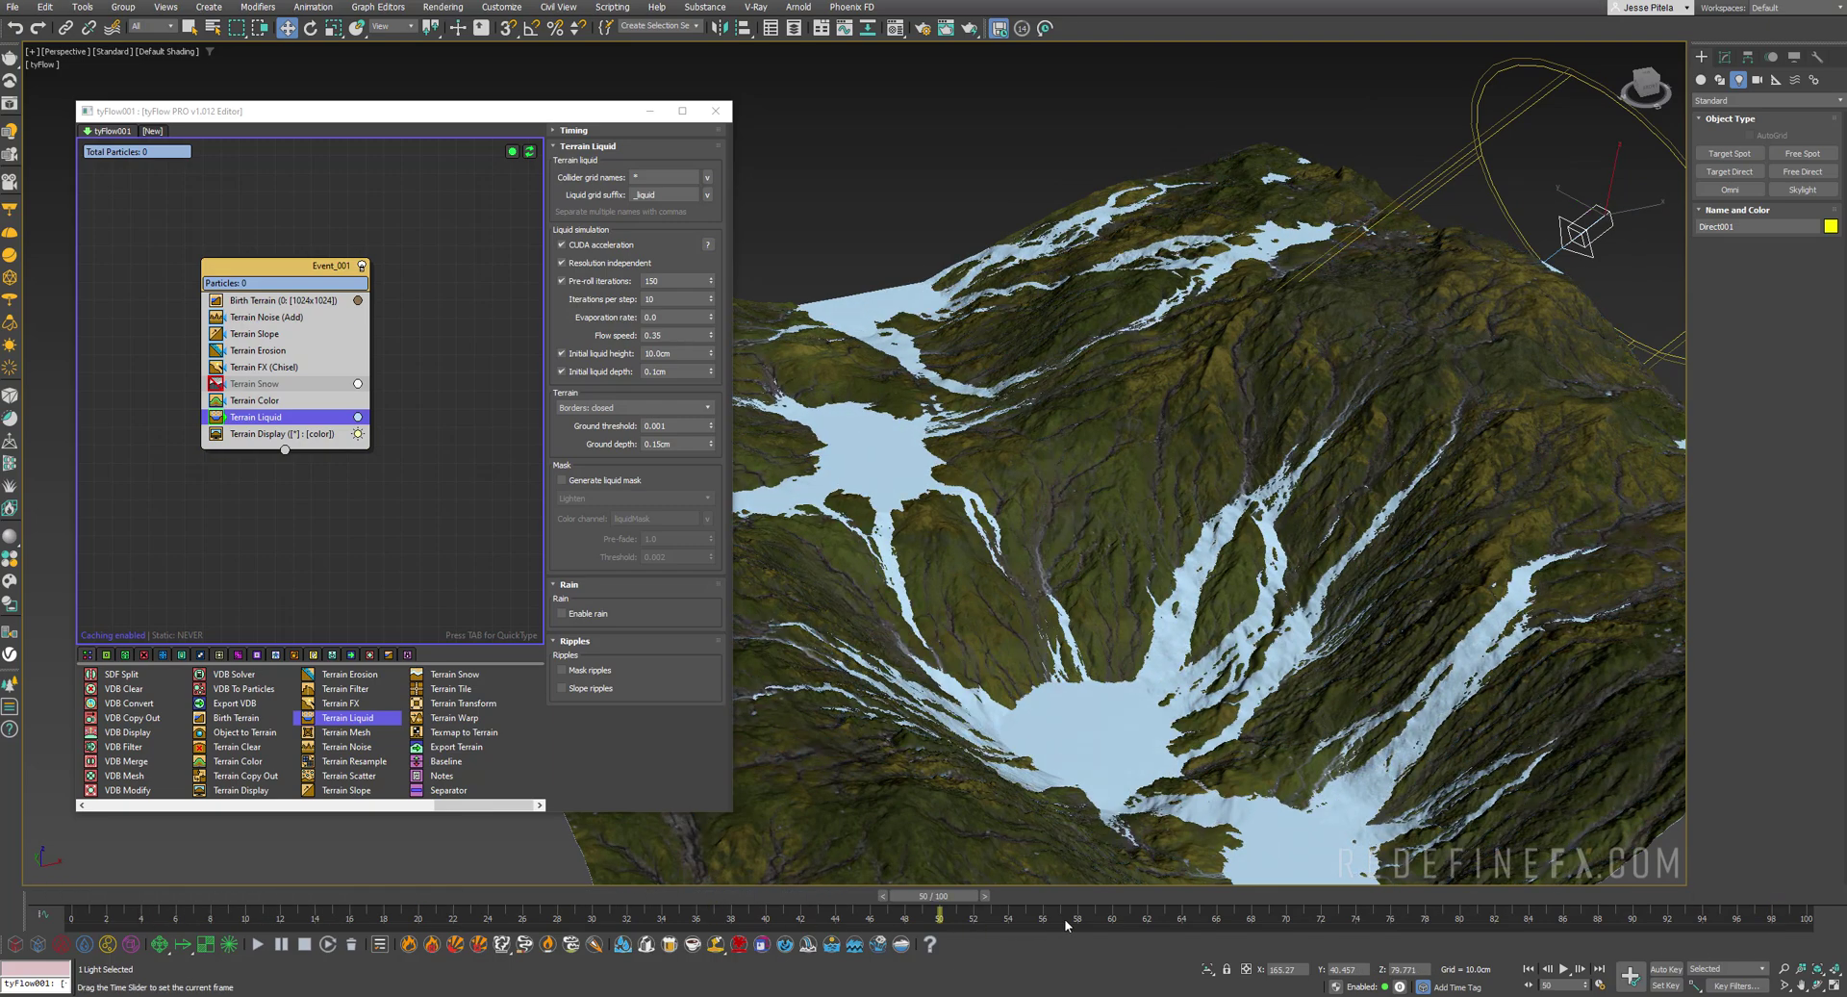
left_click_drag(1066, 926, 1229, 899)
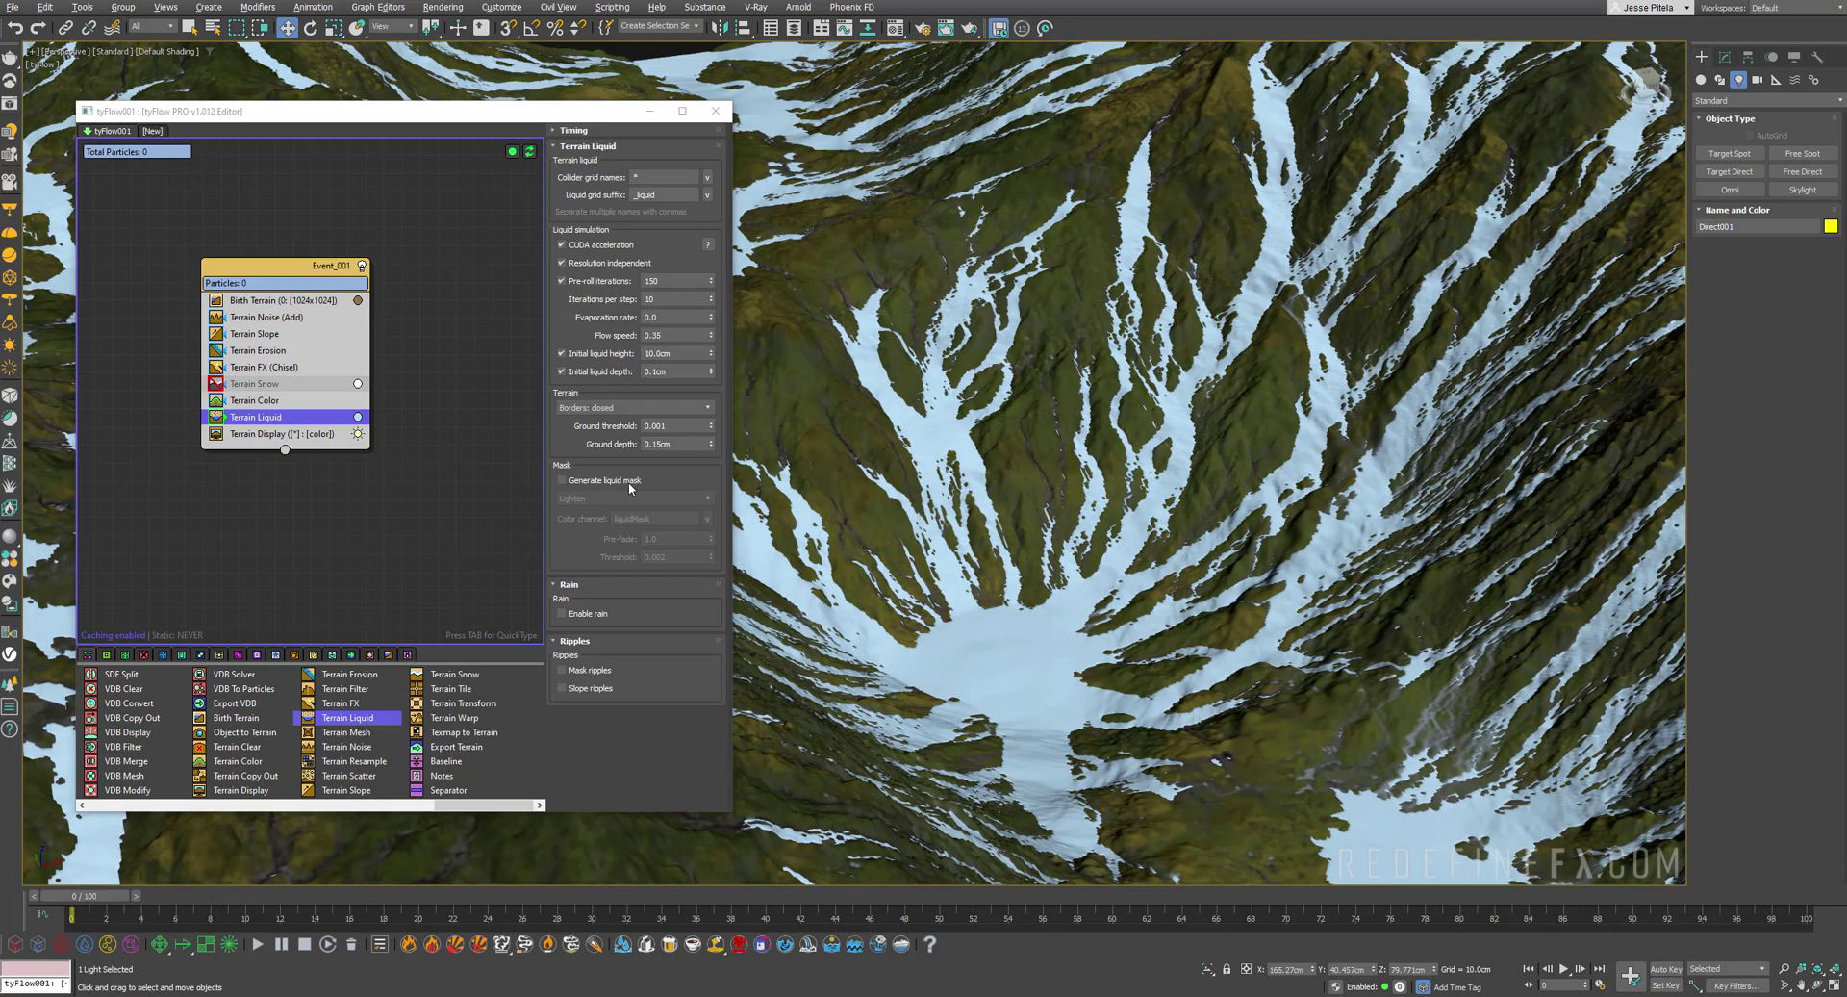
Set Terrain Liquid's initial liquid depth to 0.3 cm, evaporation rate to 0.006 and flow speed to 0.1, checking the flow over the timeline
left_click(677, 372)
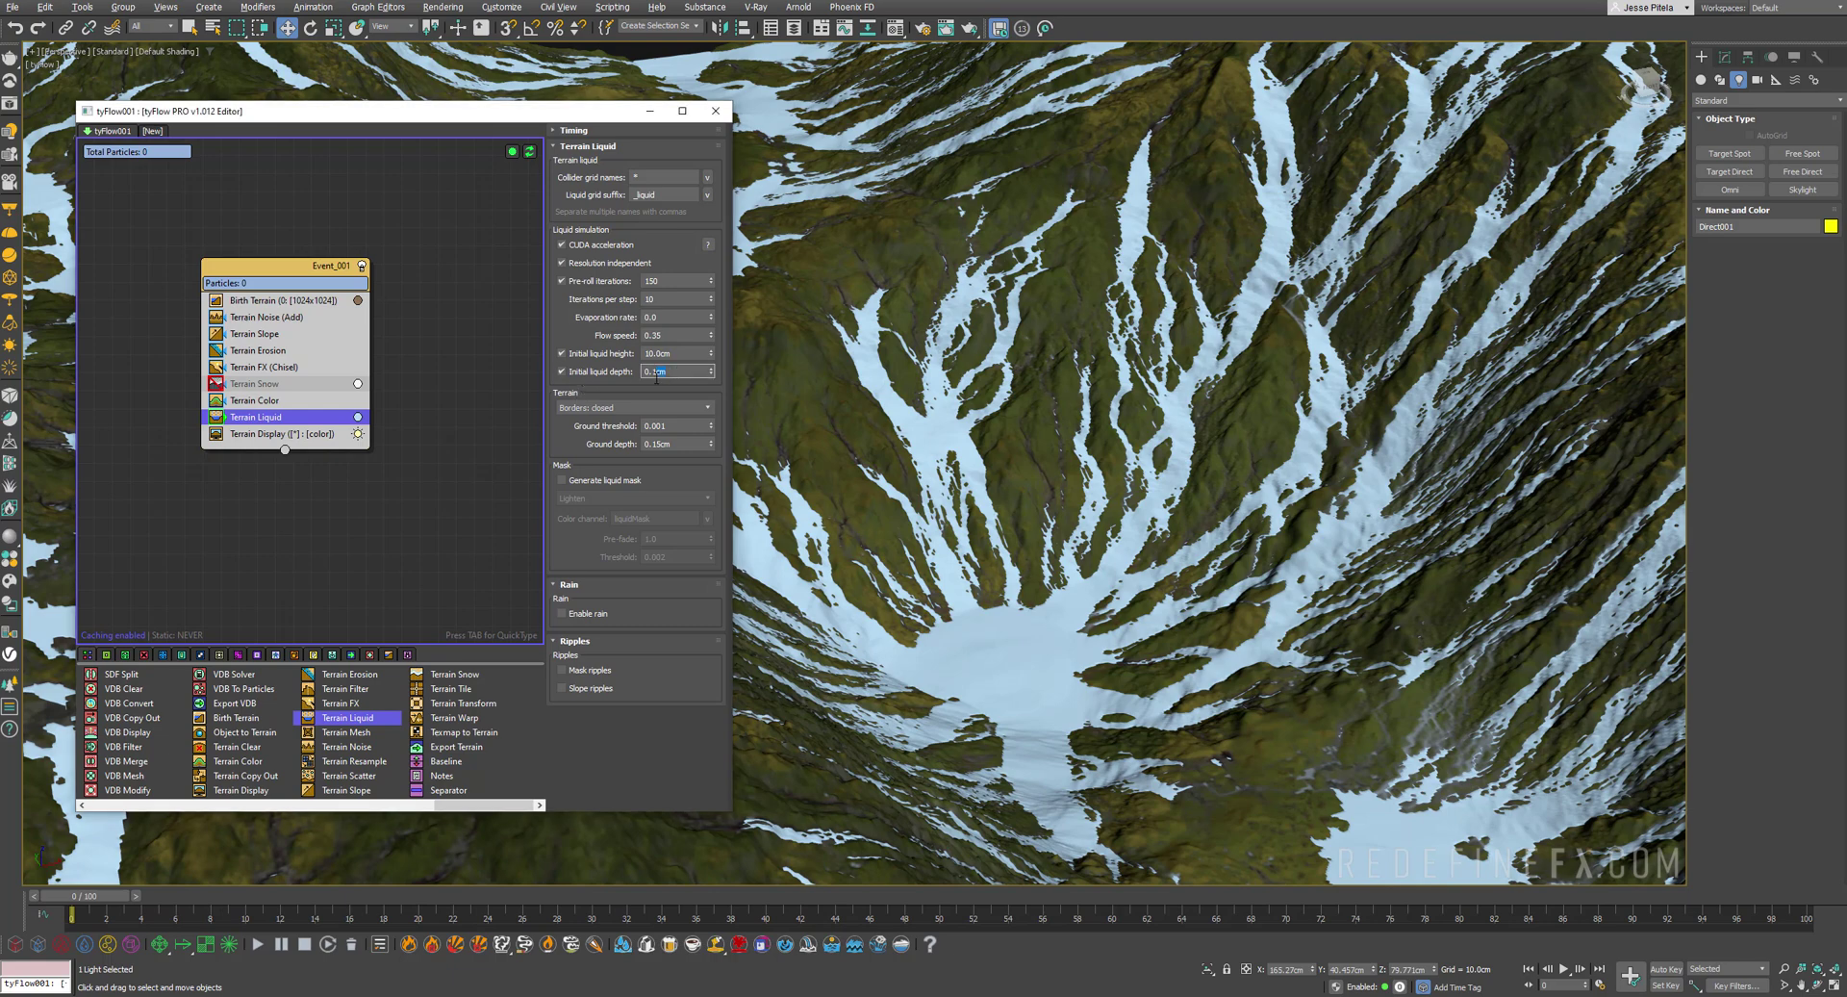
key("Return")
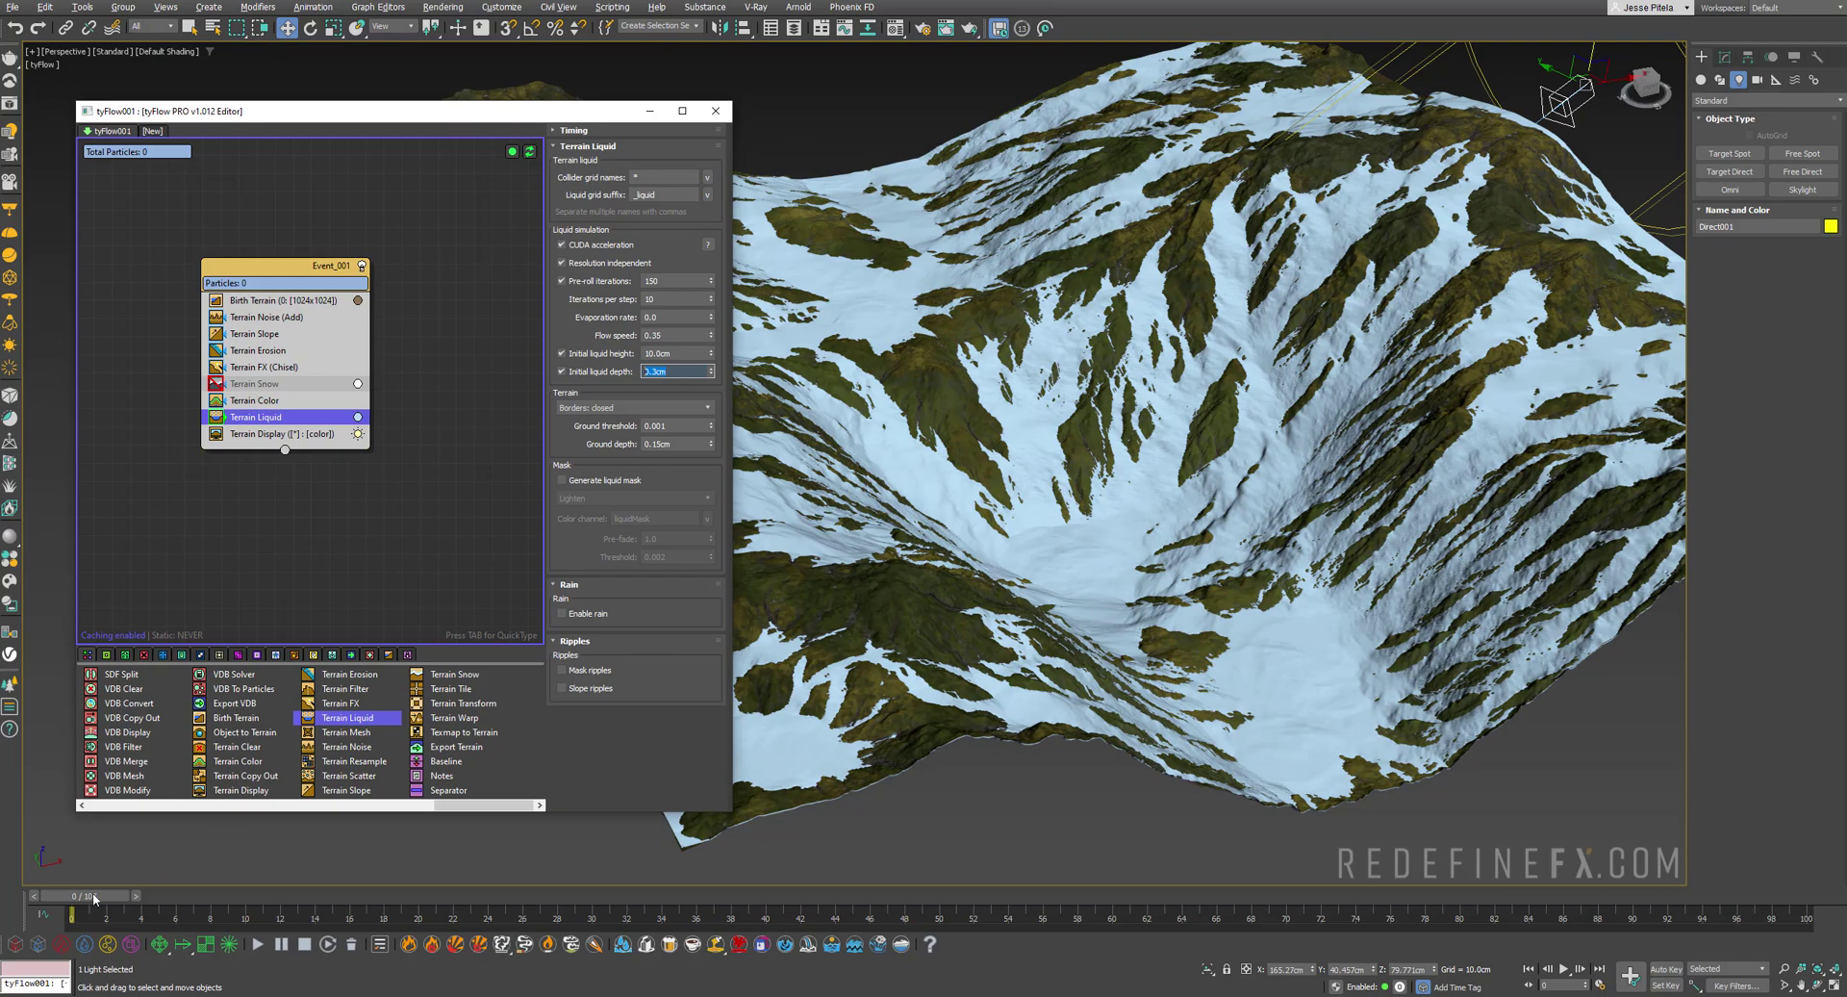
left_click_drag(94, 897, 1475, 898)
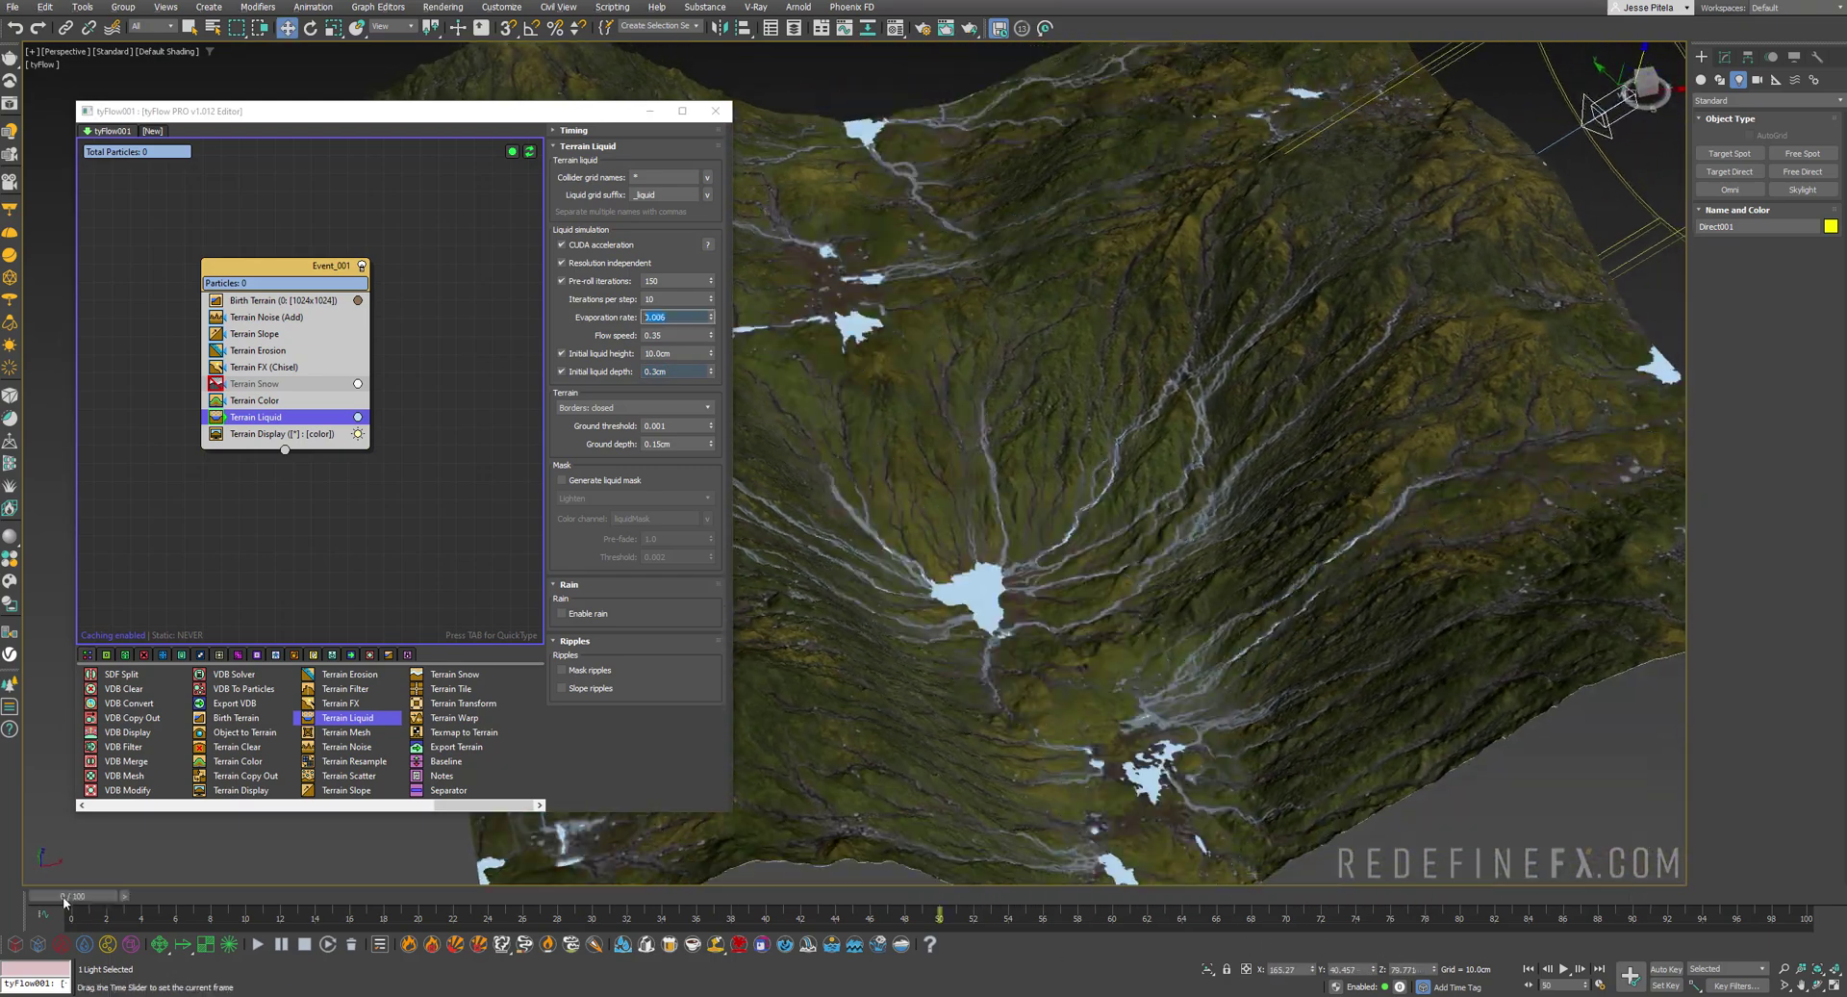
left_click(65, 900)
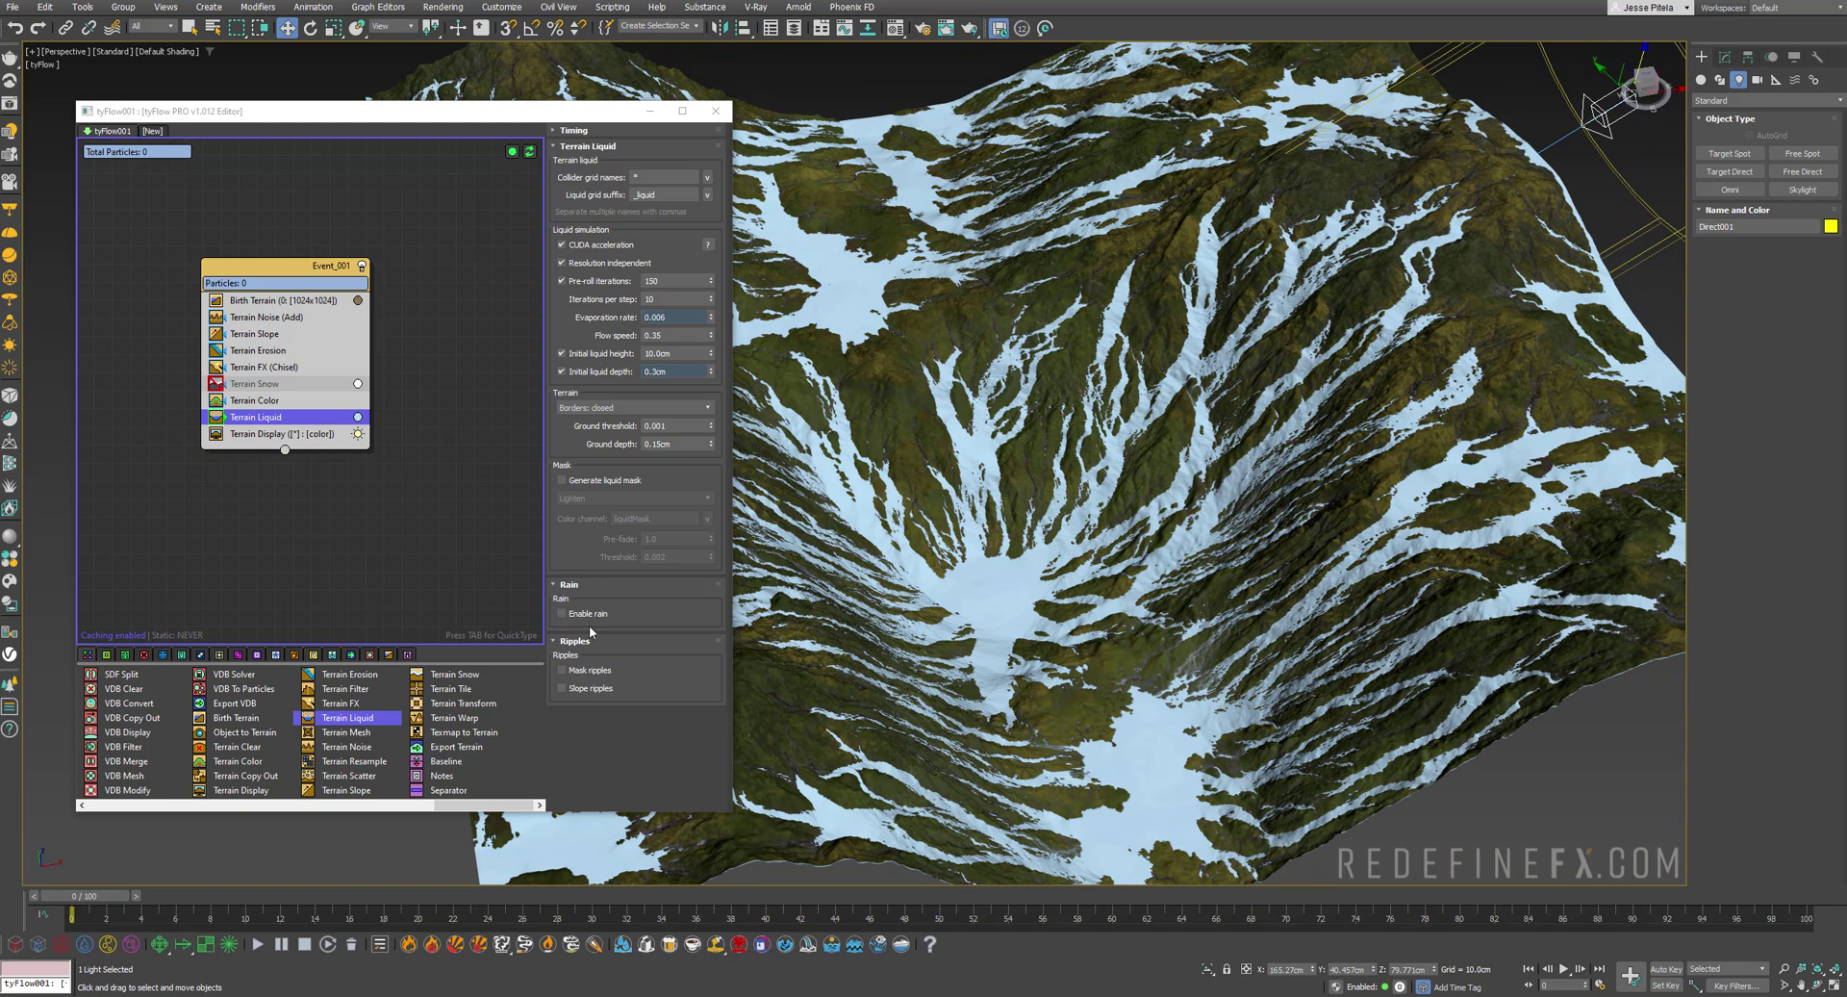
left_click_drag(98, 896, 1559, 927)
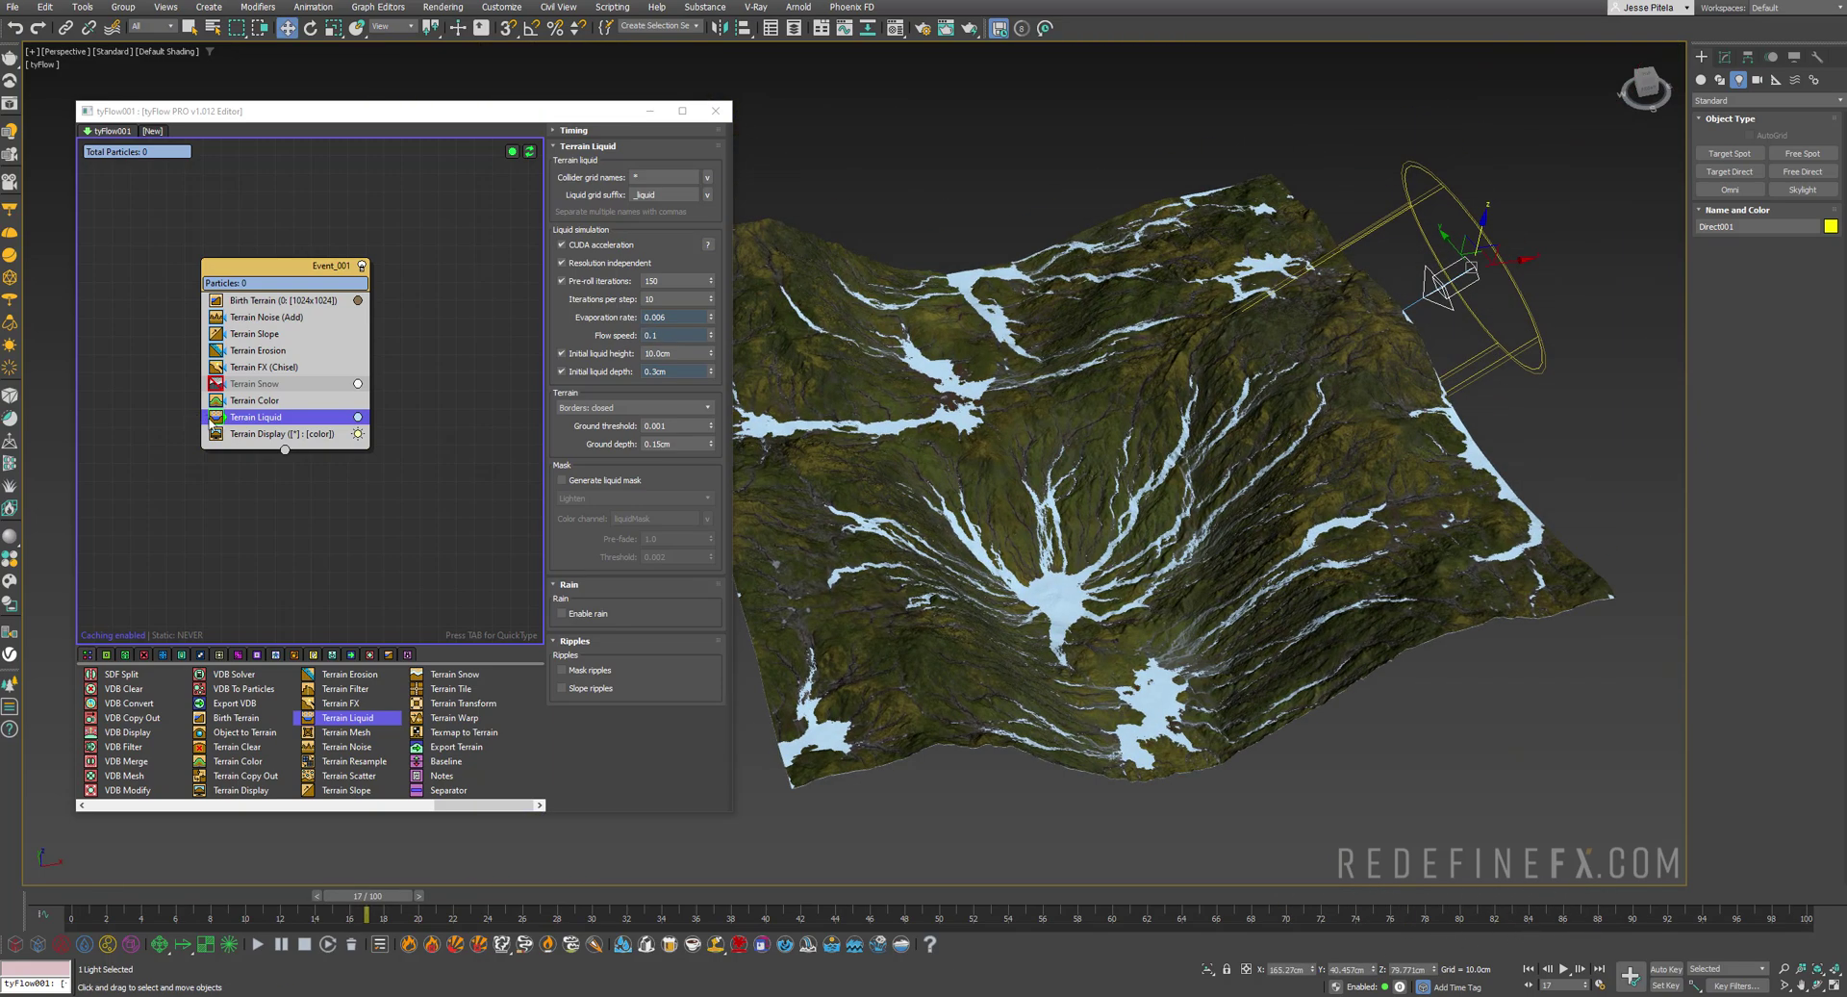
Disable the Terrain Liquid and Terrain Color operators in the event
left_click(216, 416)
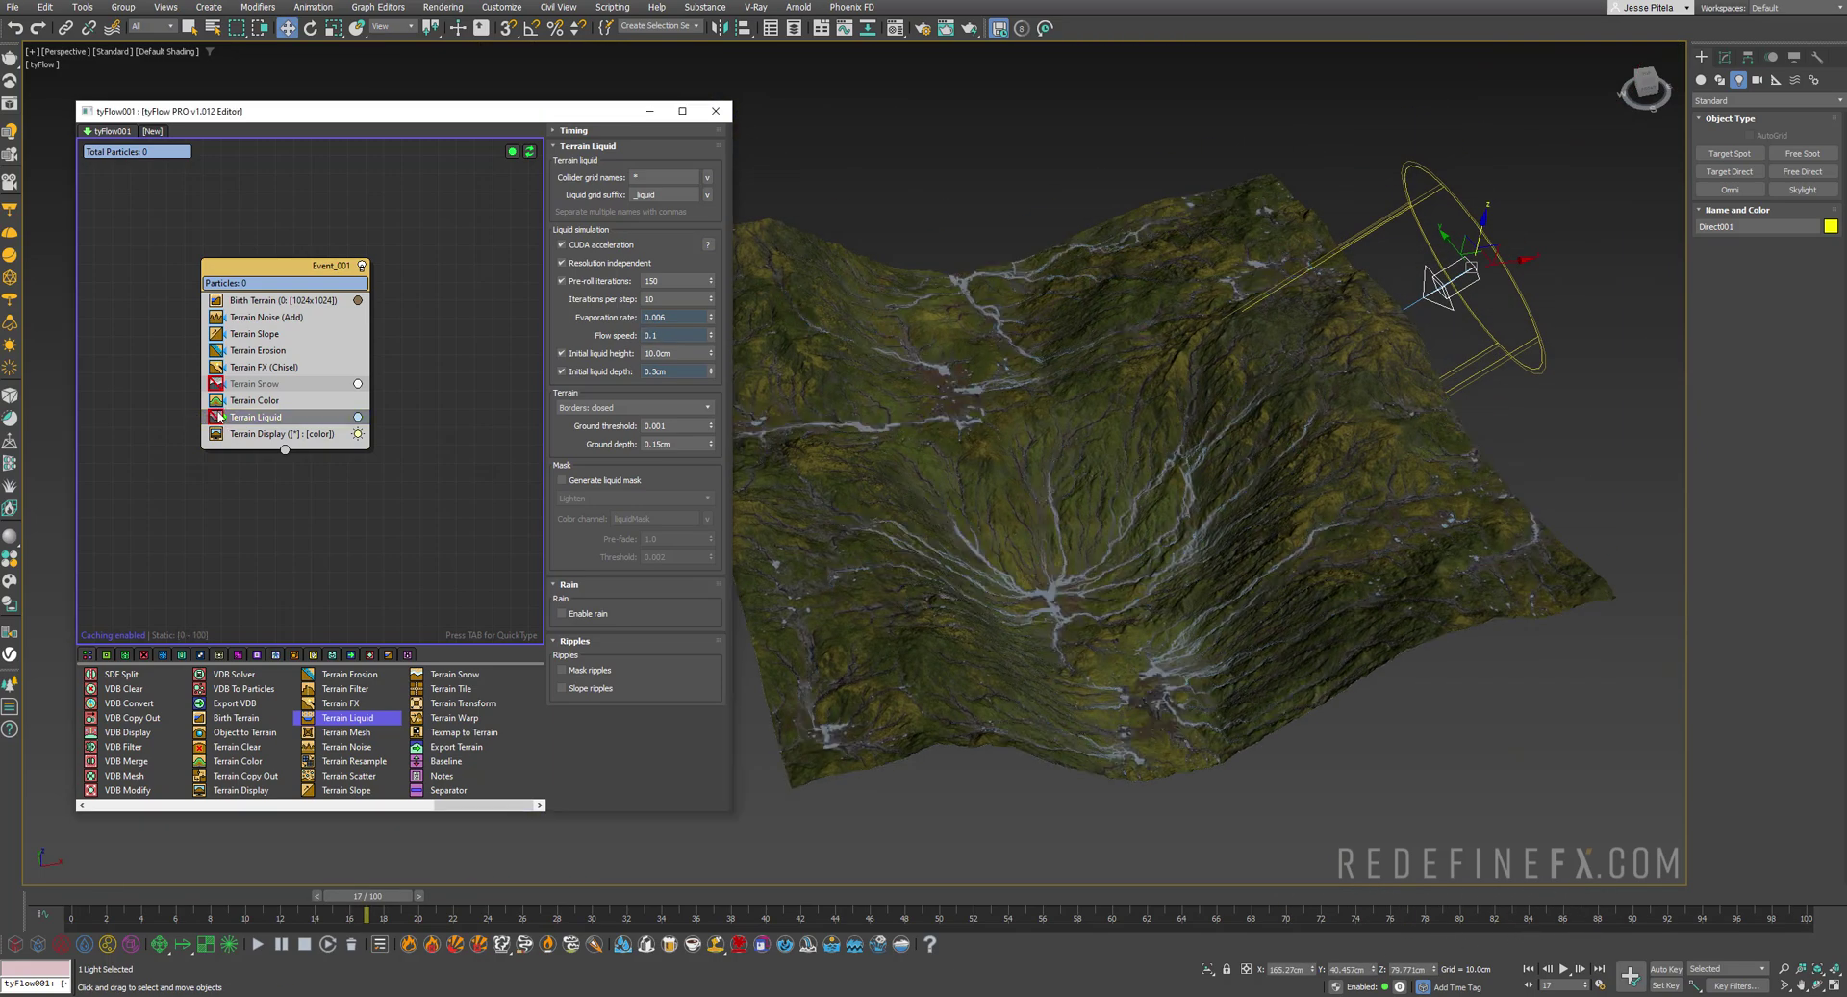
left_click(216, 402)
middle_click_drag(1305, 543, 1303, 556, "alt")
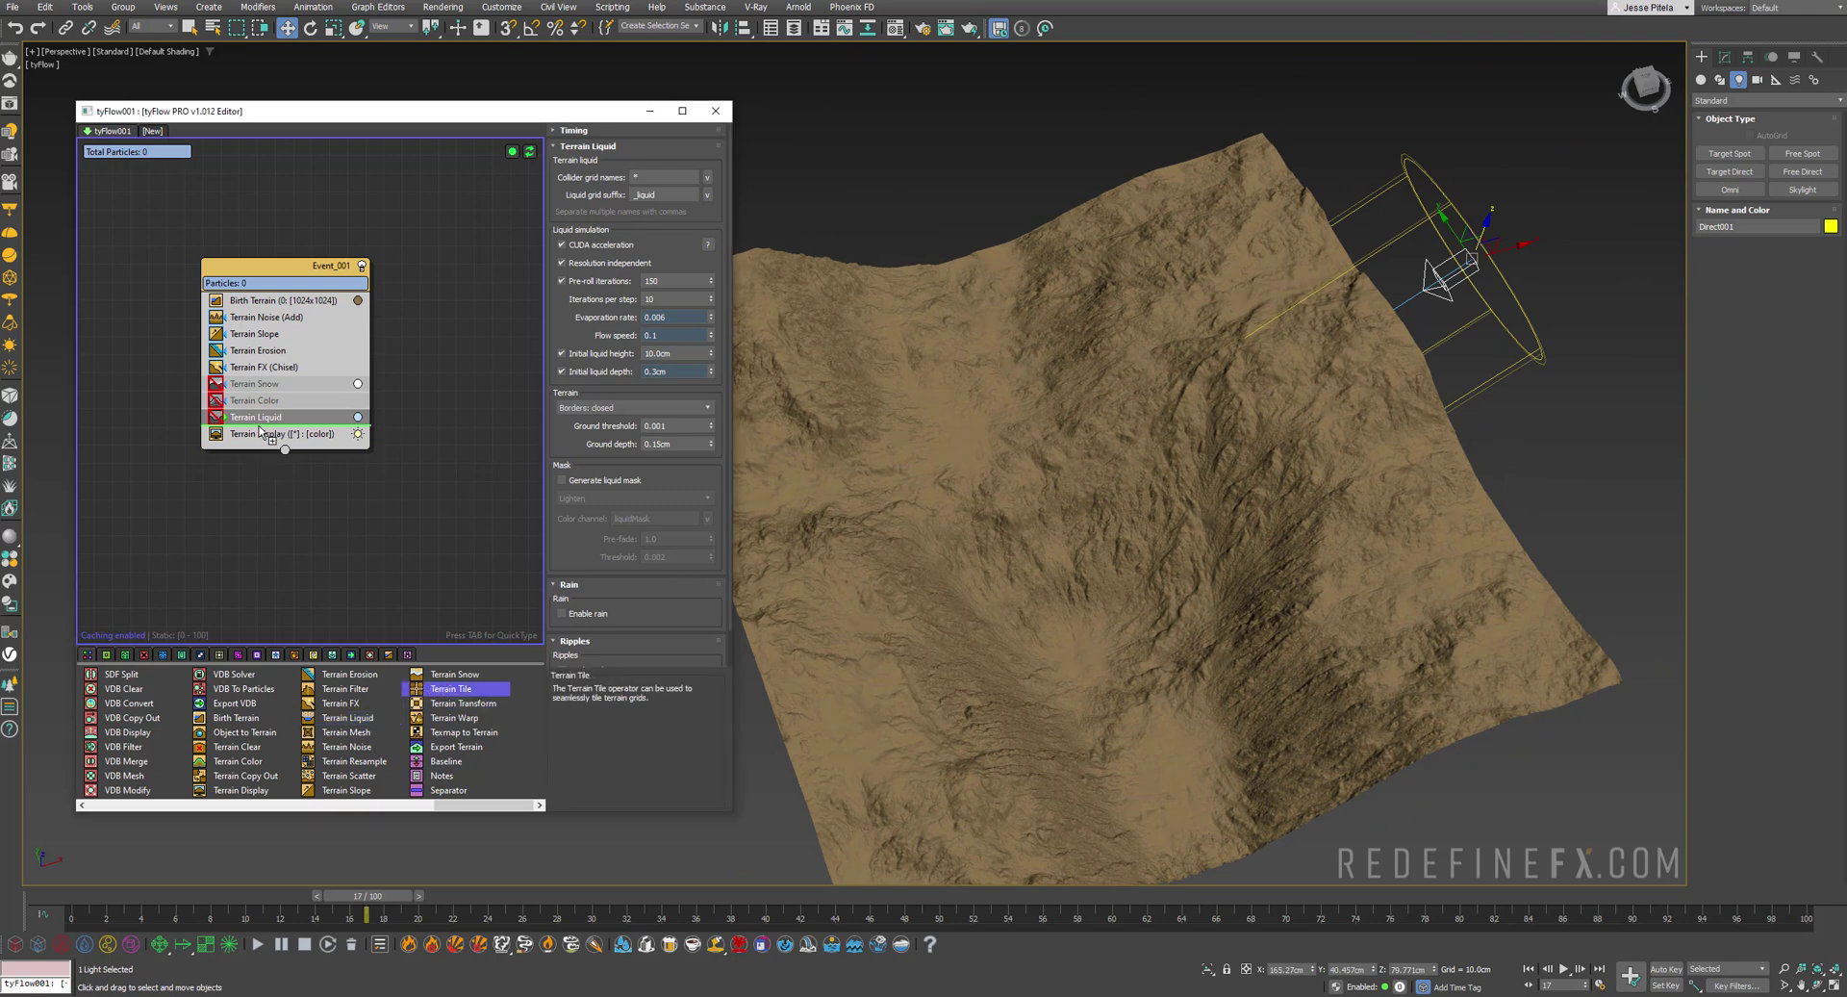
Insert a Terrain Tile operator before Terrain Display and set its mode to Loop terrain edges
left_click_drag(260, 431, 260, 432)
left_click(600, 228)
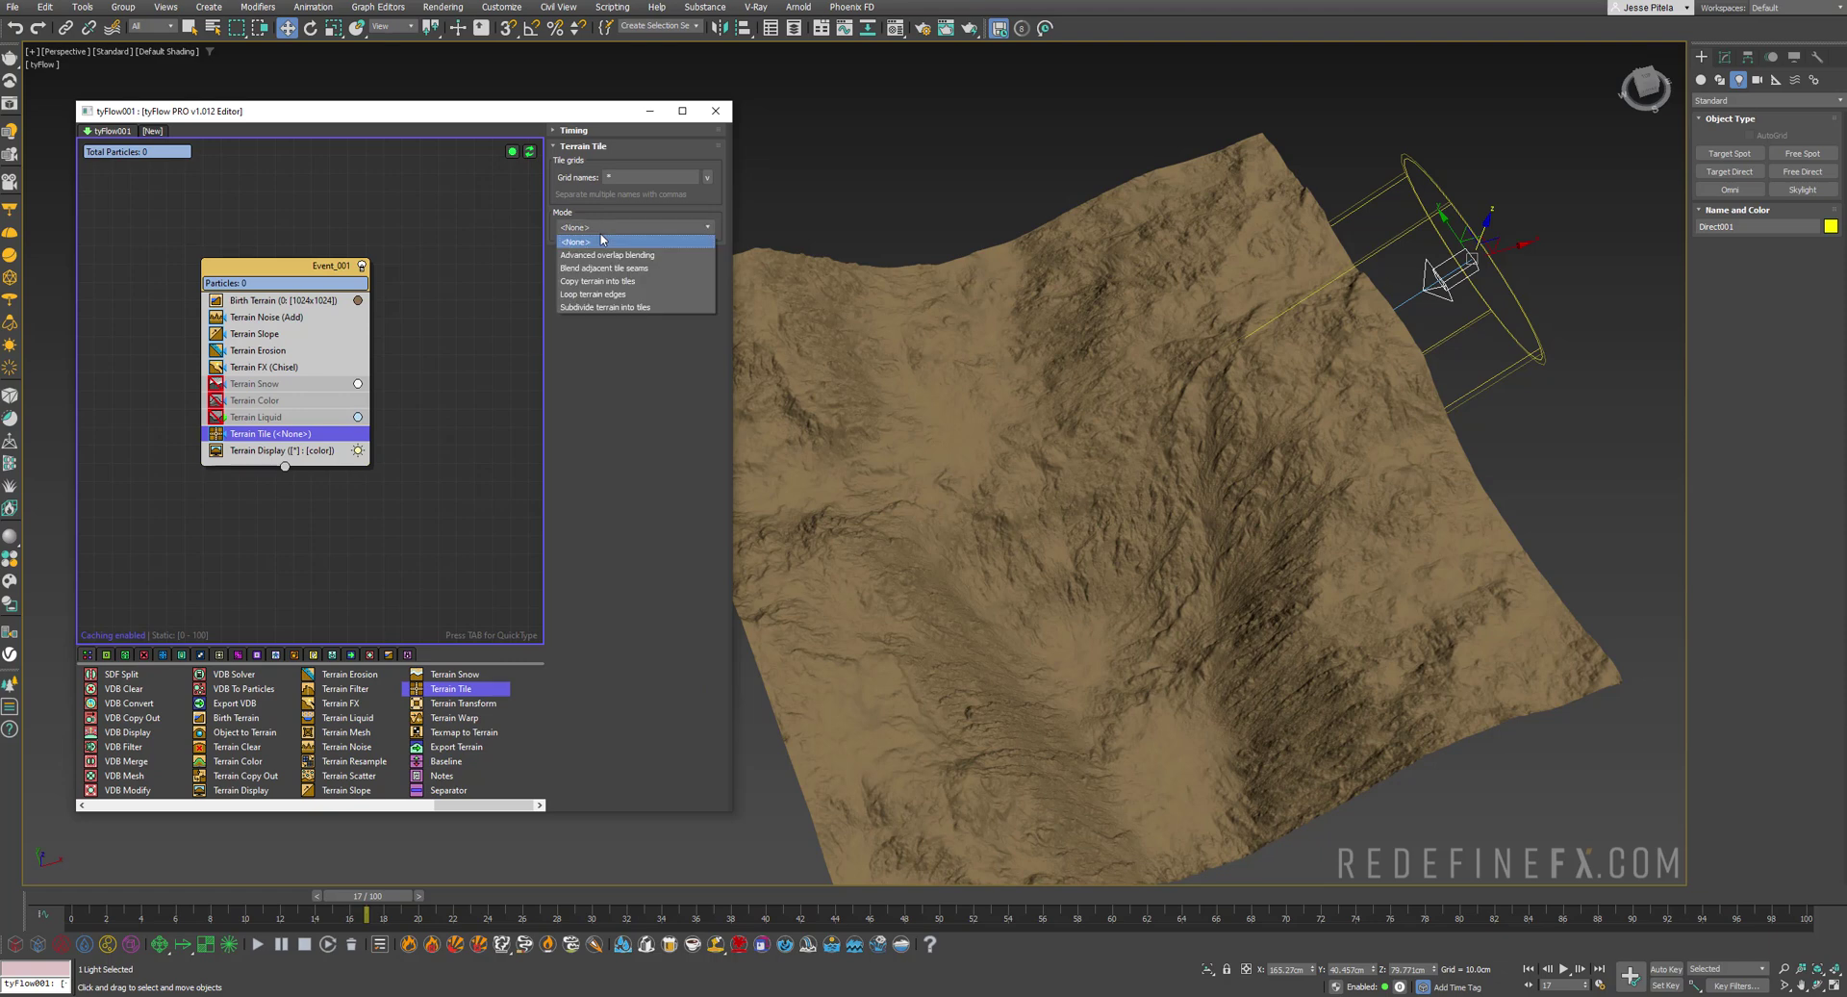
left_click(588, 290)
mouse_move(955, 355)
middle_mouse_down()
mouse_move(1019, 369)
mouse_move(952, 369)
middle_mouse_up()
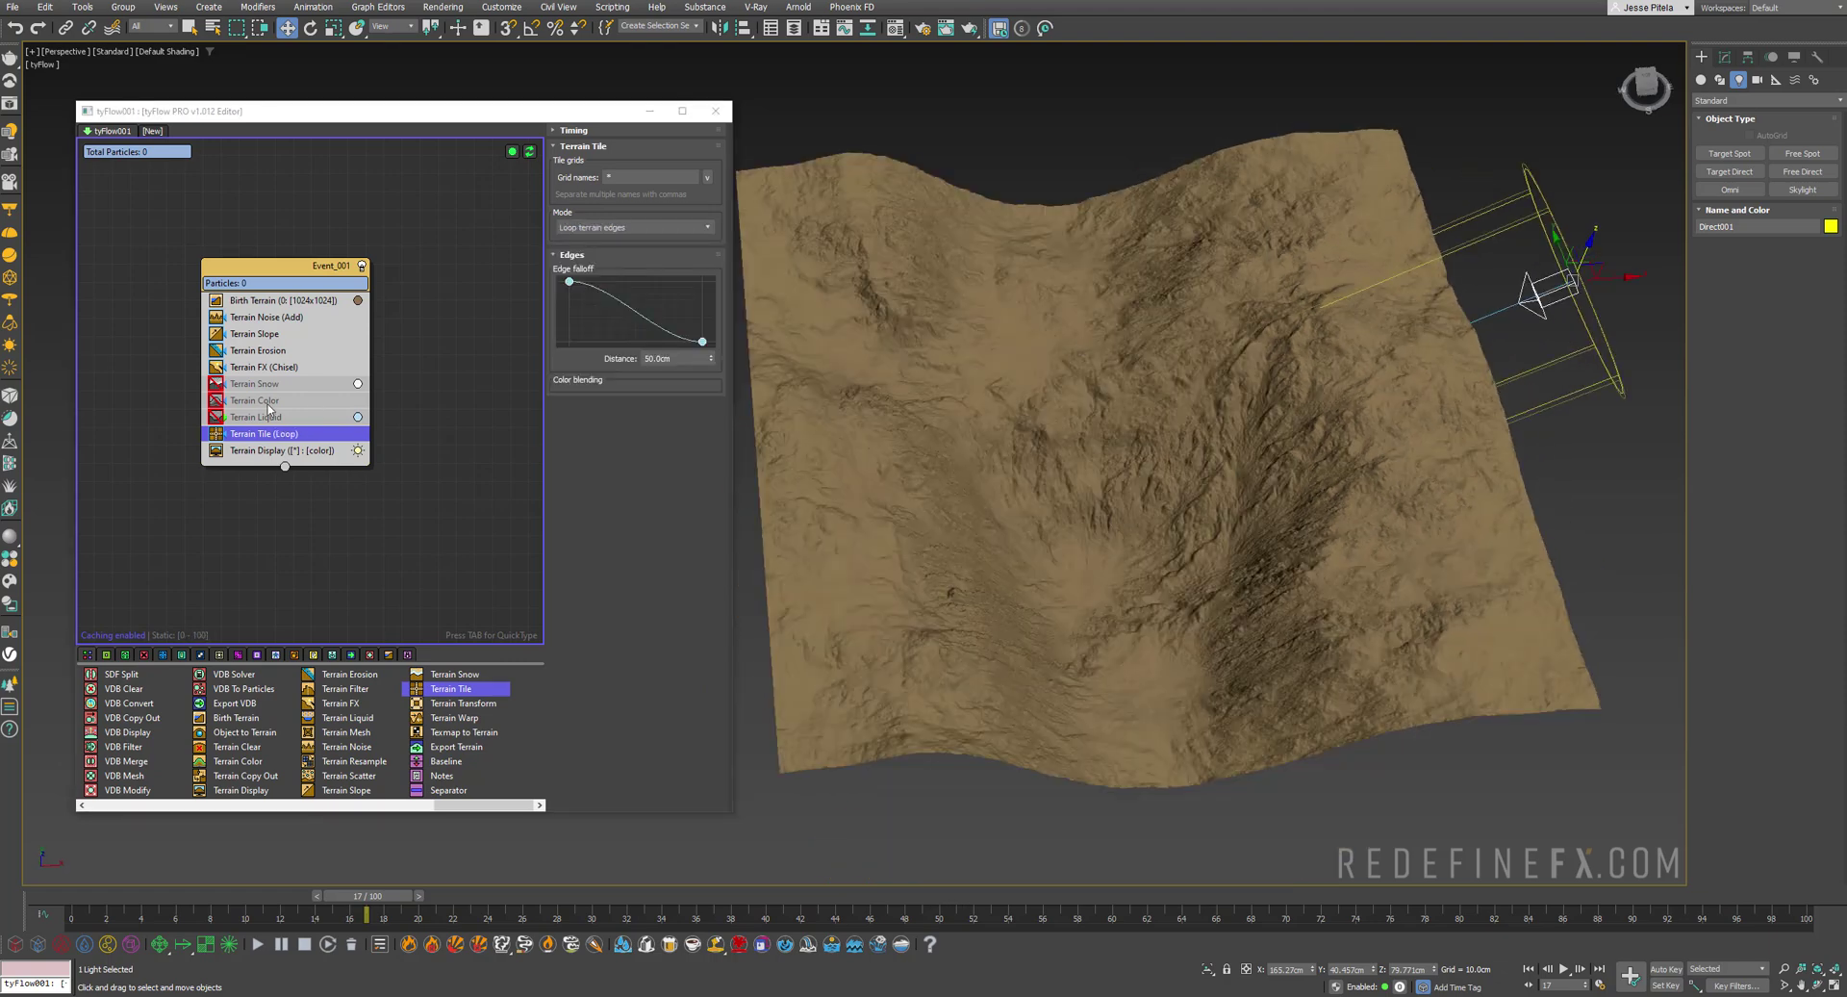
Toggle the looping Terrain Tile operator to compare the edges, and insert a second Terrain Tile operator below it
left_click(215, 433)
left_click_drag(439, 697, 359, 621)
left_click_drag(260, 449, 262, 450)
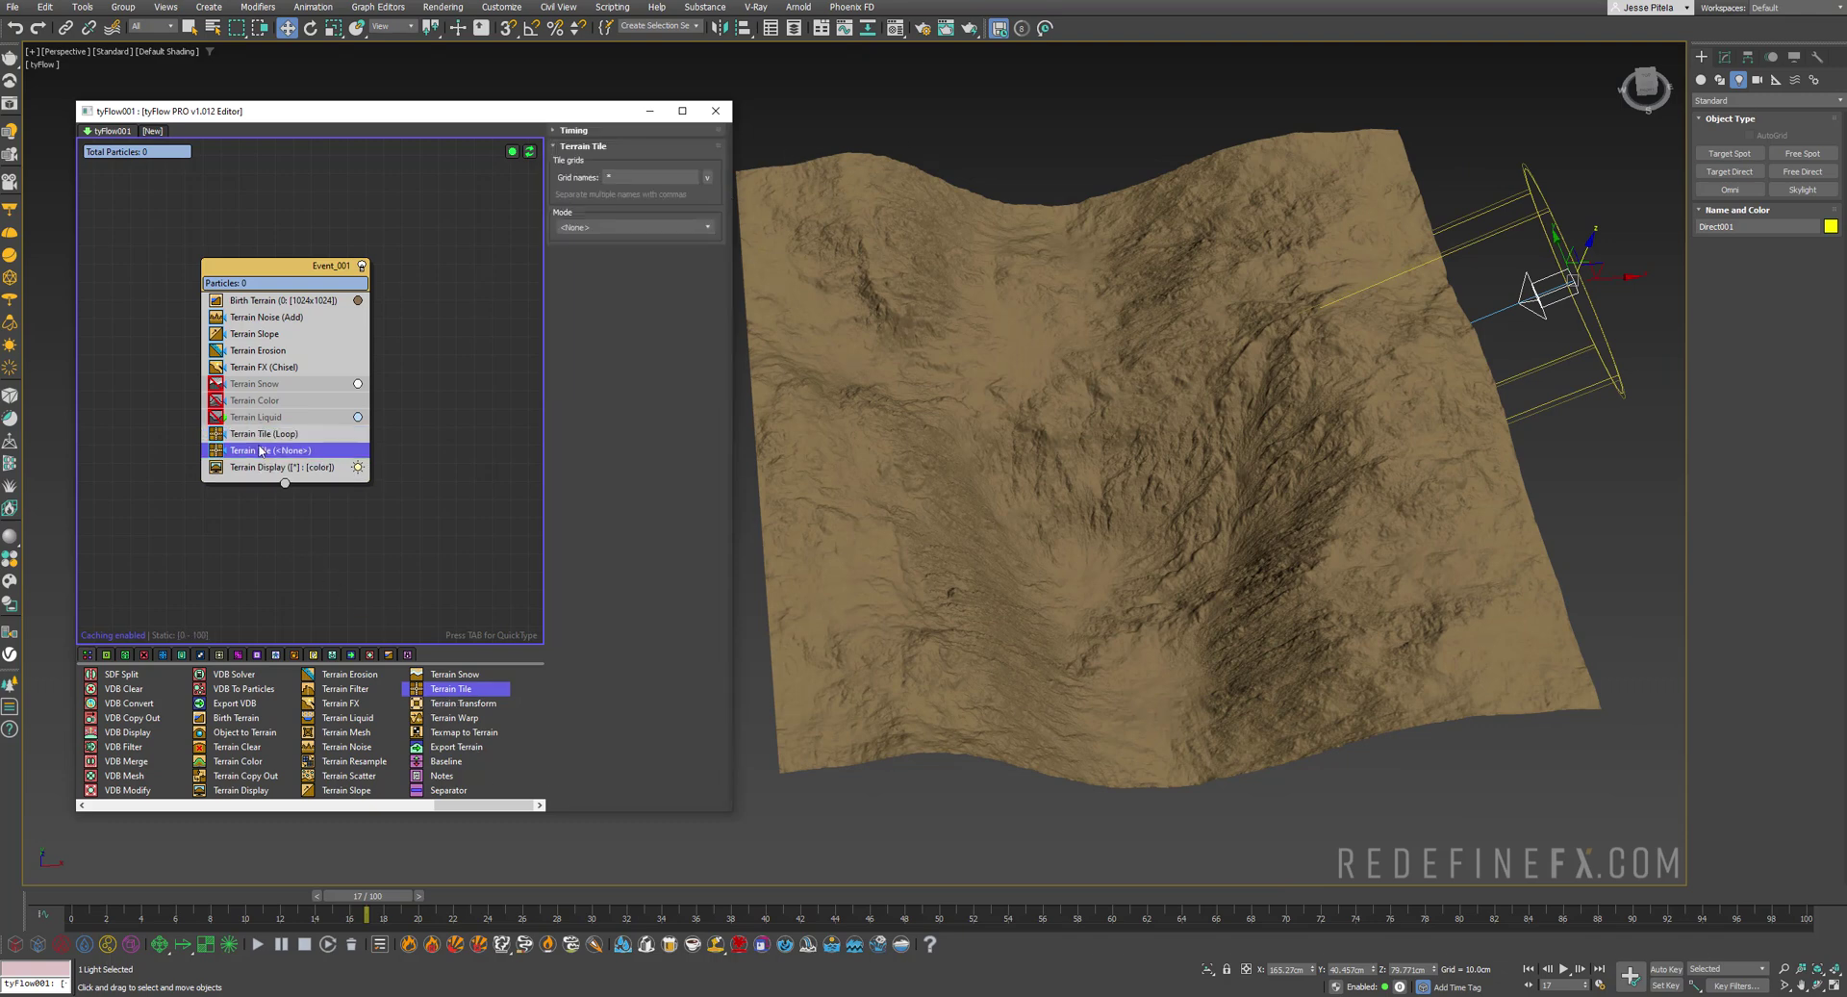
Set the second Terrain Tile operator's mode to Copy terrain into tiles and inspect the joined tiles
left_click(584, 228)
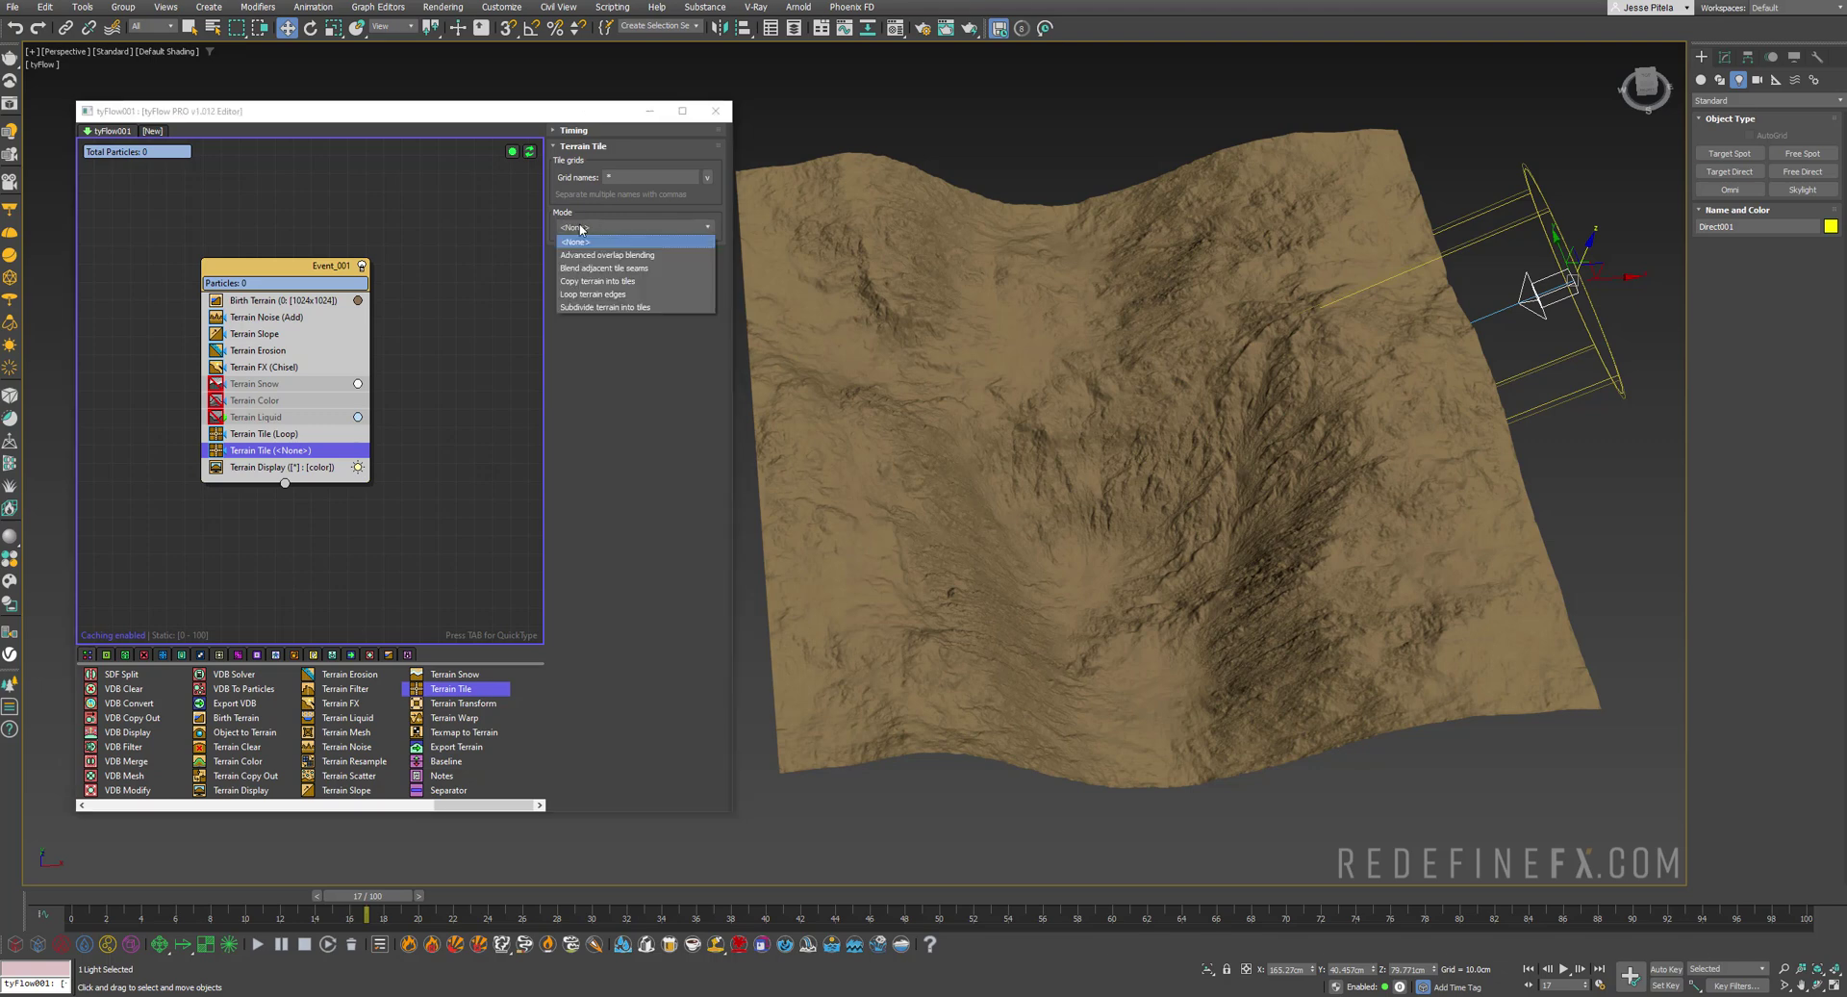
left_click(611, 284)
scroll(1232, 392, "down", 3)
middle_click_drag(1232, 391, 1020, 435)
middle_click_drag(1376, 370, 1193, 414, "alt")
scroll(1097, 351, "up", 6)
scroll(1251, 385, "down", 4)
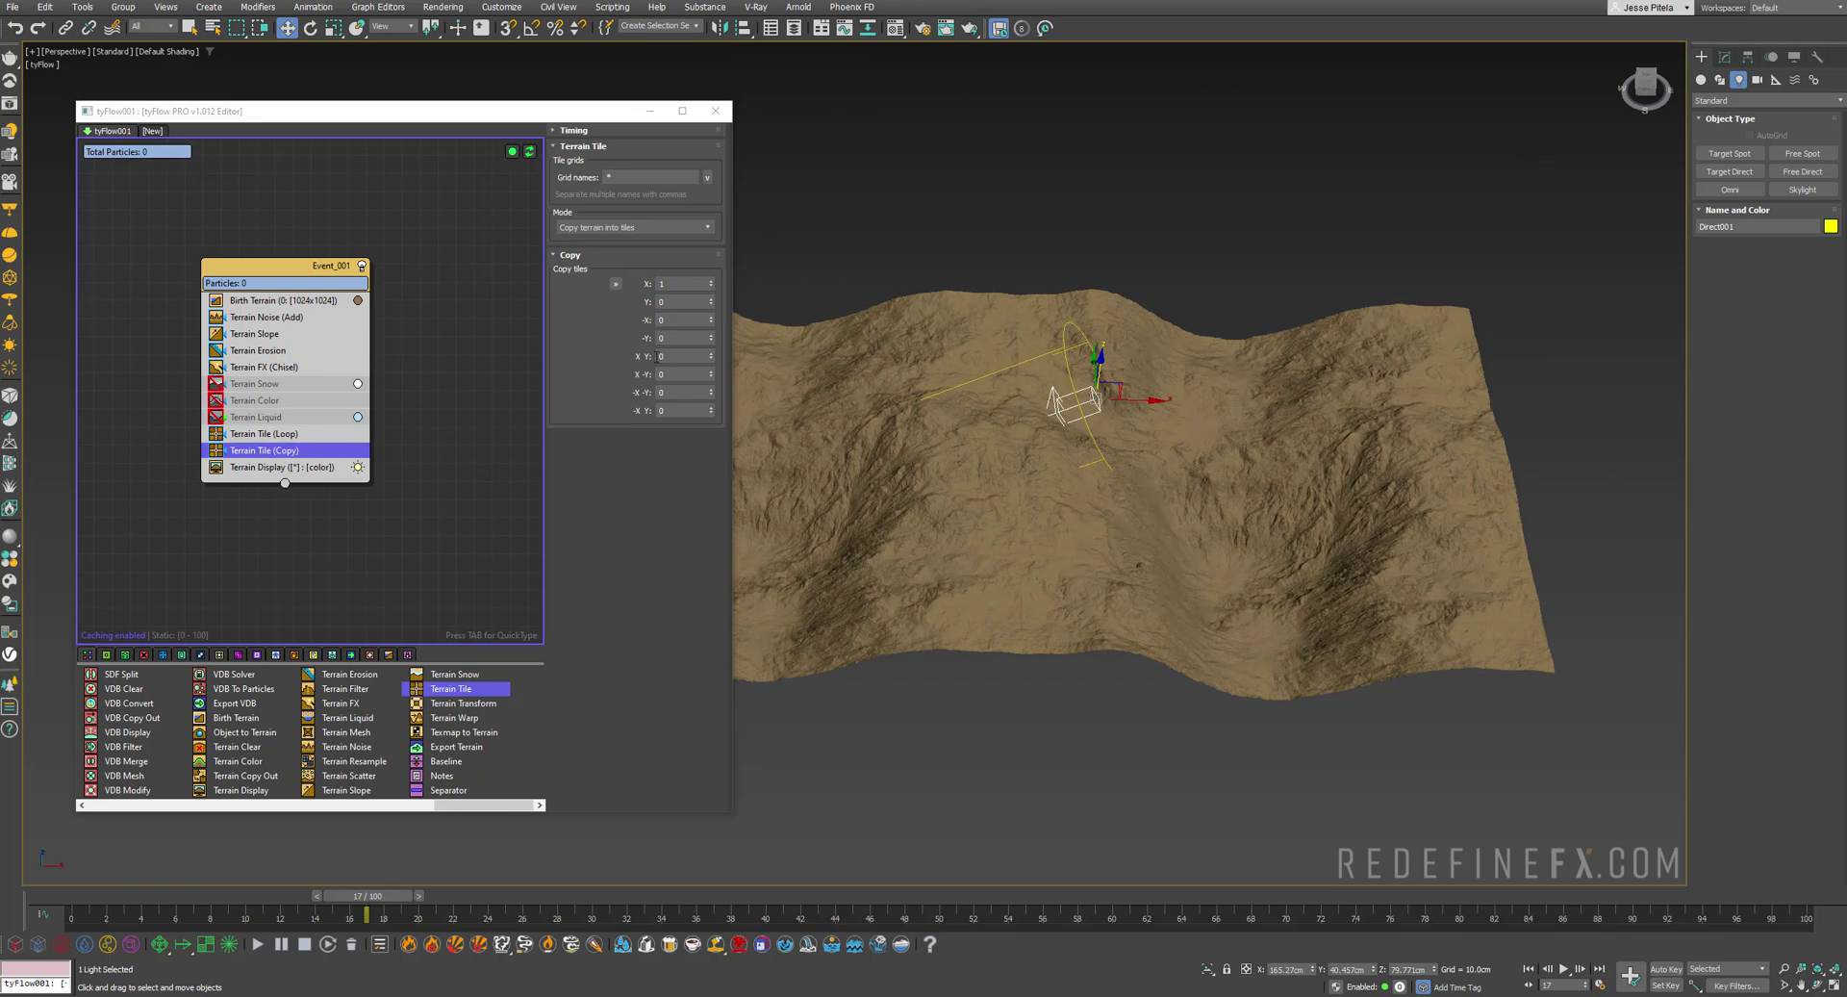
Set the Terrain Tile copy counts in the Y, -X and -Y directions to 1
double_click(671, 306)
type("1")
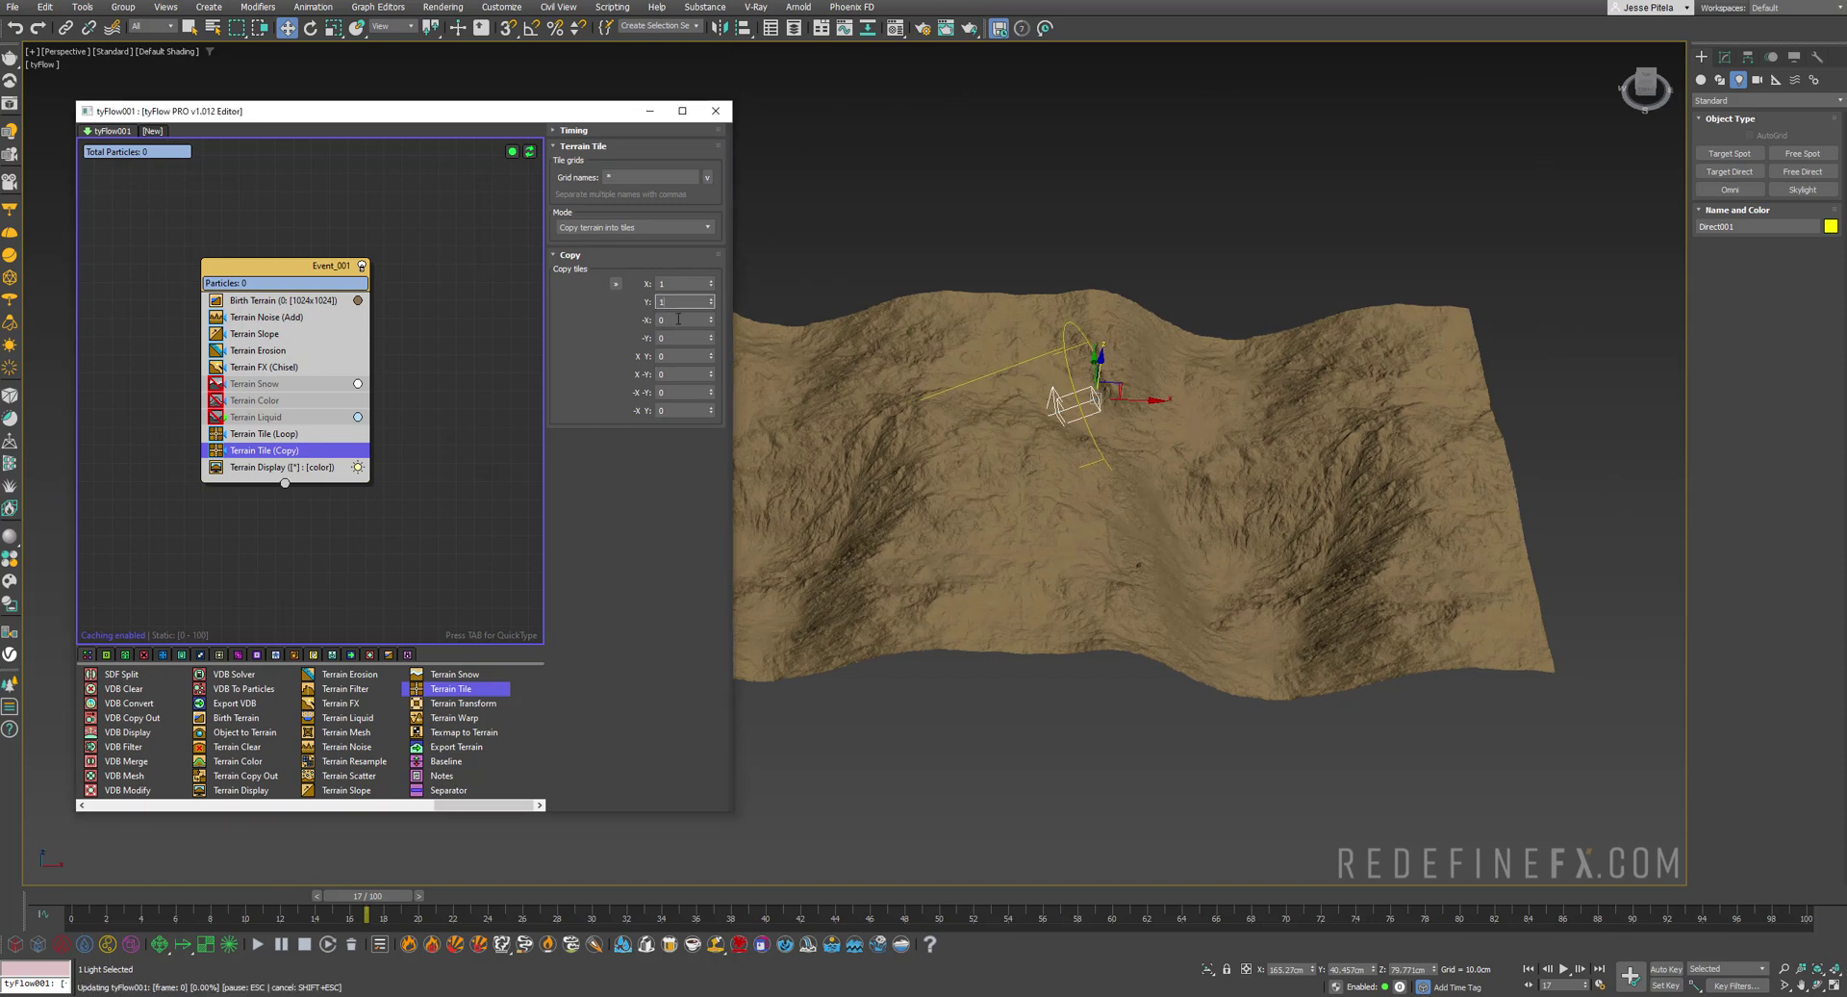
key("Return")
type("1")
key("Return")
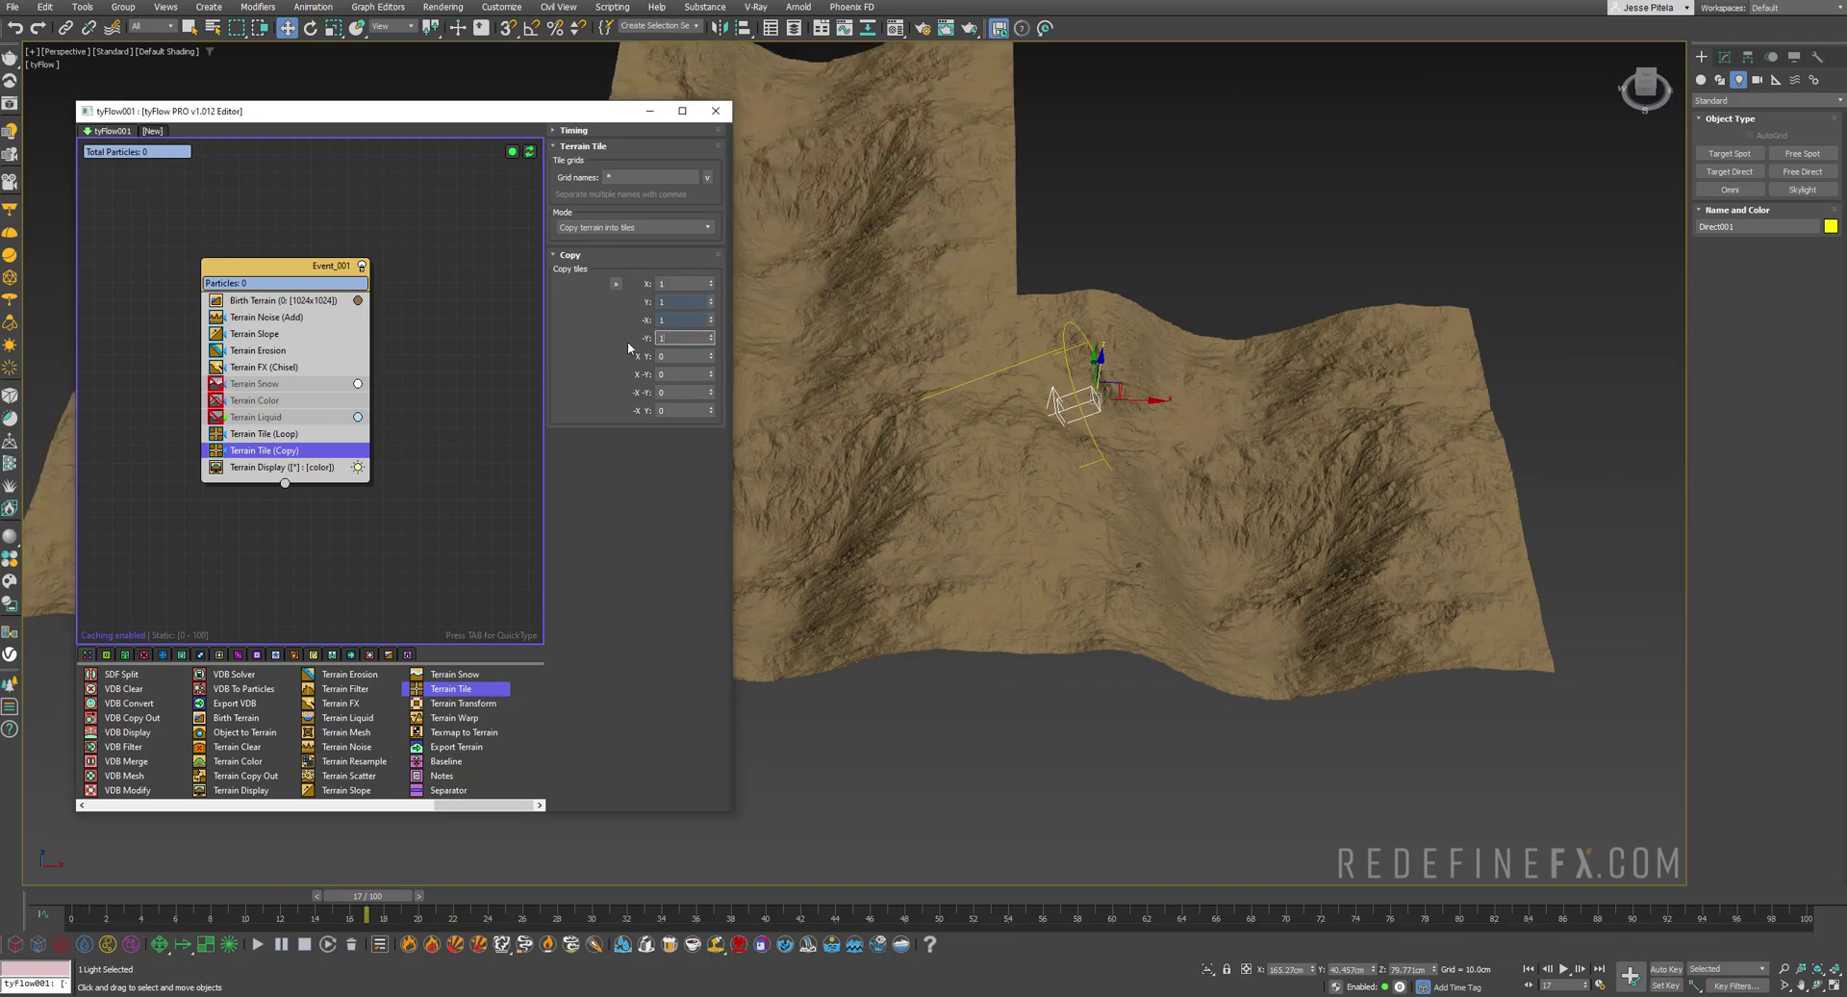
key("Return")
Set all four diagonal tile copy counts to 1 and inspect the full grid of terrain tiles
type("1")
left_click_drag(667, 357, 653, 413)
key("Return")
type("1")
key("Tab")
key("Return")
type("1")
key("Return")
scroll(1010, 423, "down", 4)
middle_click_drag(1010, 424, 1170, 446)
scroll(1171, 446, "up", 3)
scroll(1171, 446, "up", 3)
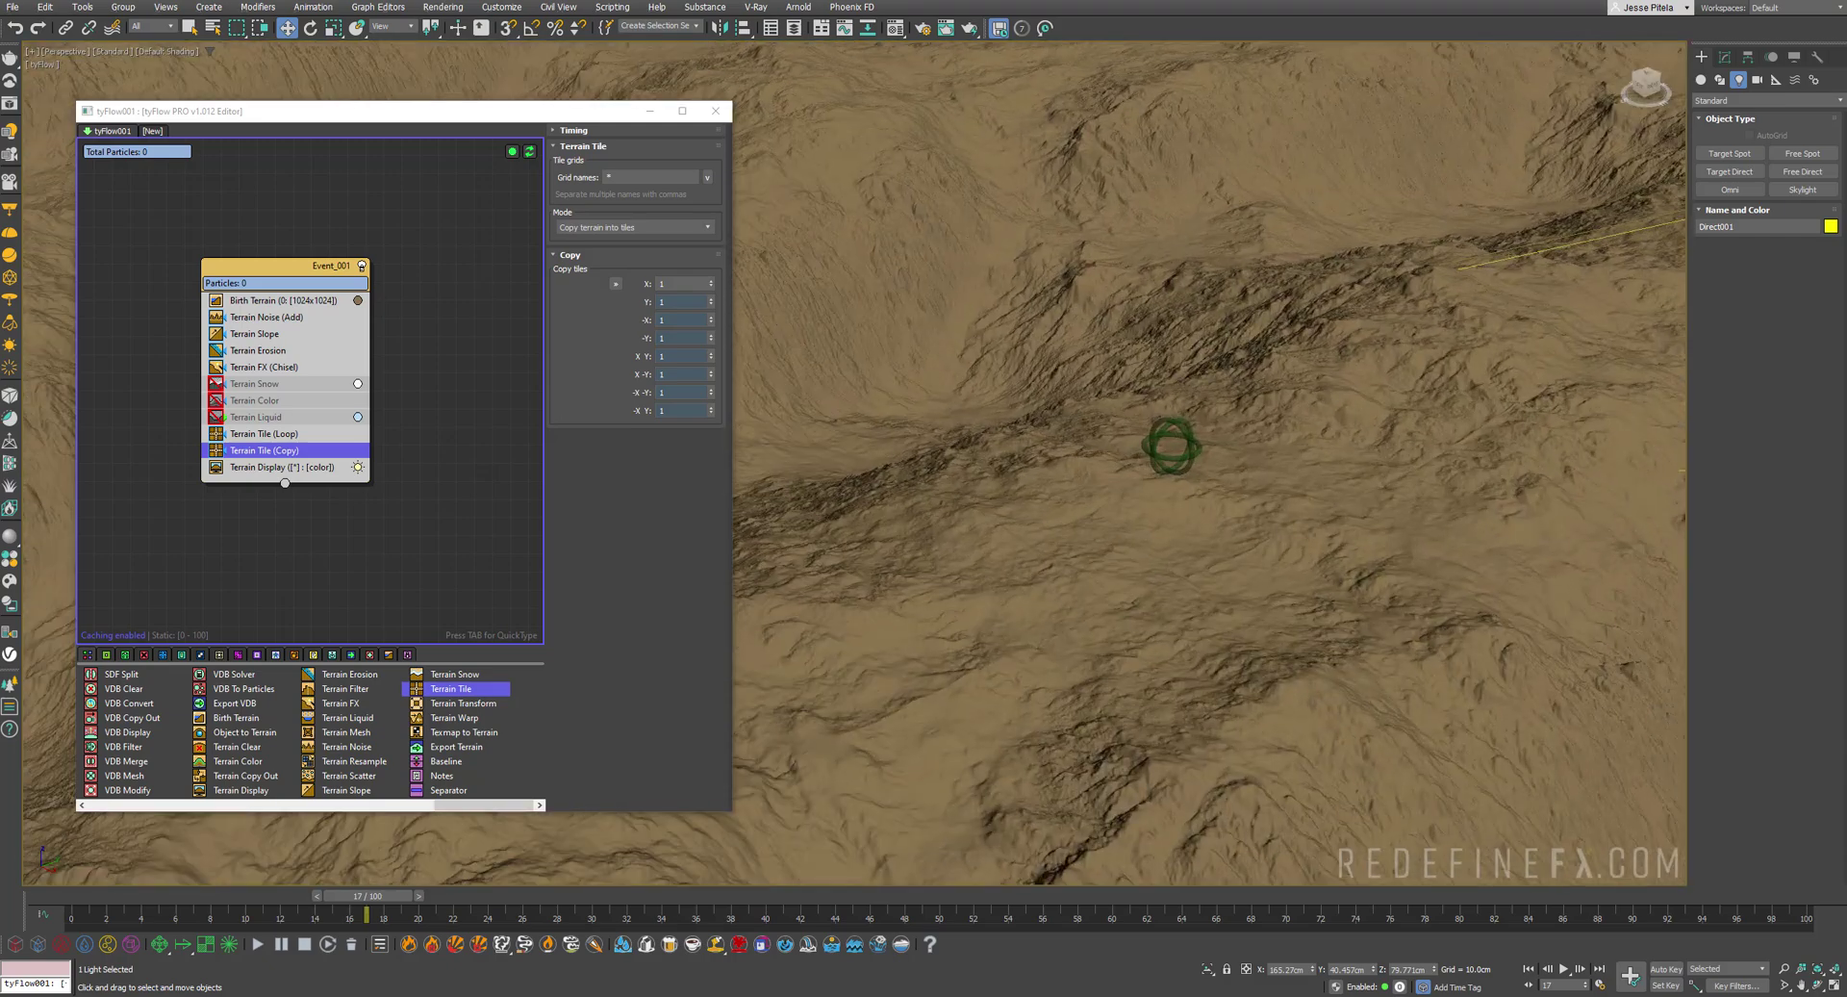
scroll(1170, 446, "down", 5)
middle_click_drag(1204, 433, 1217, 443, "alt")
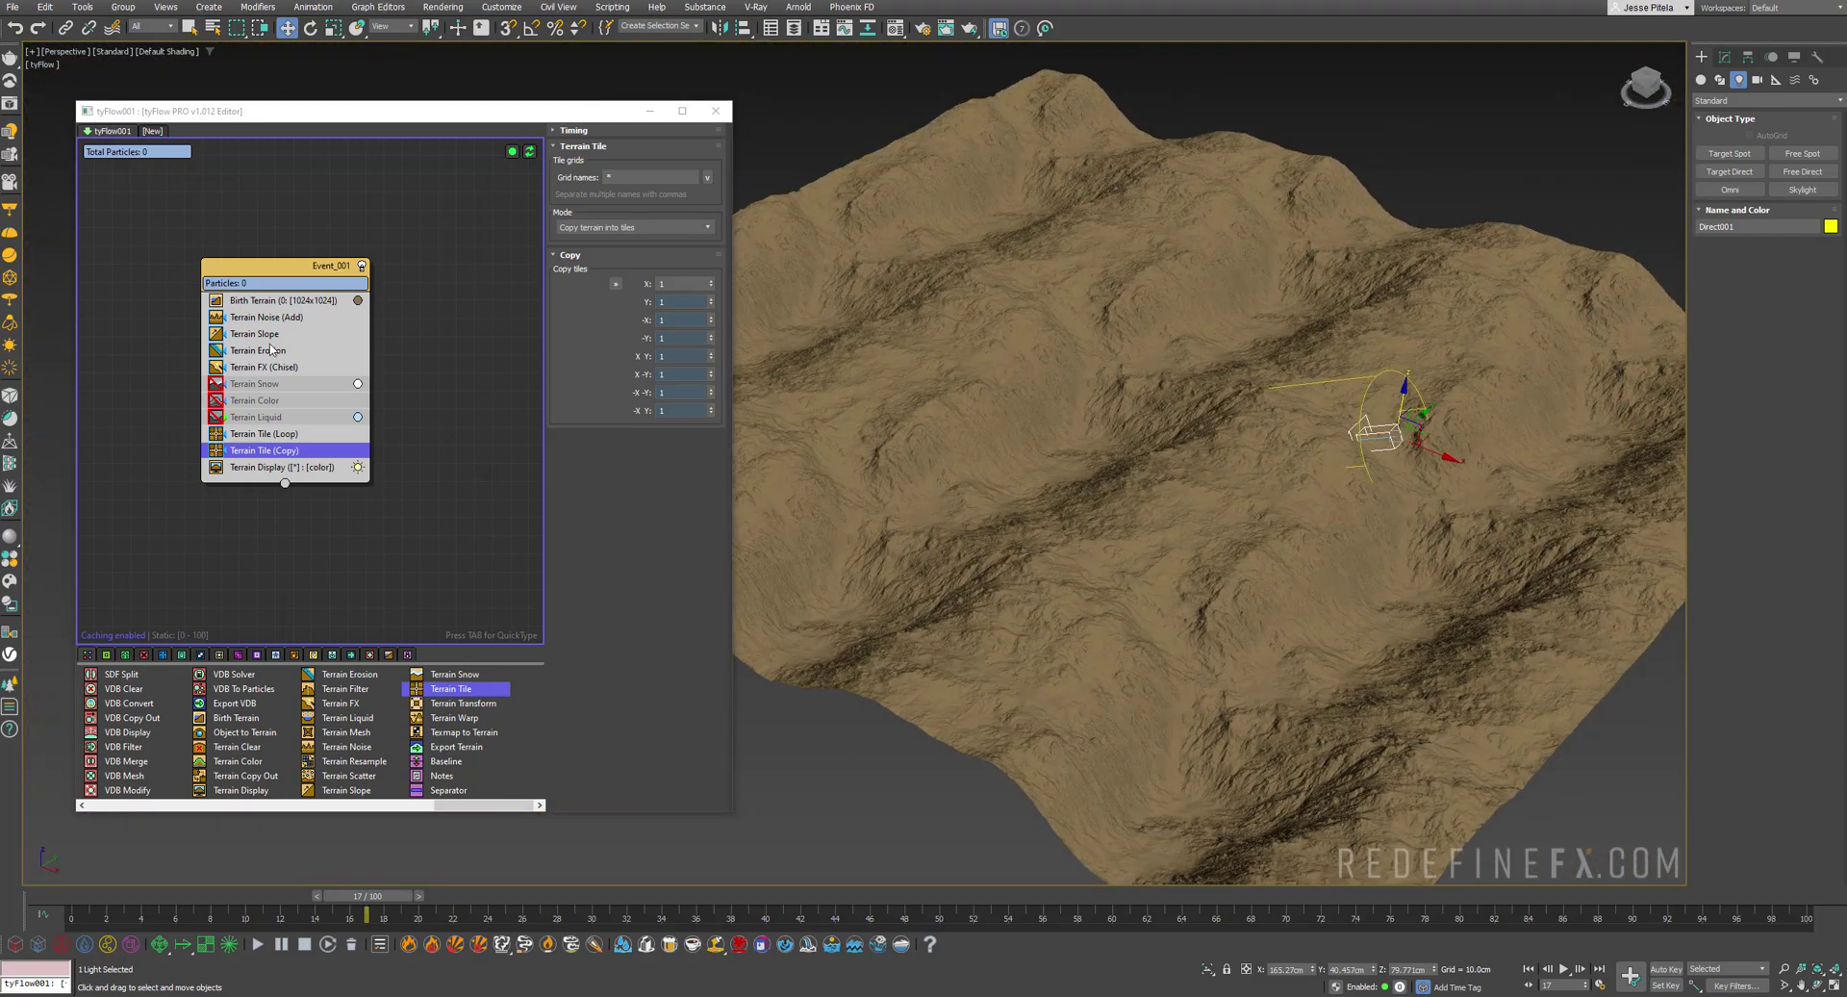
Reseed the Birth Terrain, Terrain Noise and Terrain Slope operators together
left_click(256, 318)
left_click(258, 335, "ctrl")
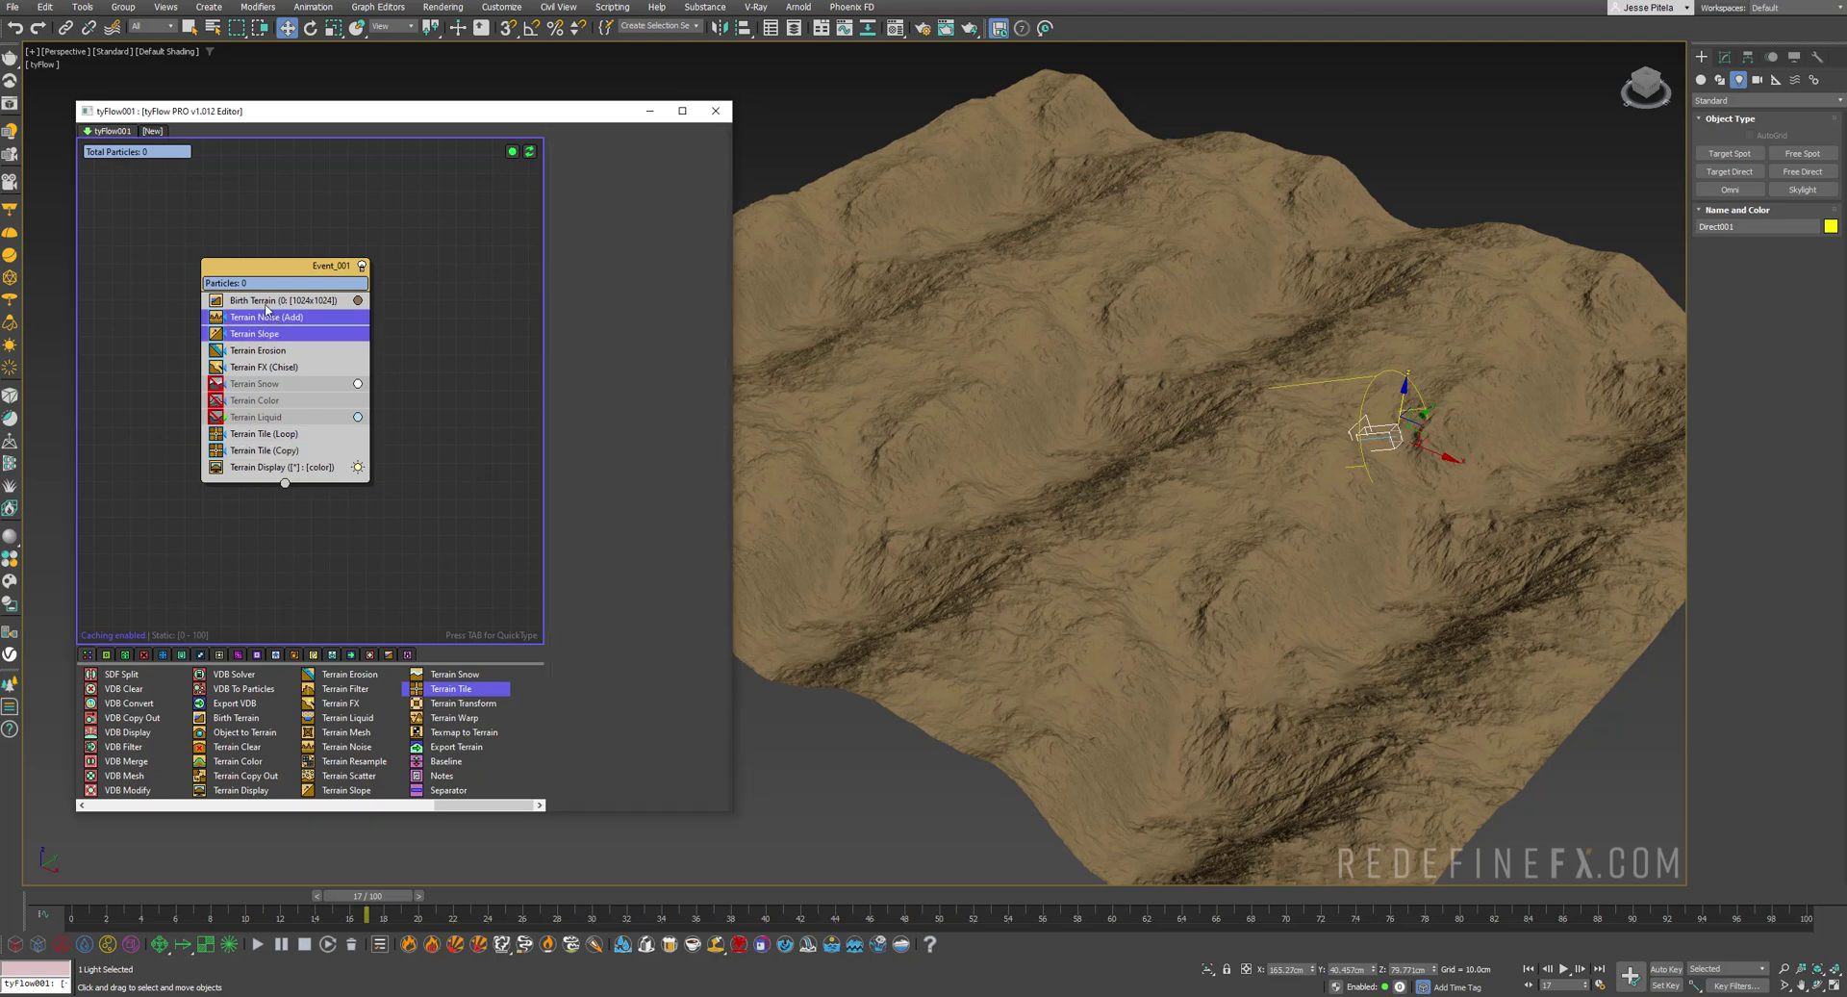
left_click(258, 302, "ctrl")
right_click(257, 333)
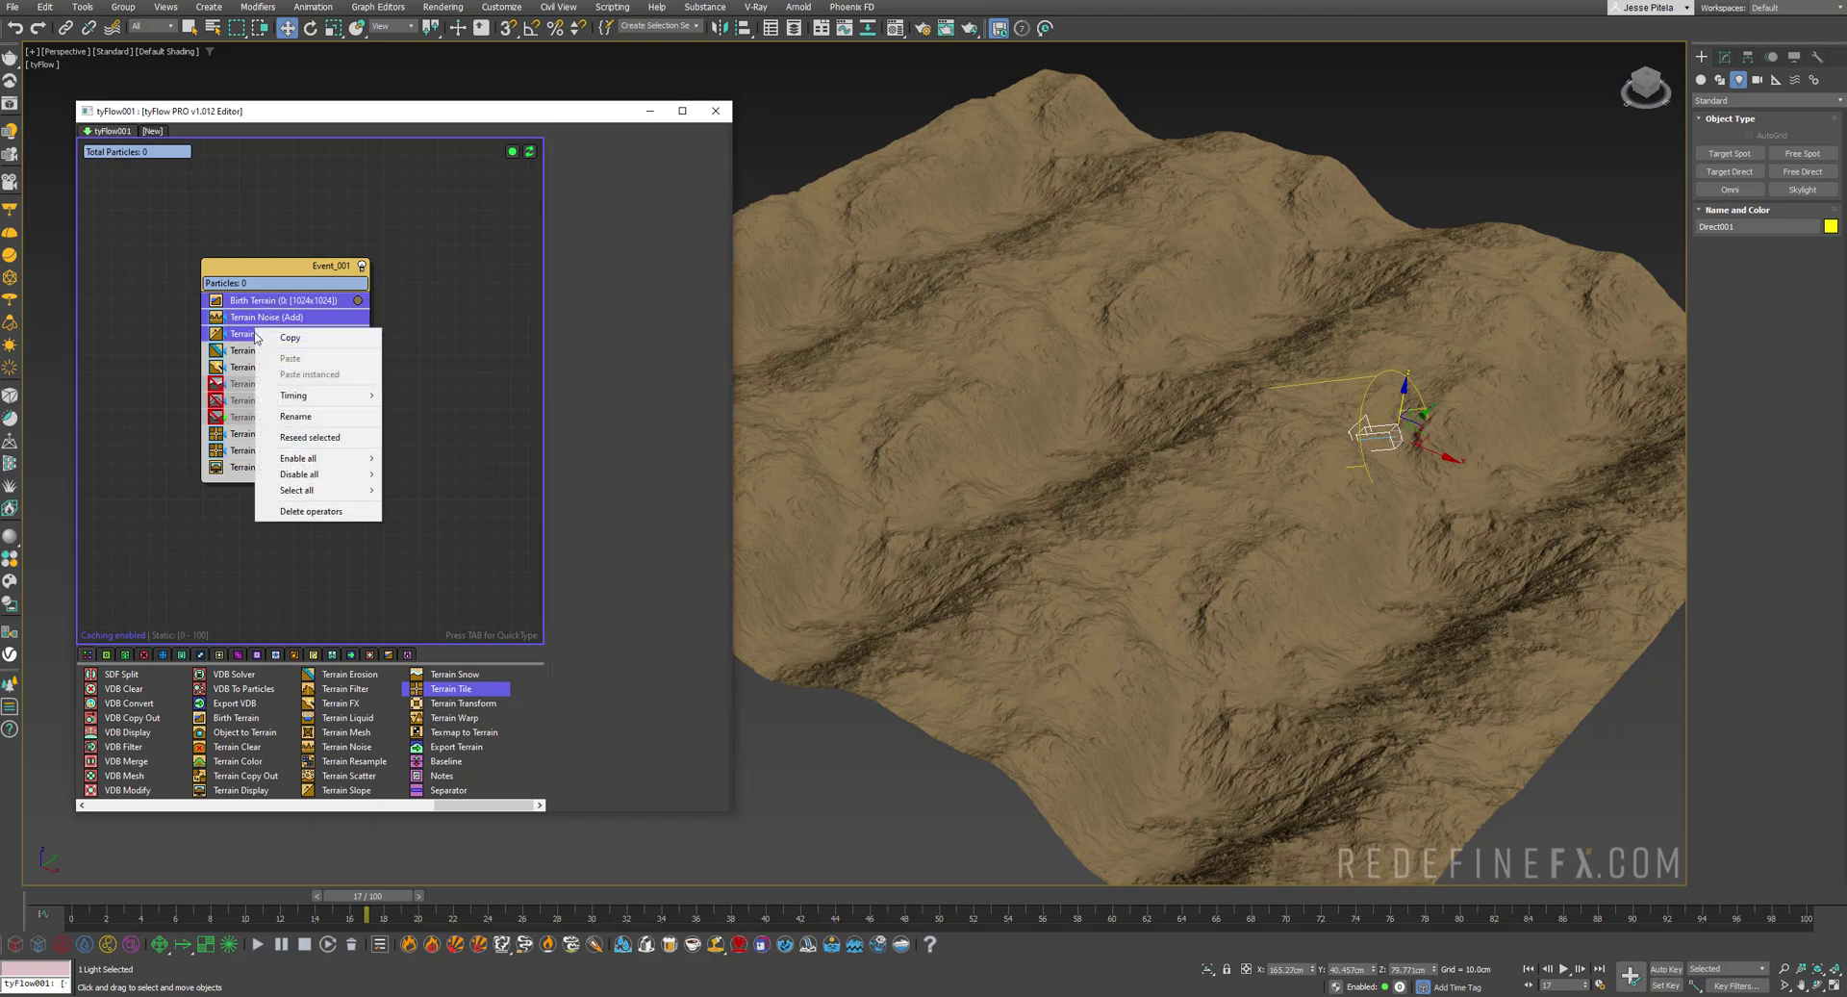
left_click(300, 440)
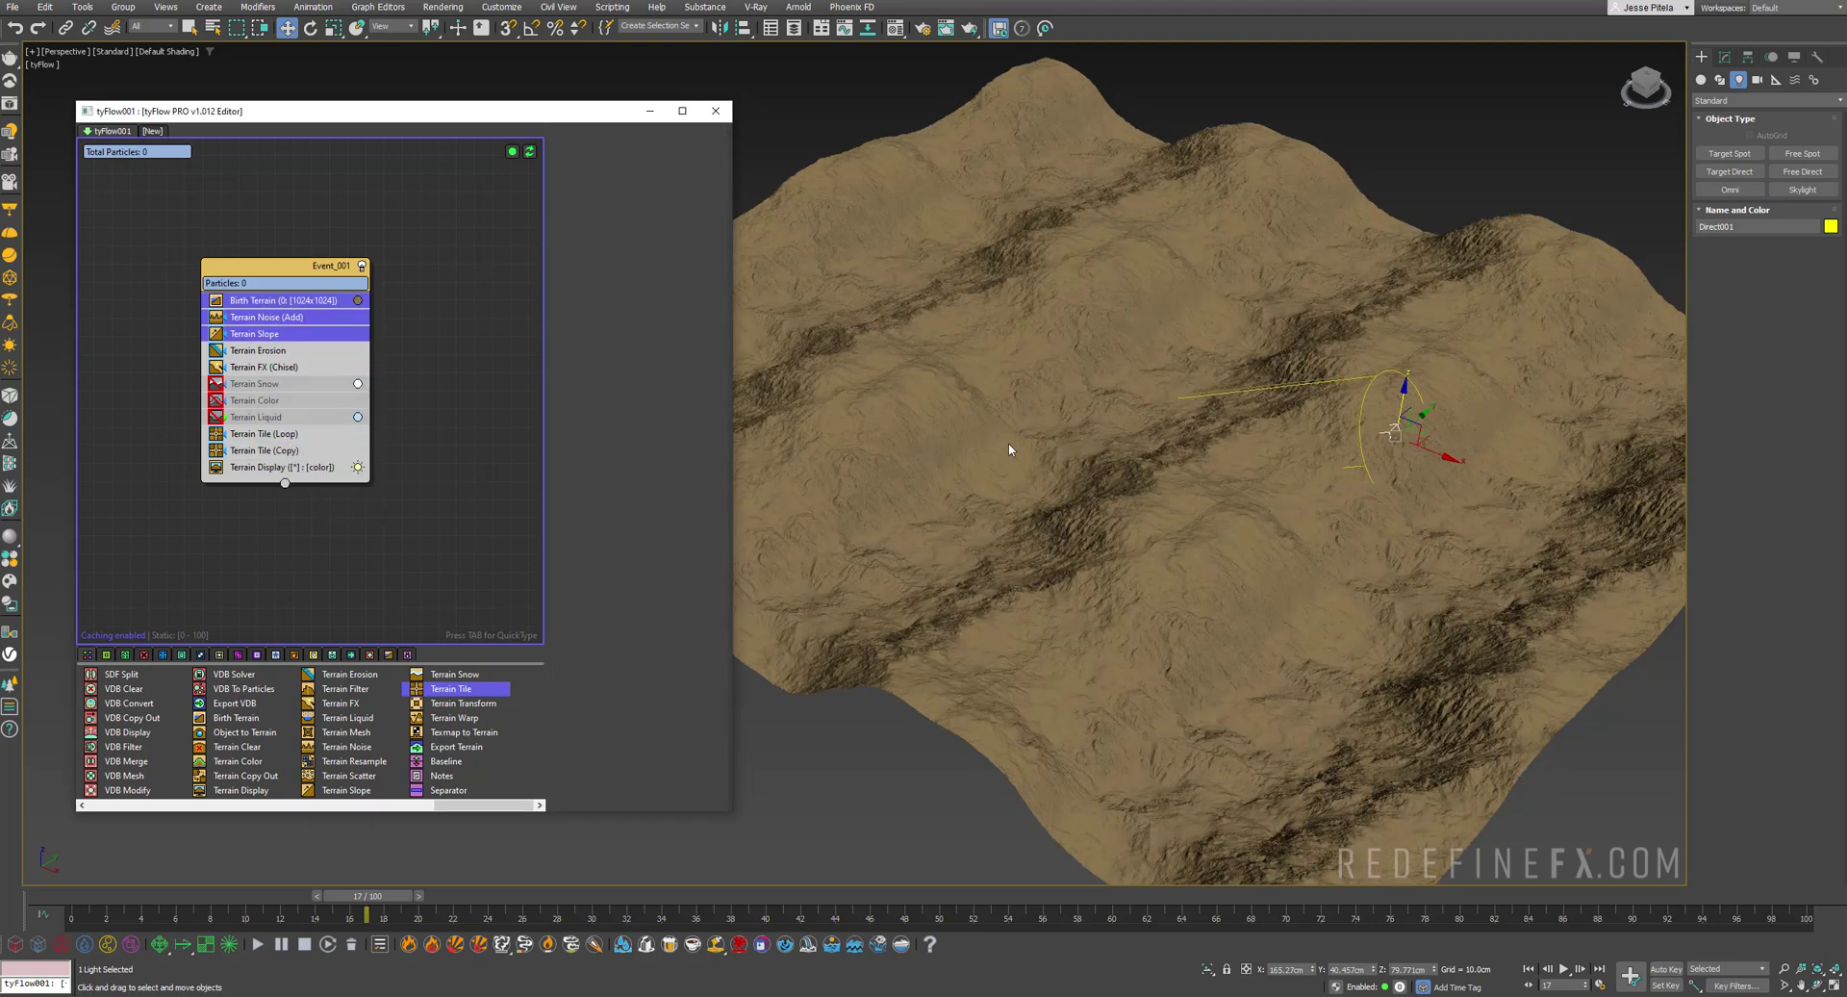
mouse_move(1073, 433)
middle_mouse_down("alt")
mouse_move(1158, 523)
mouse_move(1179, 442)
mouse_move(1096, 443)
middle_mouse_up("alt")
Re-enable the Terrain Snow and Terrain Color operators and inspect the colored, tiled terrain up close and as a whole
left_click(254, 383)
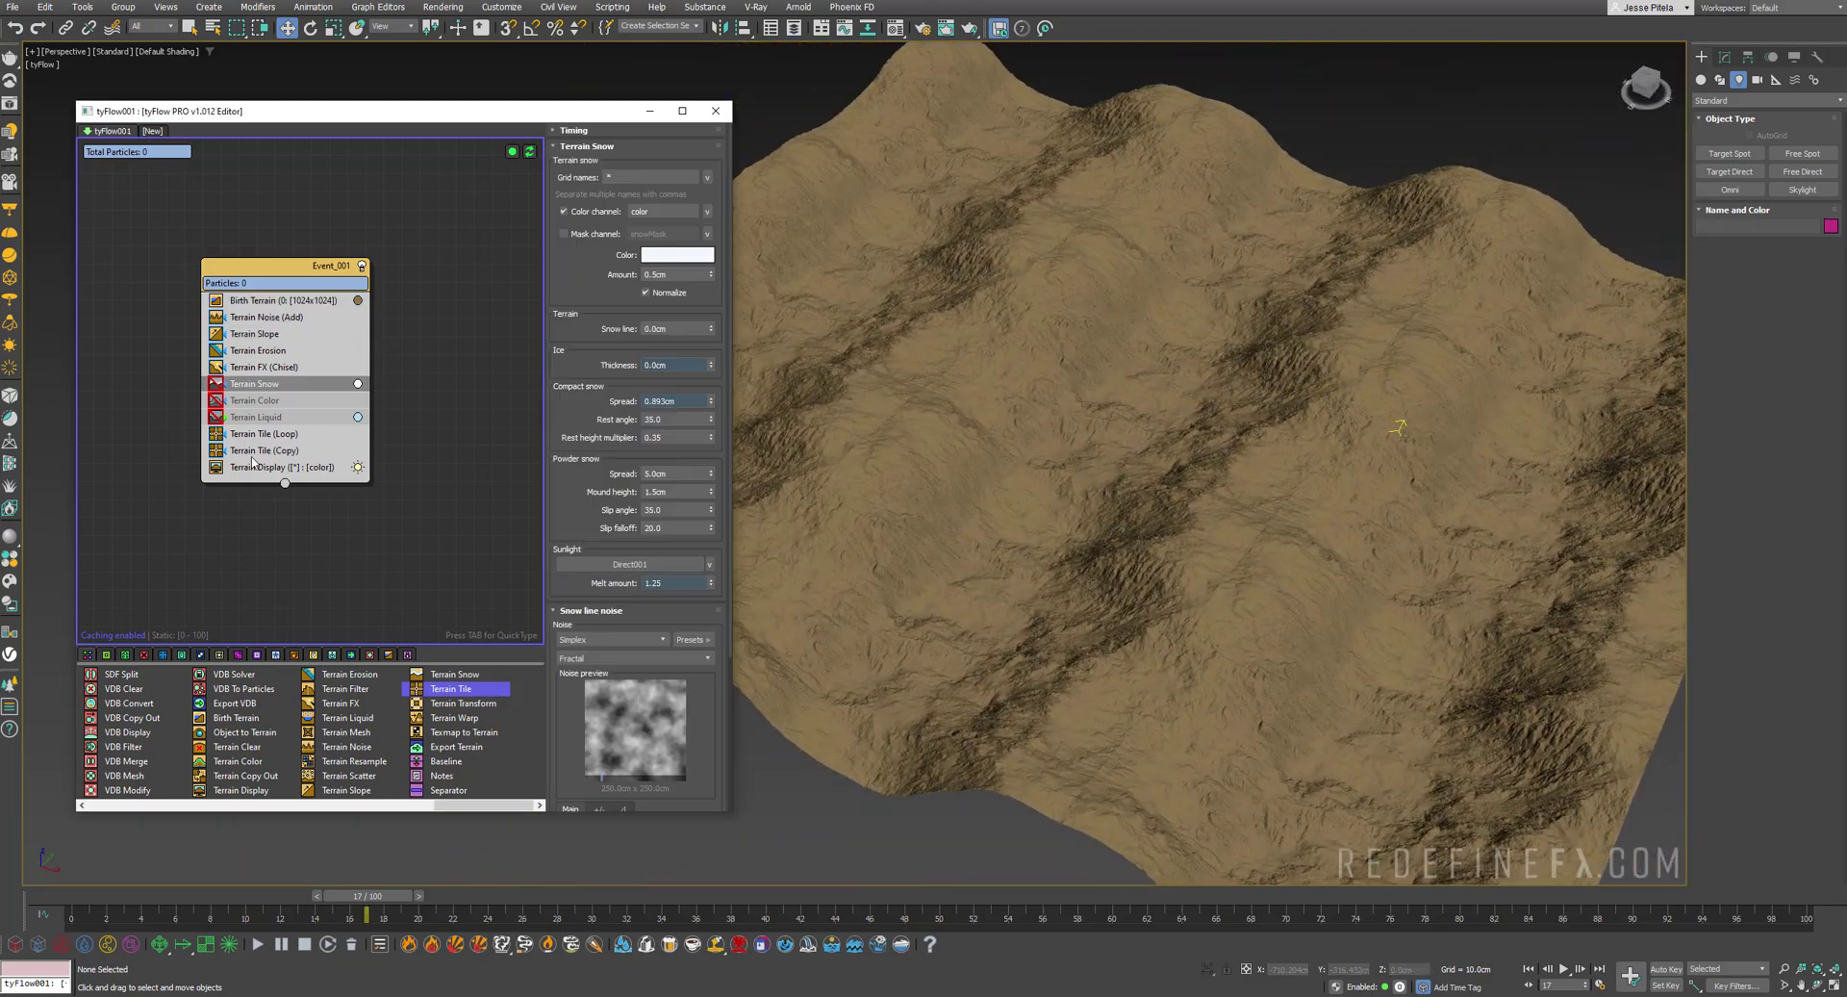
left_click(215, 386)
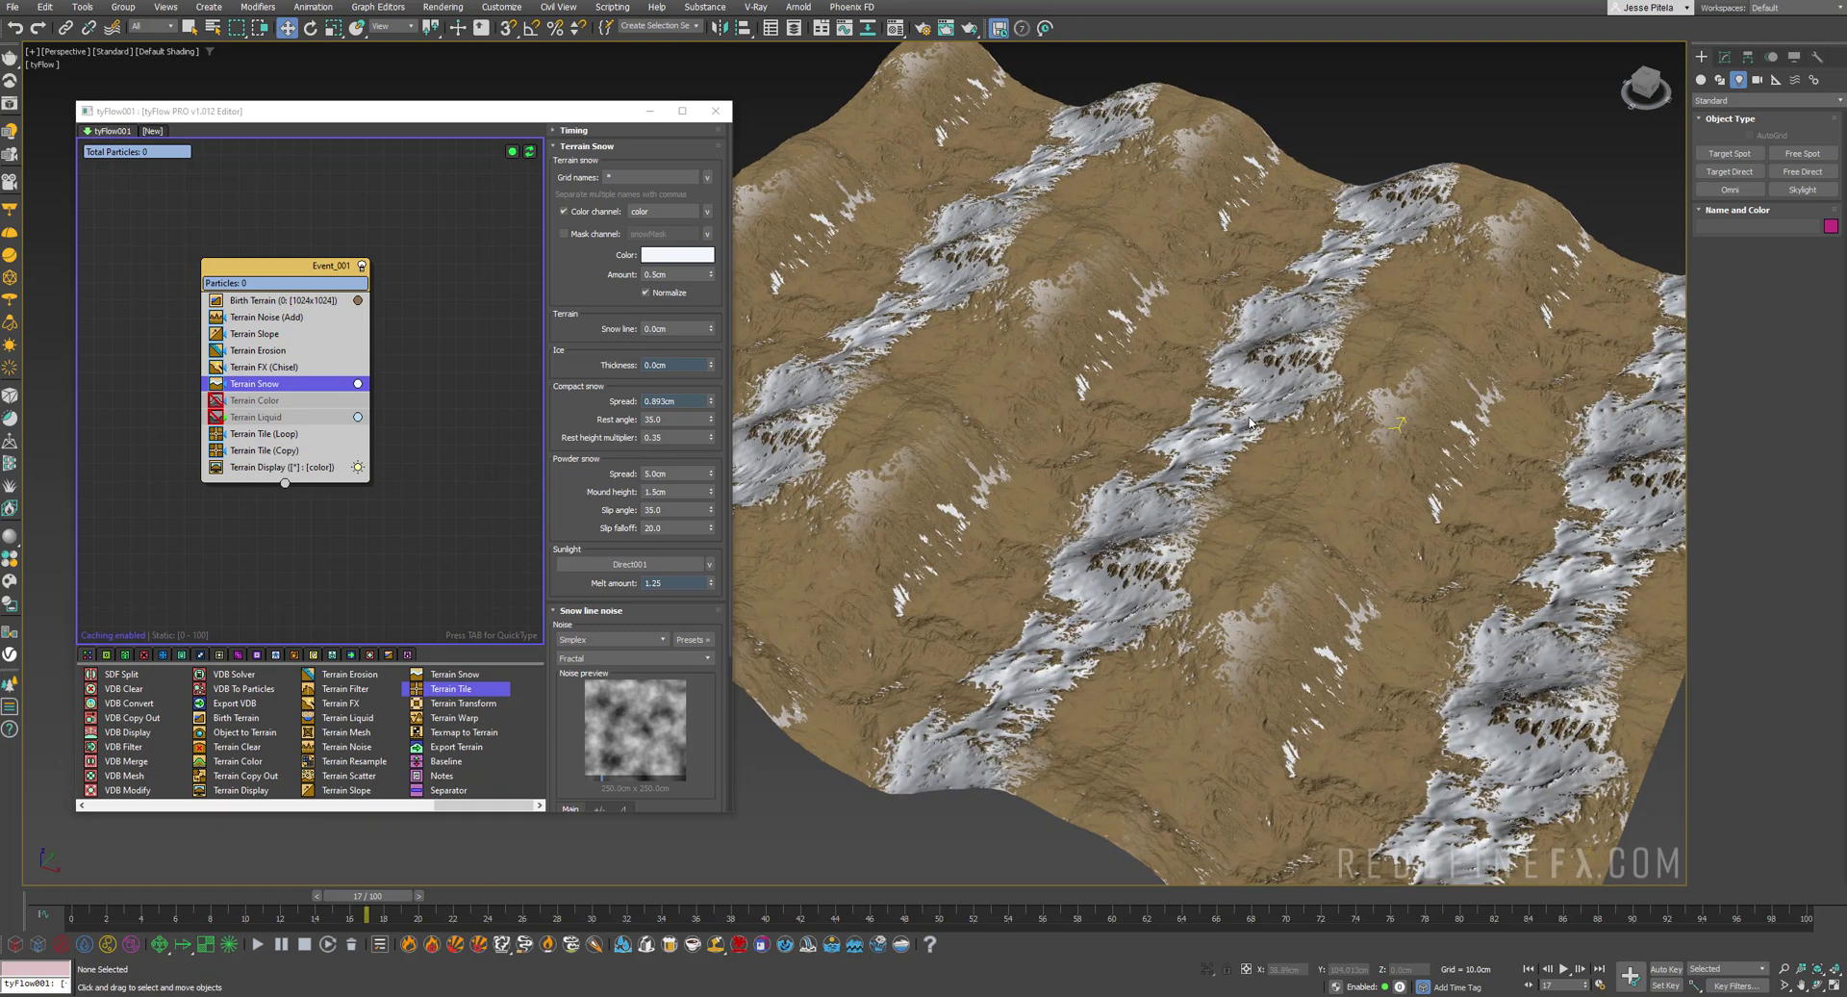
left_click(216, 400)
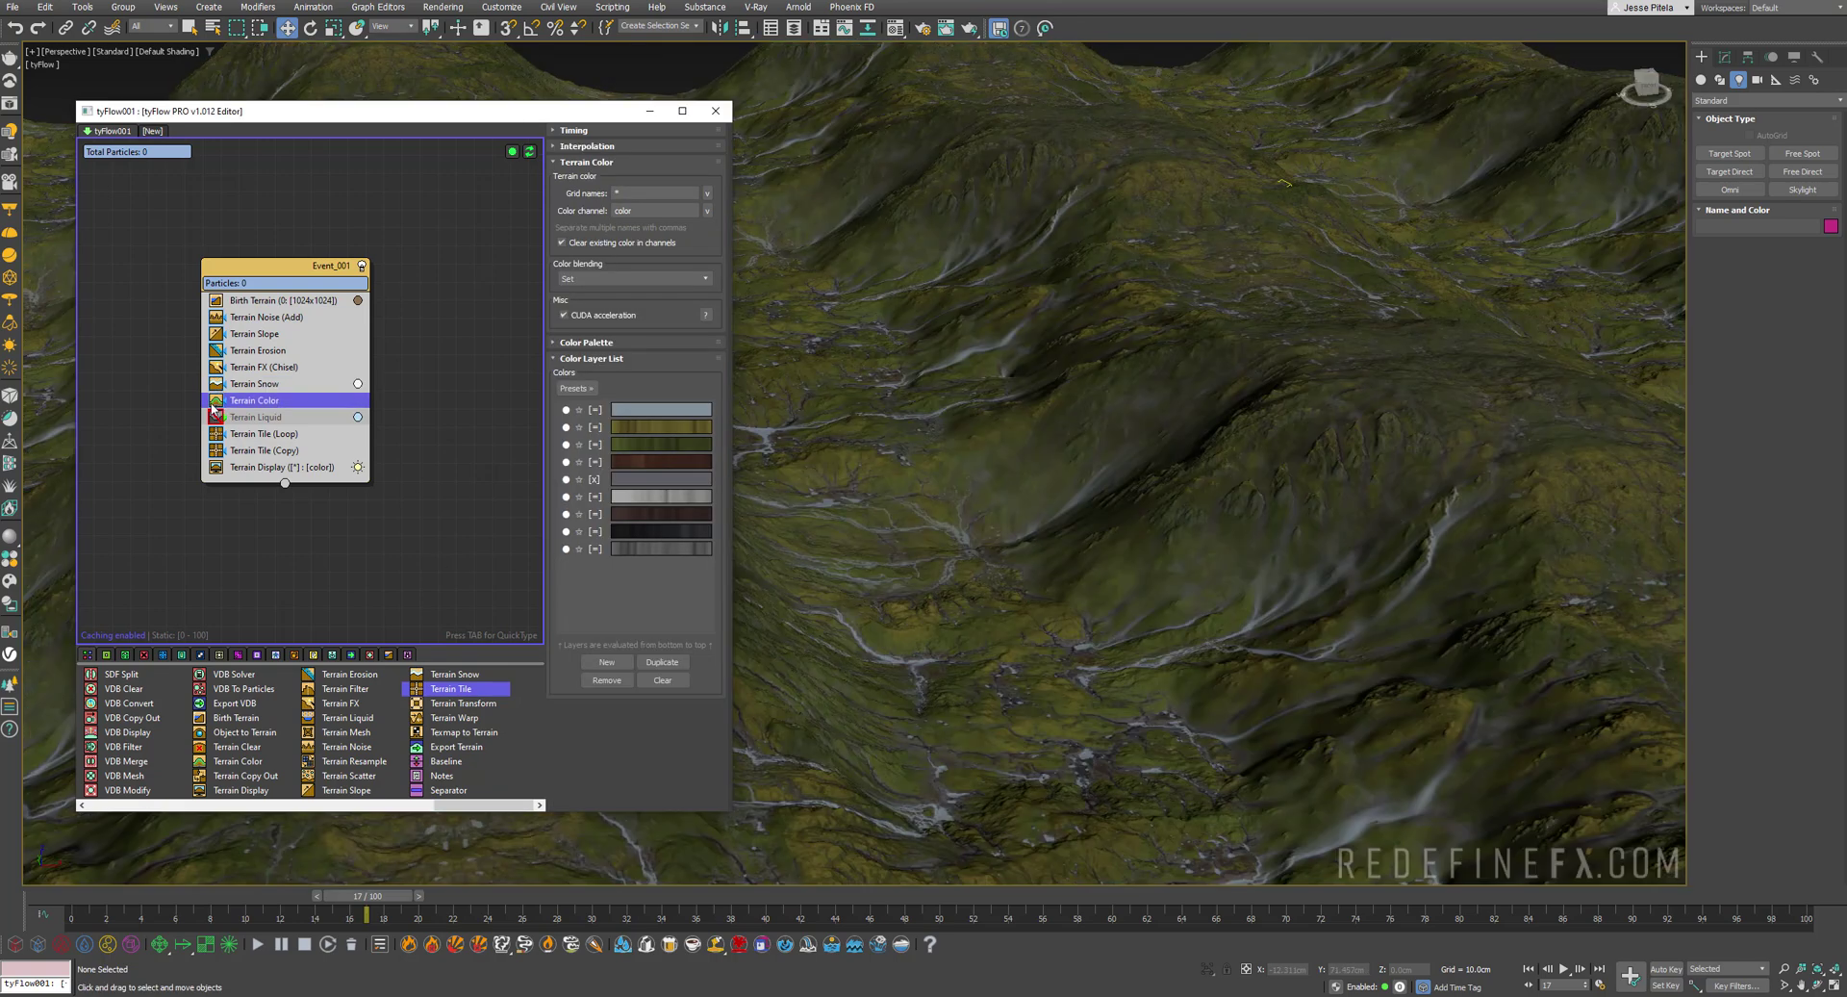
scroll(1135, 481, "down", 5)
scroll(1135, 481, "up", 6)
middle_click_drag(1135, 481, 1168, 466, "alt")
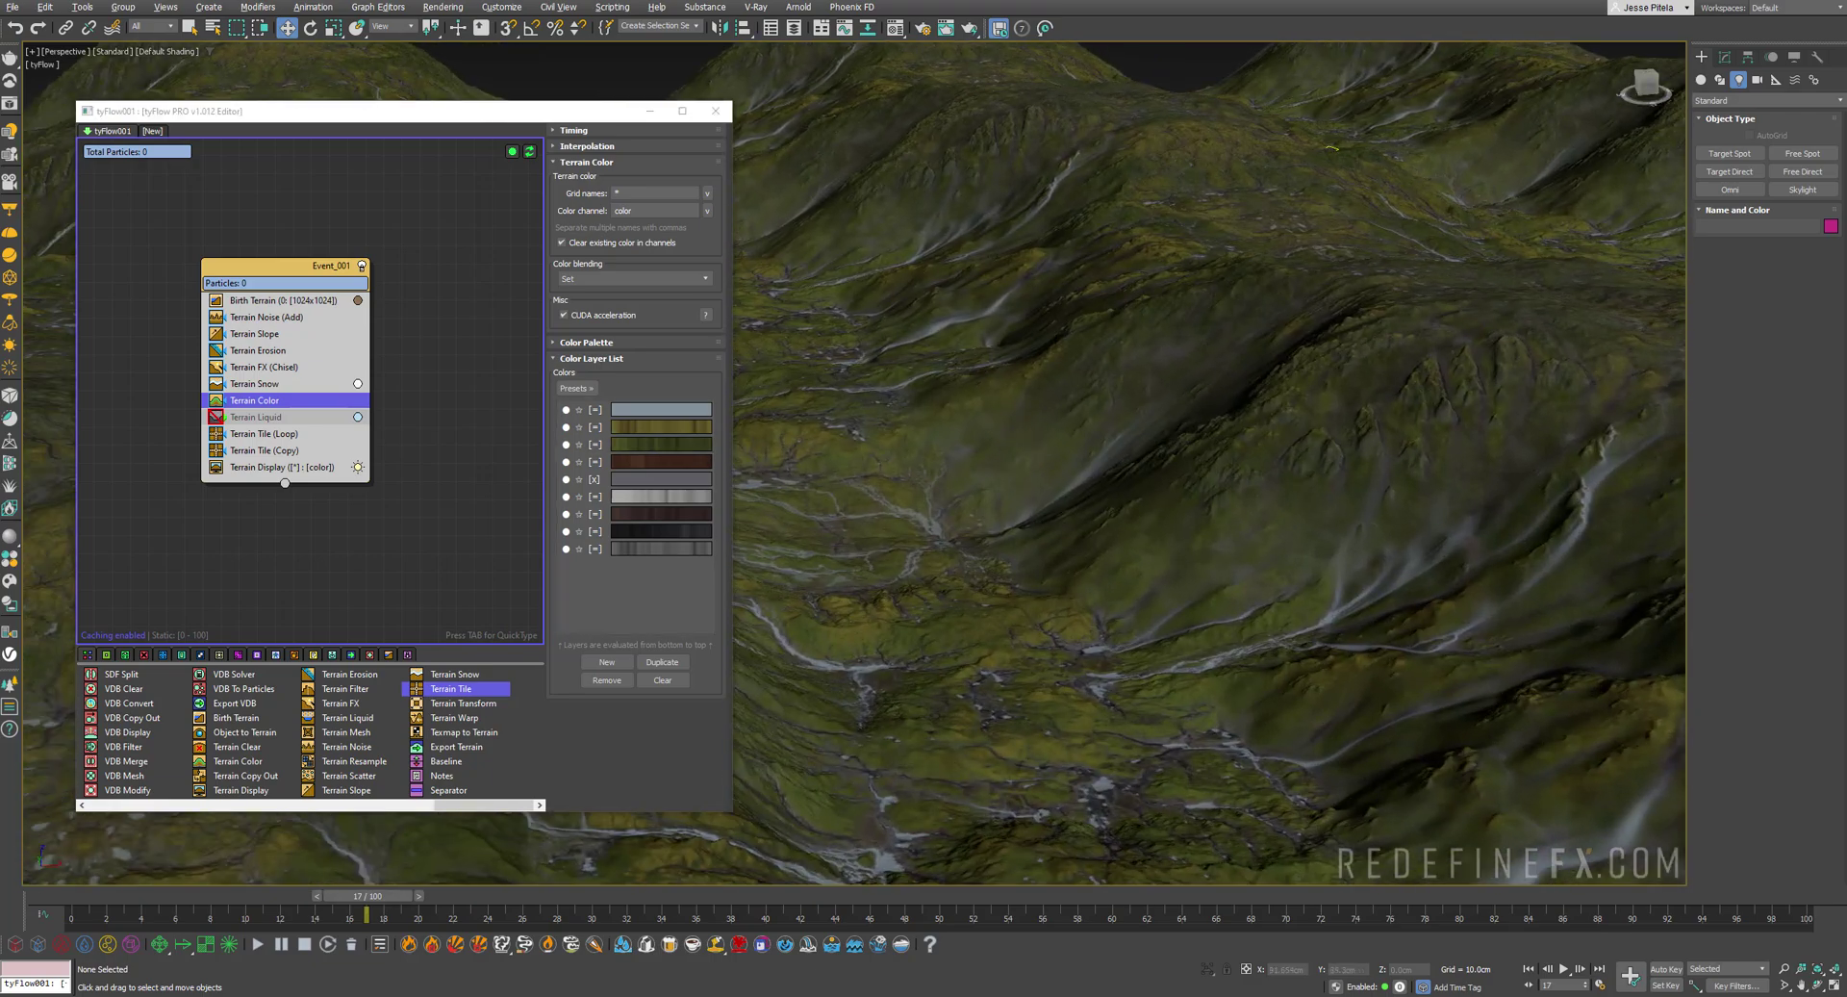
middle_click_drag(1026, 405, 1027, 462, "alt")
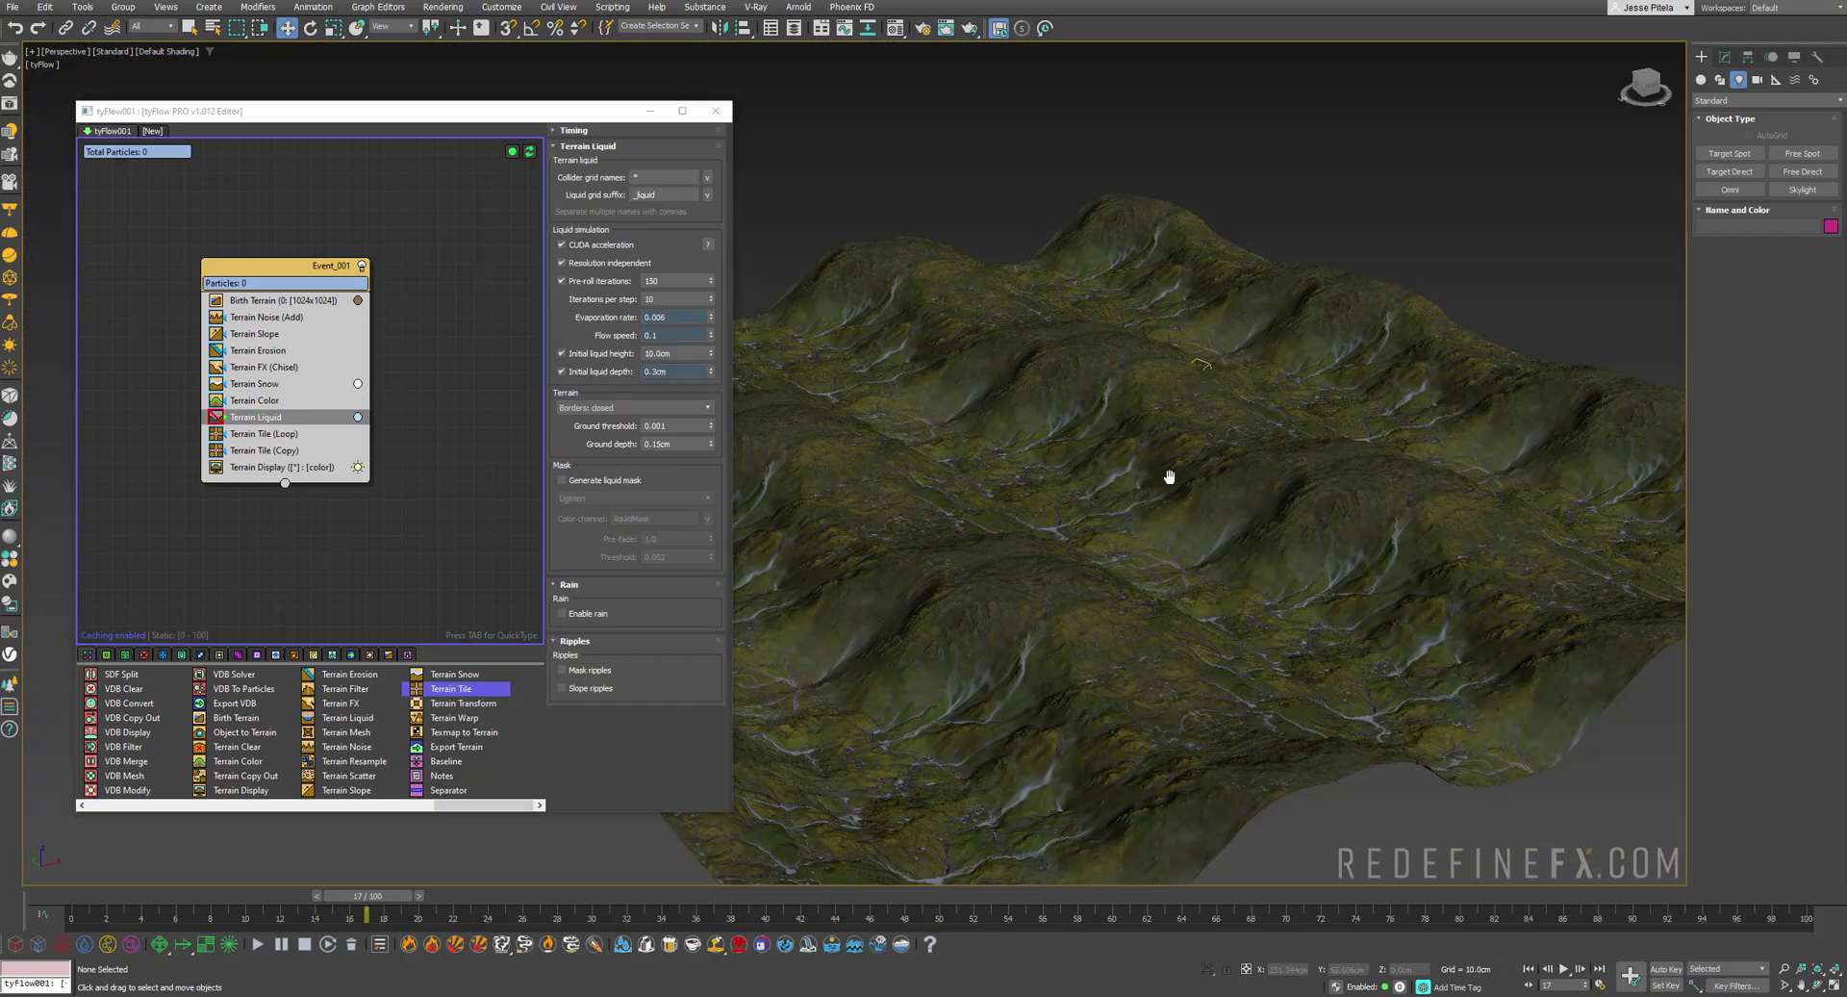
middle_click_drag(1174, 482, 1164, 484)
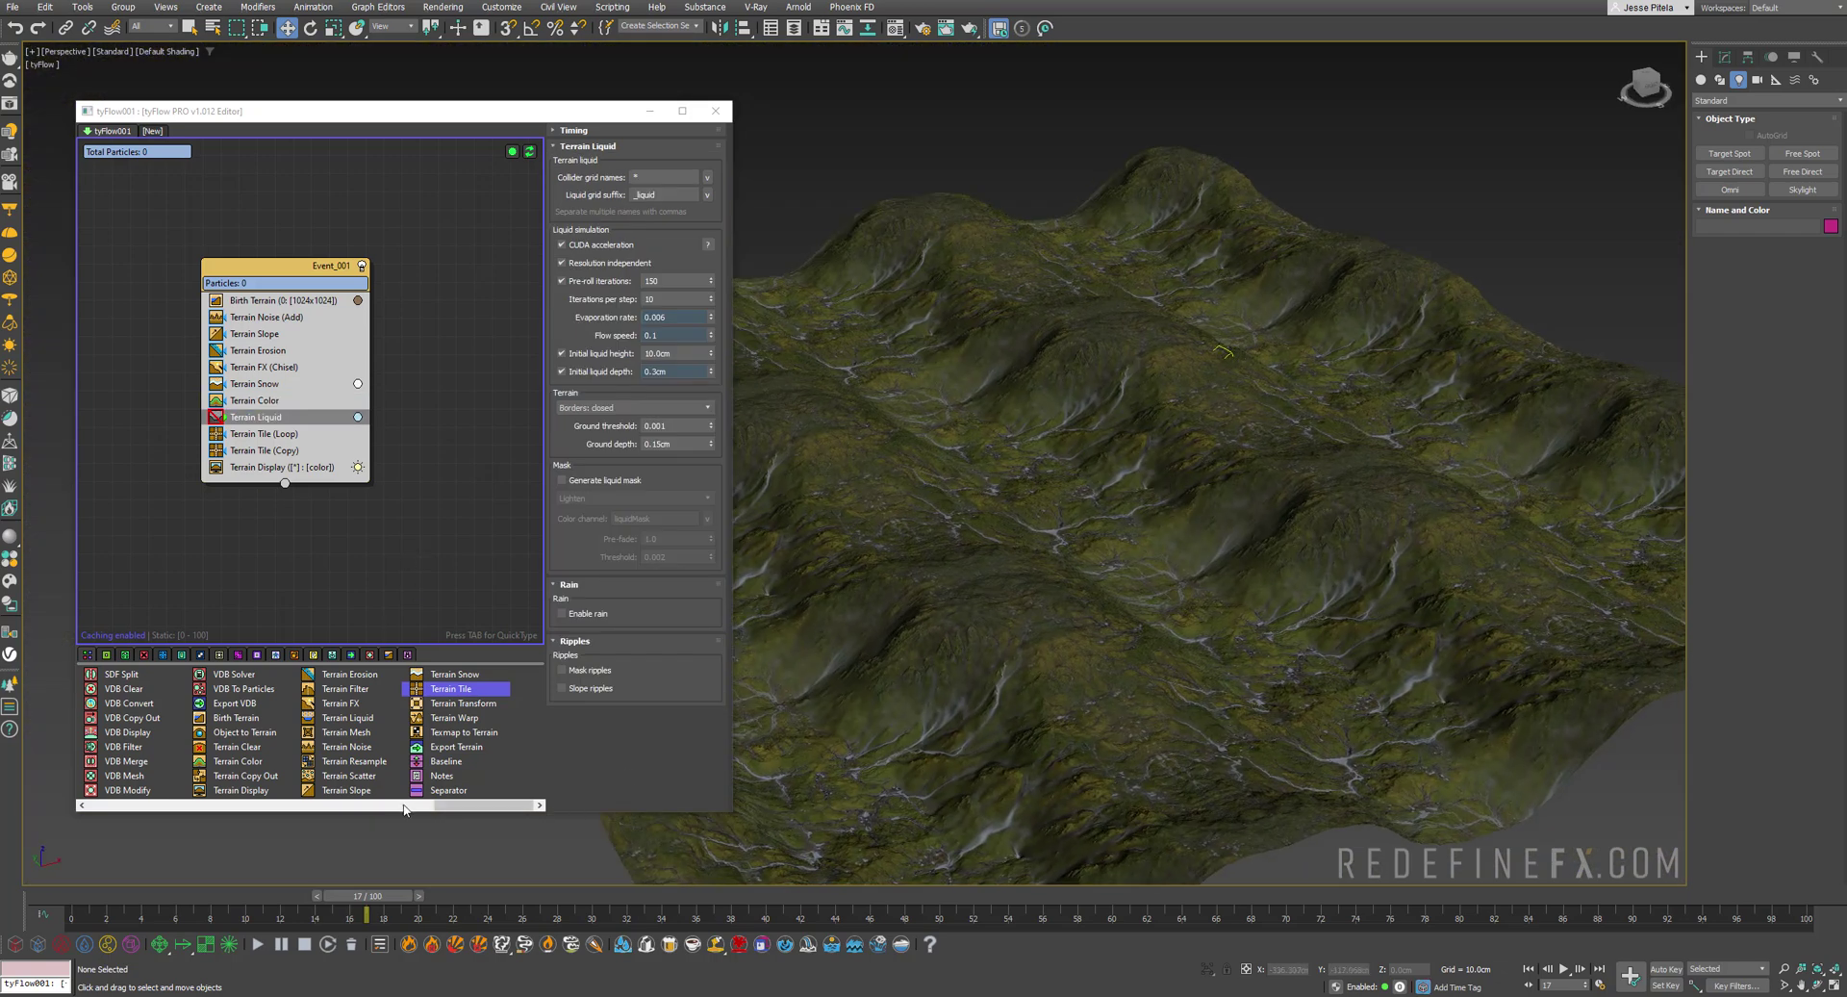
Insert a Terrain Mesh operator below Terrain Liquid and assign the tyTerrainColor texmap from it
left_click_drag(355, 734, 258, 435)
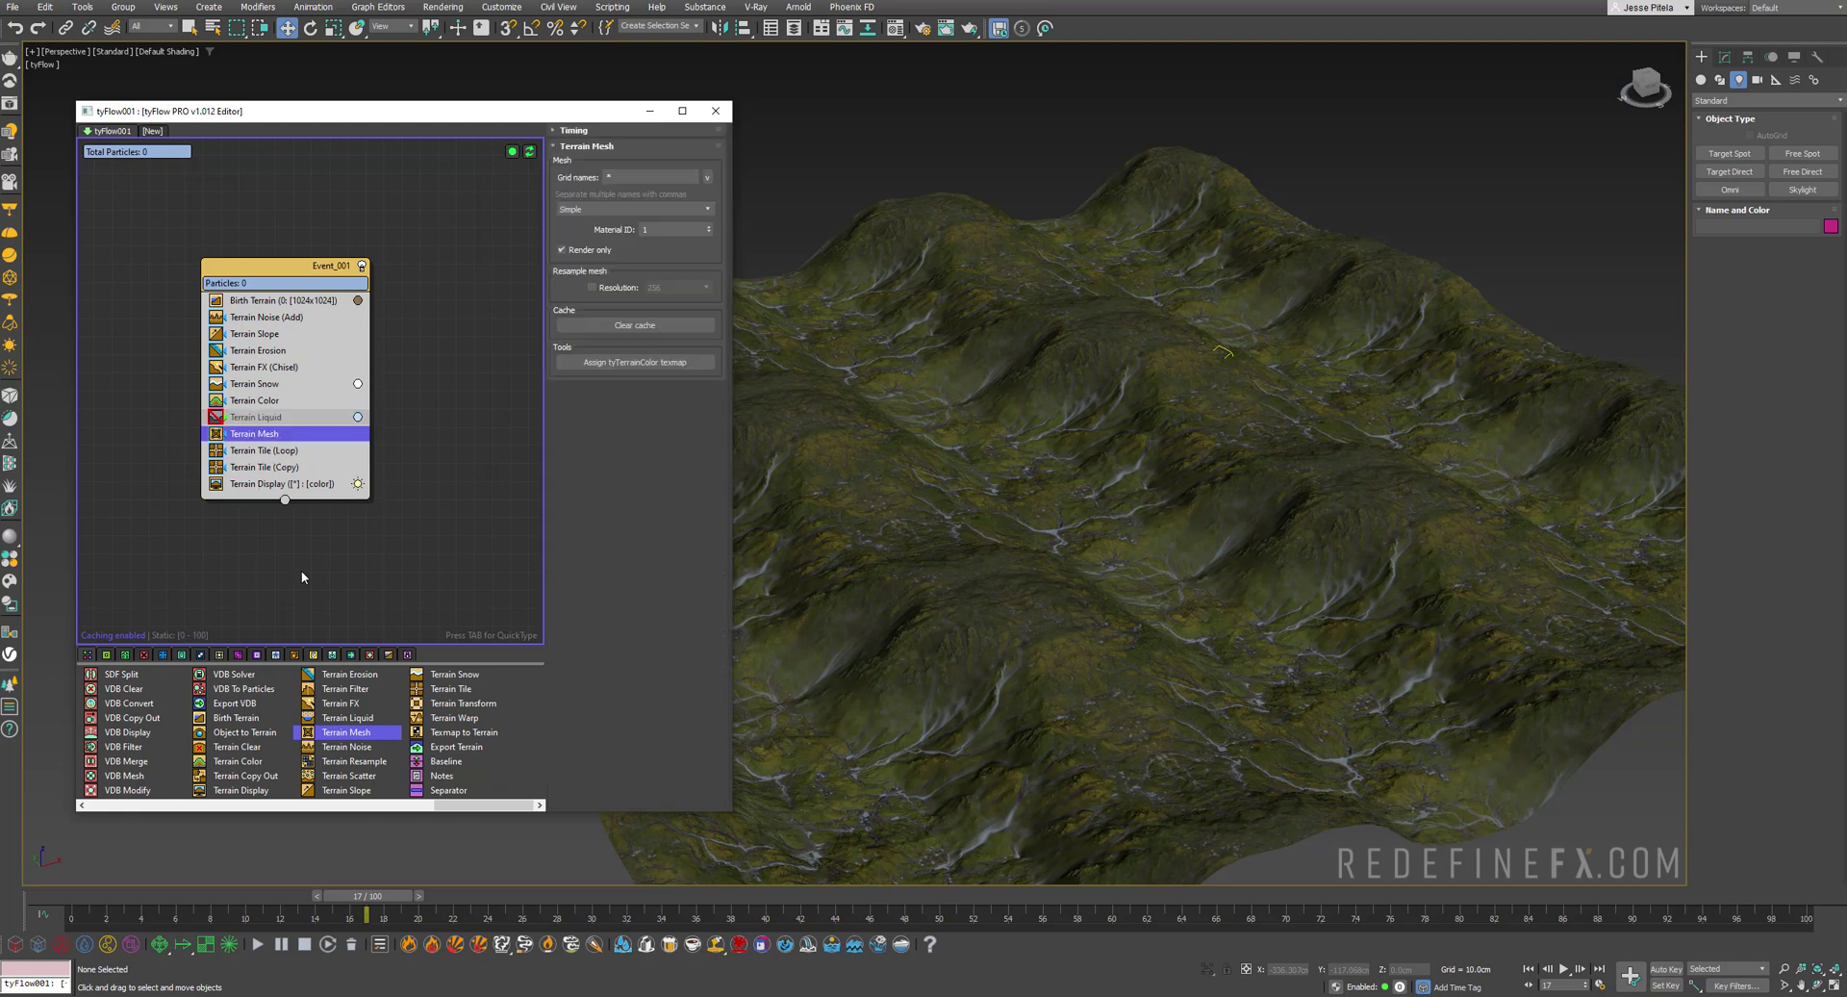
left_click(630, 362)
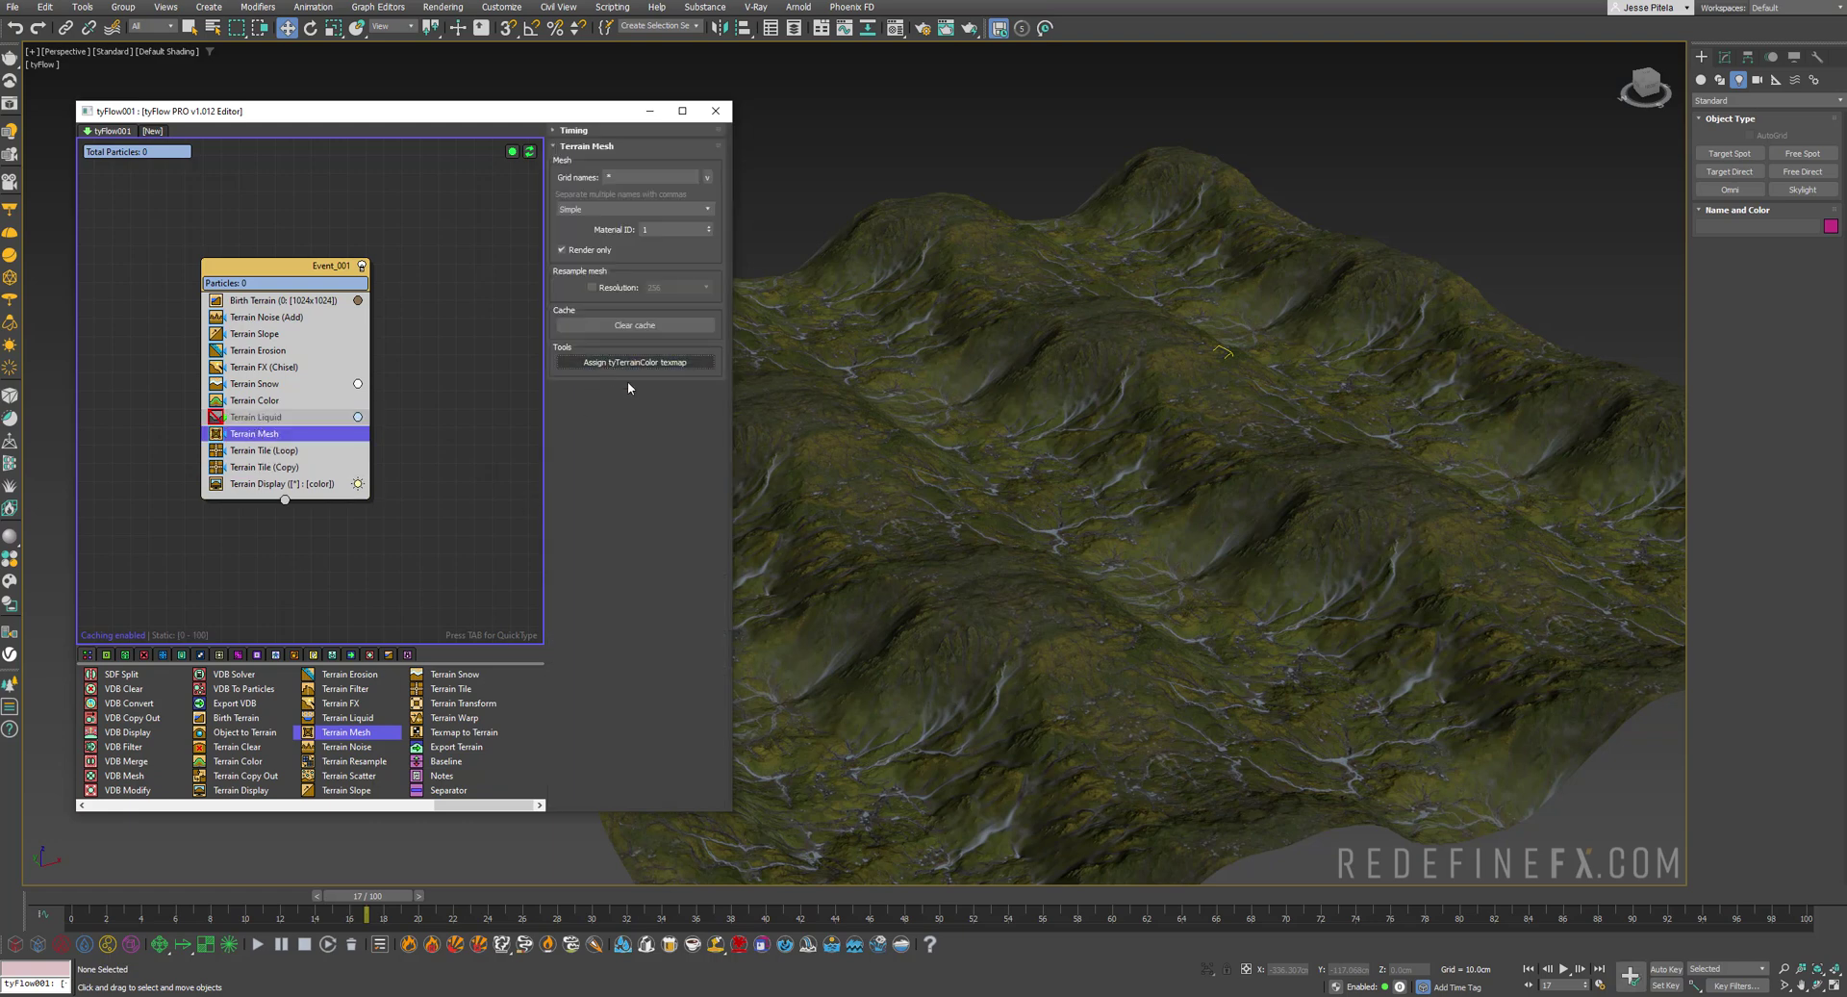
Pick the tyFlow object's material into the Material Editor and copy its tyTerrainColor diffuse map
left_click(895, 28)
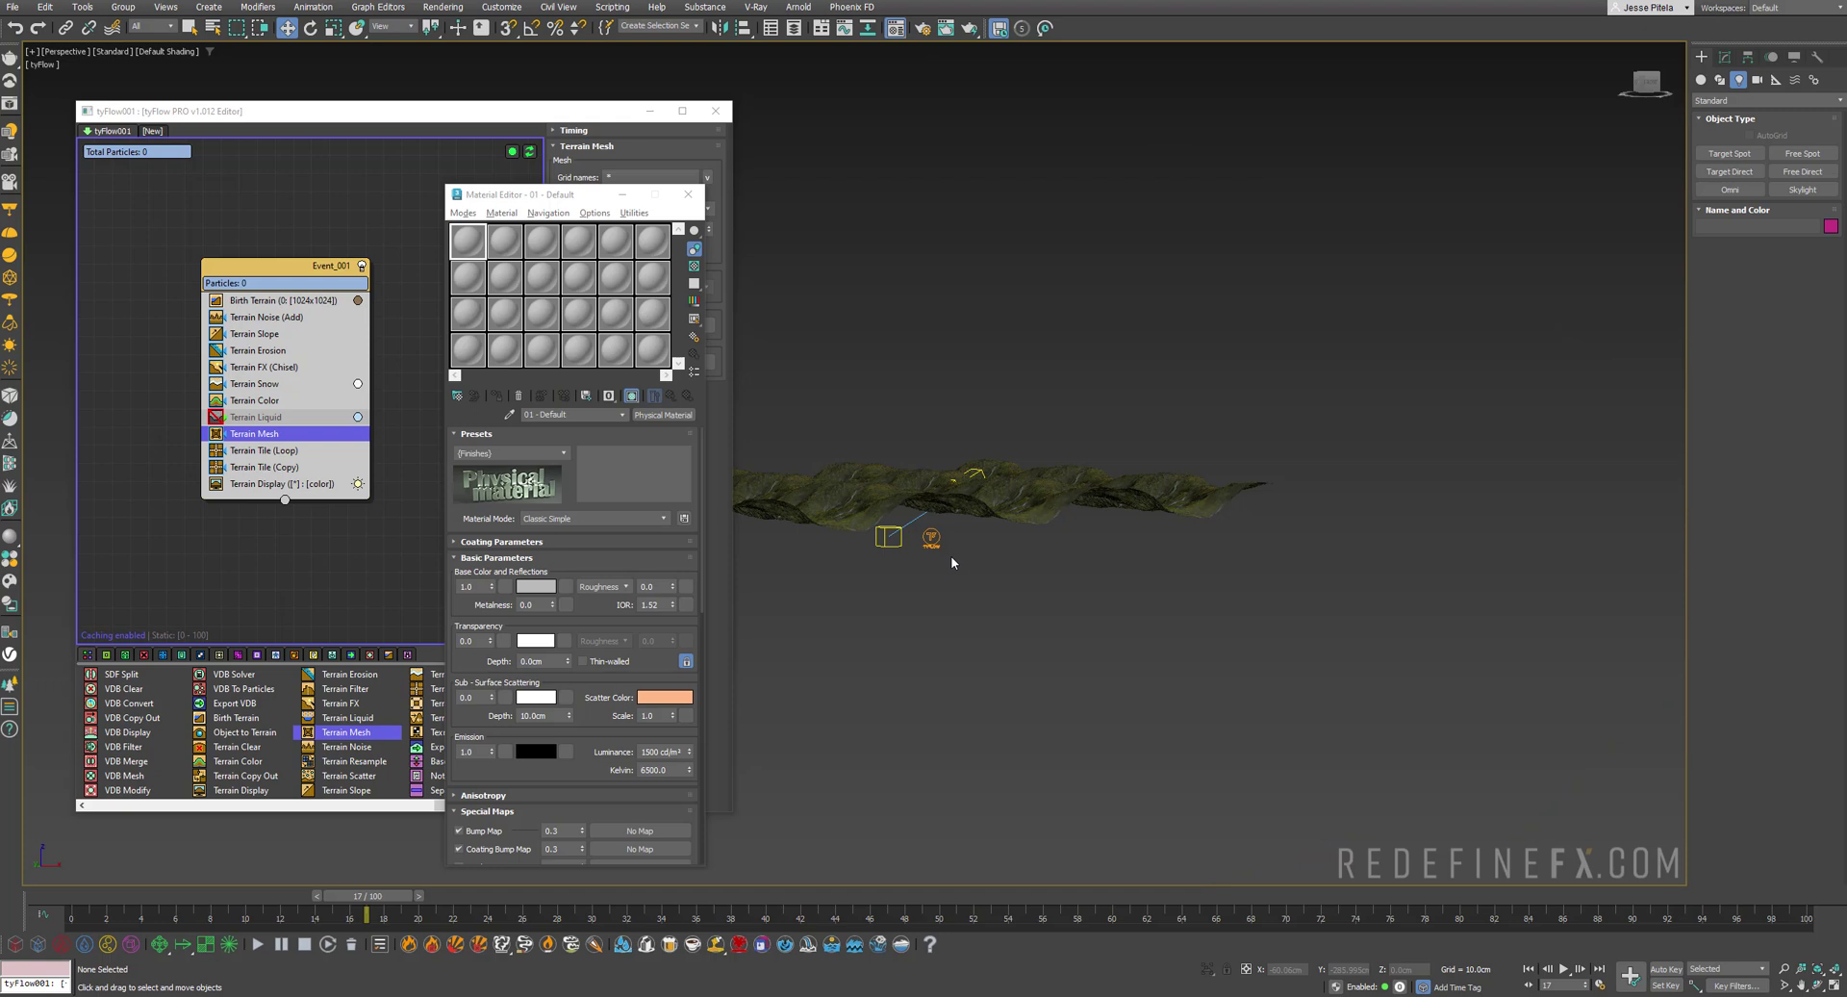
scroll(953, 558, "up", 5)
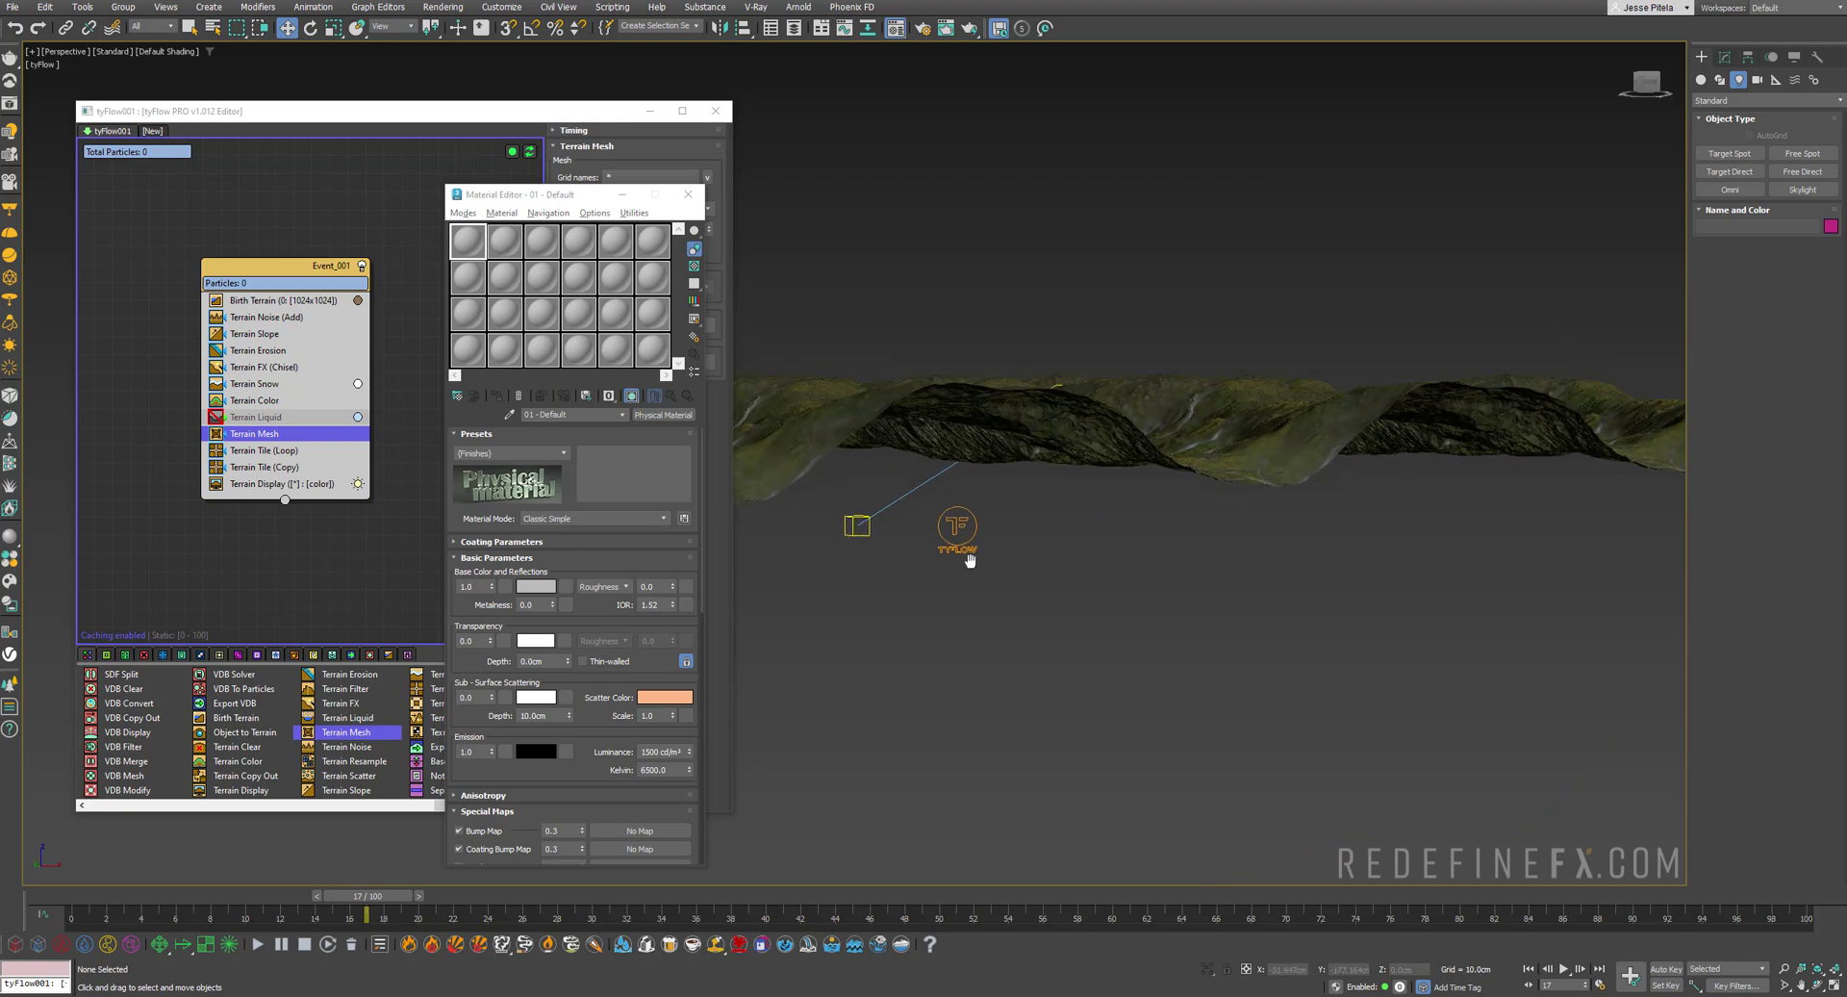
middle_click_drag(969, 556, 947, 561, "alt")
left_click(510, 413)
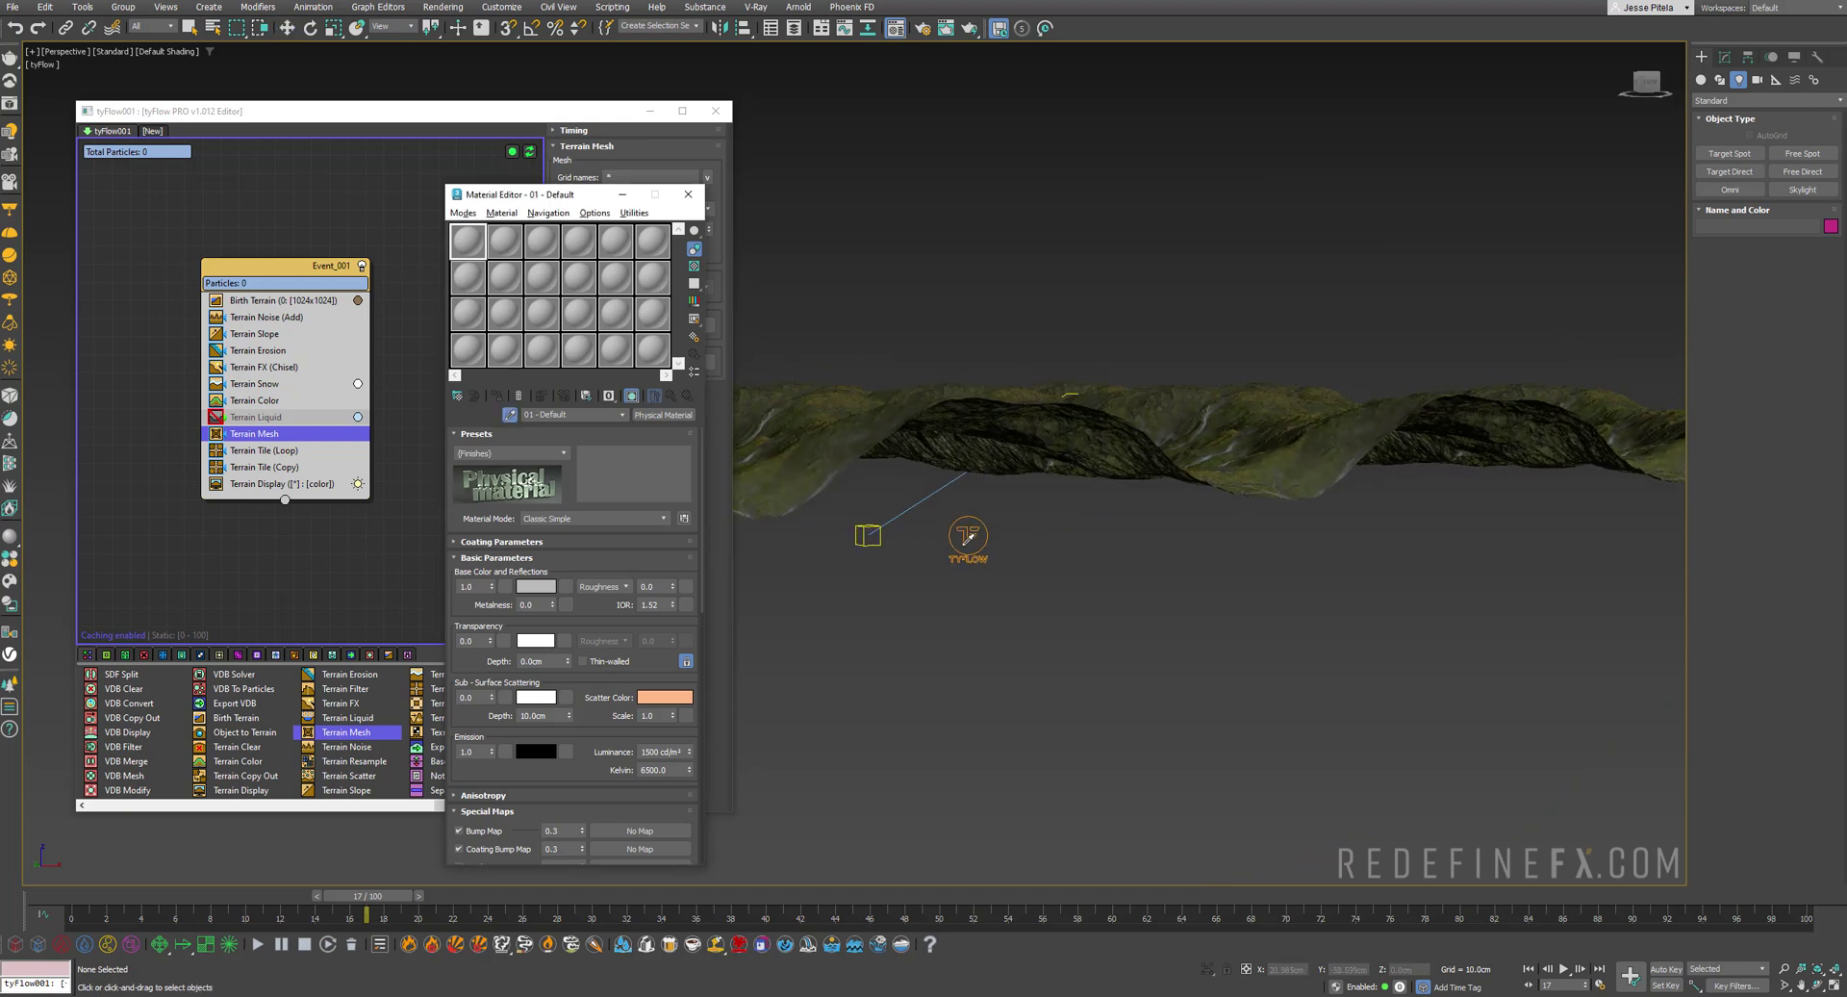
left_click(967, 542)
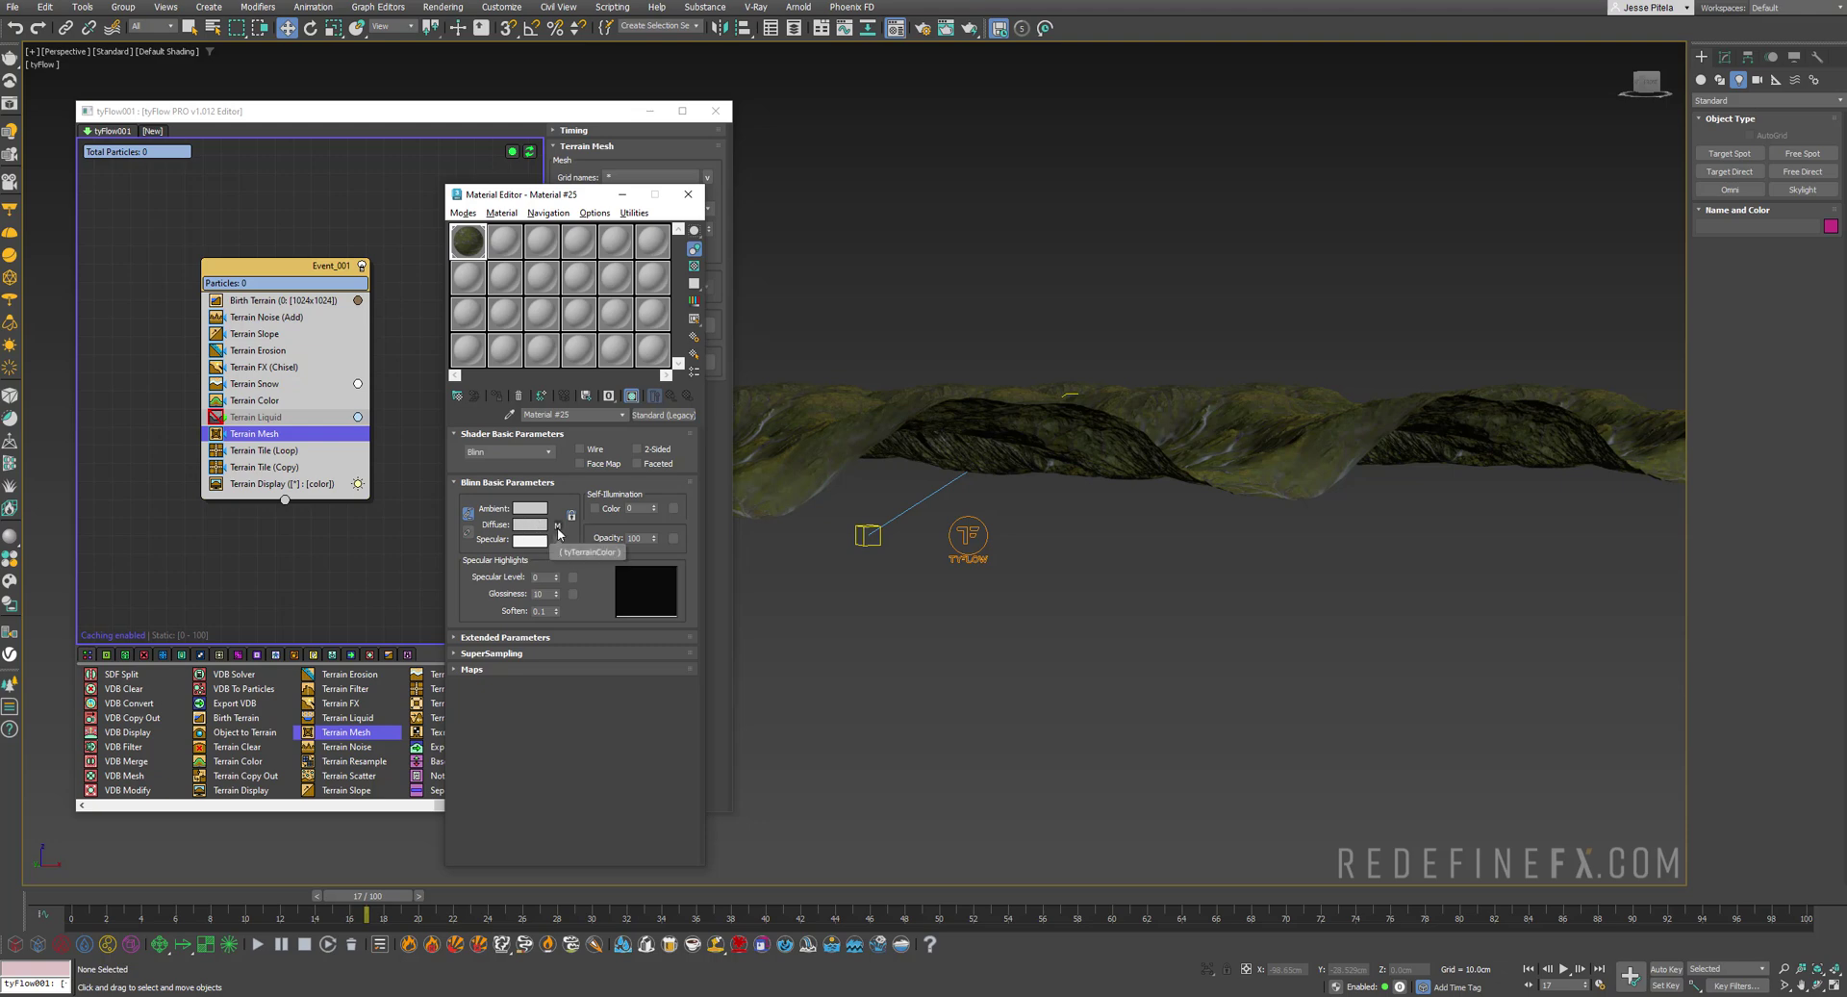
right_click(559, 539)
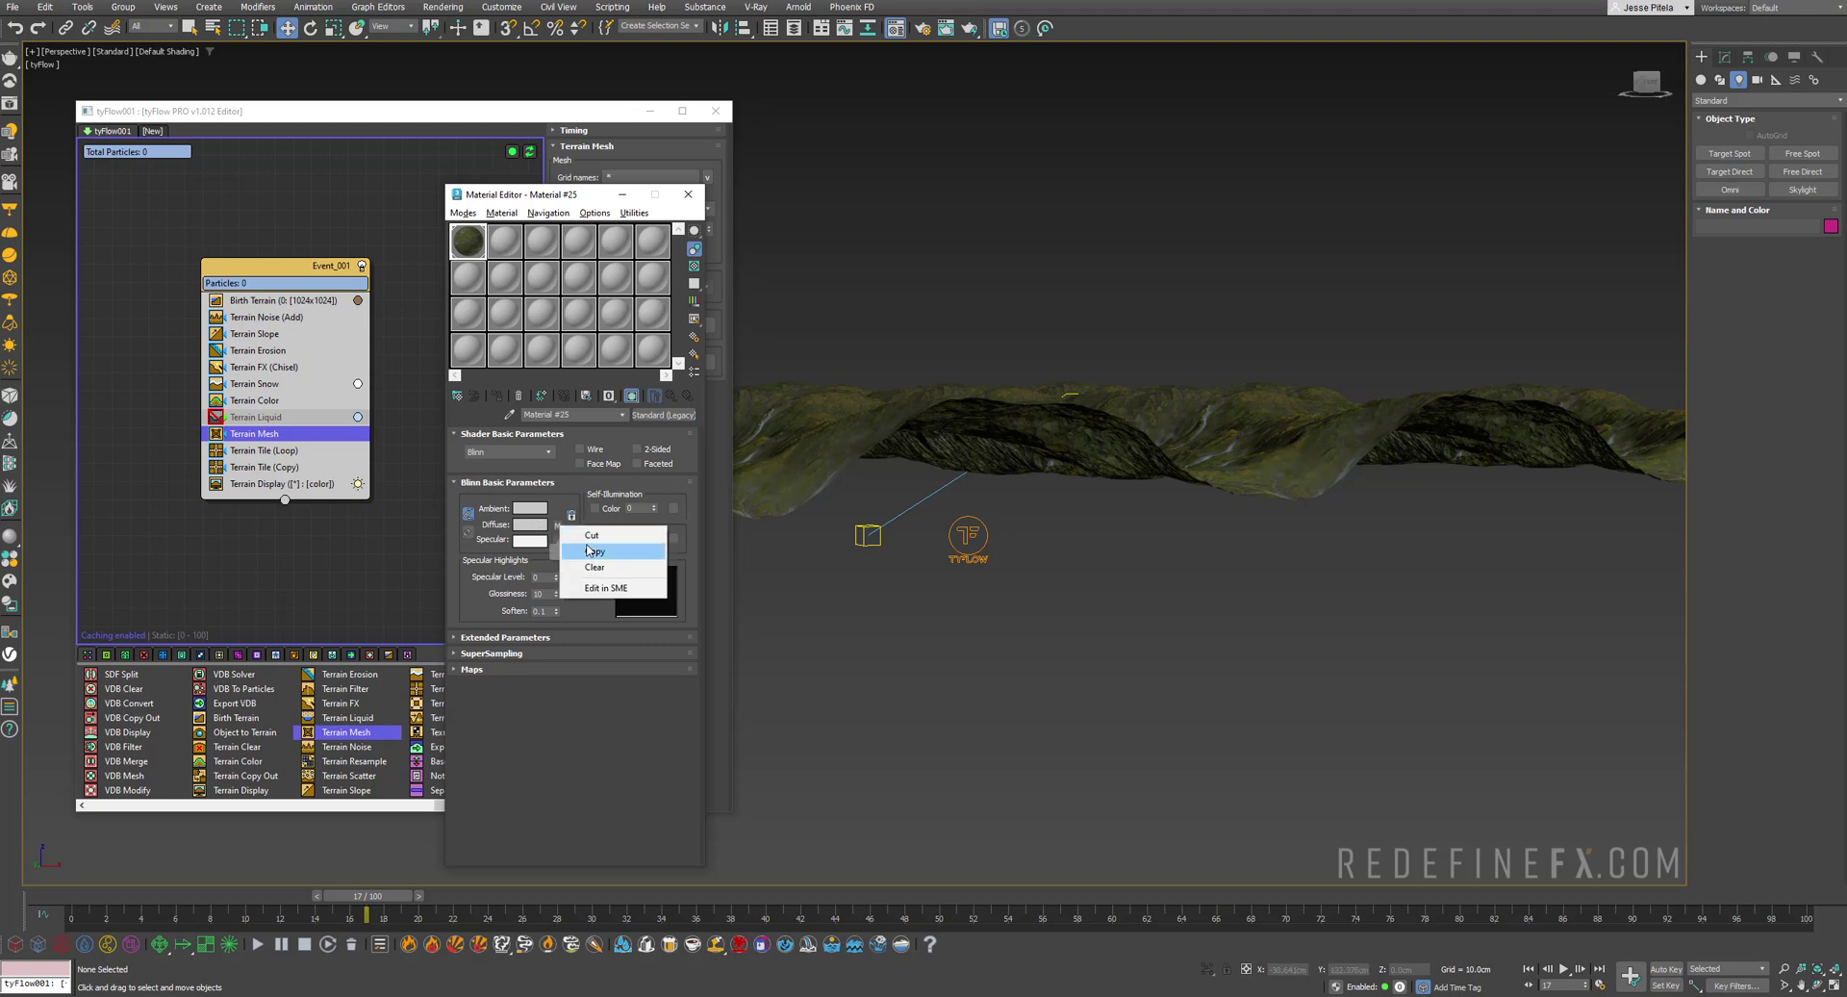
Make the second material slot a VRayMtl with the copied map as Diffuse, and assign it to the tyFlow object
left_click(504, 242)
left_click(517, 395)
left_click(663, 415)
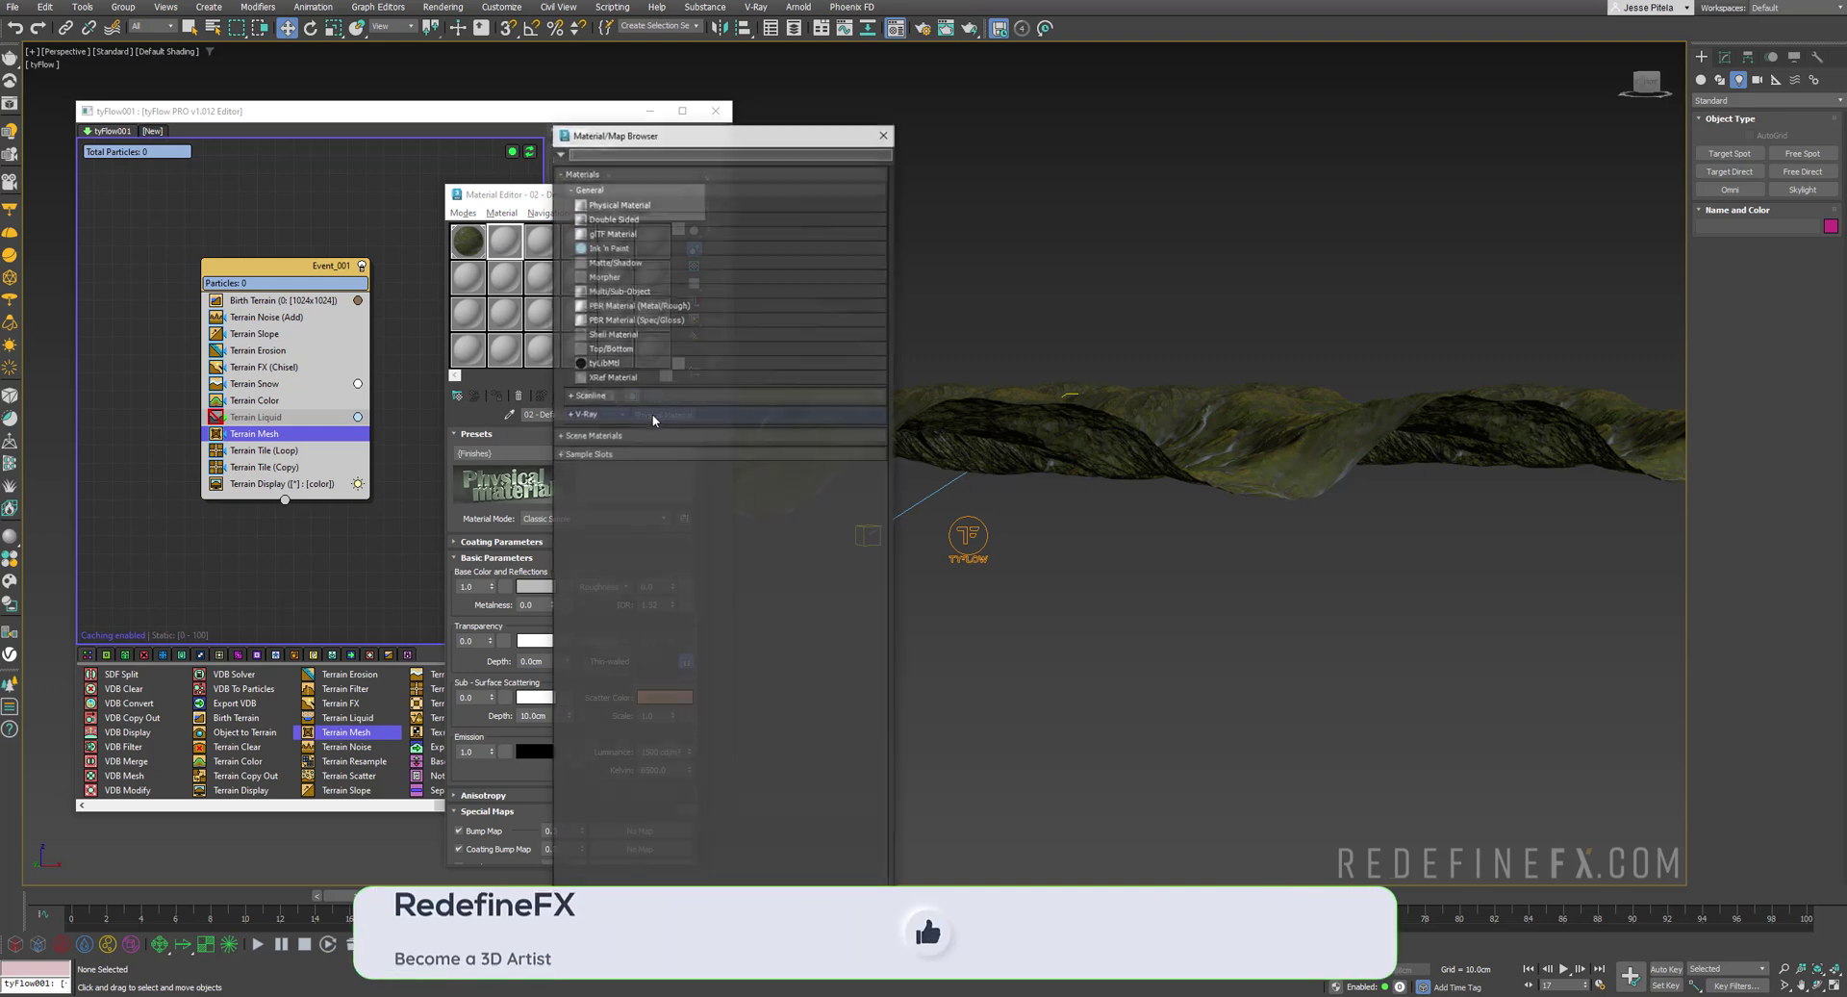
left_click(613, 413)
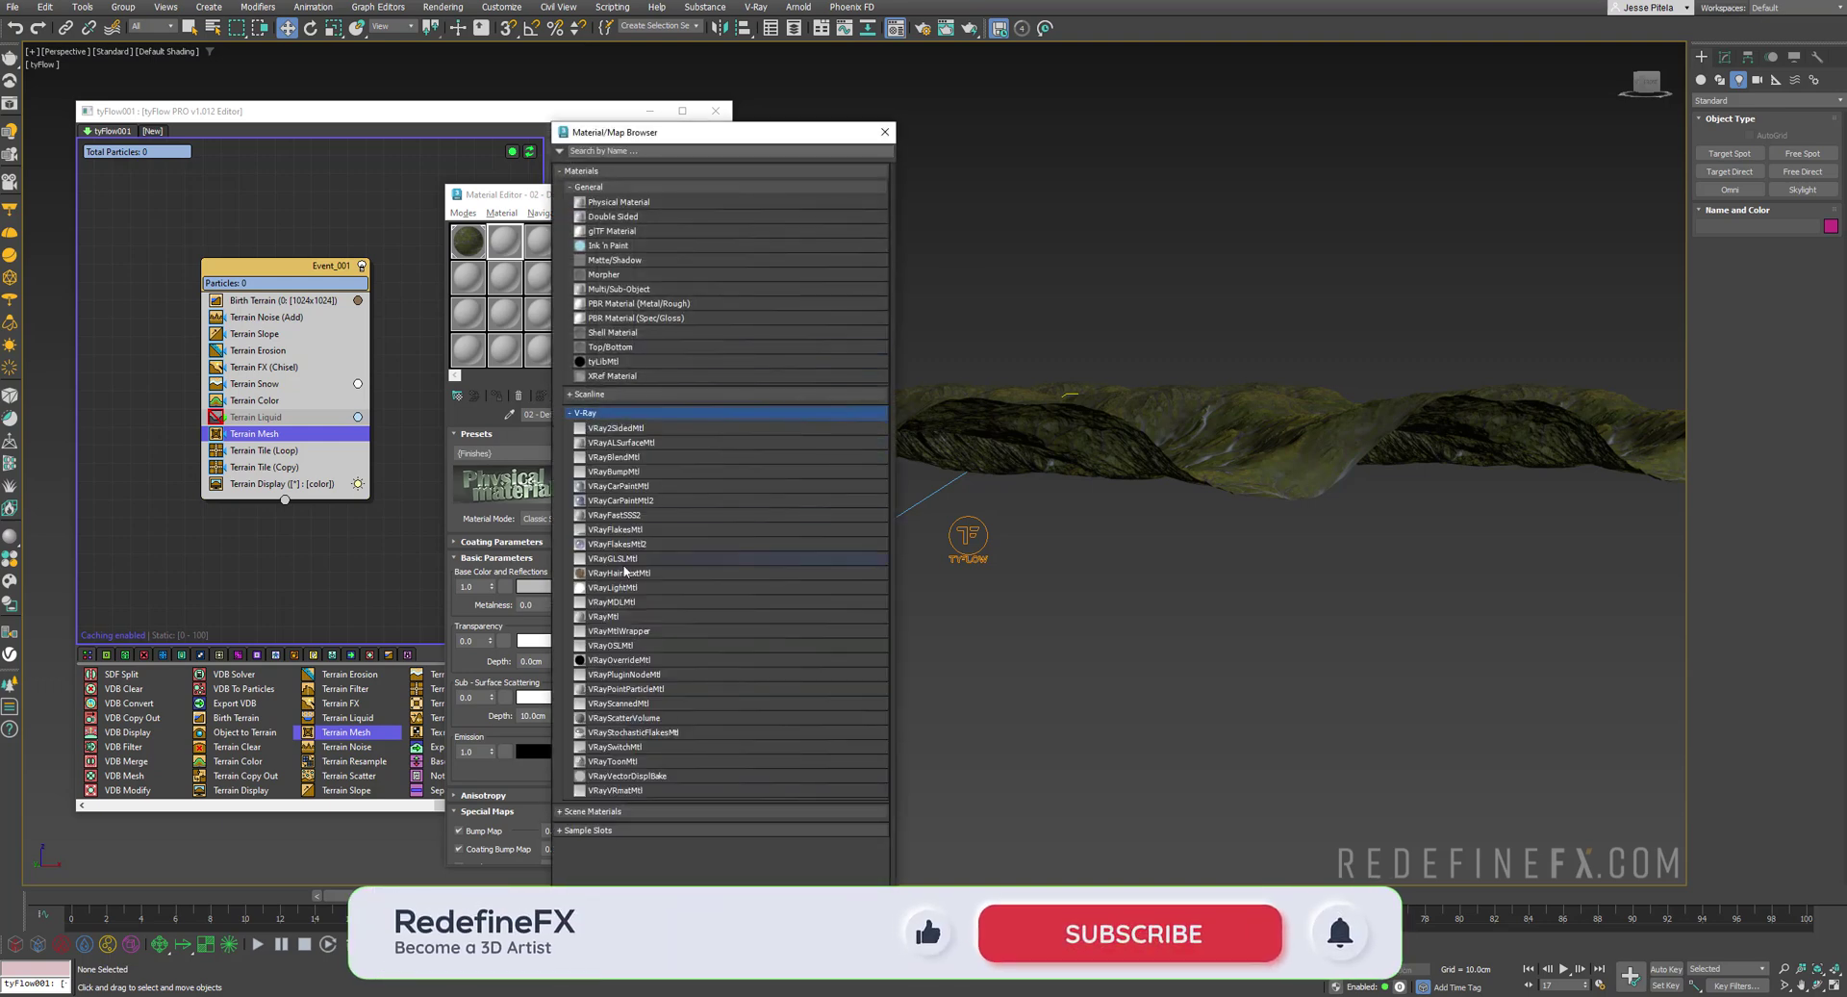
left_click(616, 617)
double_click(614, 617)
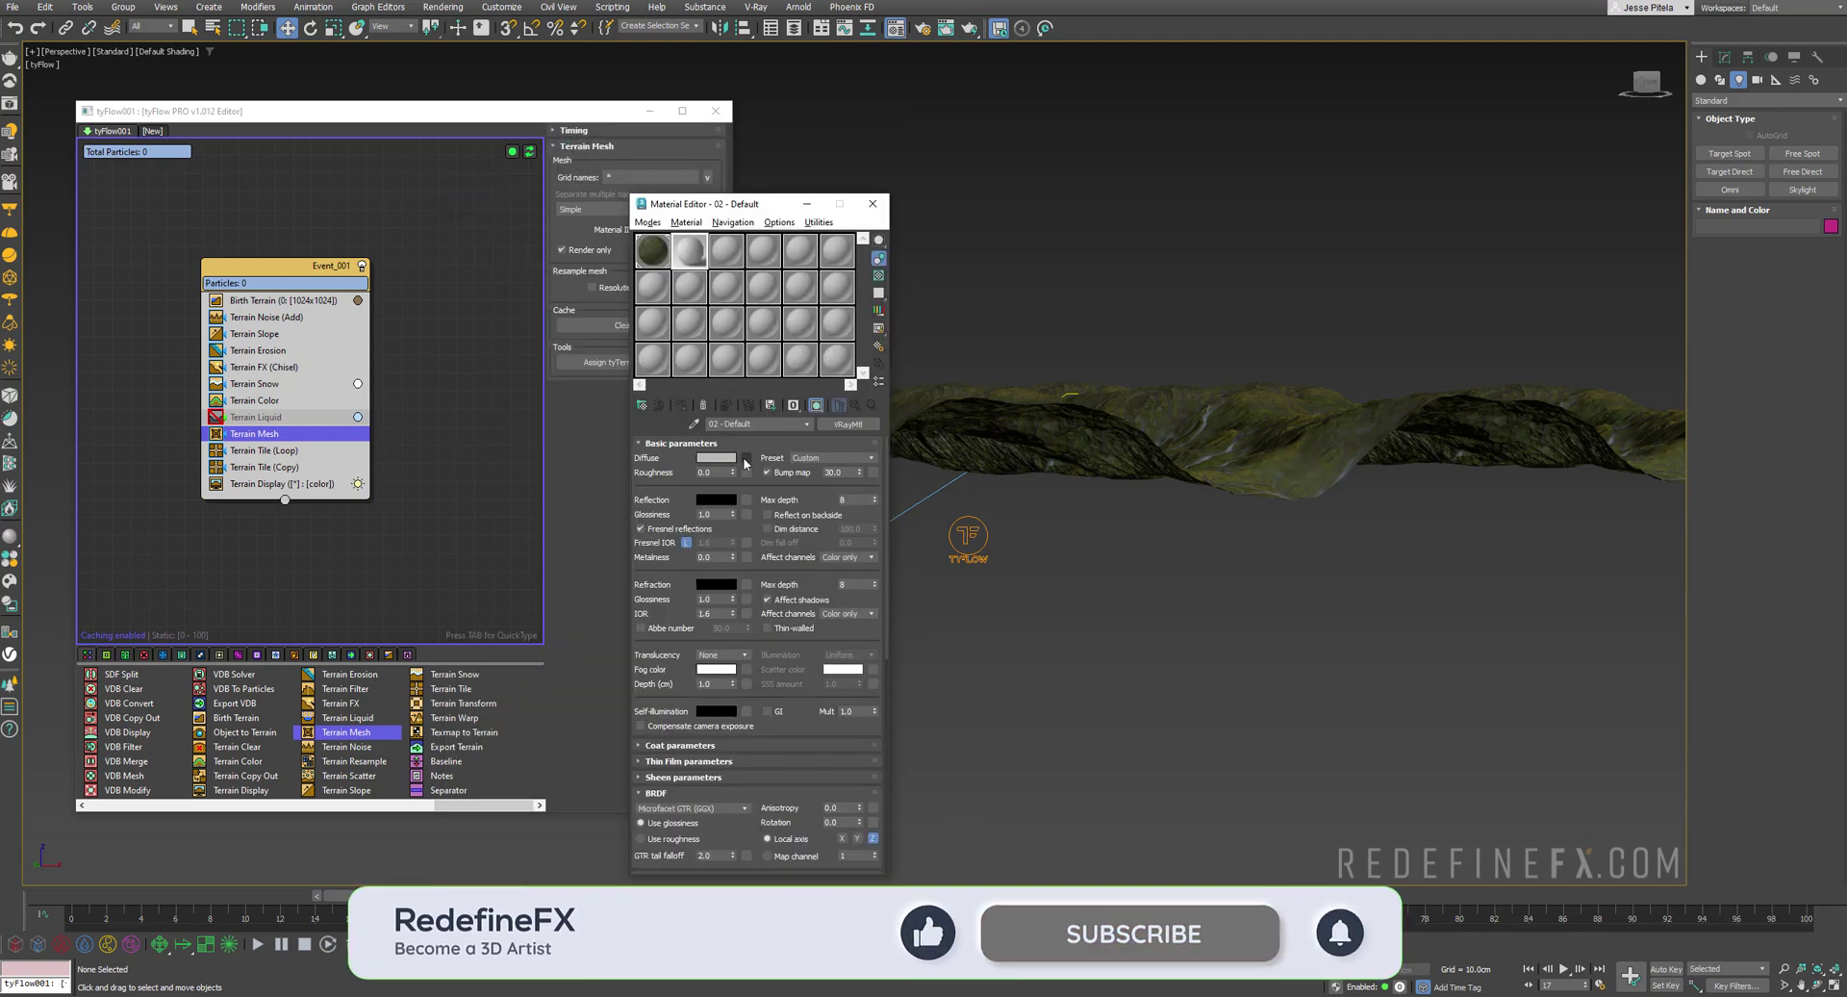
right_click(745, 459)
left_click(776, 484)
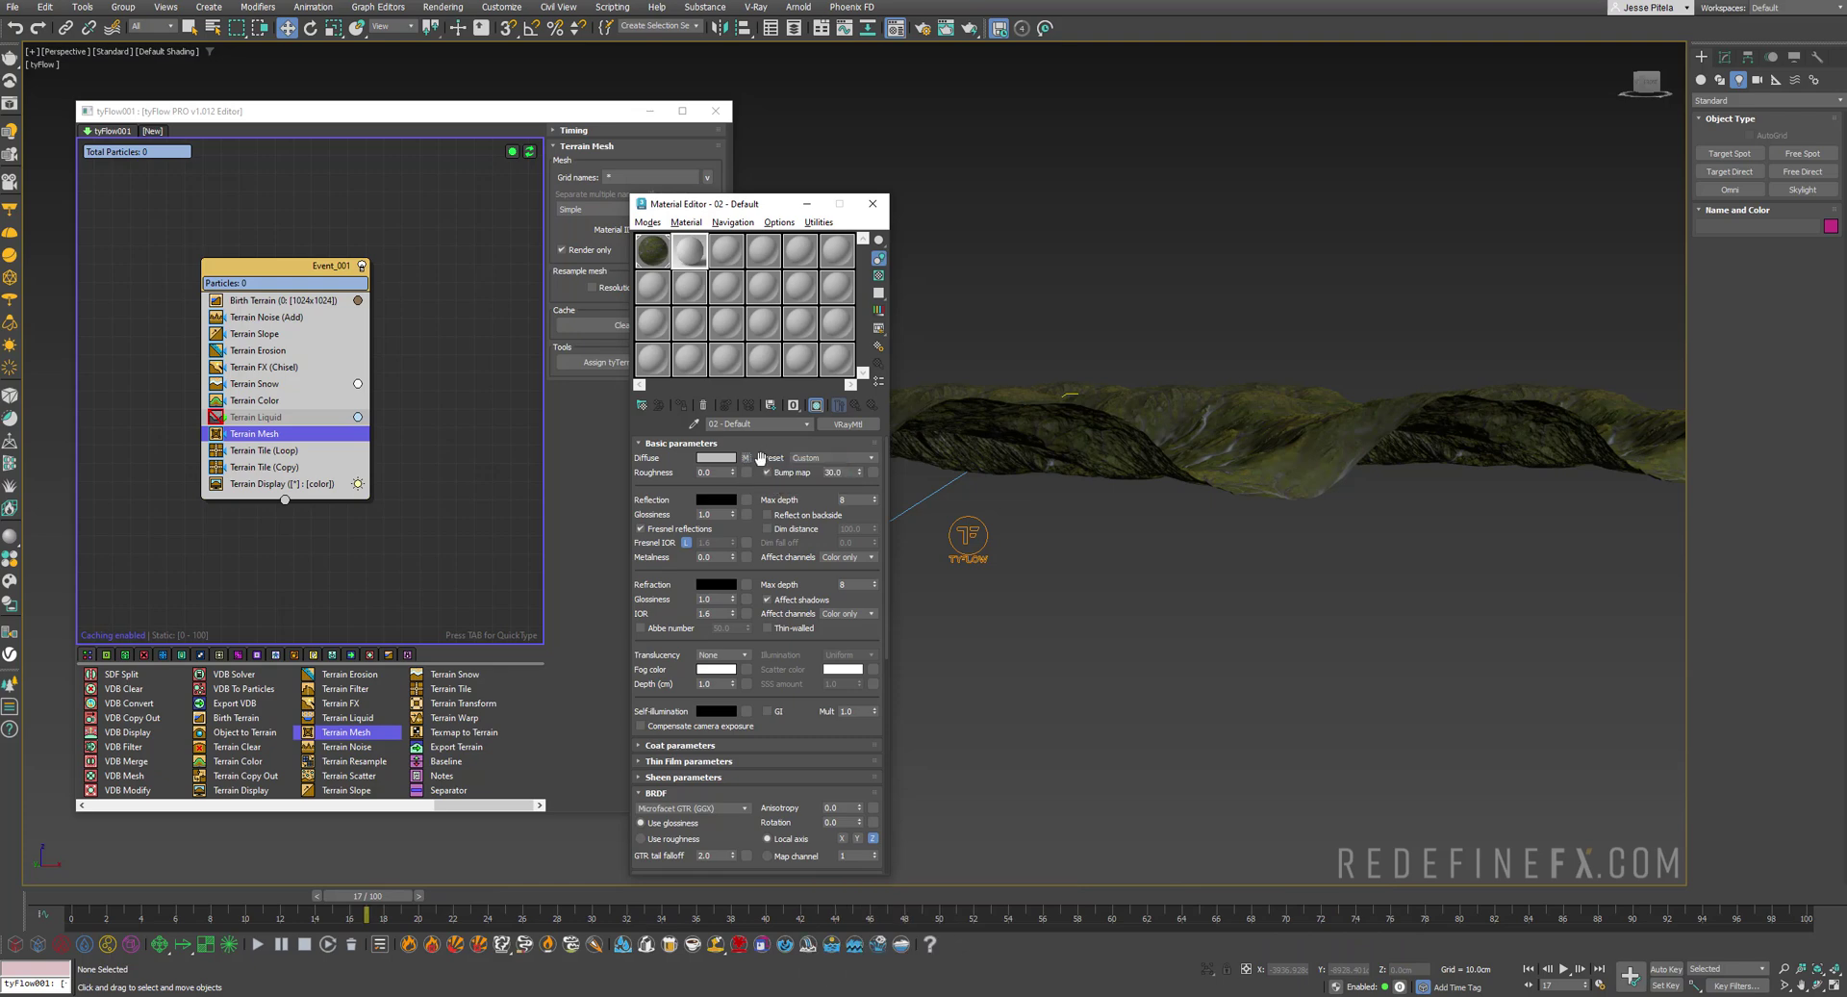
mouse_move(697, 253)
left_mouse_down()
mouse_move(935, 465)
mouse_move(989, 618)
mouse_move(969, 565)
left_mouse_up()
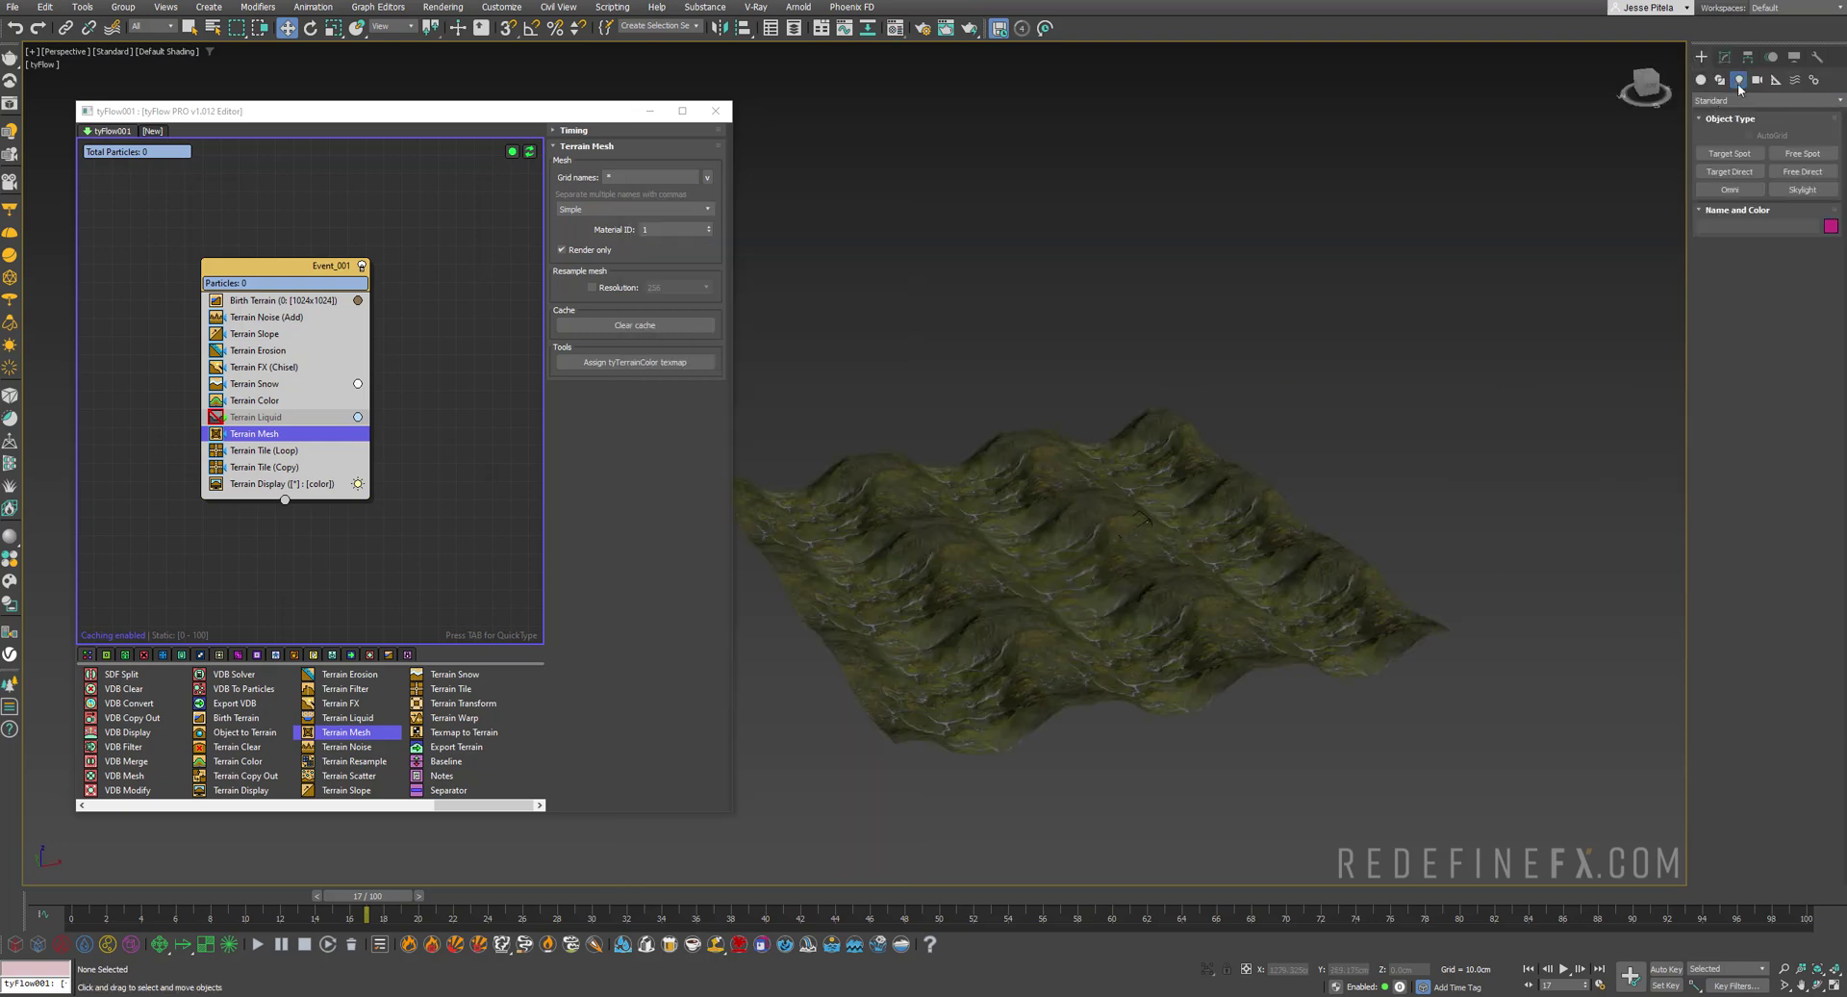
Create a VRaySun beside the tiled terrain, aimed at its middle
left_click(1742, 100)
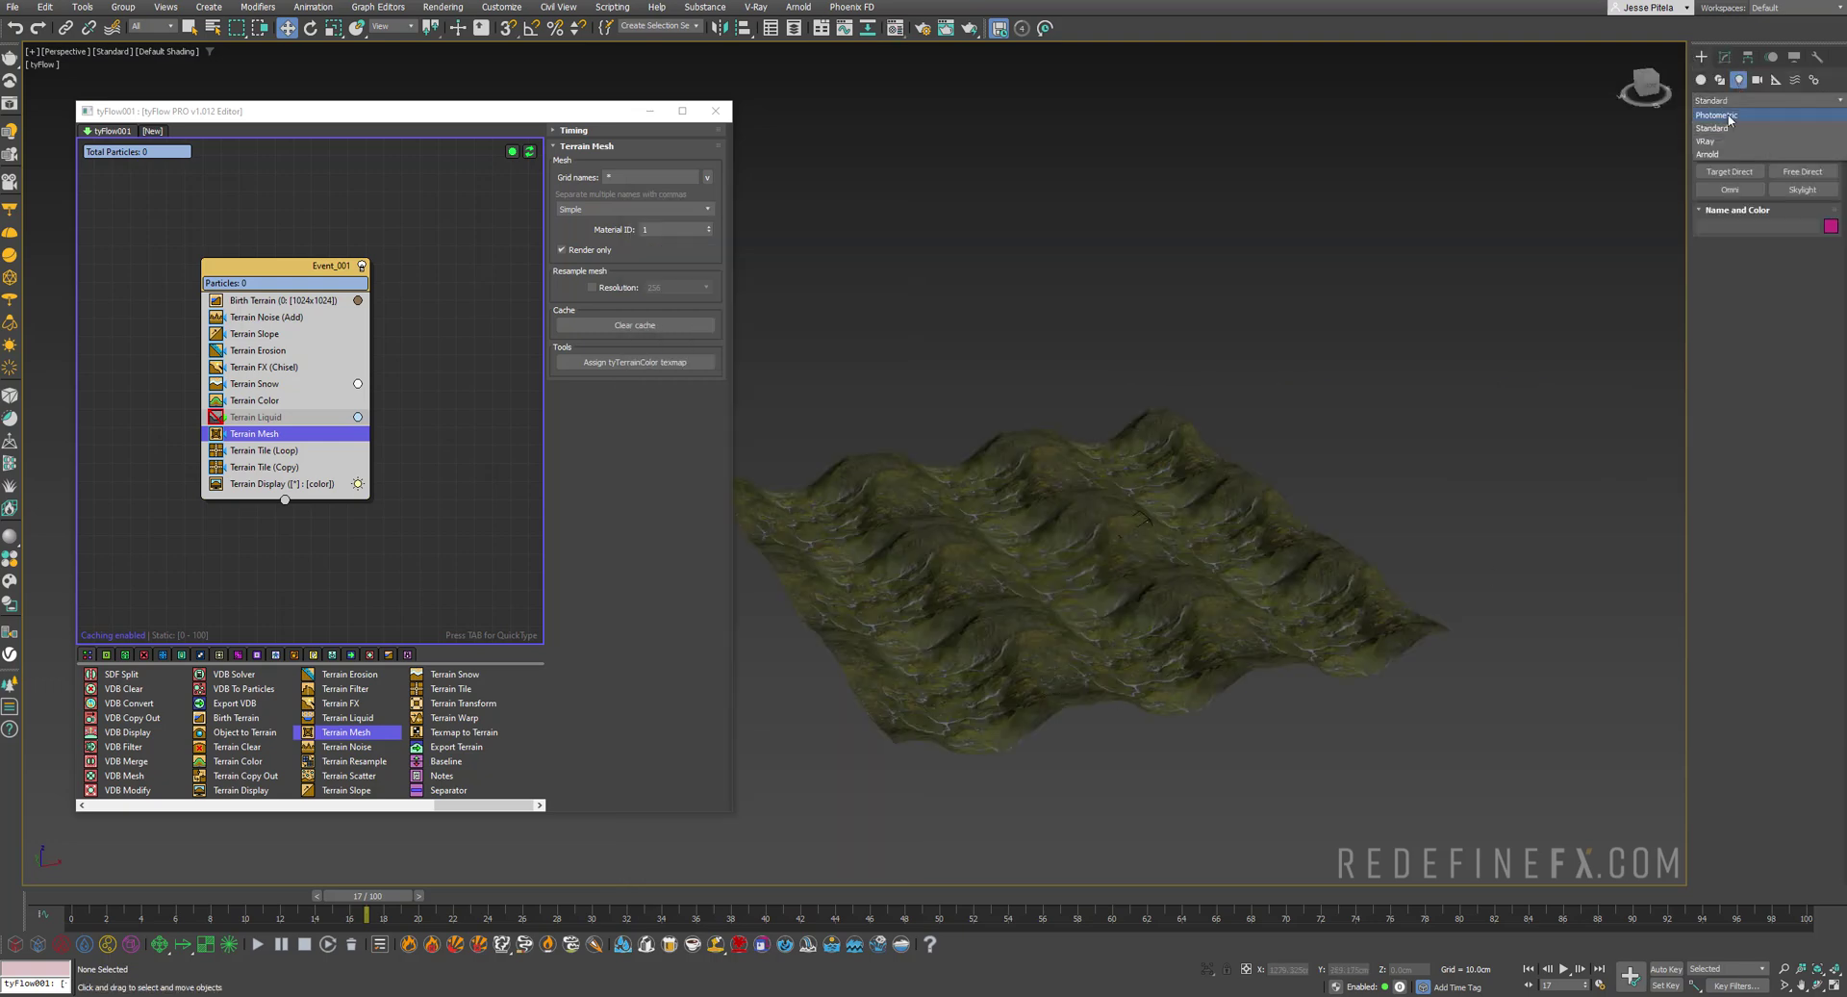
left_click(1743, 158)
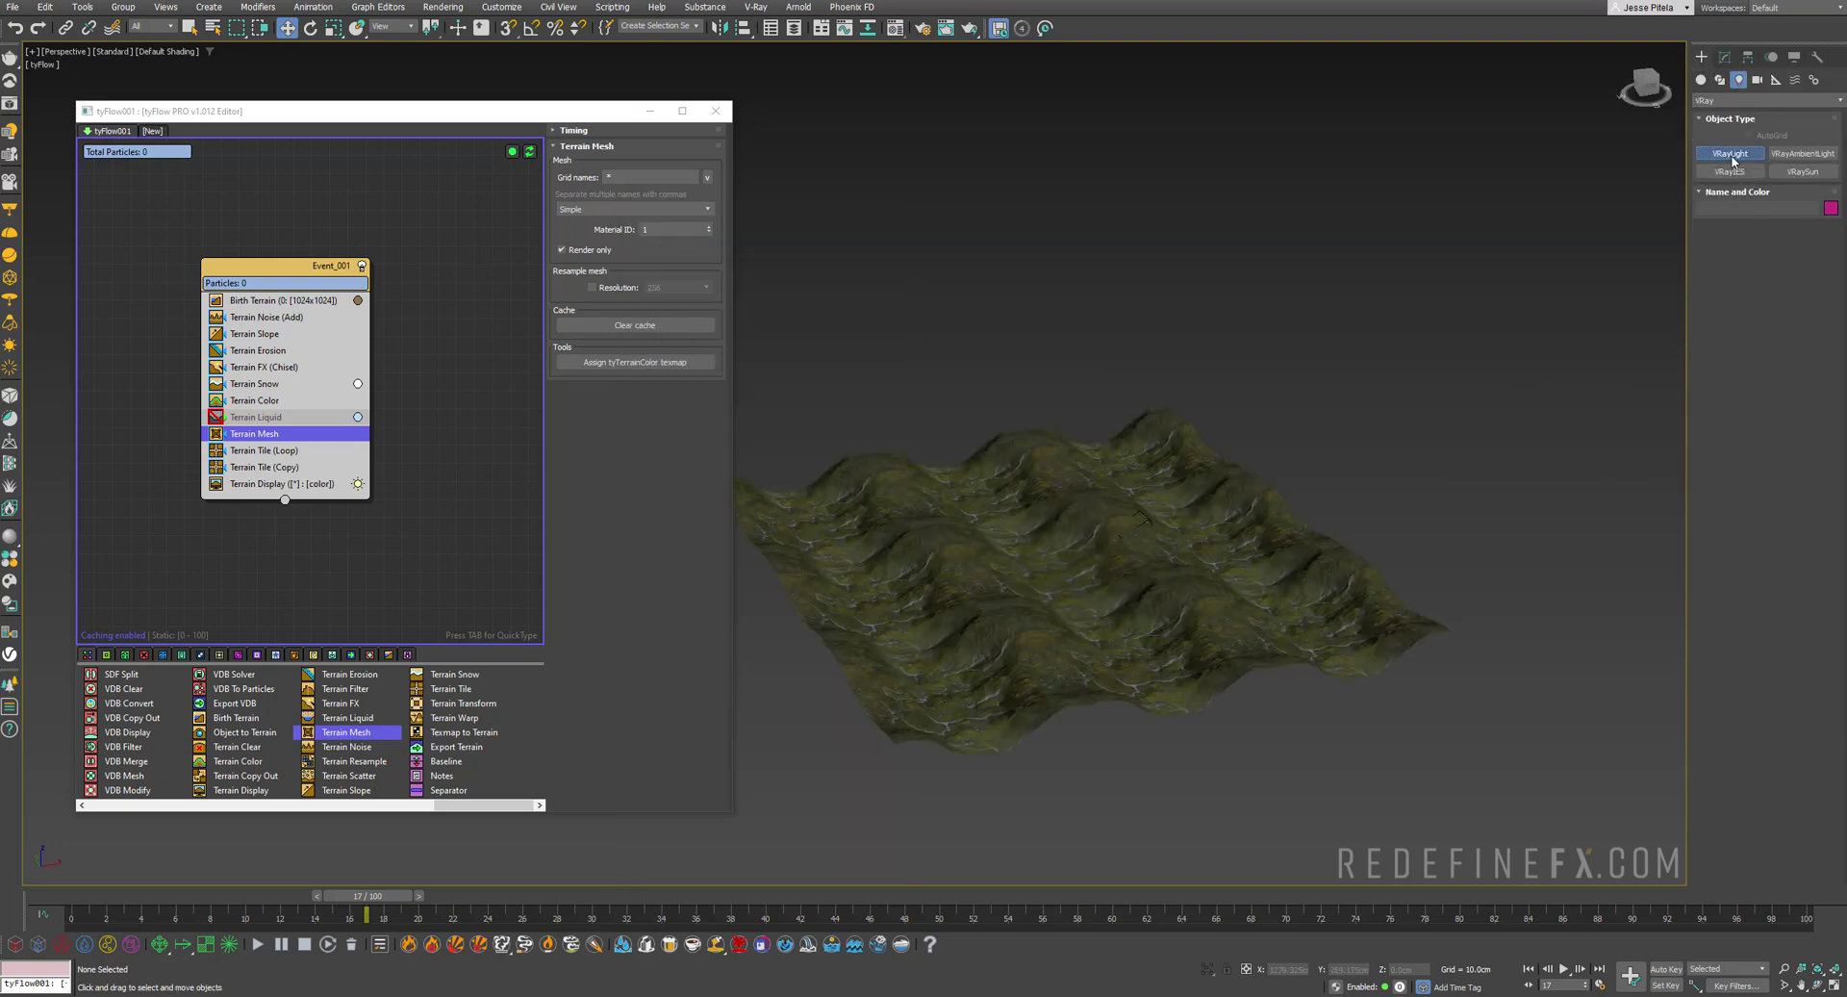
left_click(1729, 153)
left_click(1801, 177)
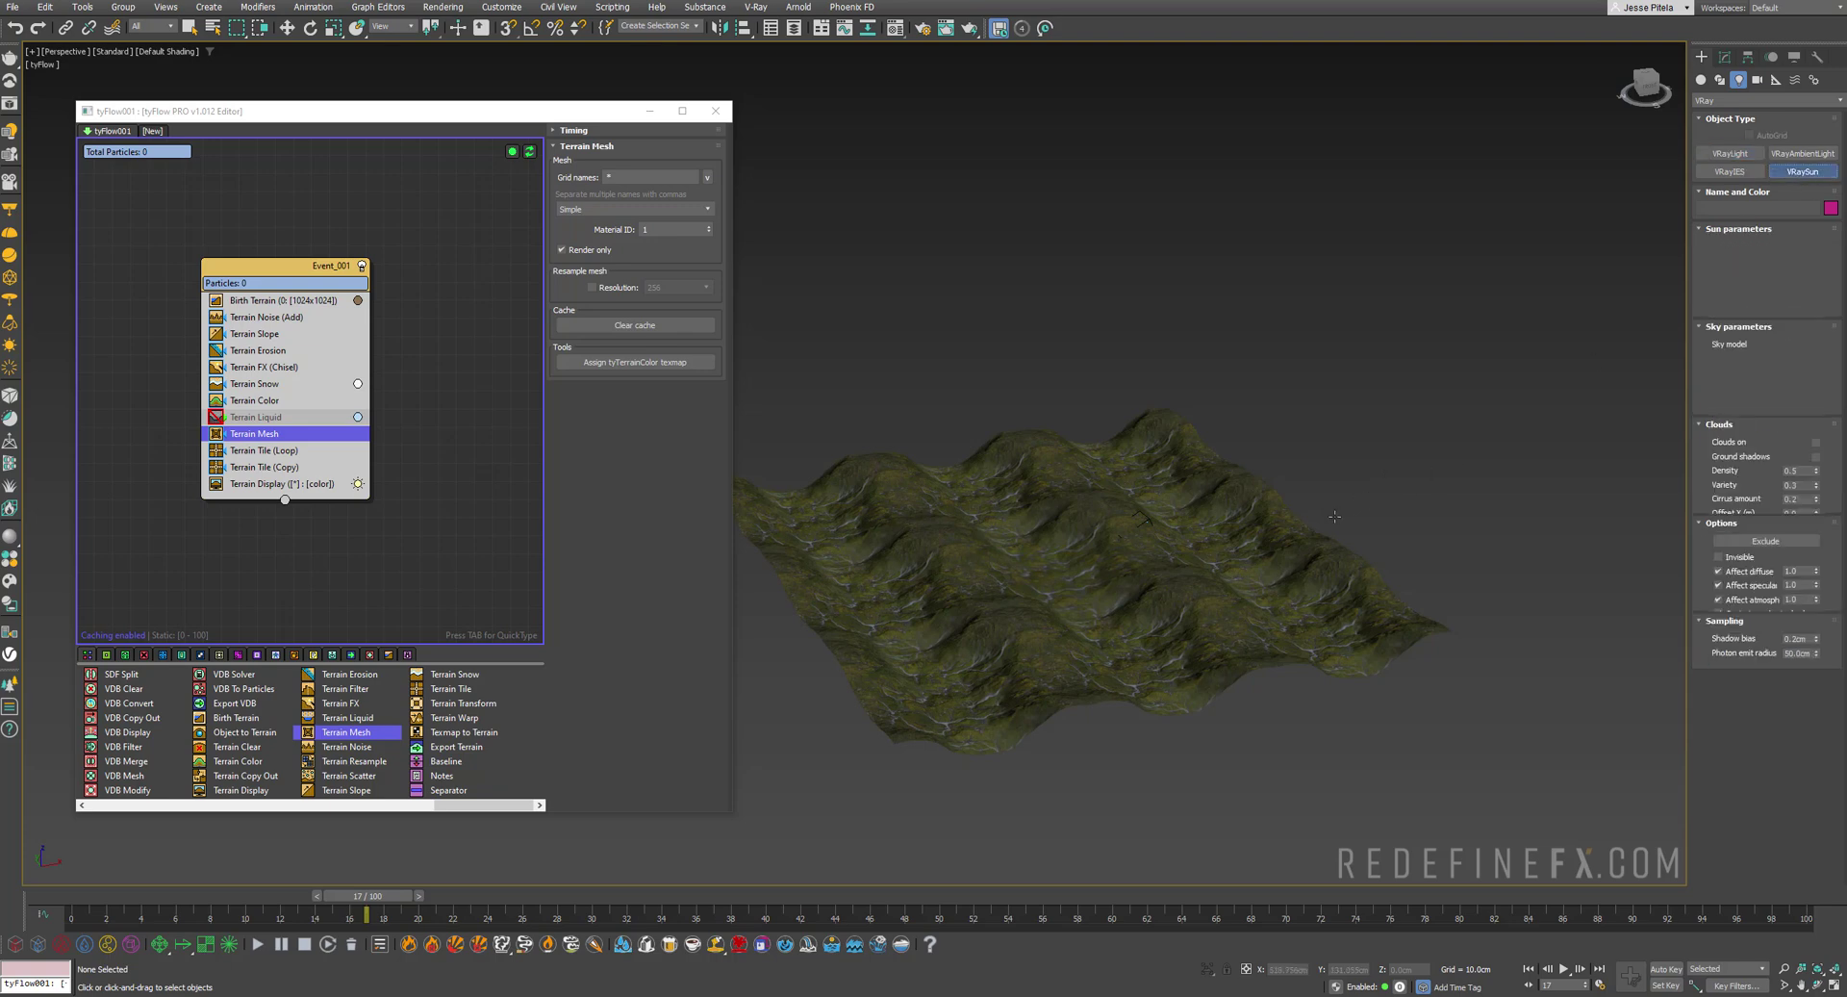
left_click_drag(1484, 354, 1106, 552)
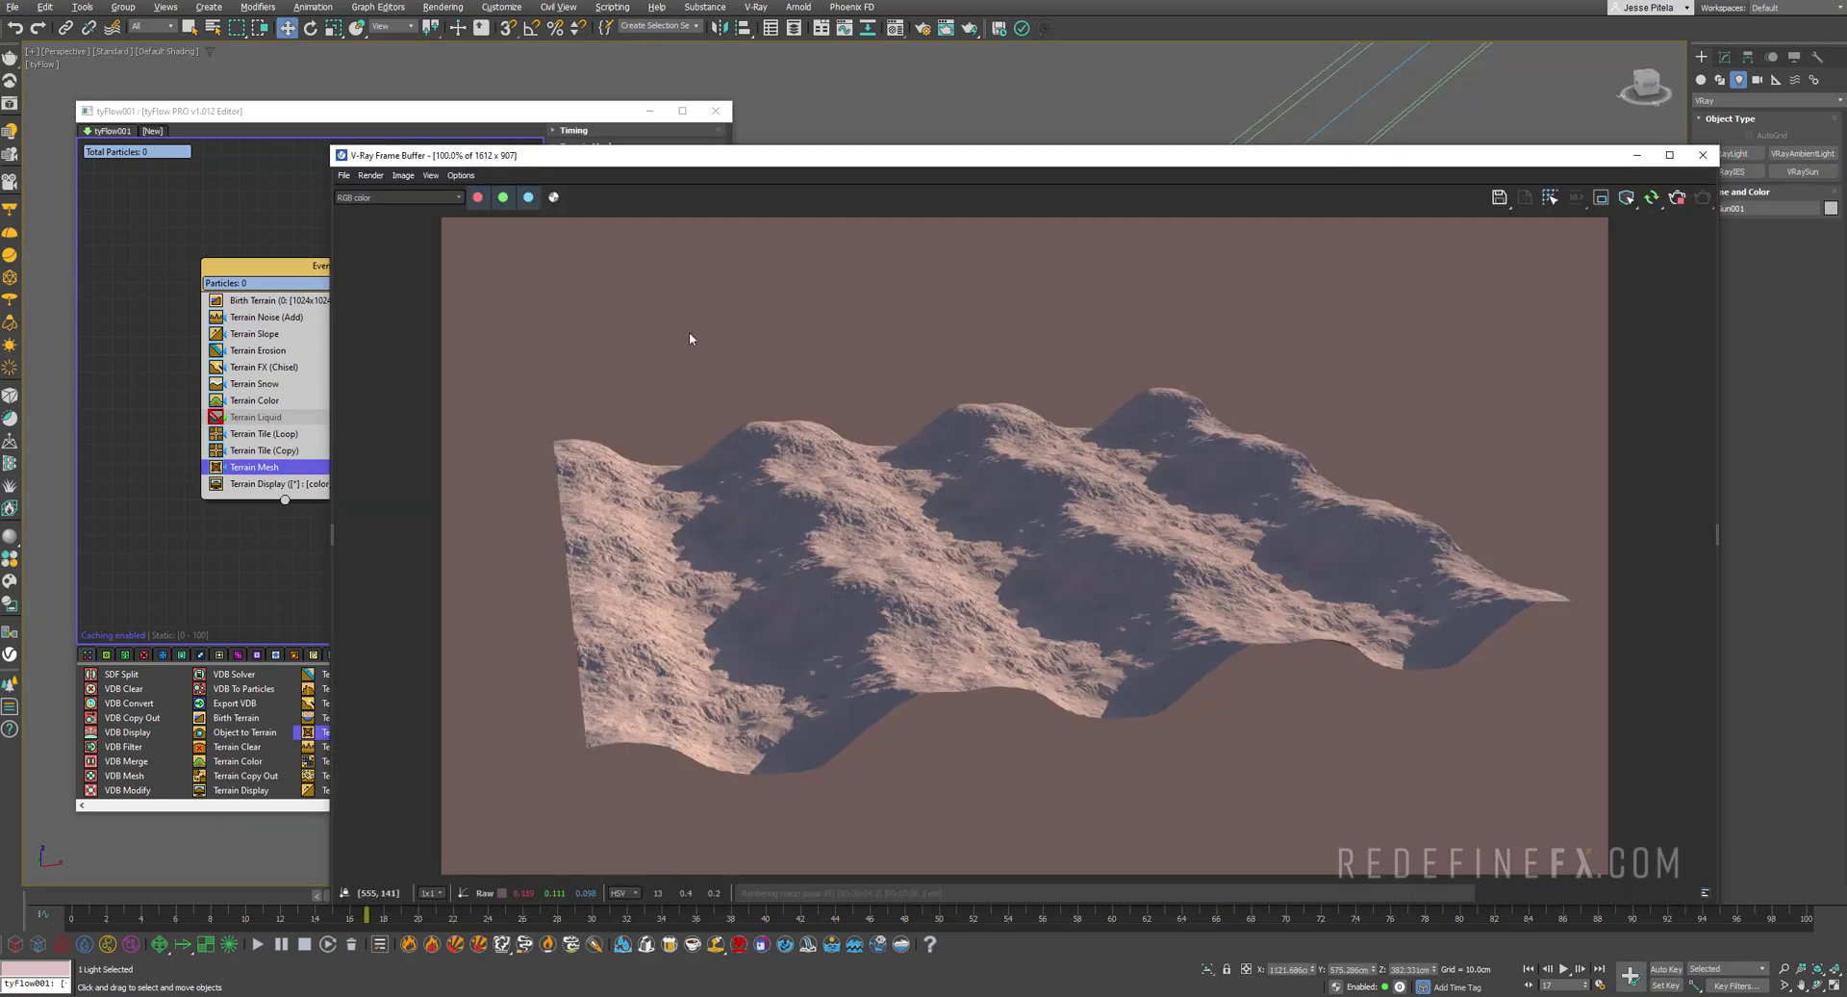
Examine the sunlit V-Ray render, stop it, and review the Terrain Snow and Terrain Color settings
left_click_drag(718, 165, 613, 116)
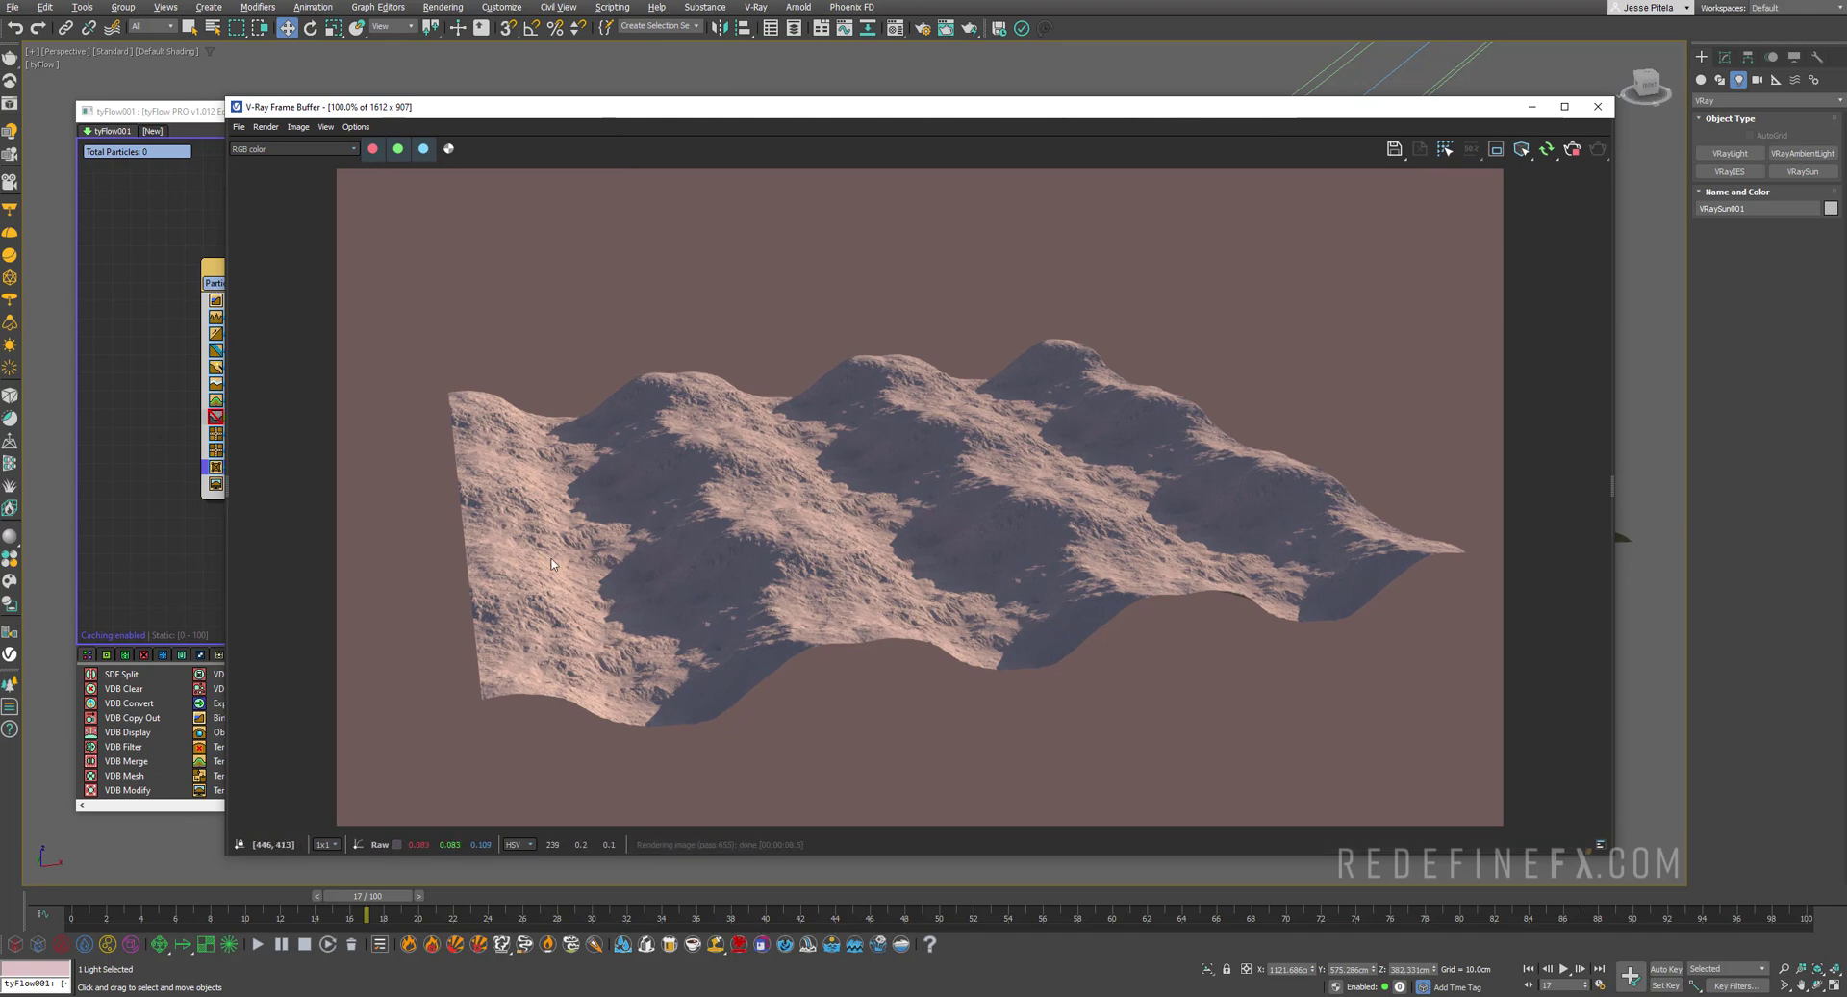
left_click(1598, 150)
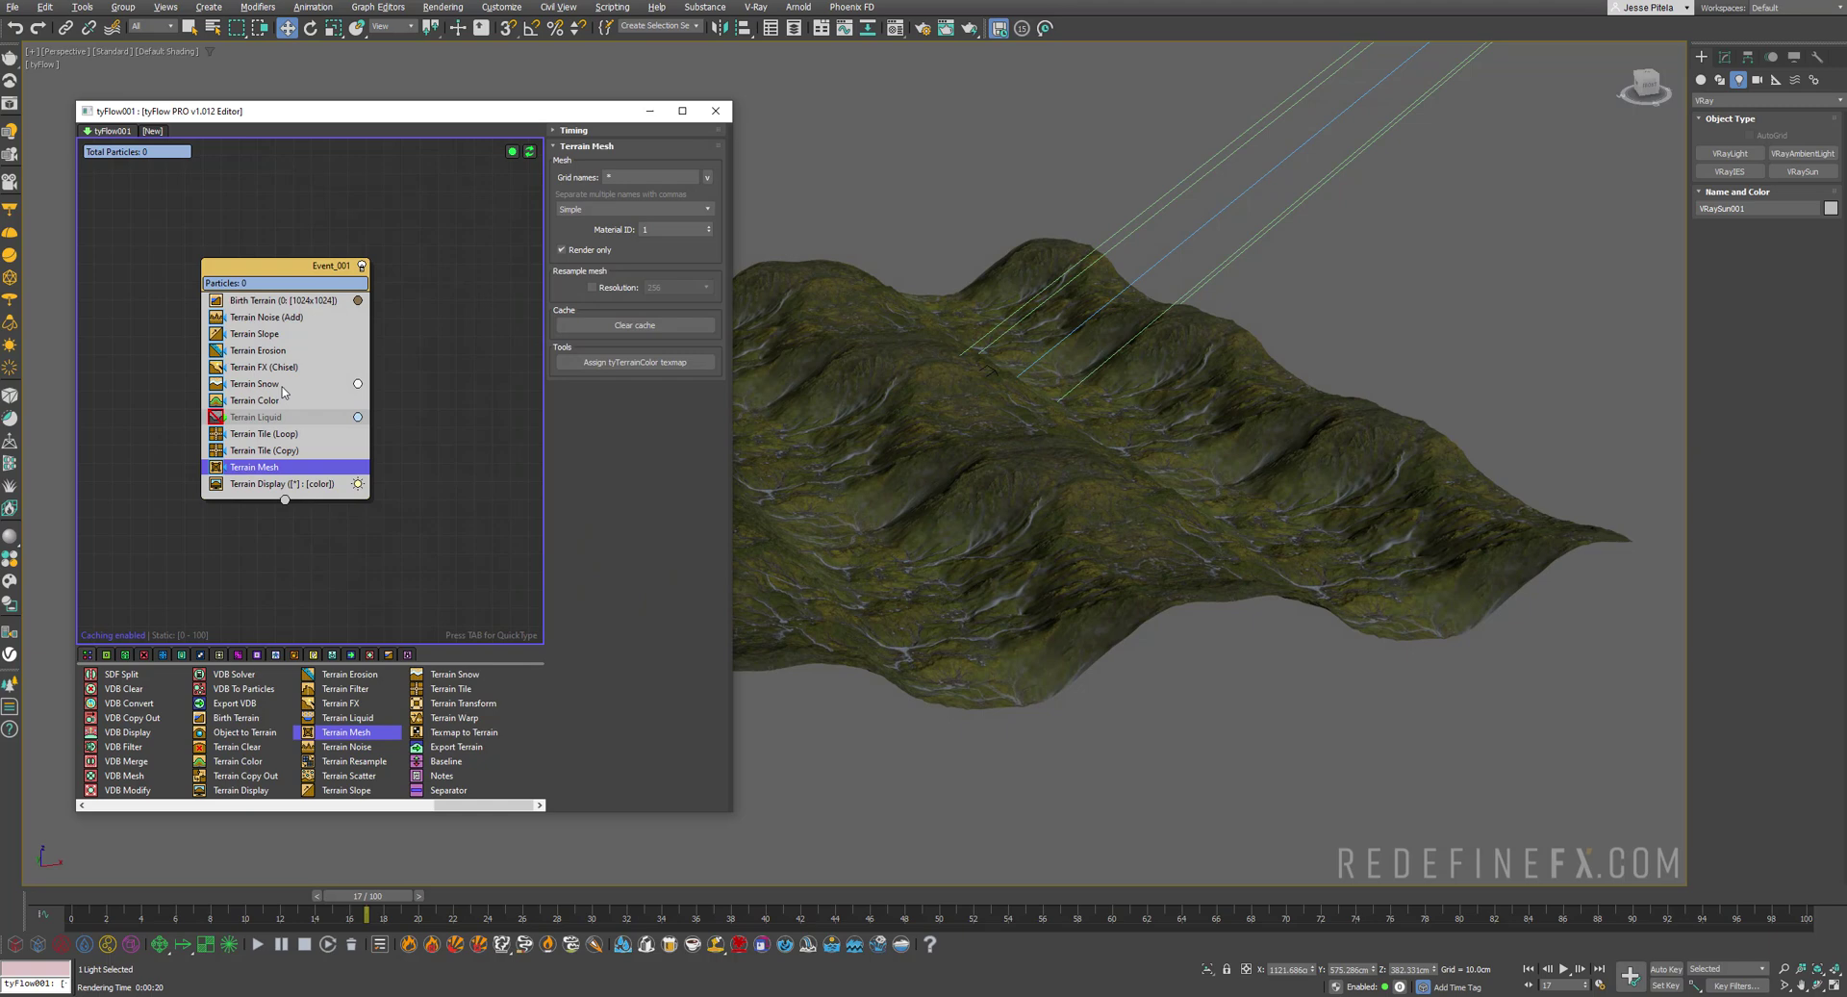
left_click(281, 383)
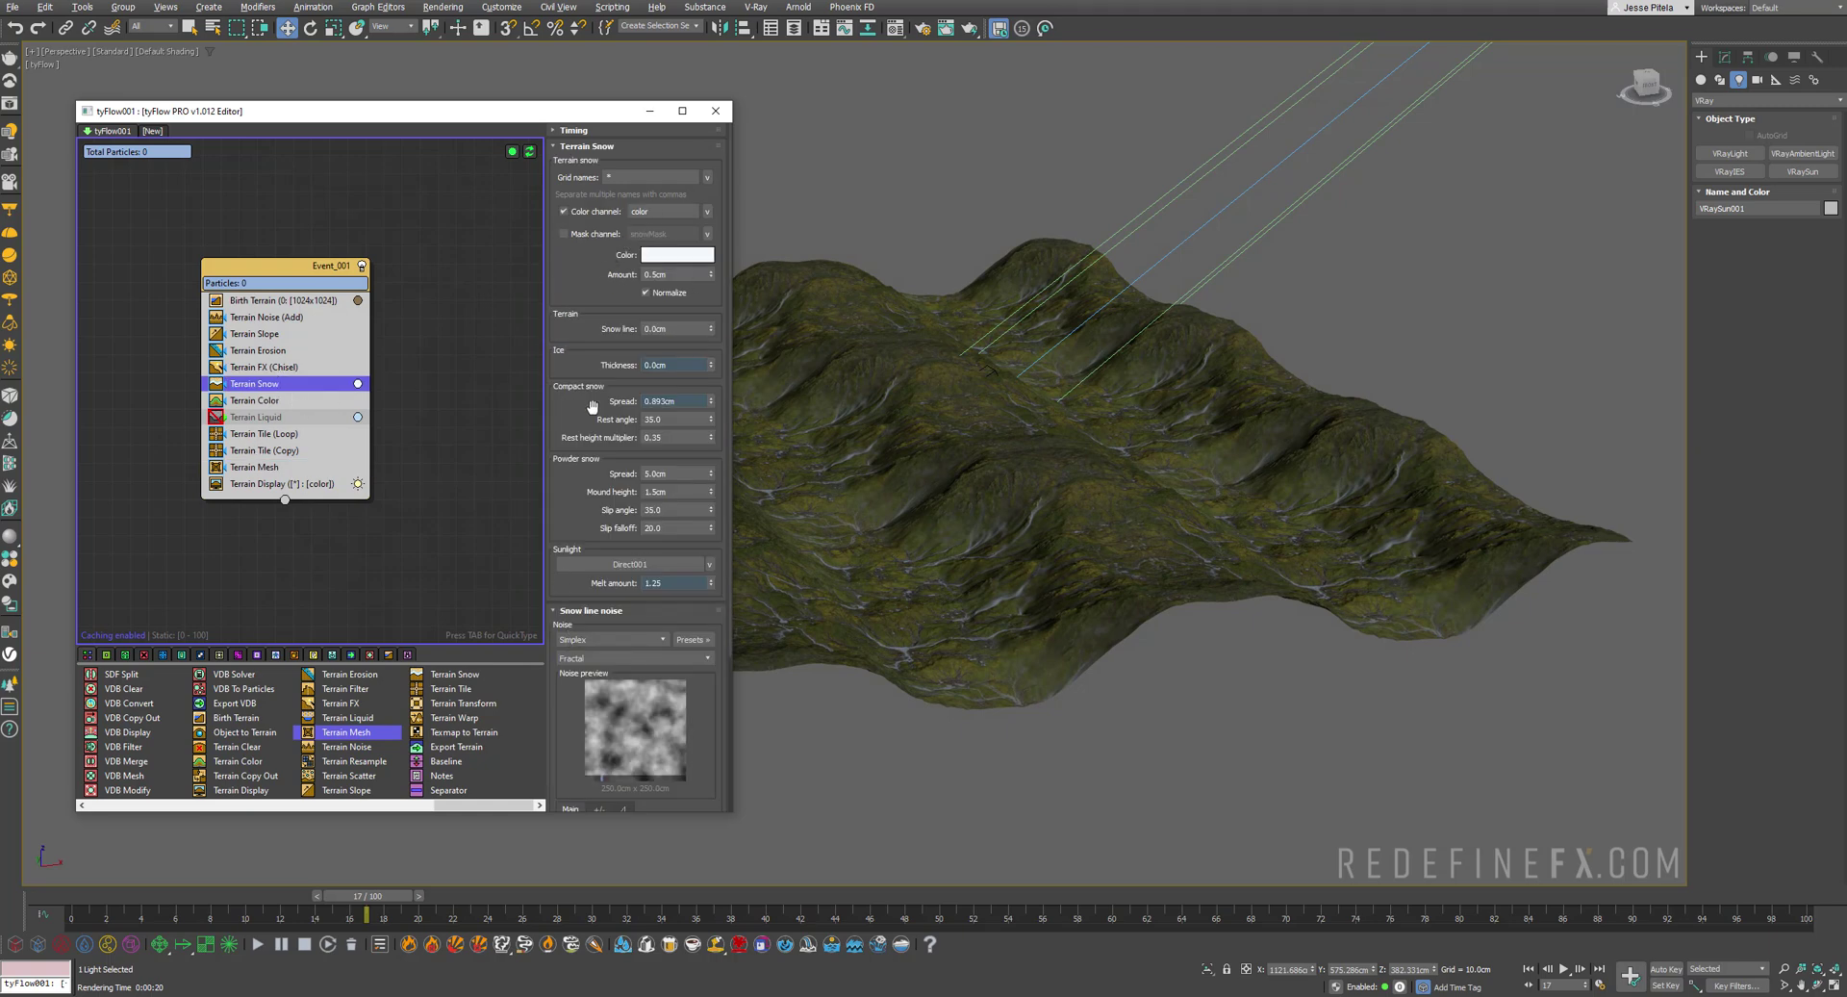
left_click(267, 402)
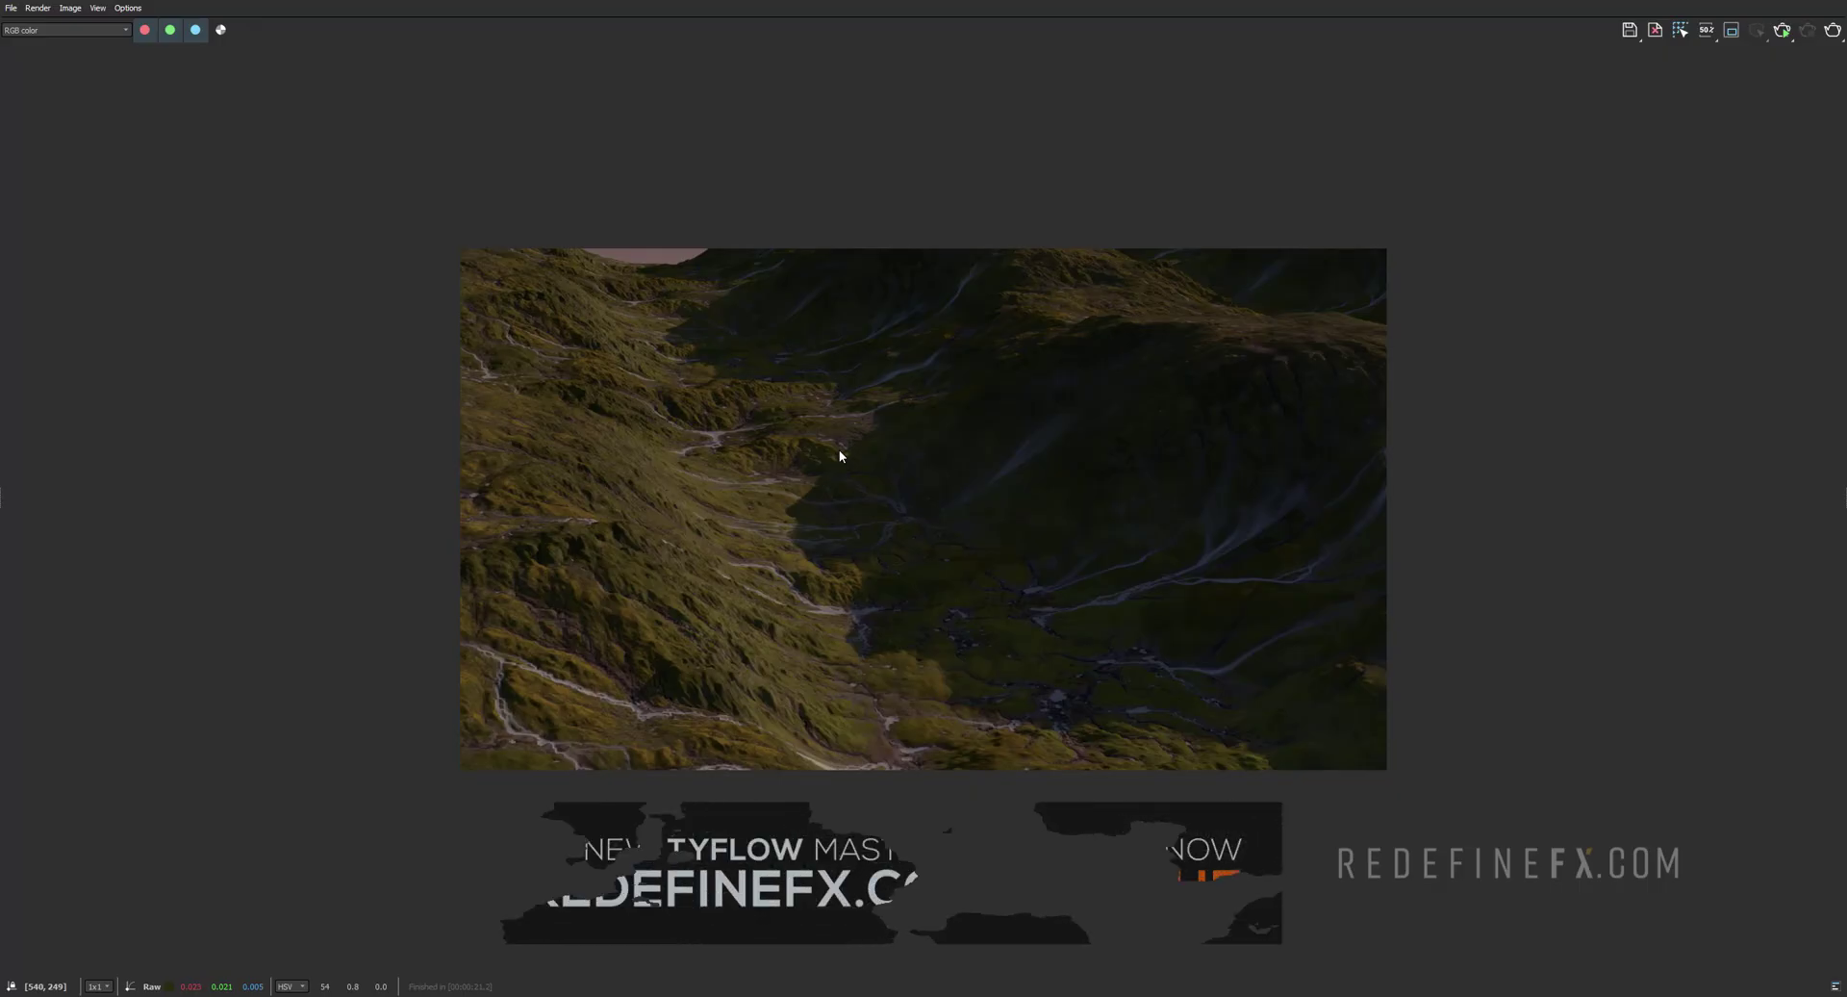
Examine the close-up V-Ray render of the colored terrain, then return to the tyFlow editor
scroll(825, 448, "up", 2)
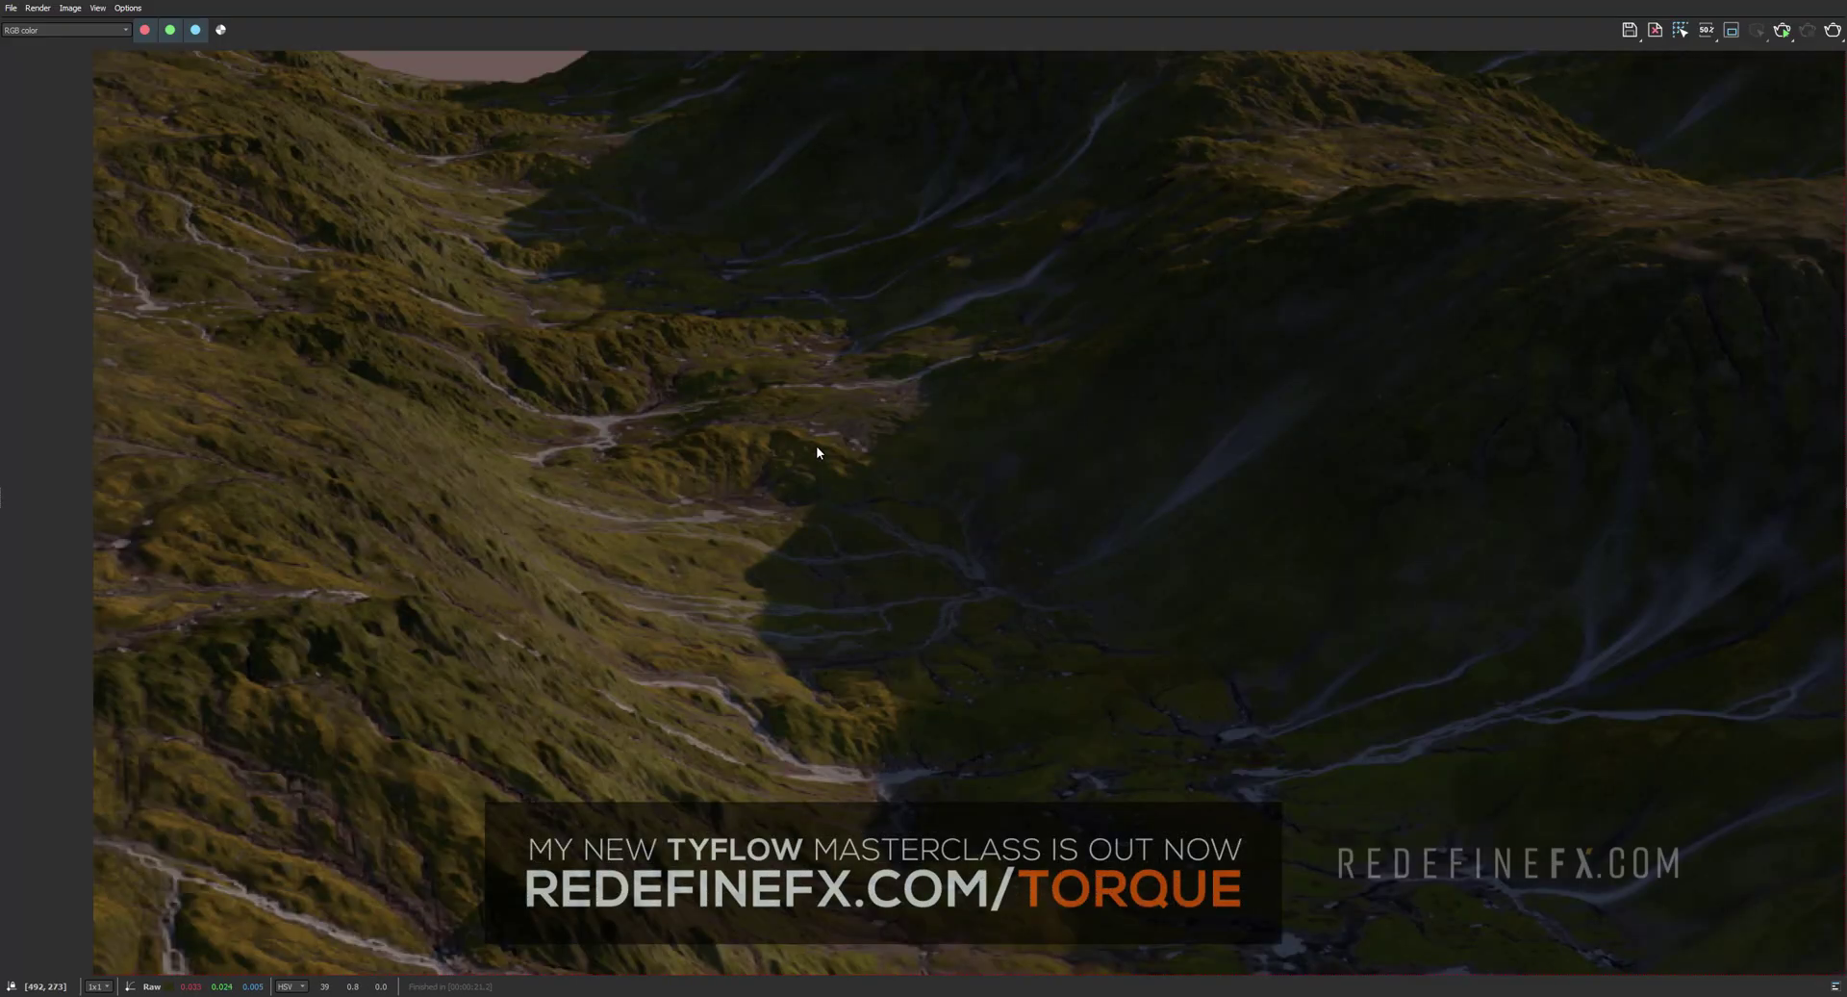
scroll(875, 425, "down", 2)
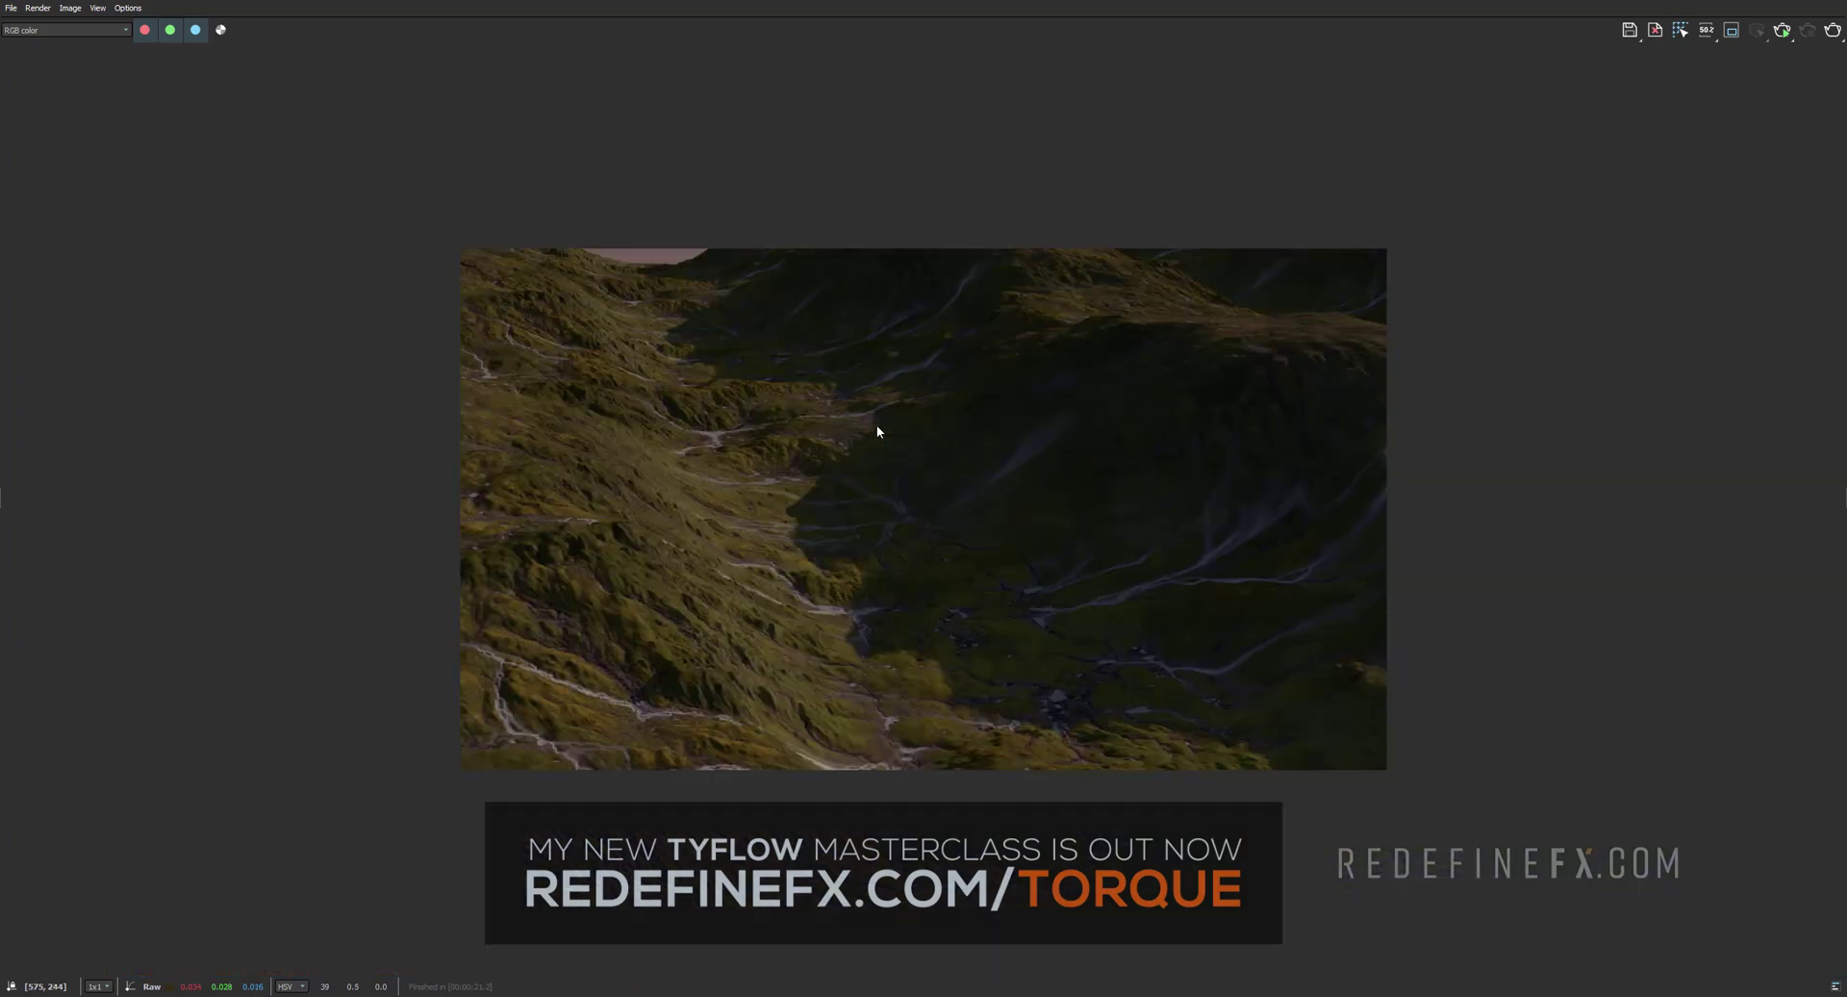
left_click_drag(743, 1, 929, 106)
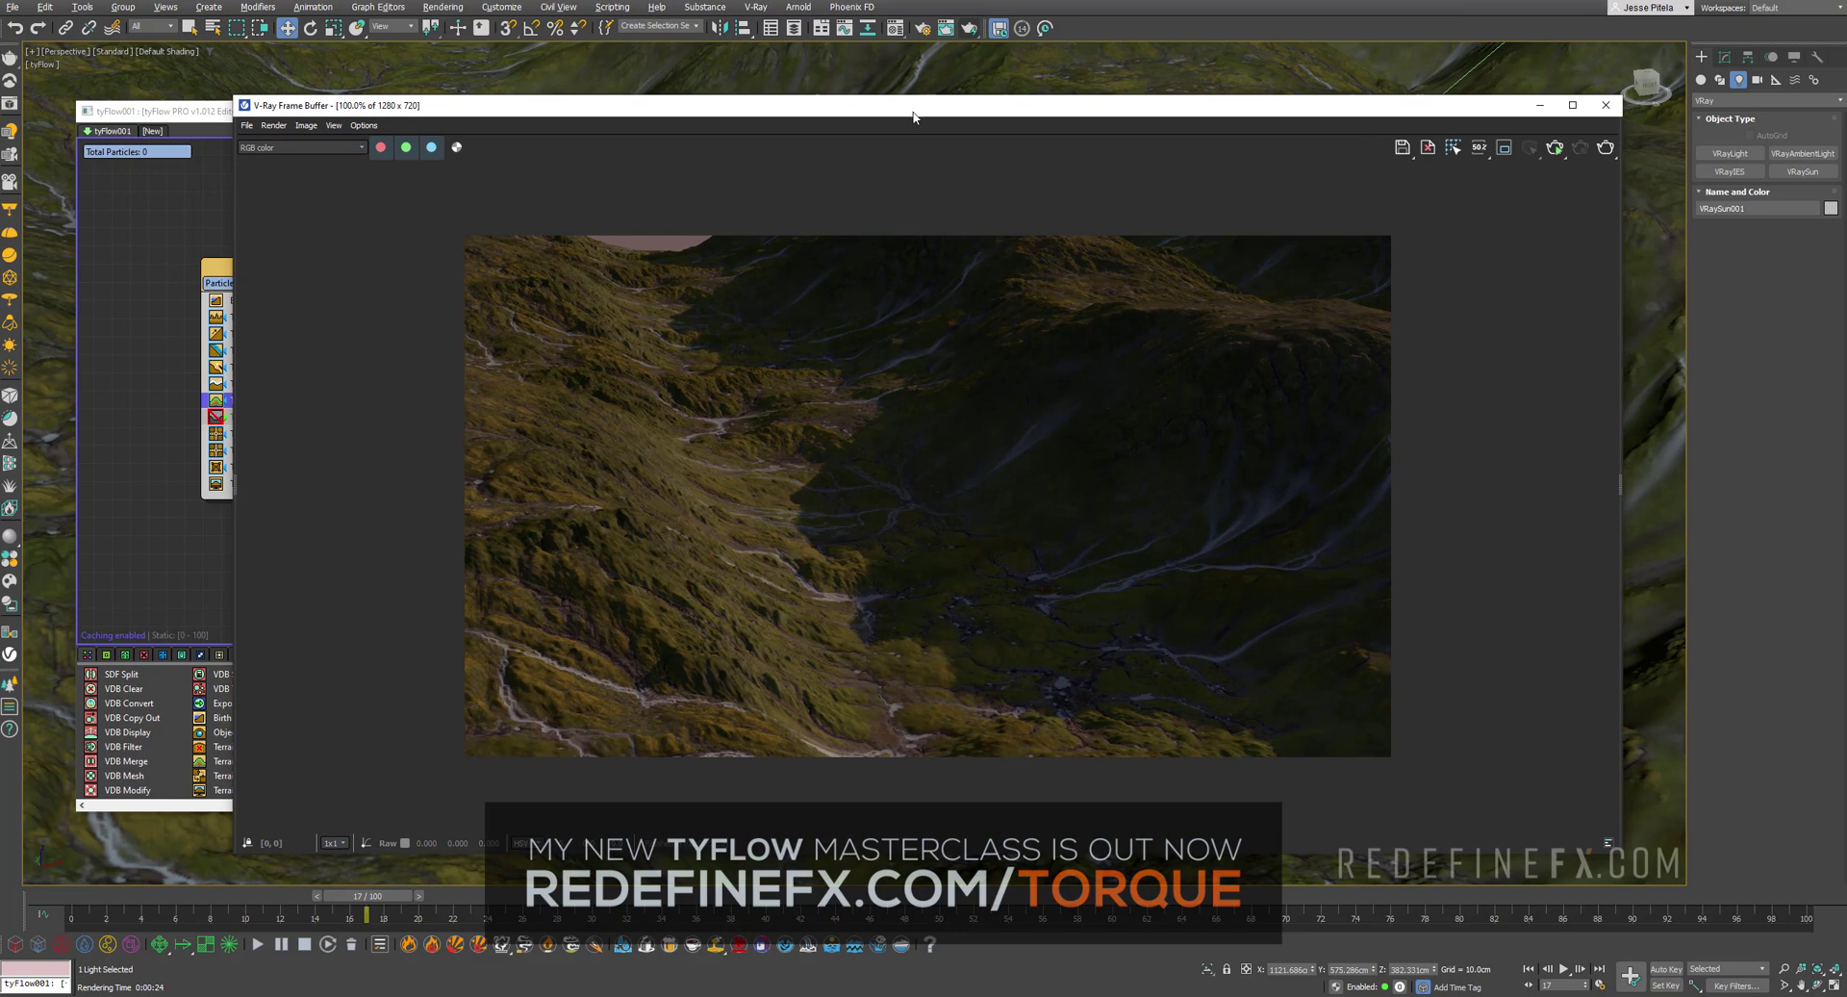
left_click(190, 117)
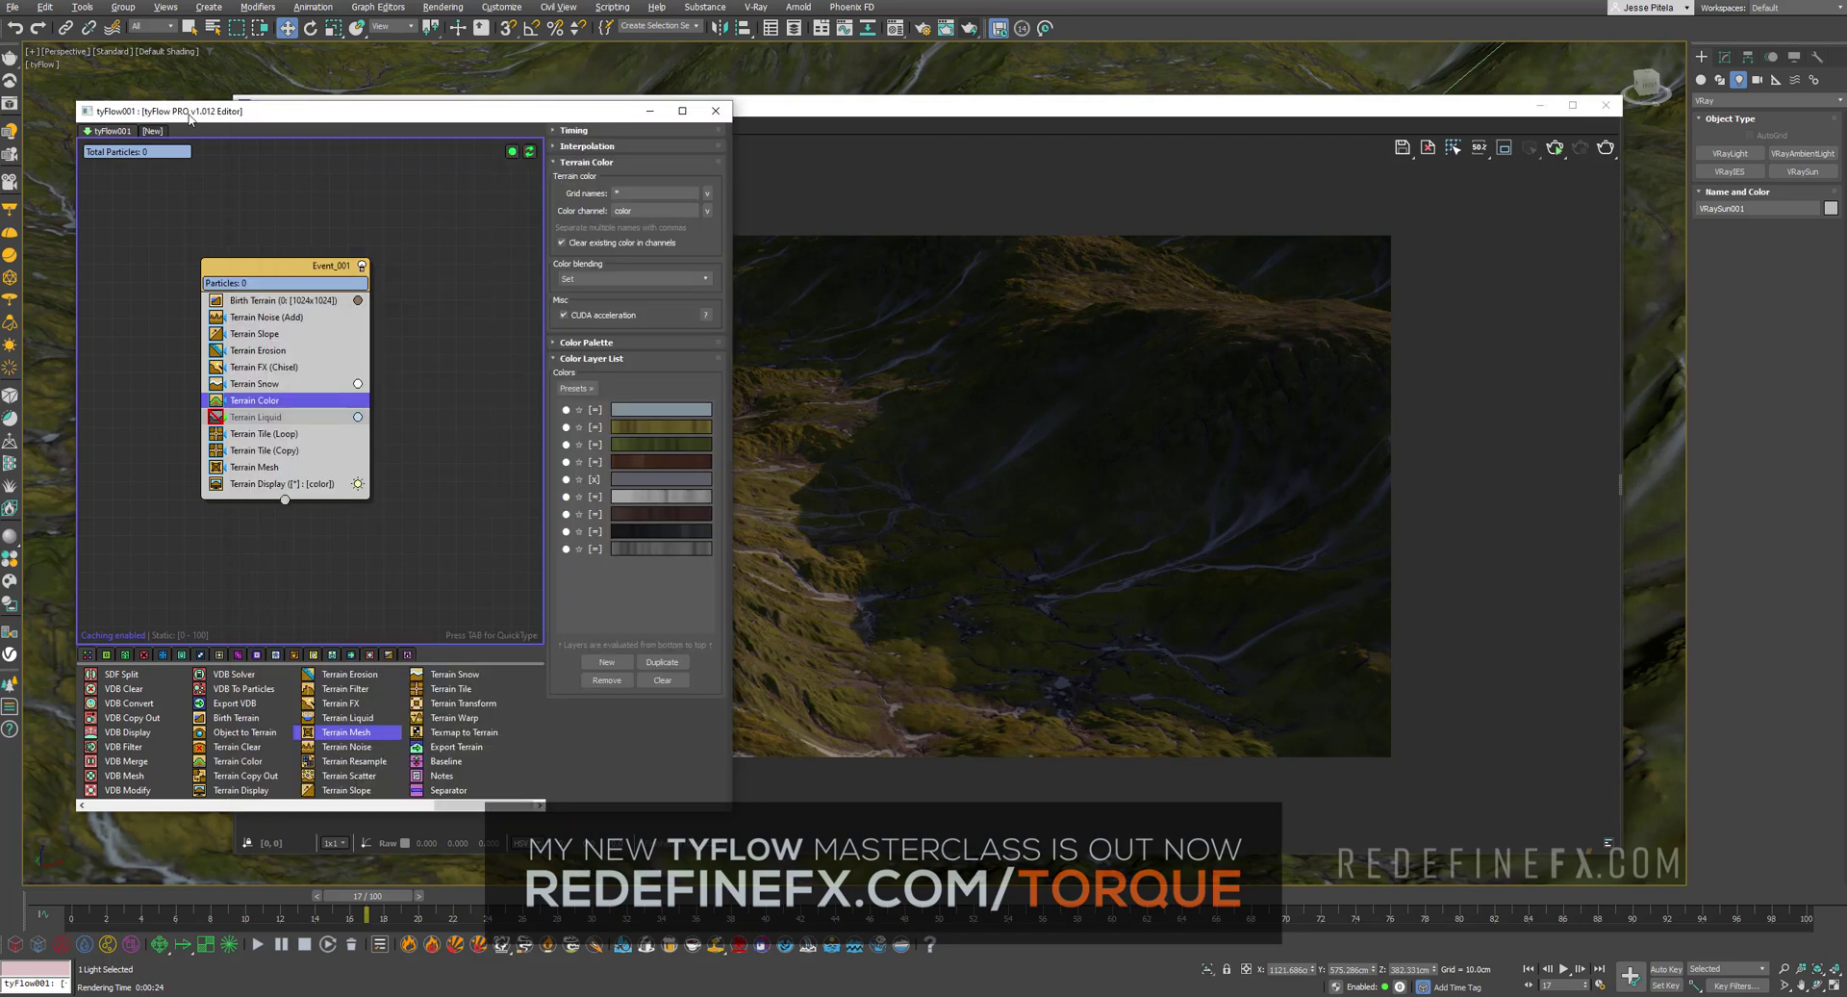